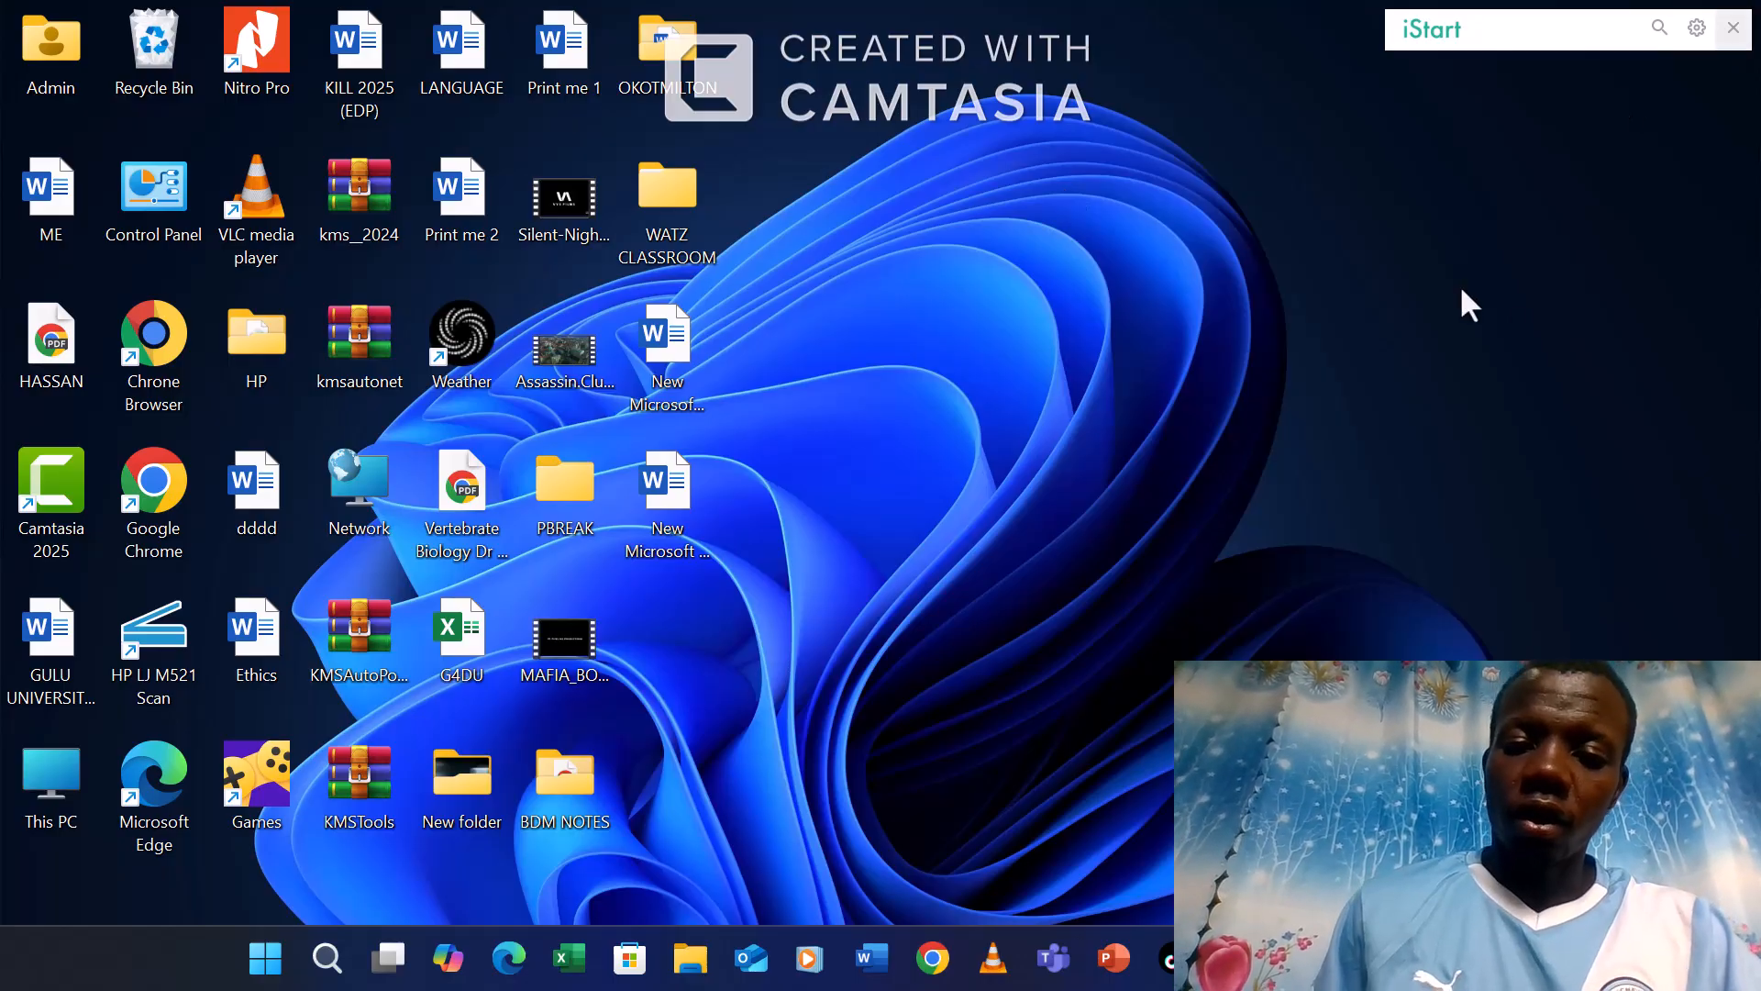
Open PowerPoint and create a presentation from the Basis template using its plain white variant with the multicolour palette.
left_click(1138, 961)
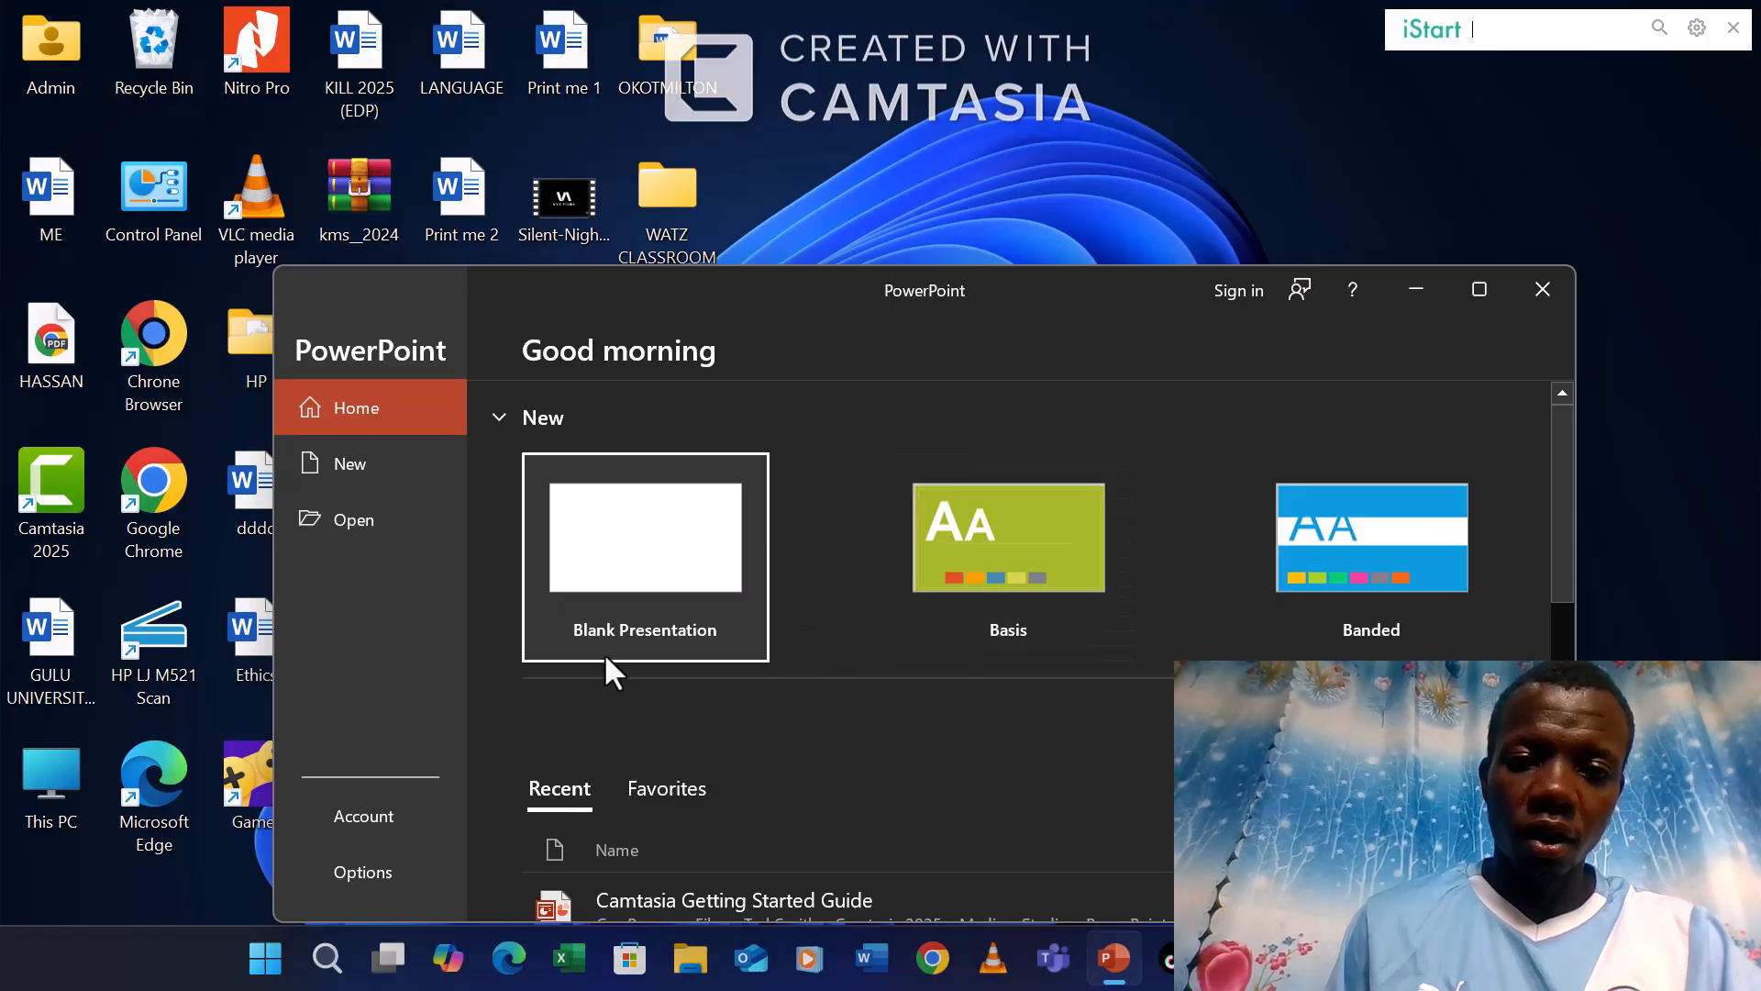
left_click(1049, 503)
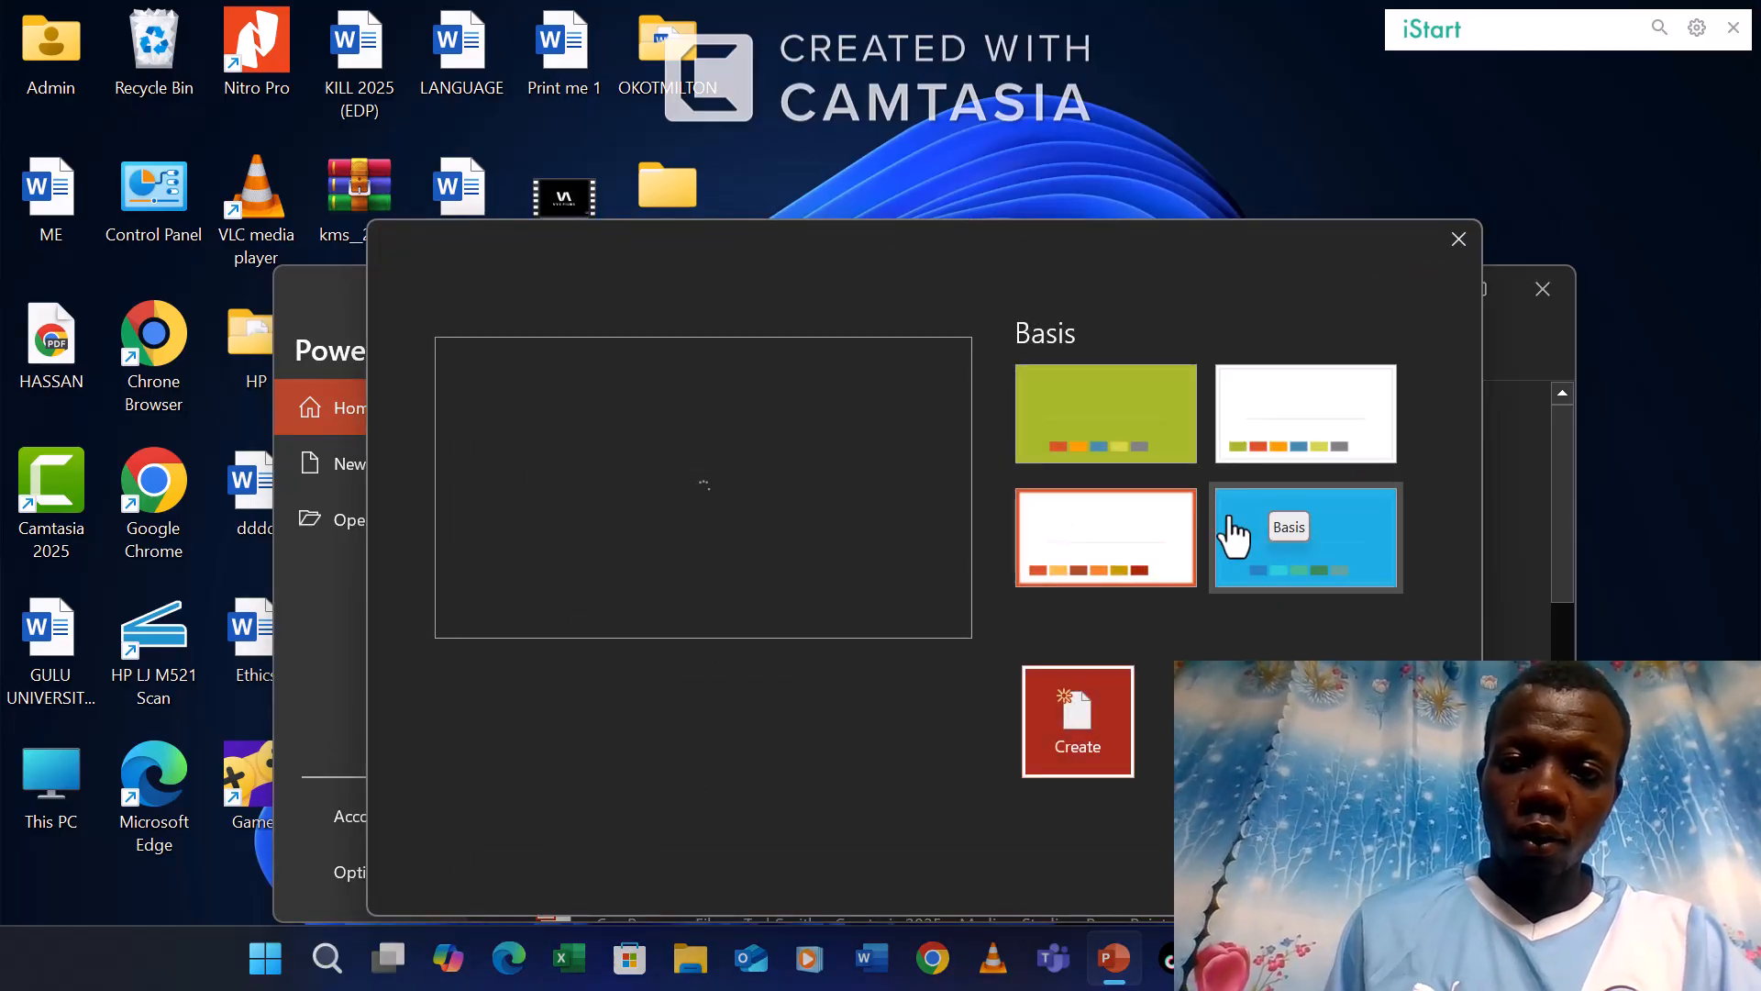
left_click(1143, 521)
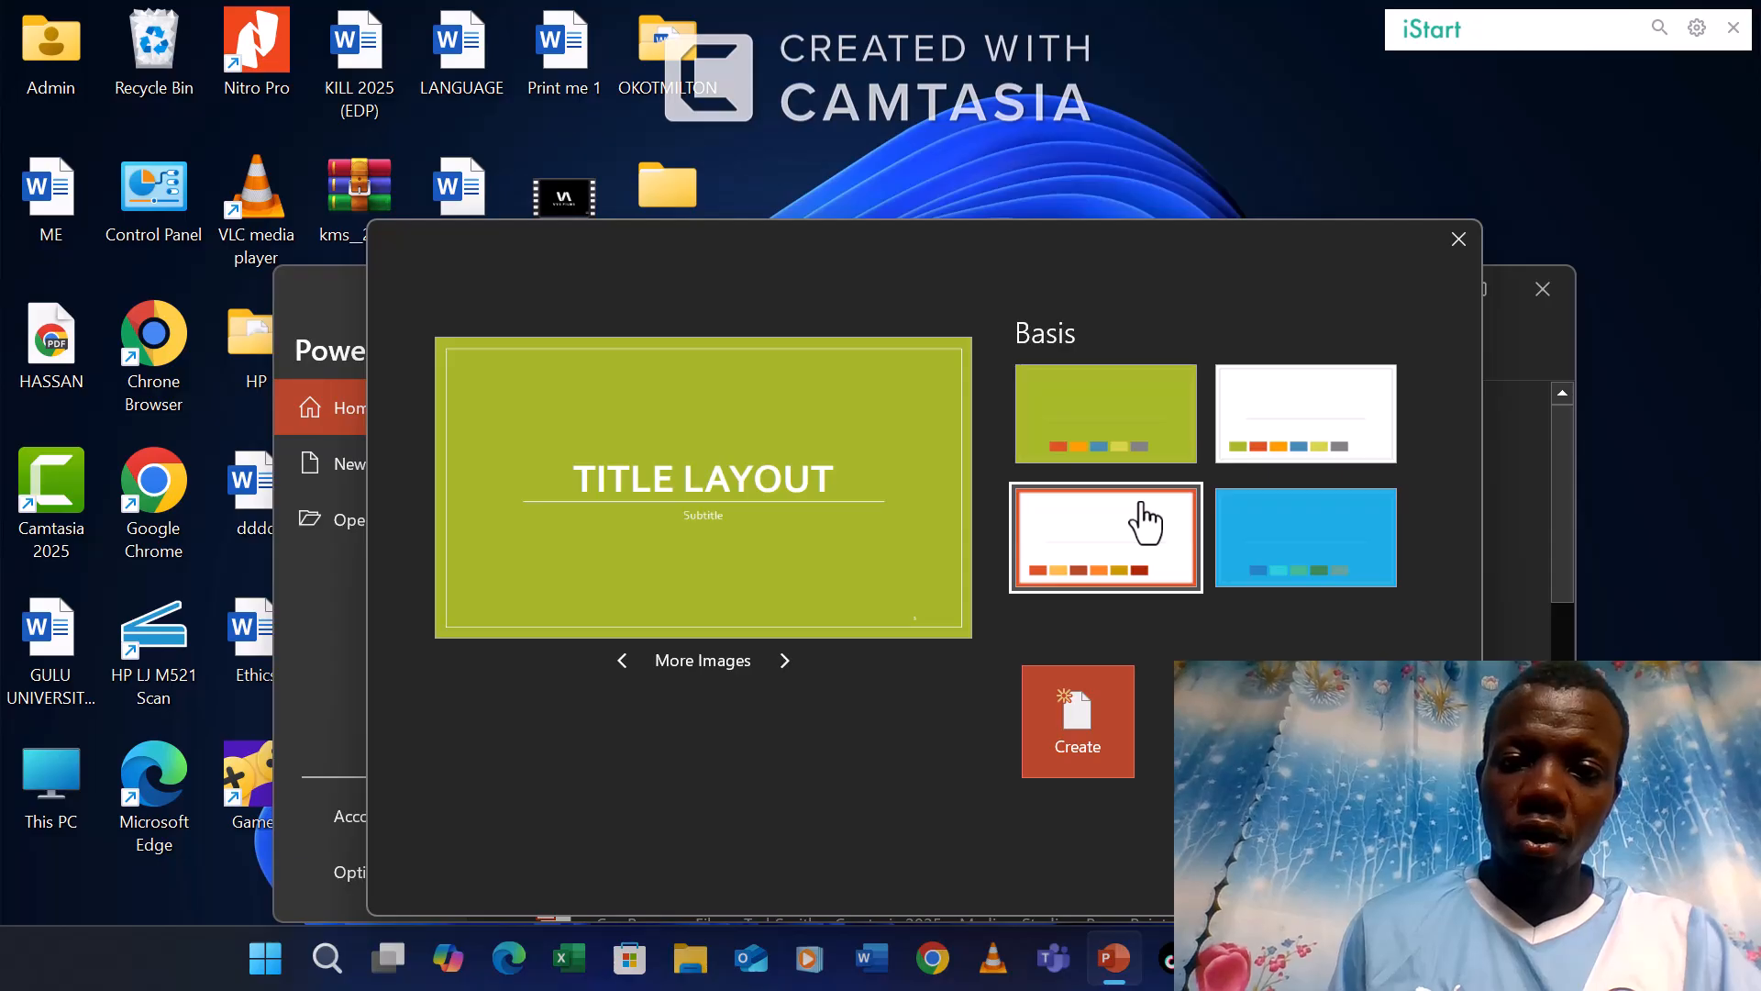
left_click(1294, 399)
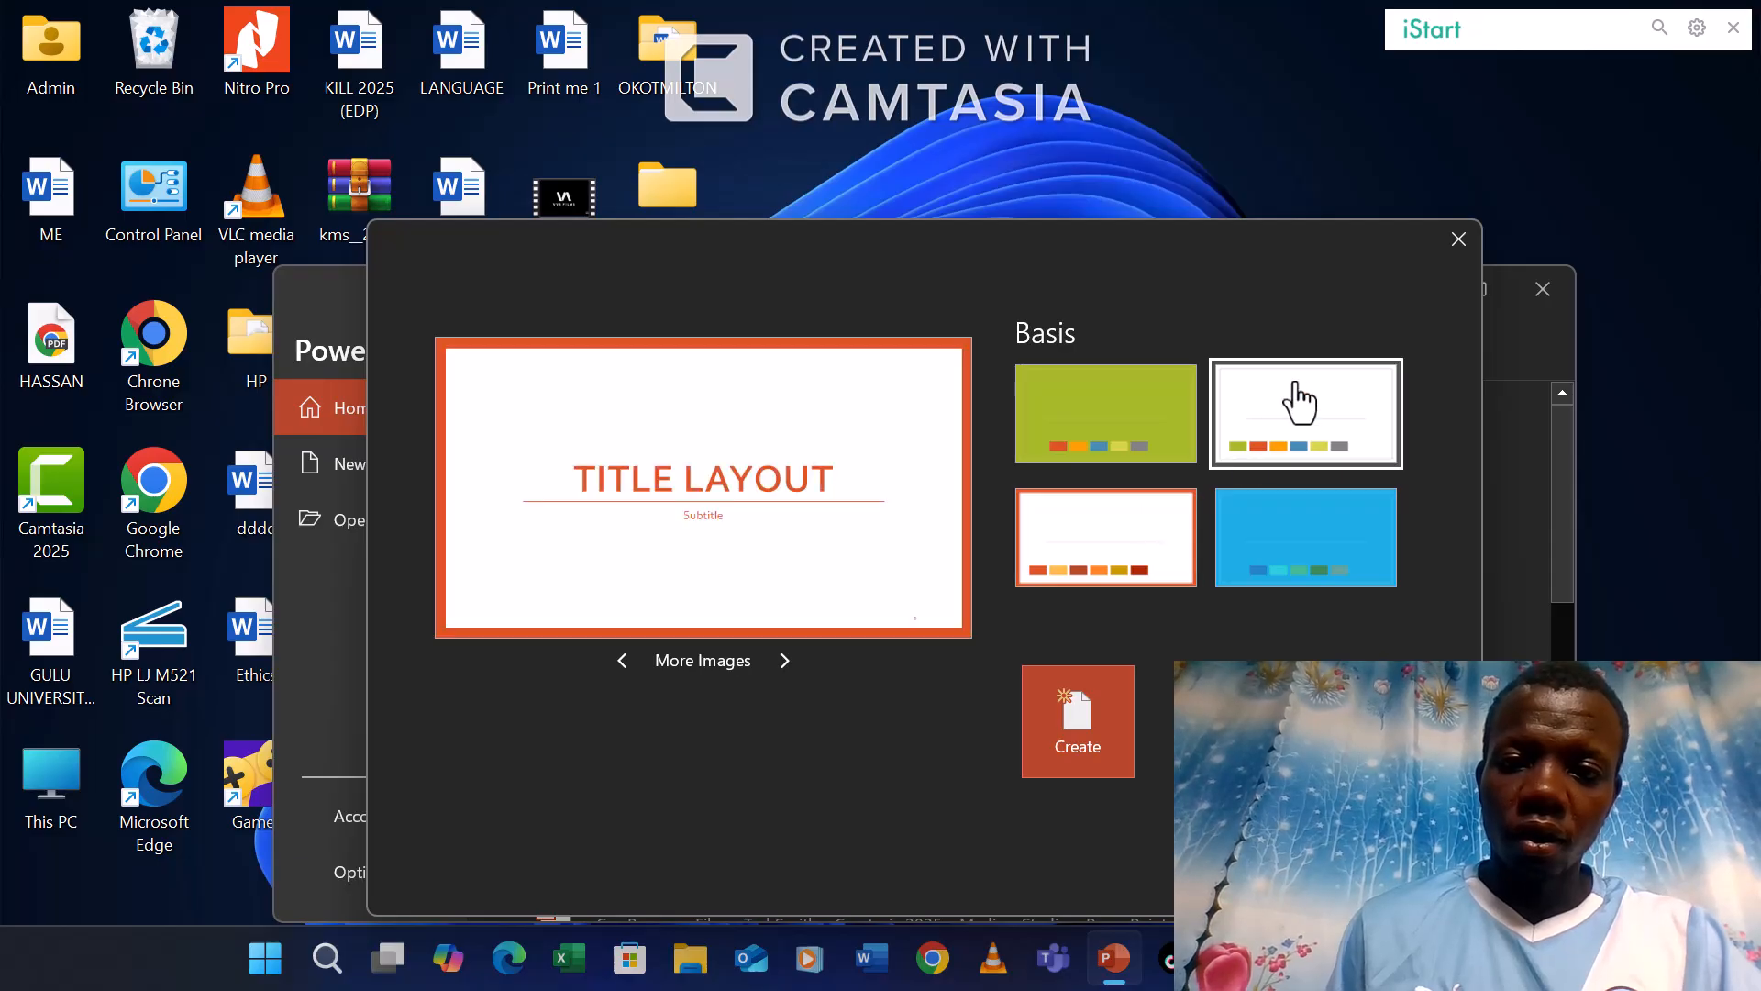
left_click(703, 432)
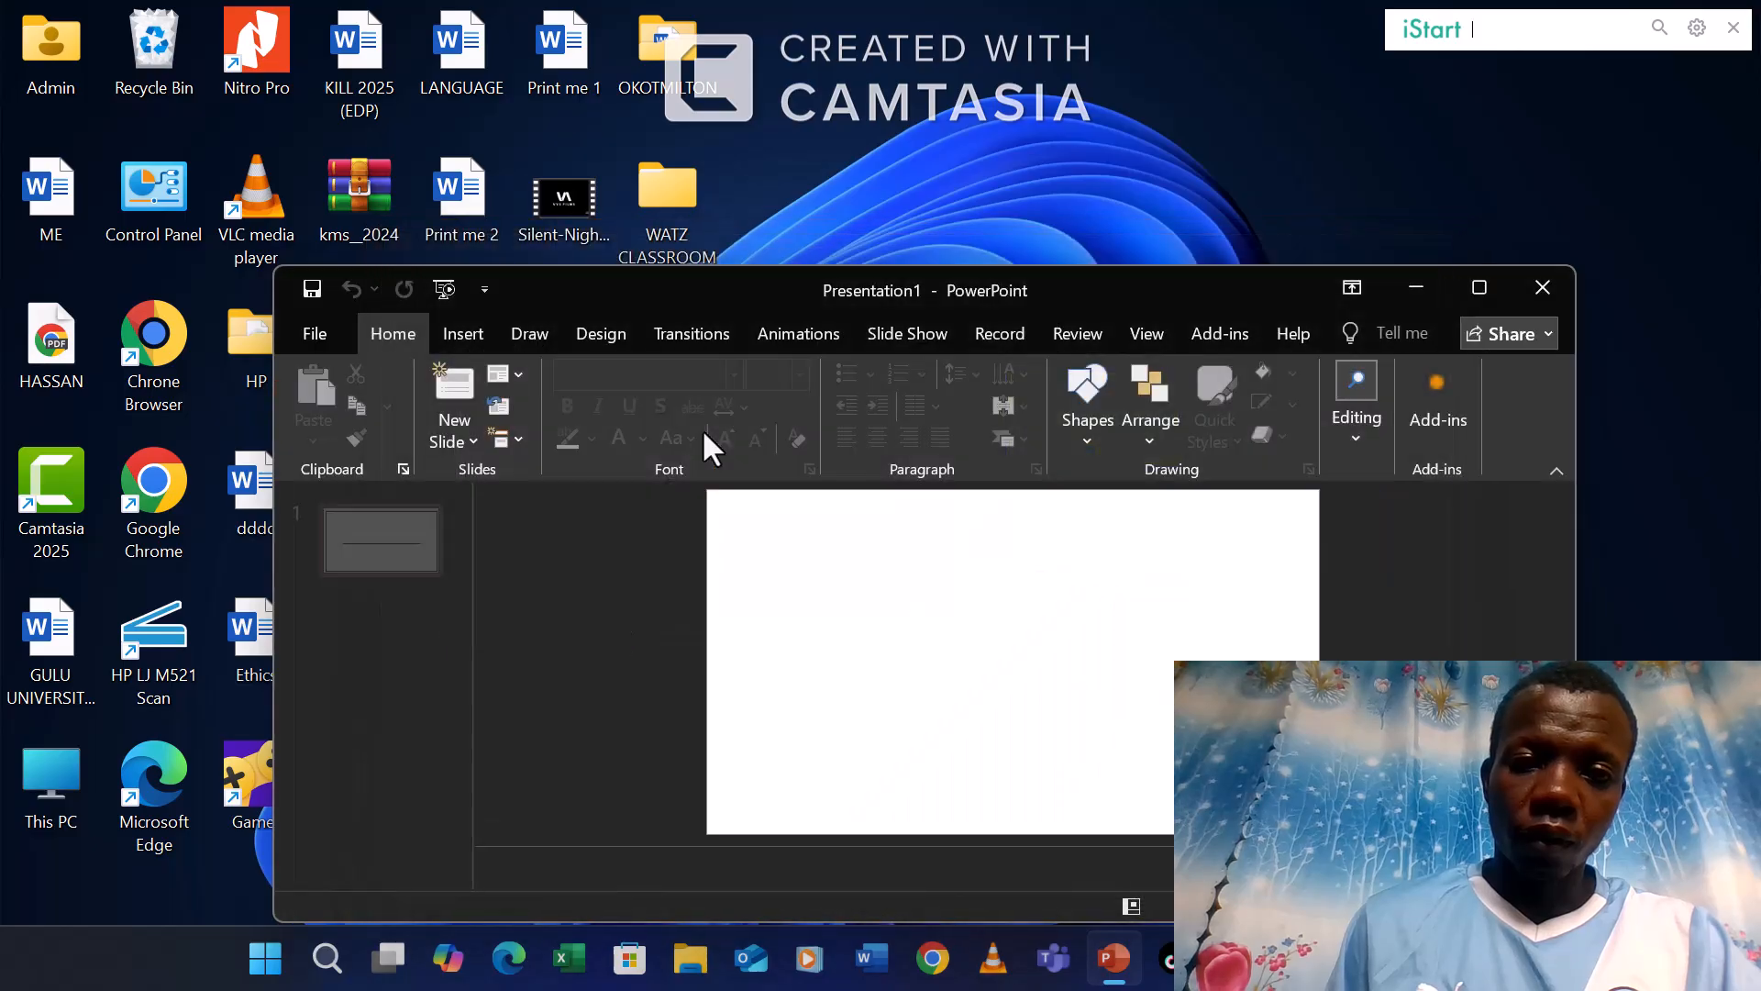
Add a second slide with the Title Slide layout after the existing title slide.
left_click(384, 526)
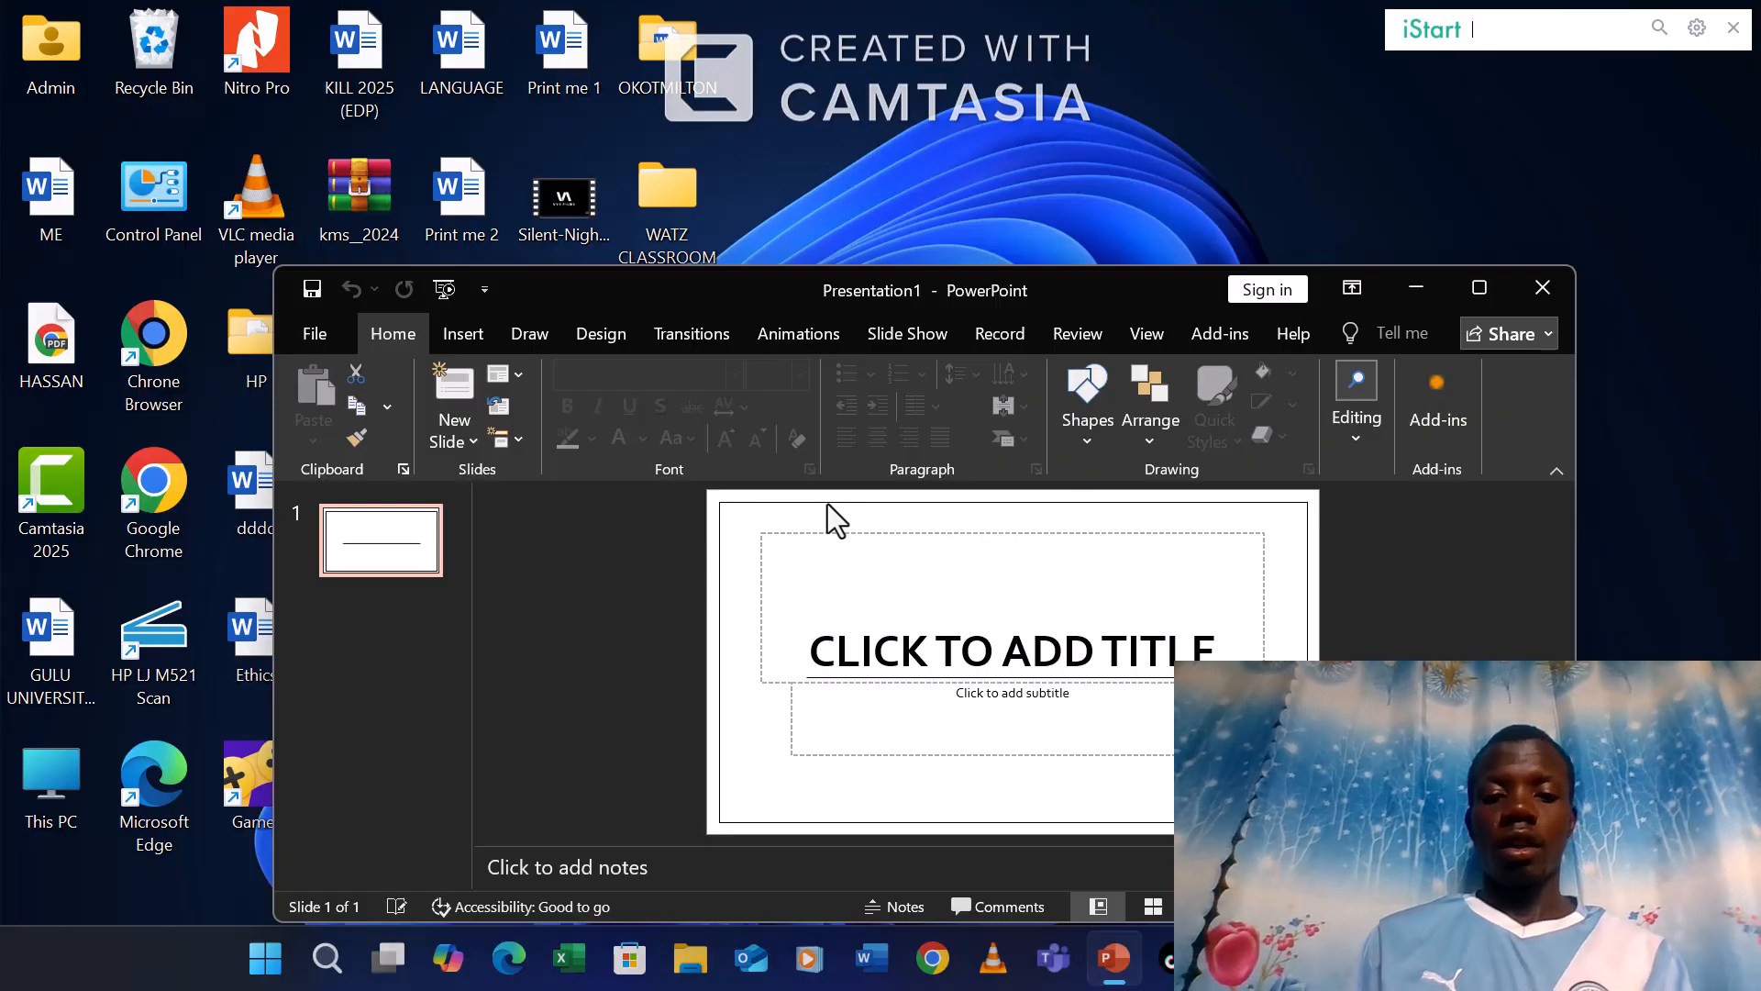
left_click(980, 576)
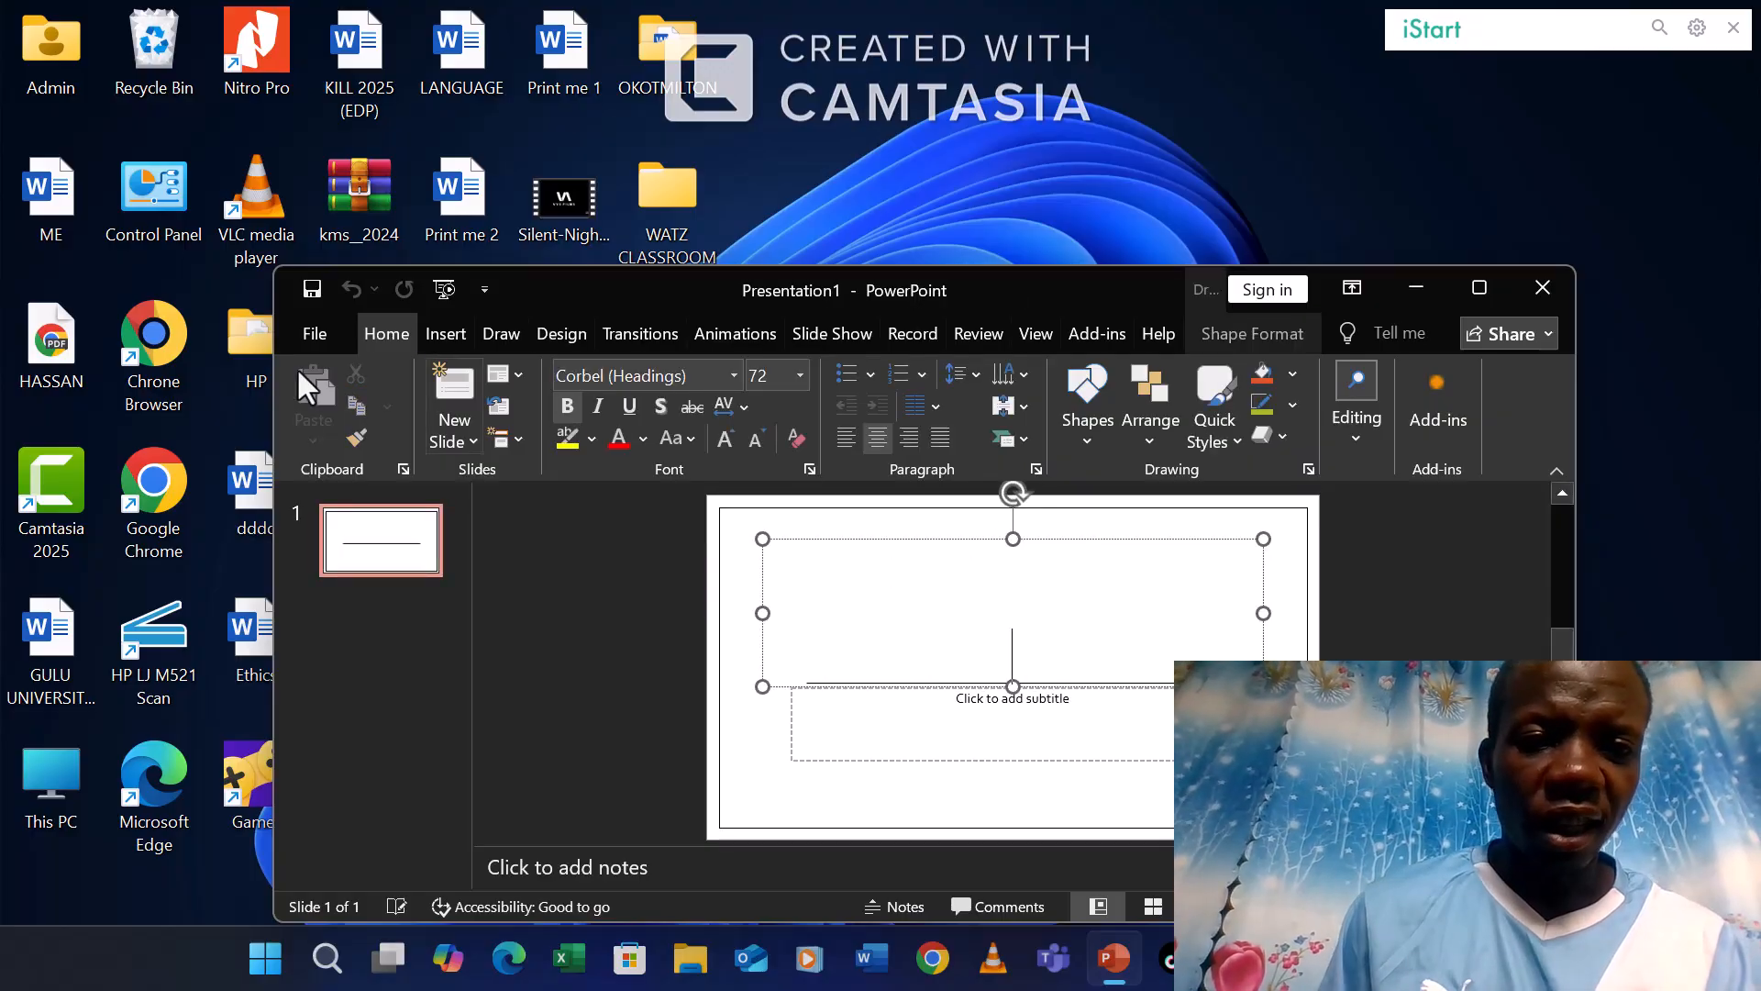
left_click(454, 418)
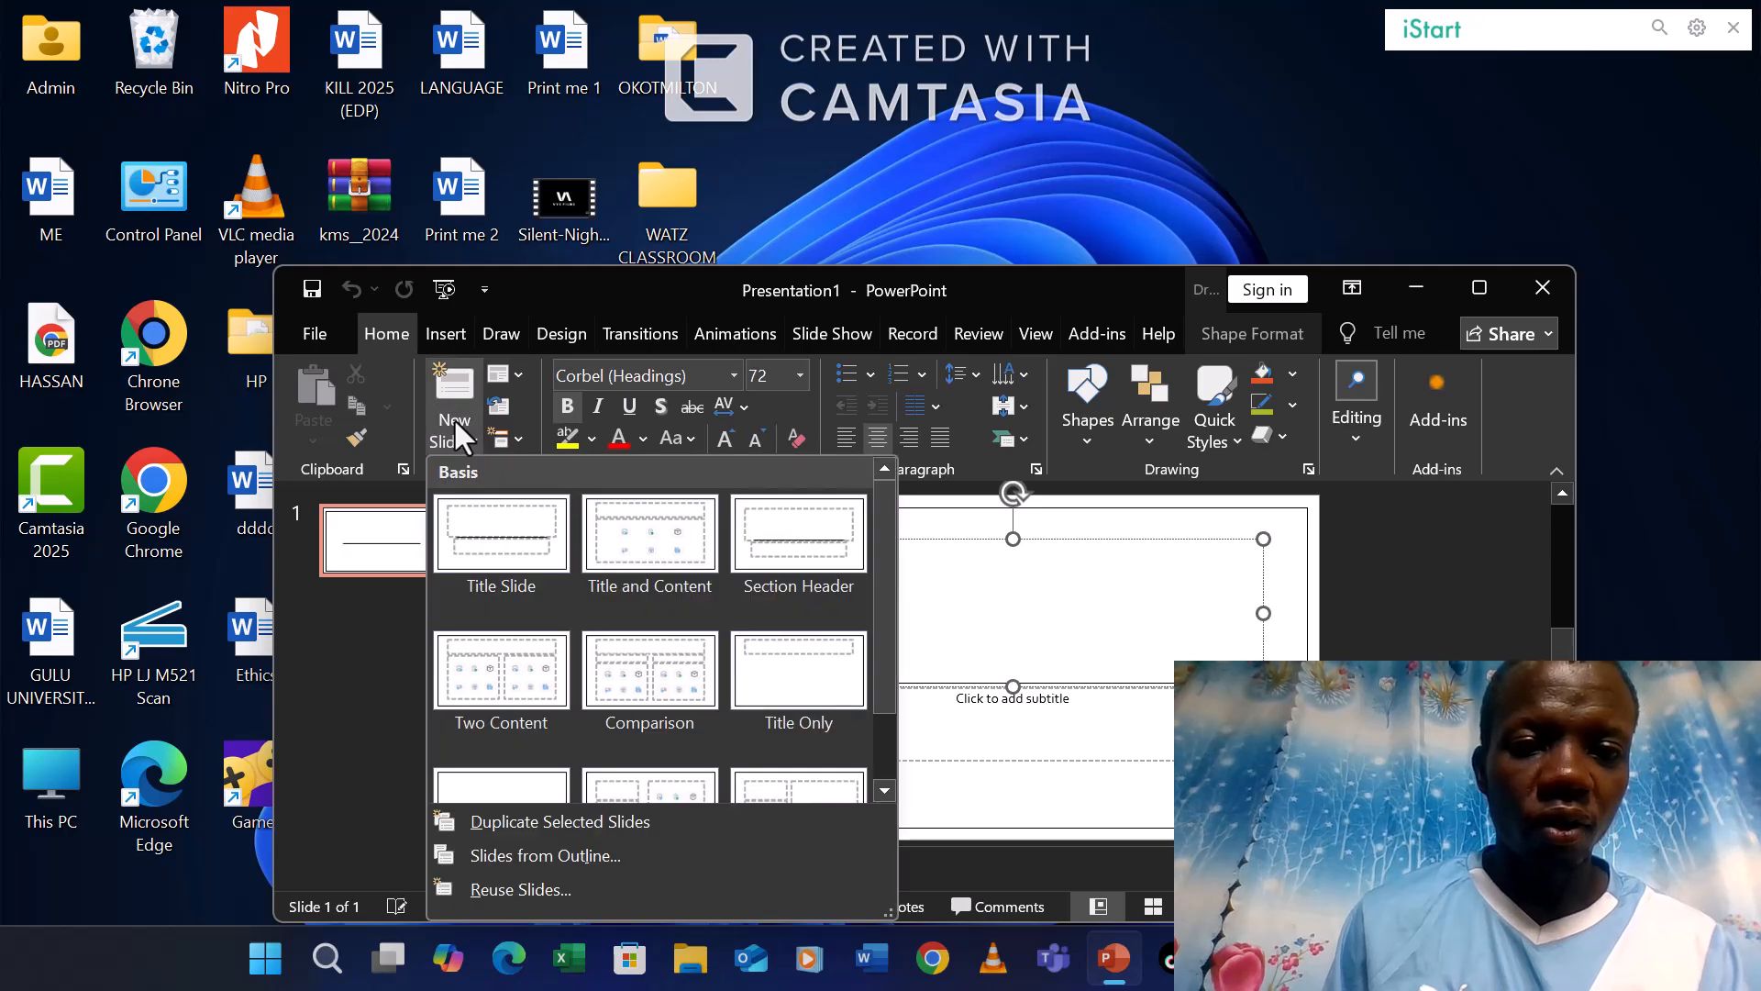
left_click(523, 538)
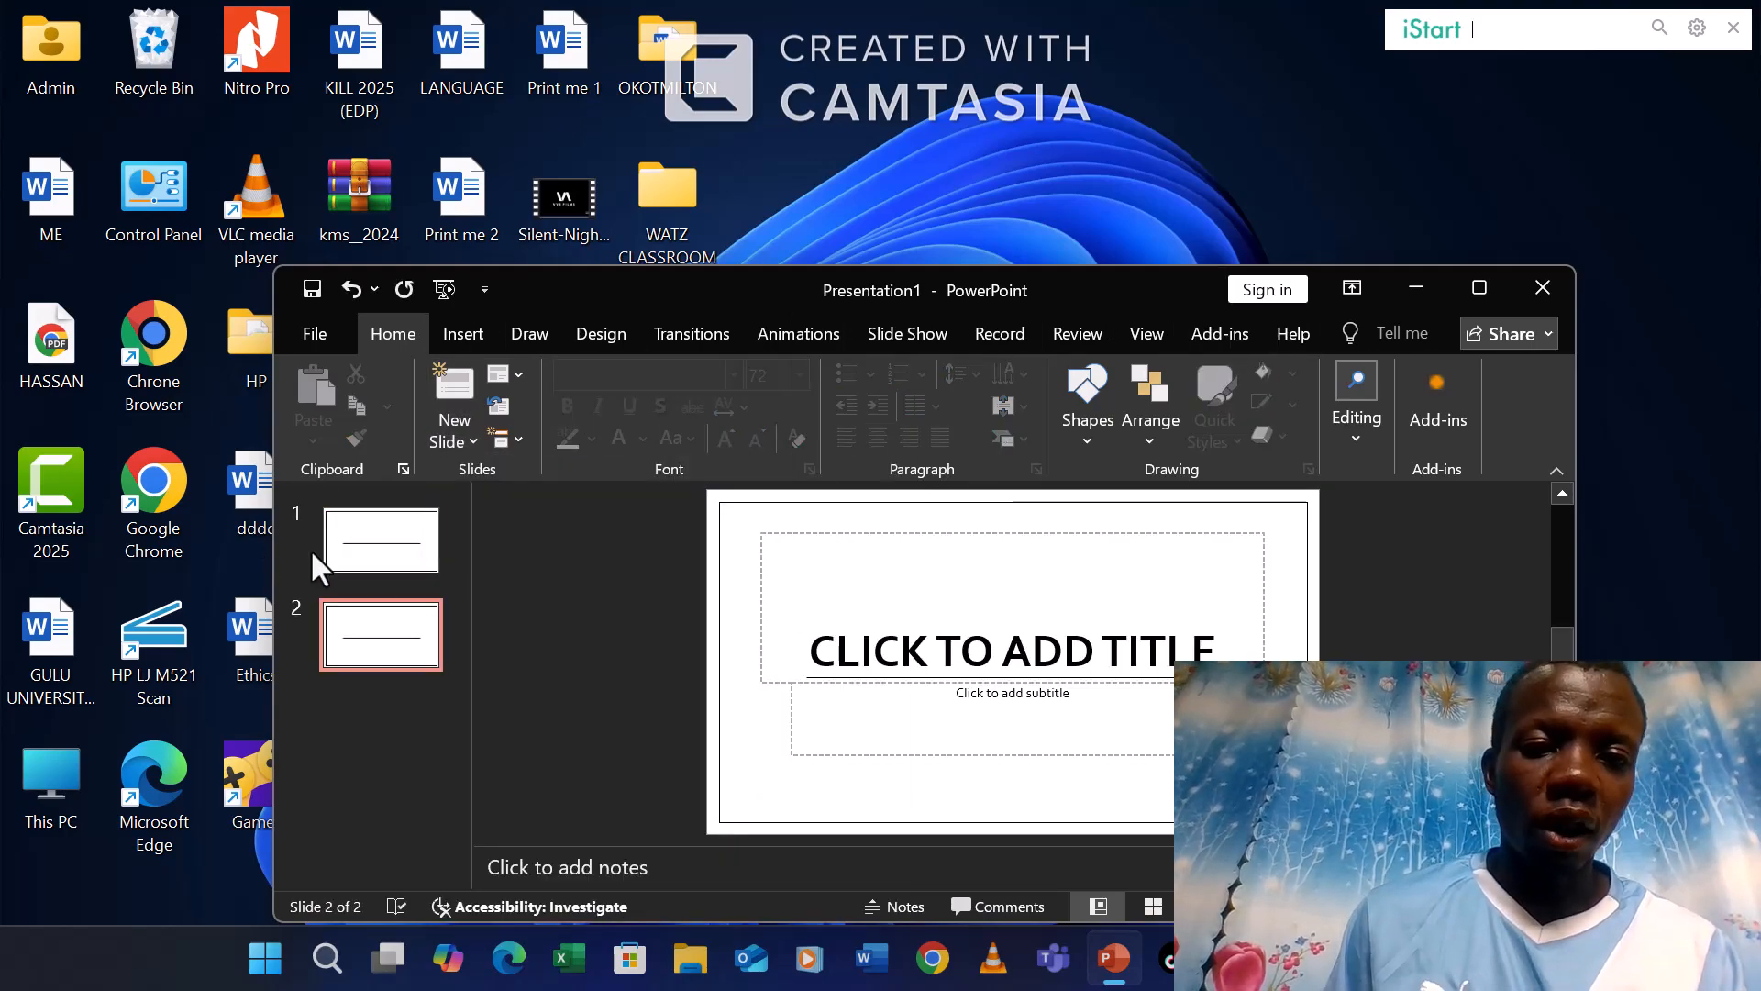
Delete the first of the two title slides so a single slide is left in the presentation.
left_click(351, 542)
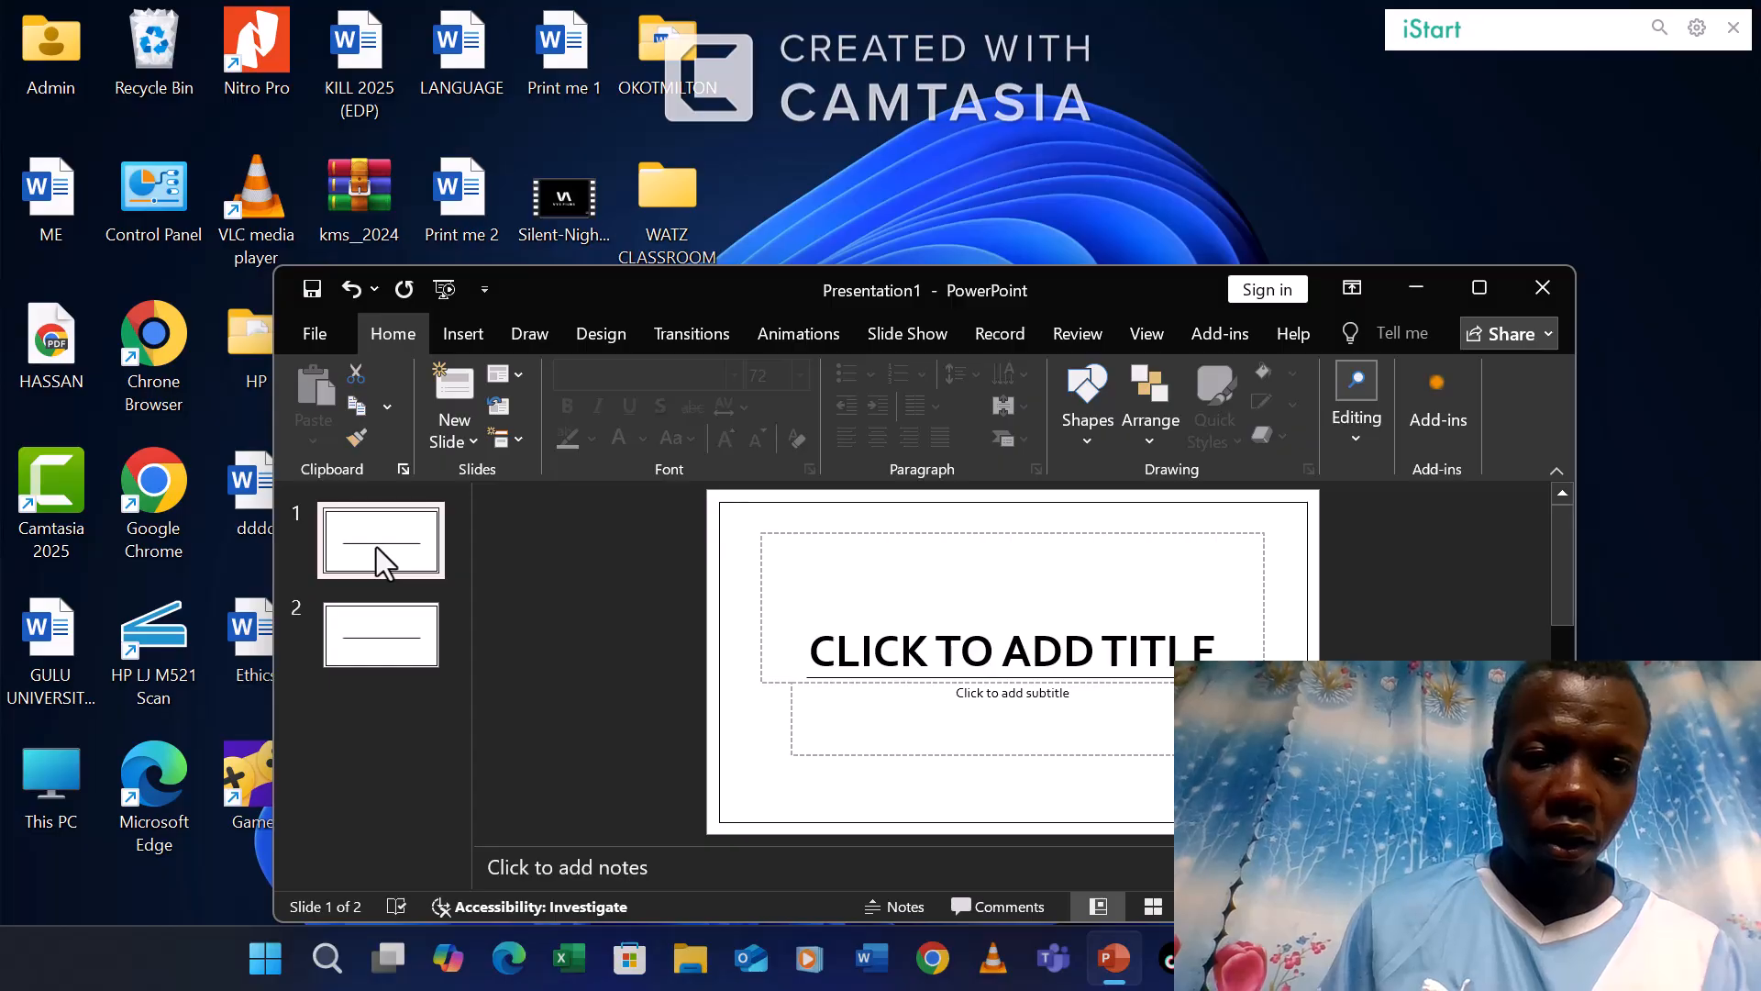
left_click(346, 612)
left_click(372, 544)
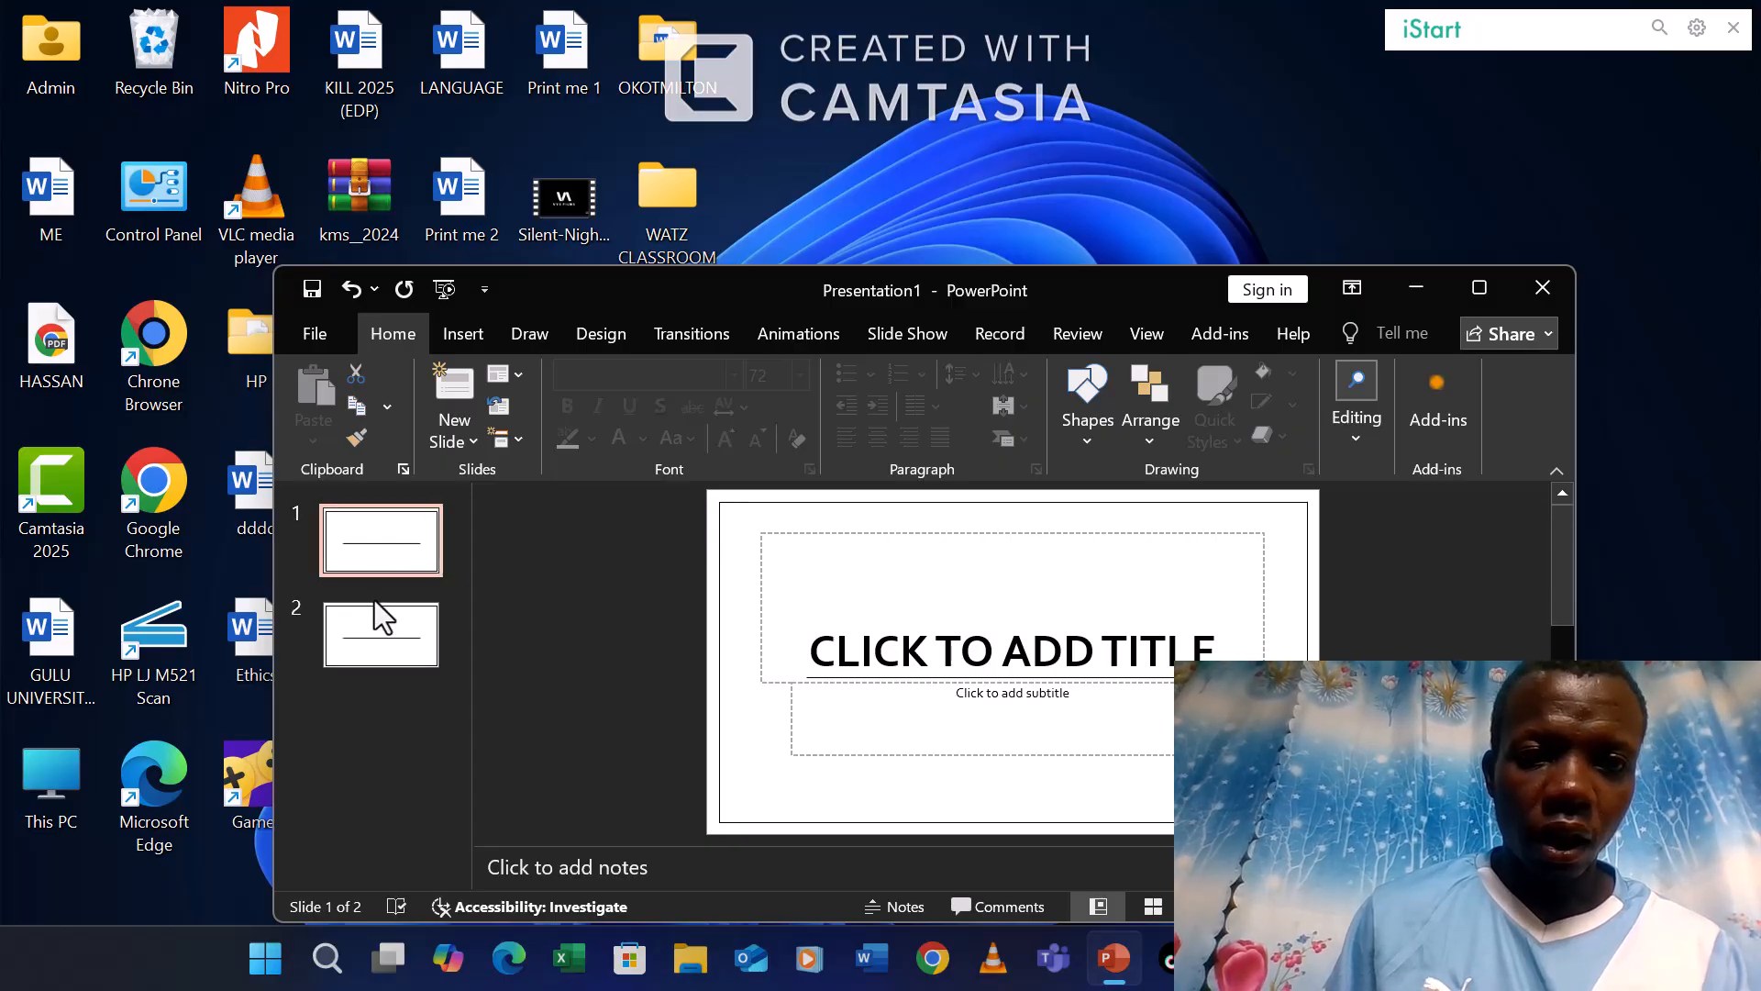
left_click(726, 92)
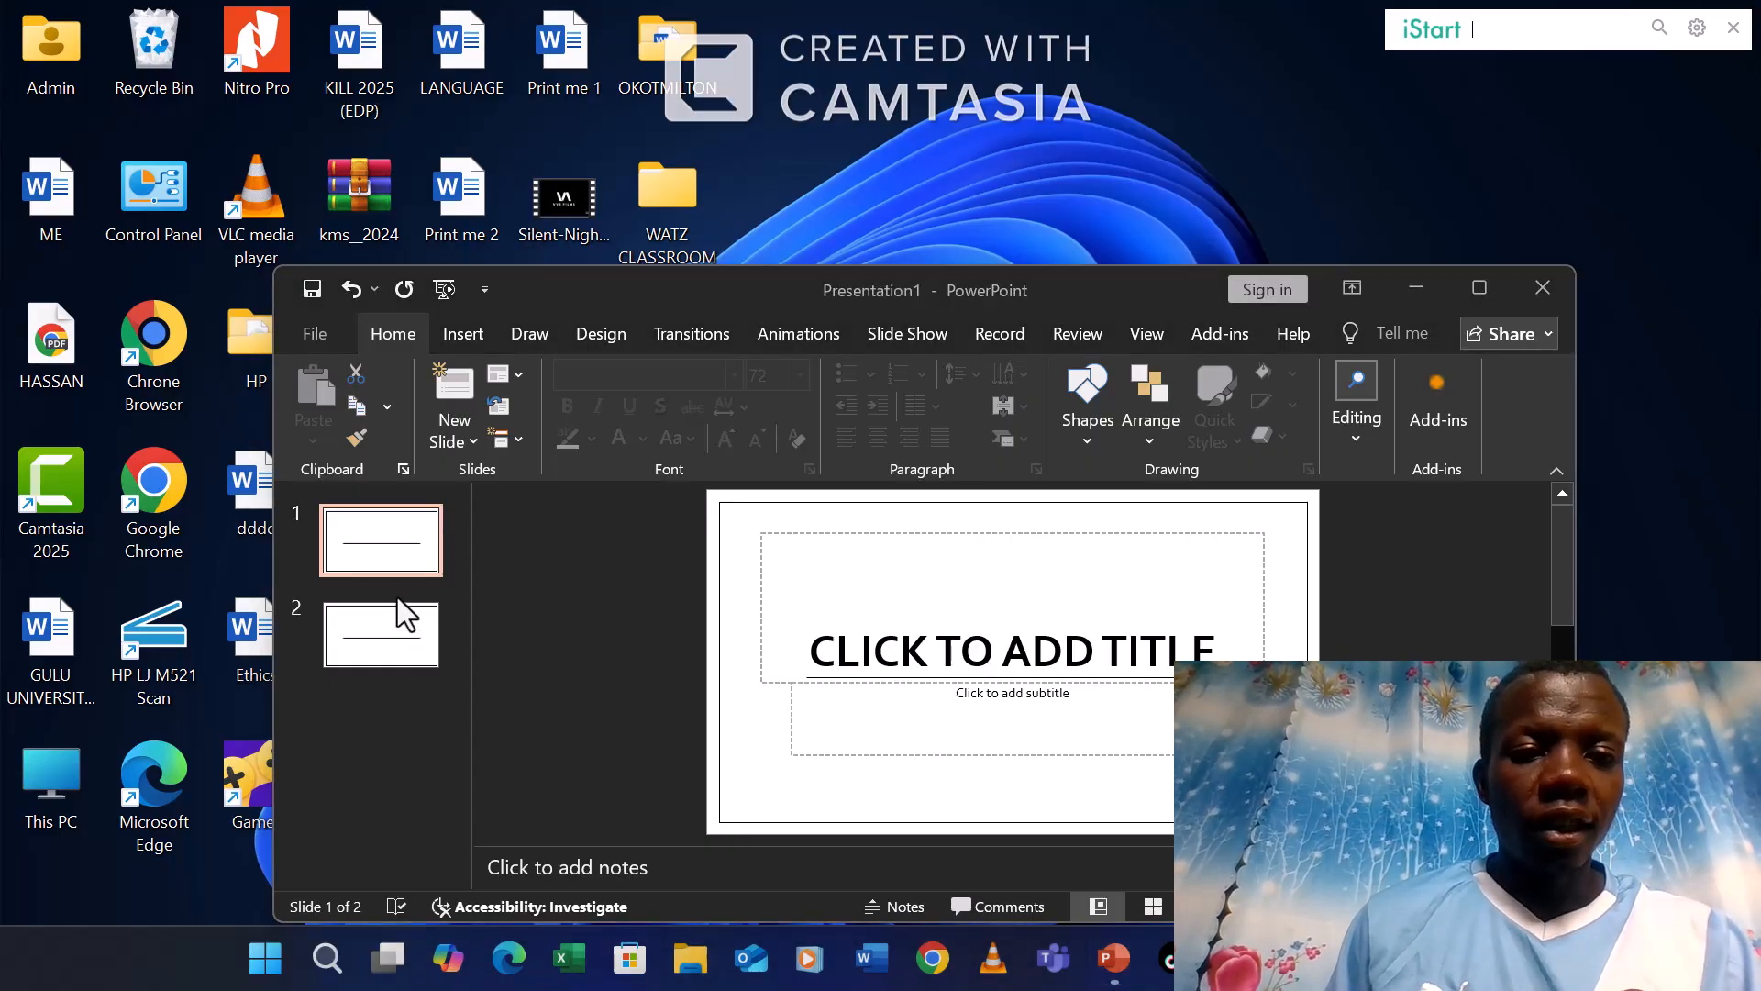
left_click(390, 553)
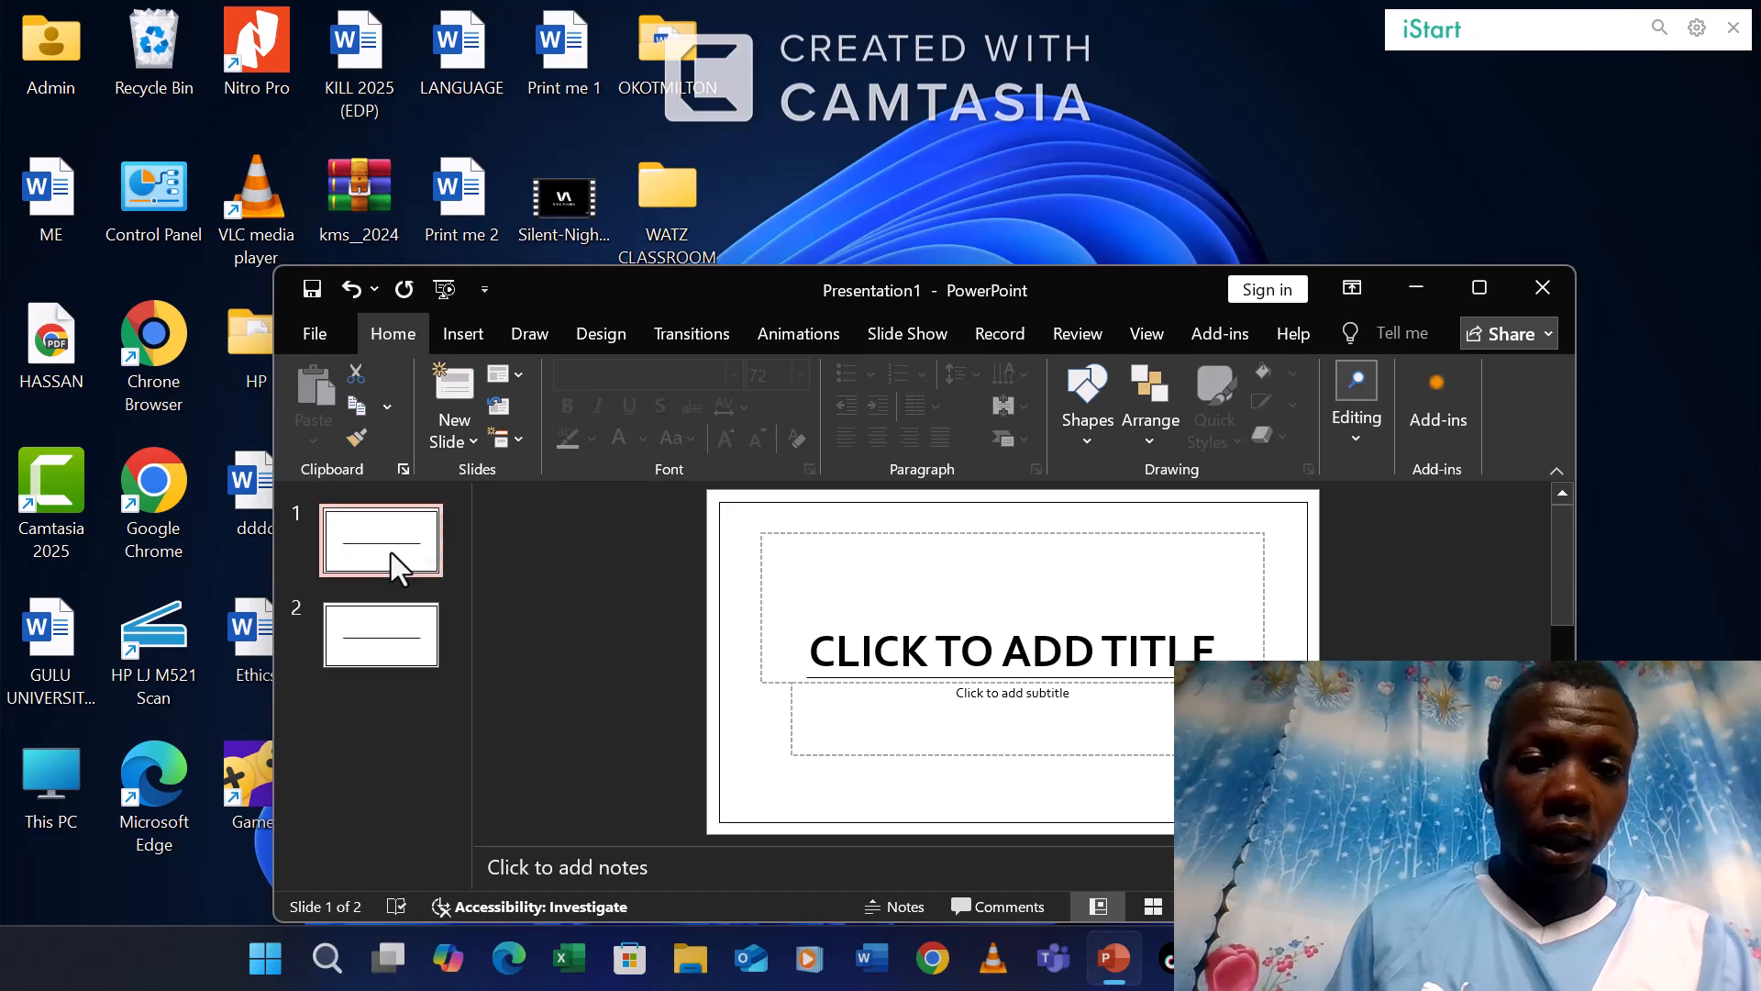
right_click(391, 552)
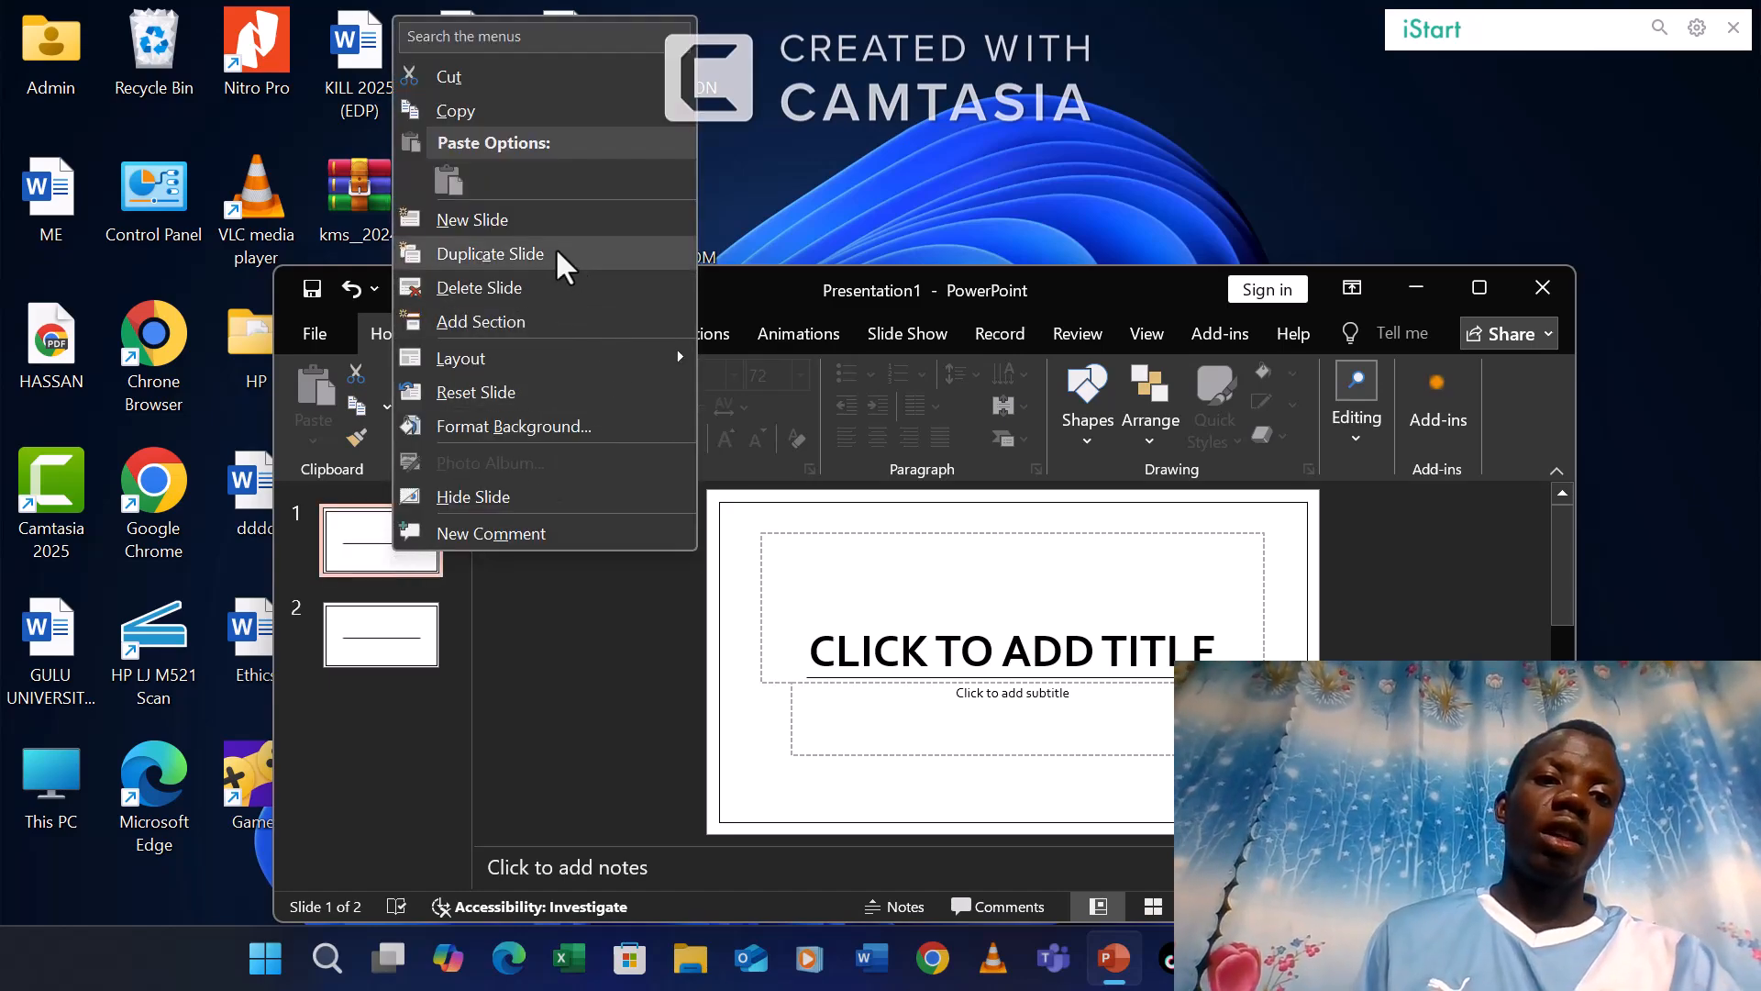
left_click(489, 284)
left_click(489, 284)
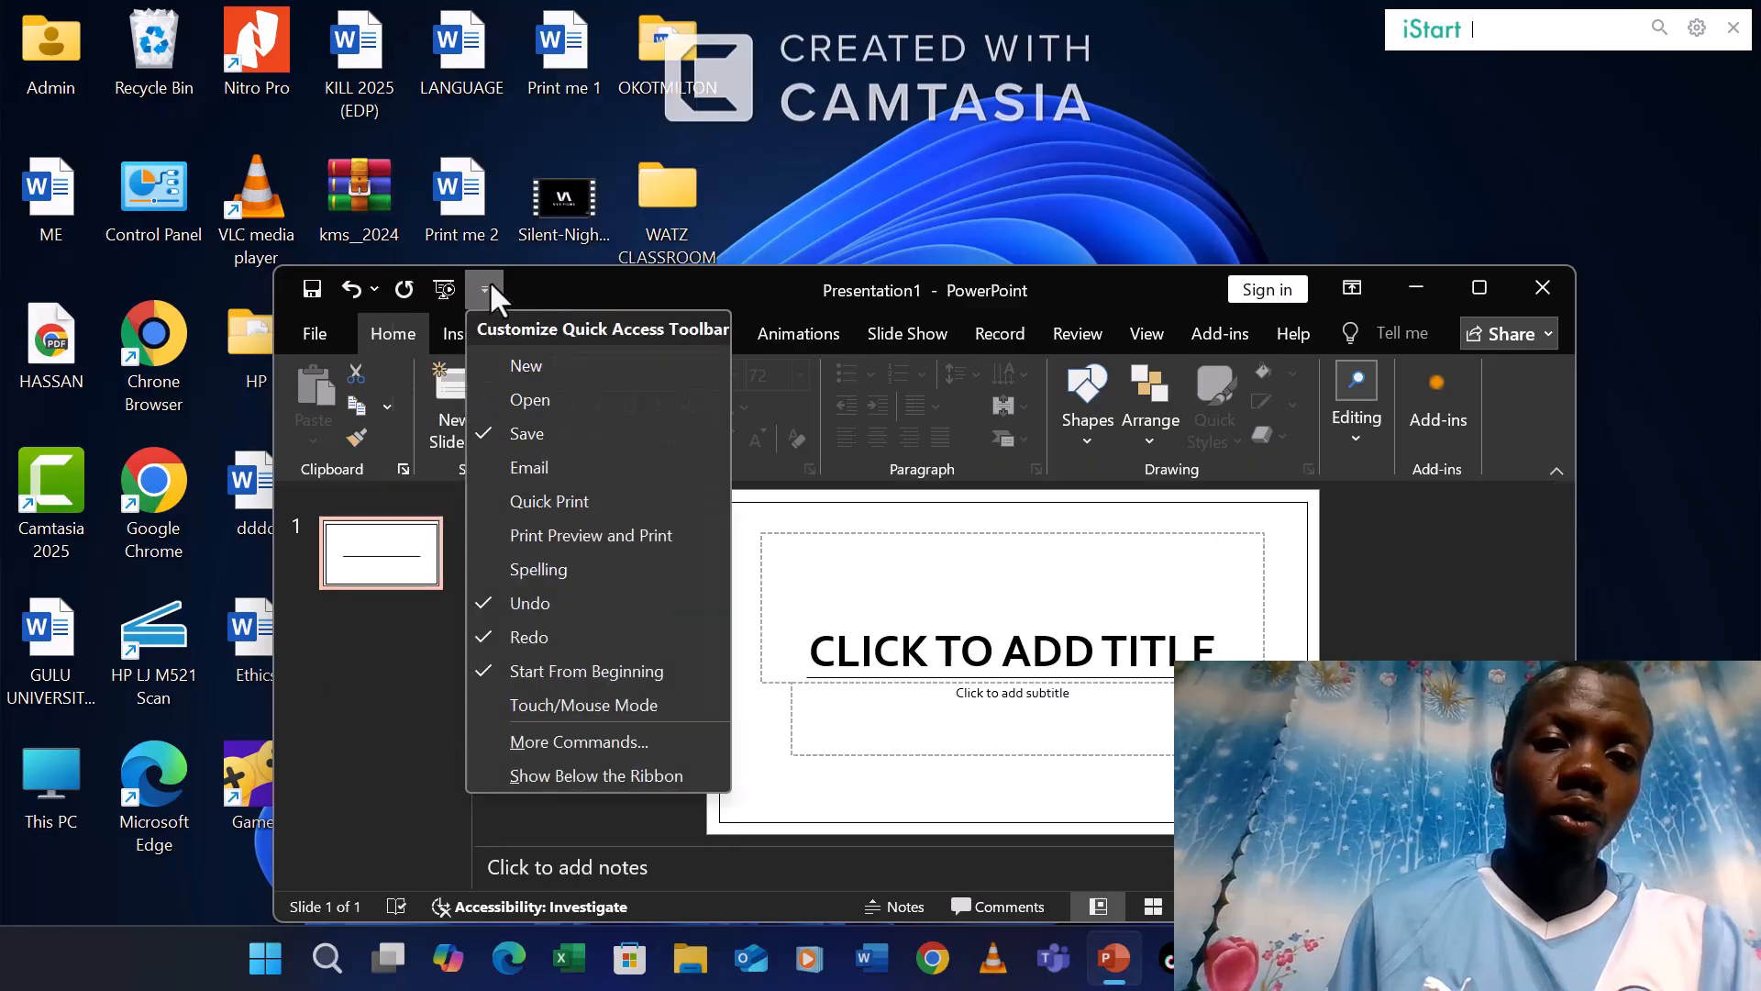
left_click(367, 538)
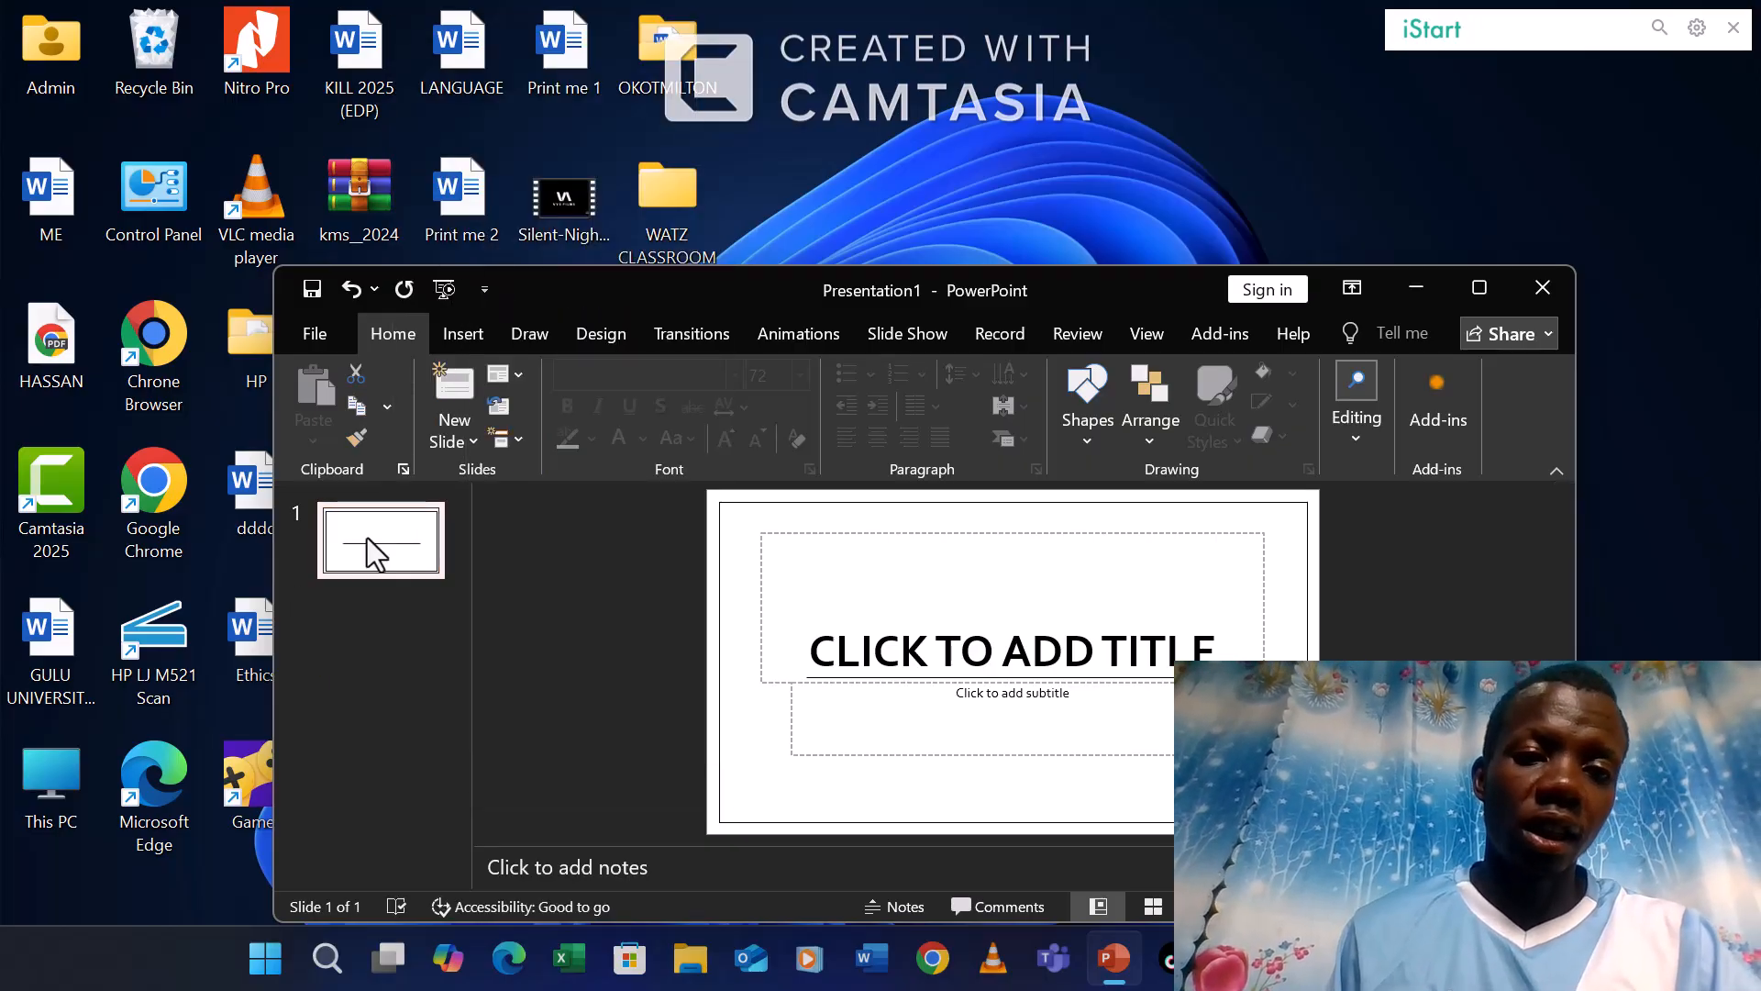
Add a Two Content slide and a Comparison slide after the title slide.
left_click(454, 419)
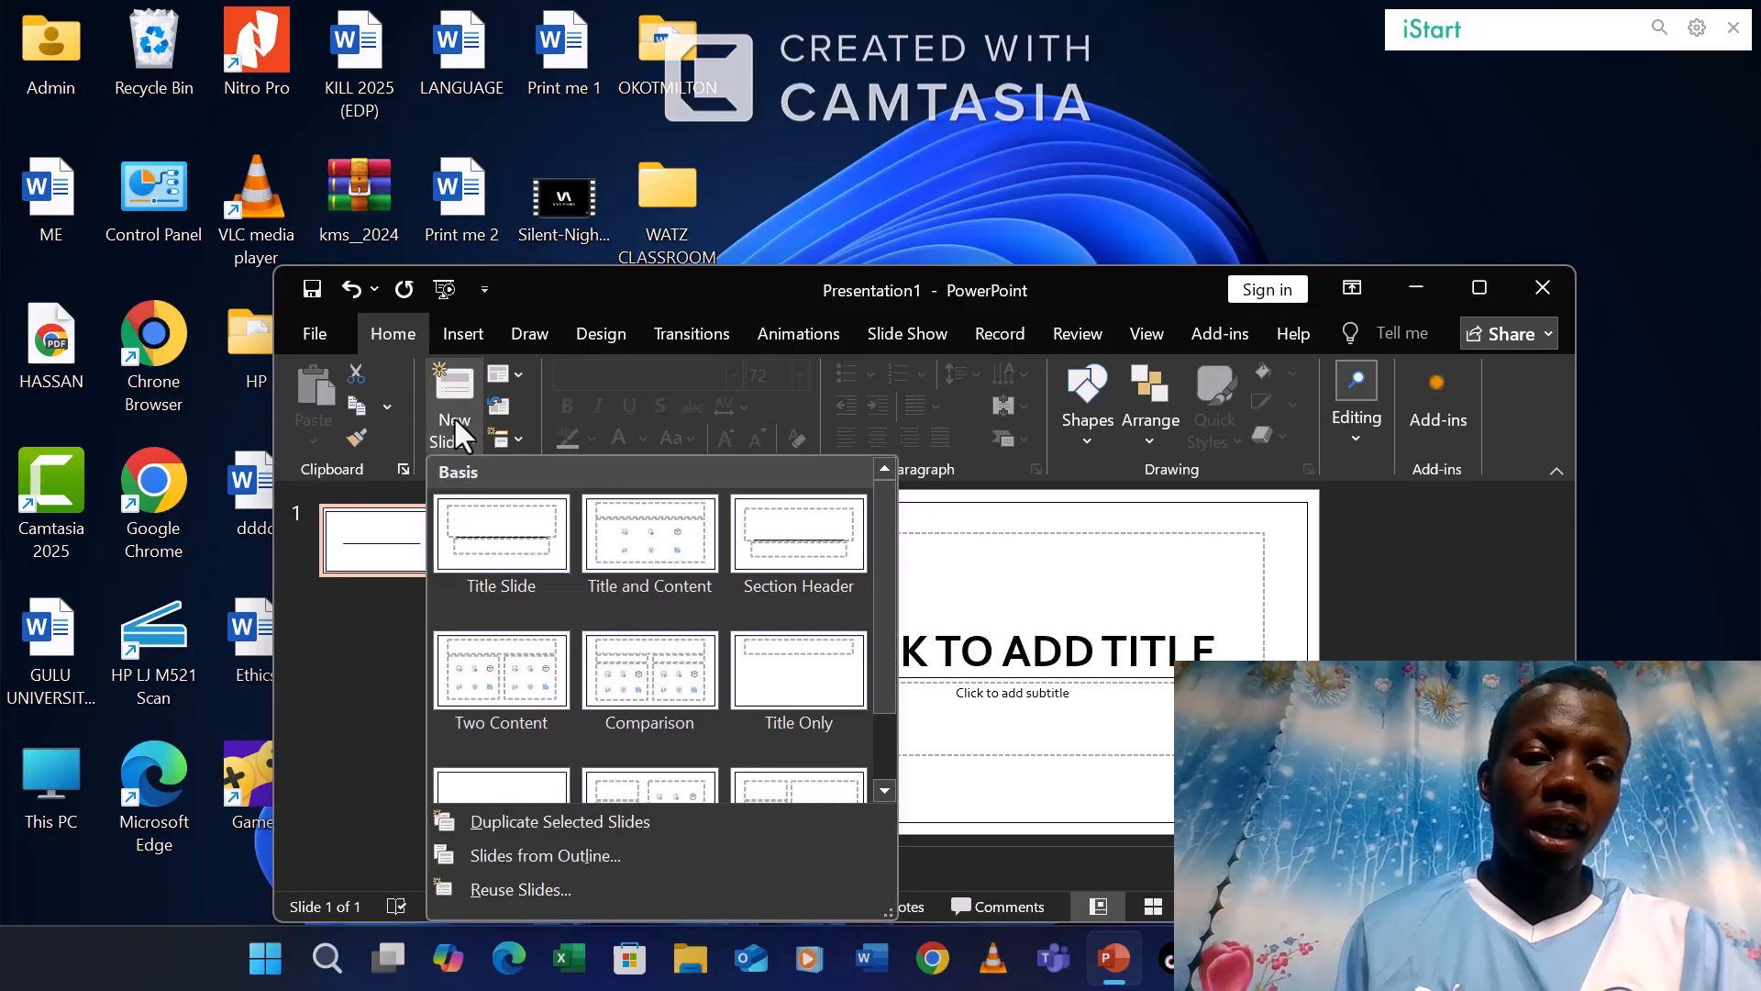
left_click(510, 681)
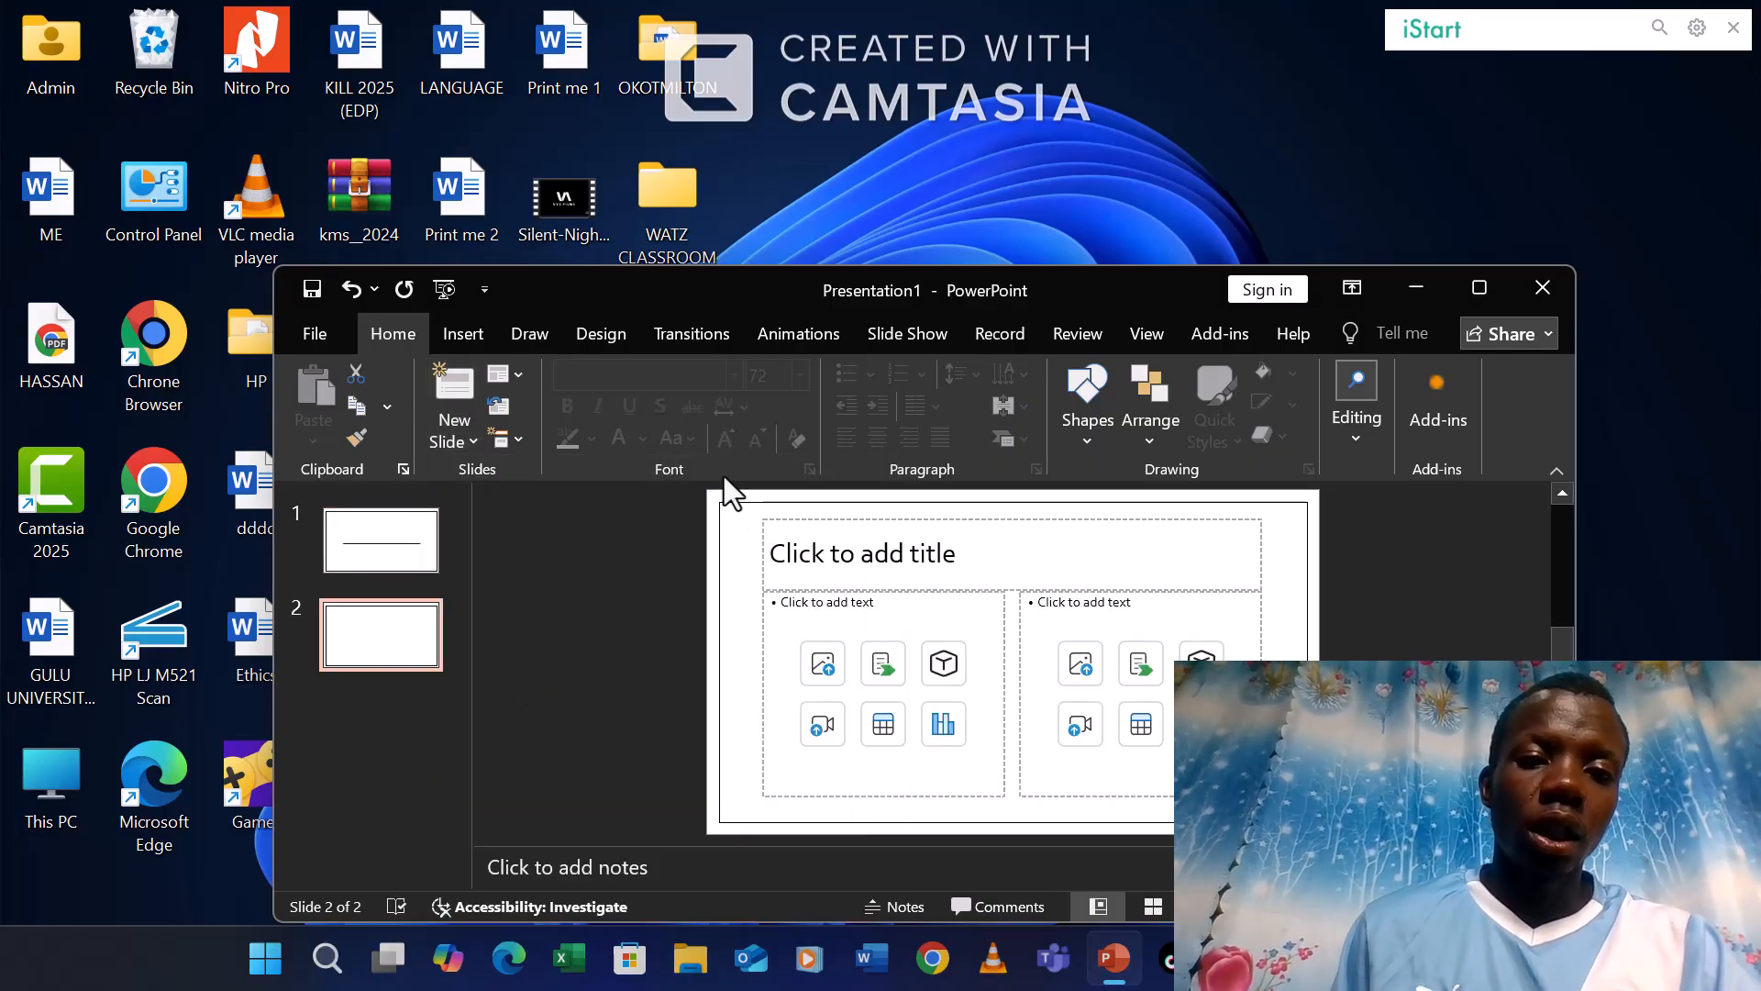
left_click(465, 436)
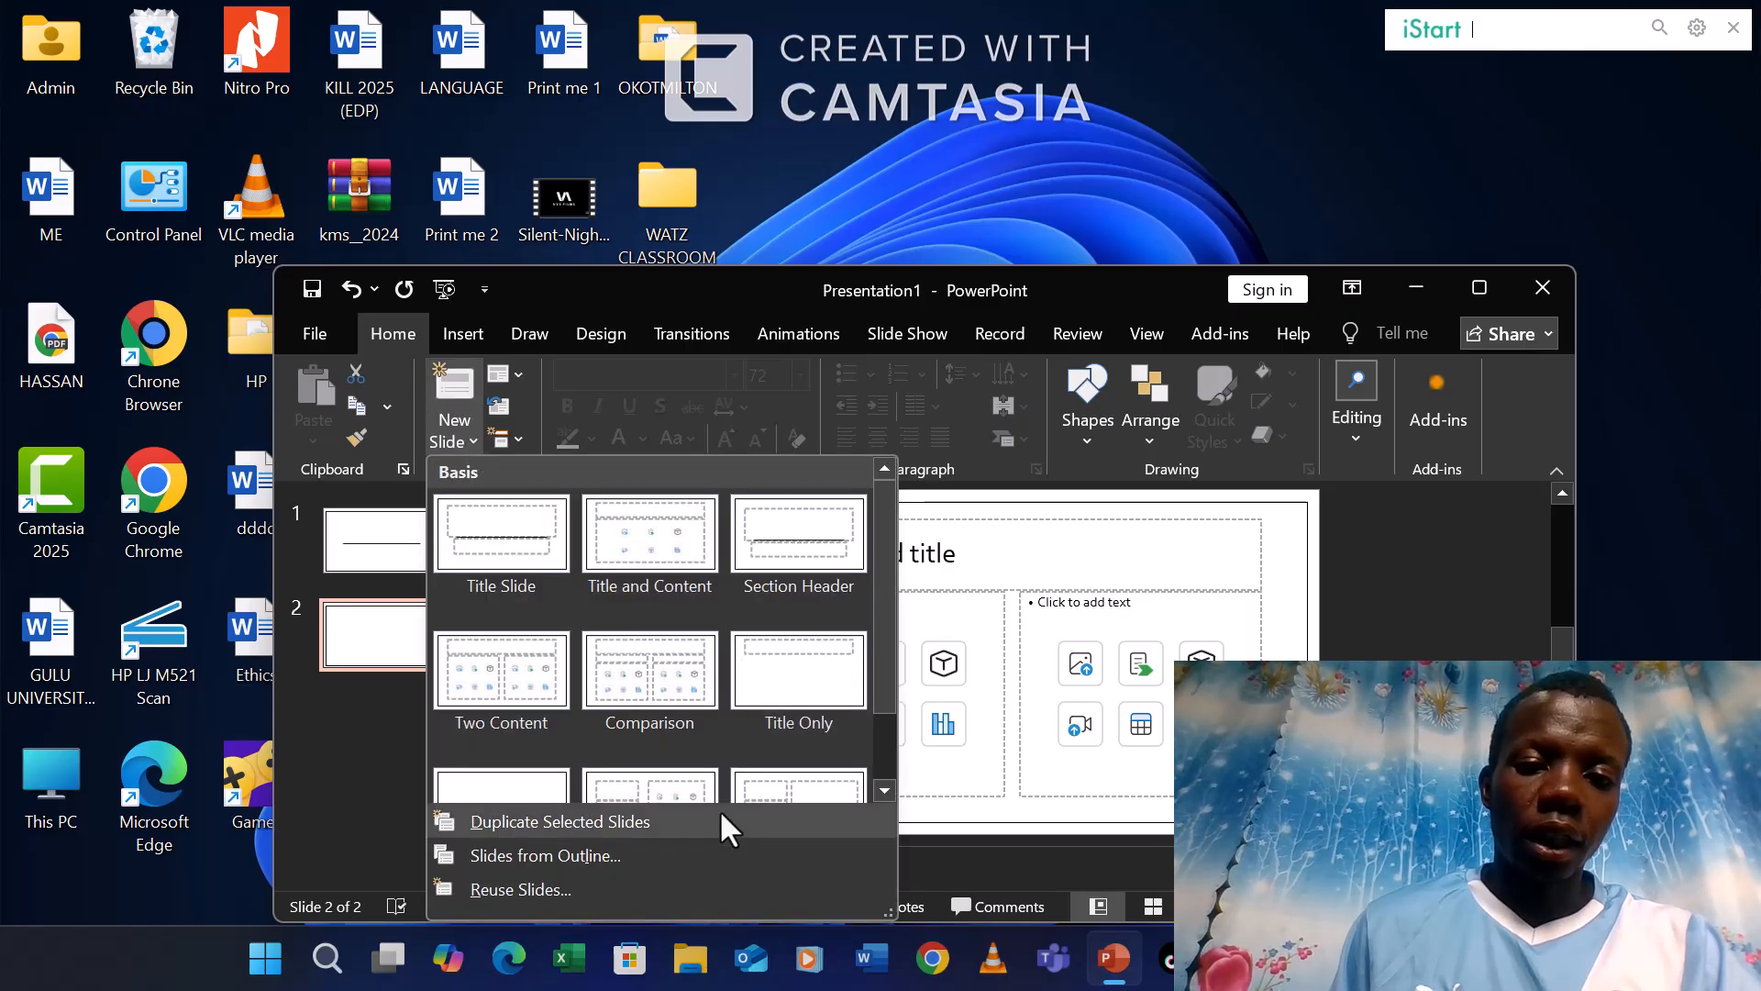
left_click(652, 691)
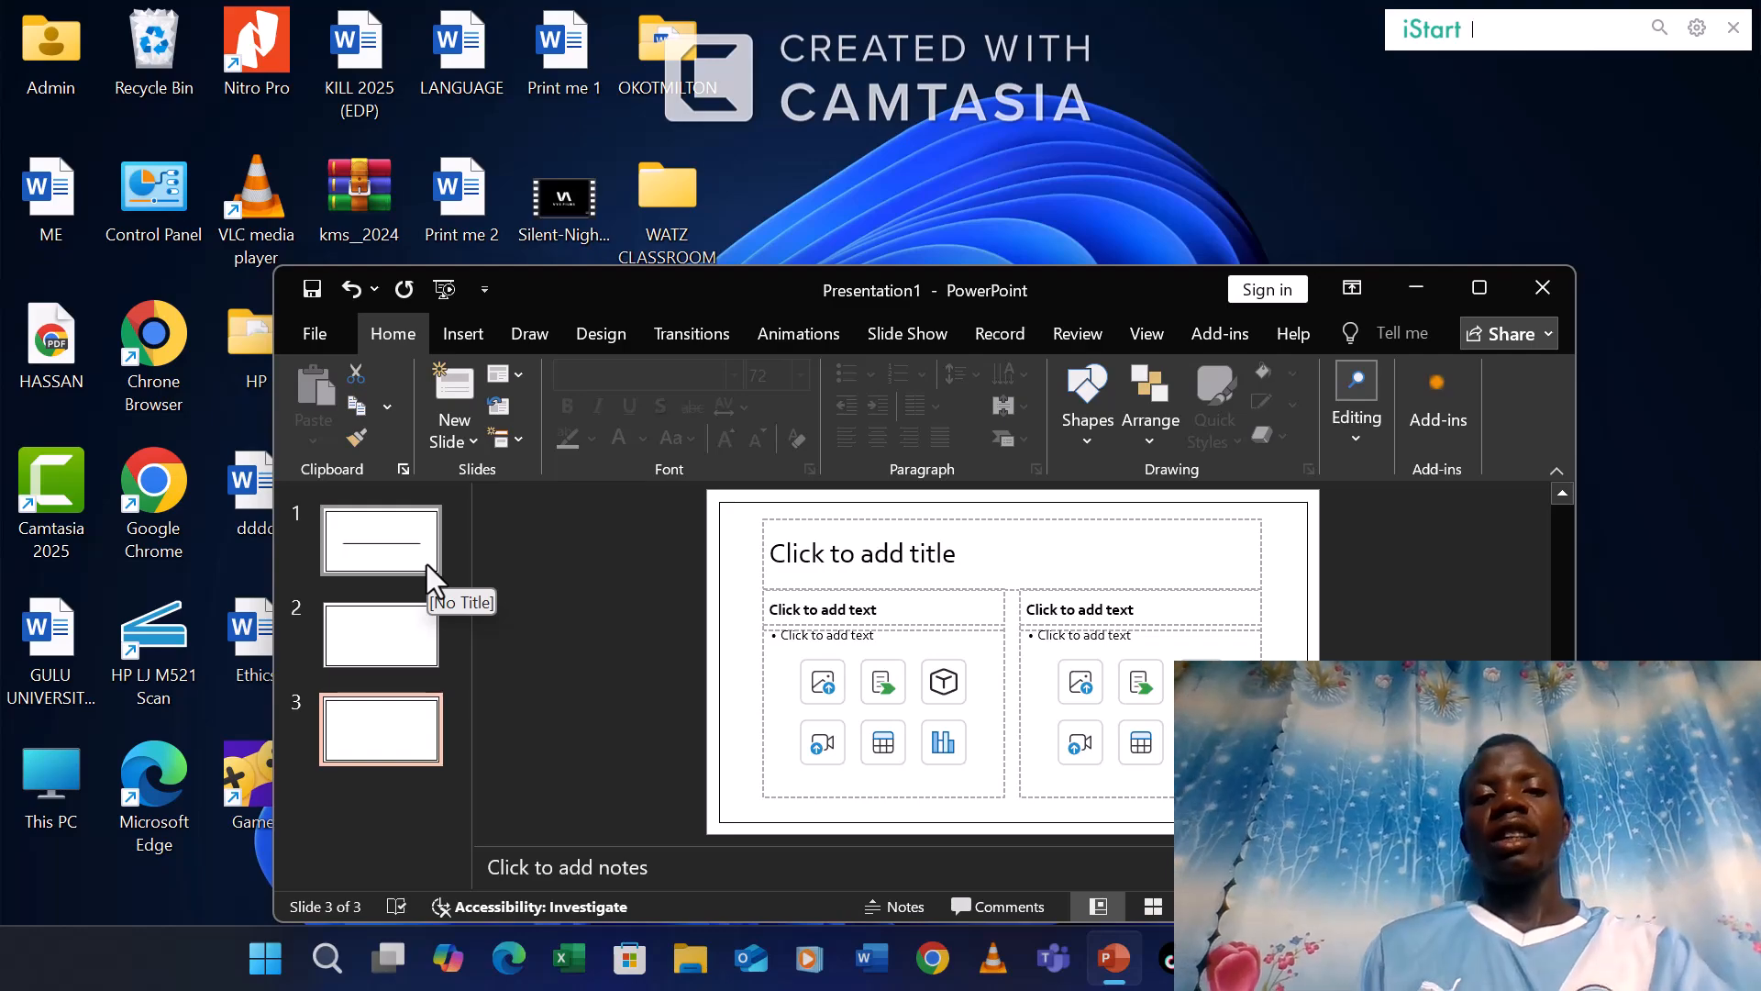
Enter WILD LIFE as the title of the first slide, clearing any mistyped text.
left_click(414, 567)
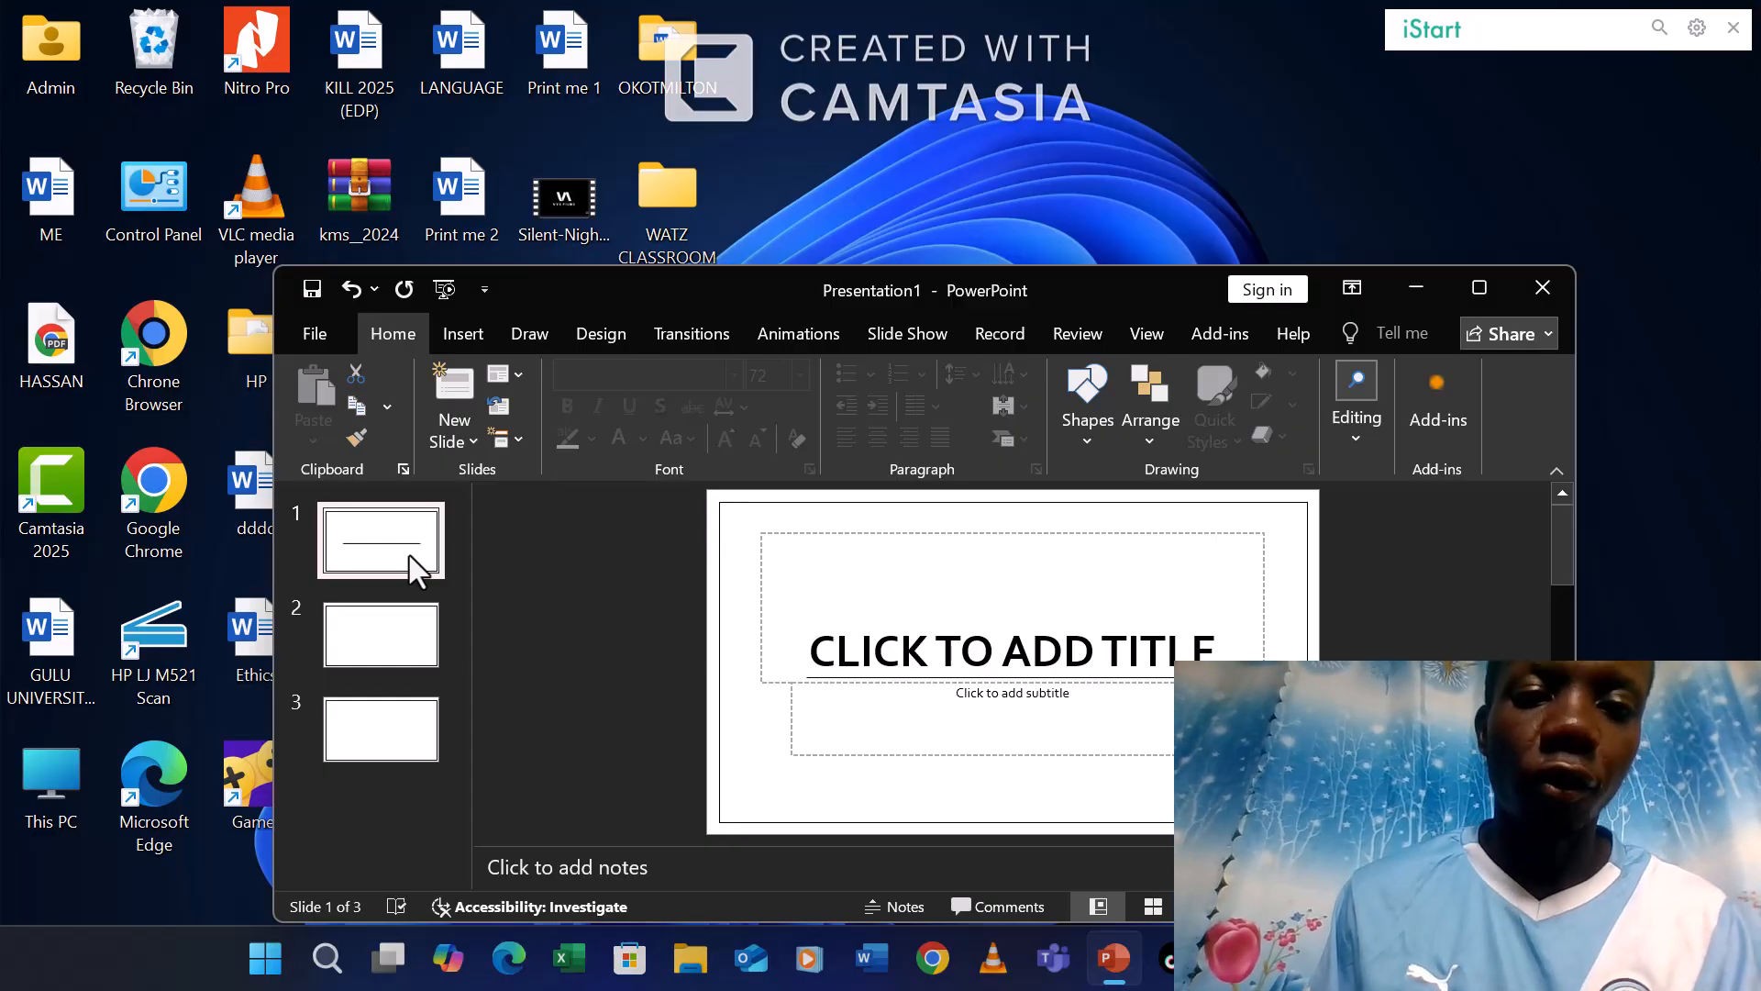
left_click(1002, 645)
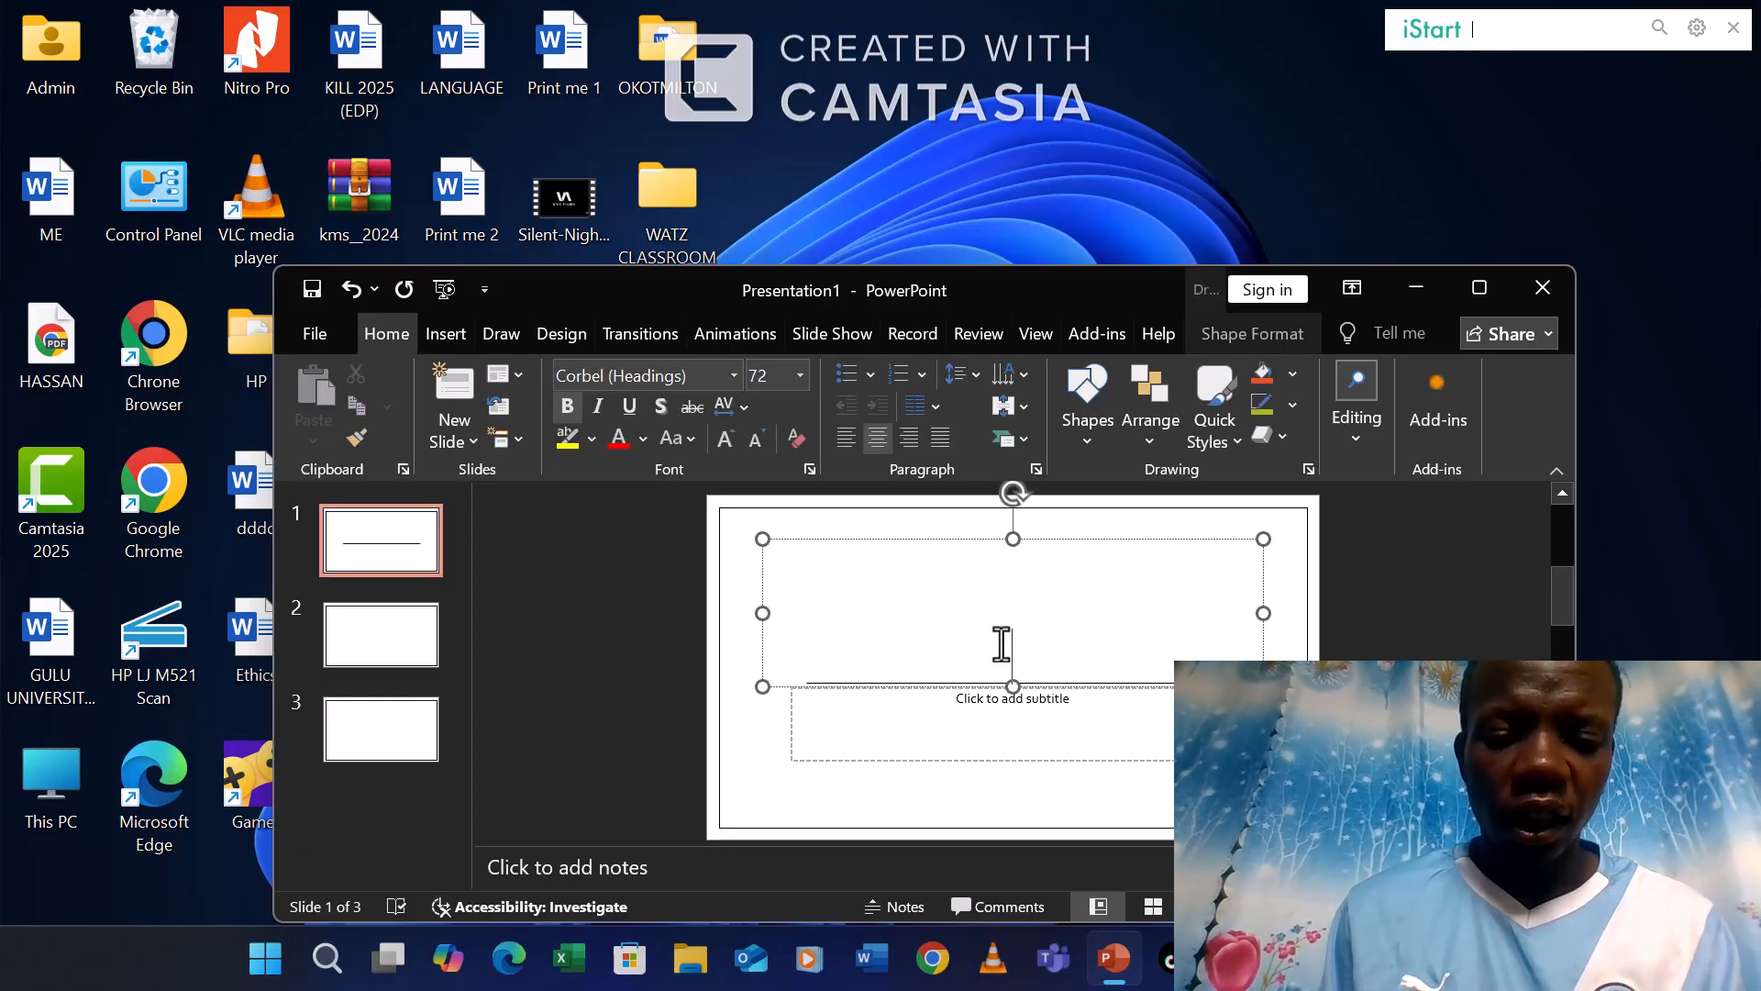
type("WILD")
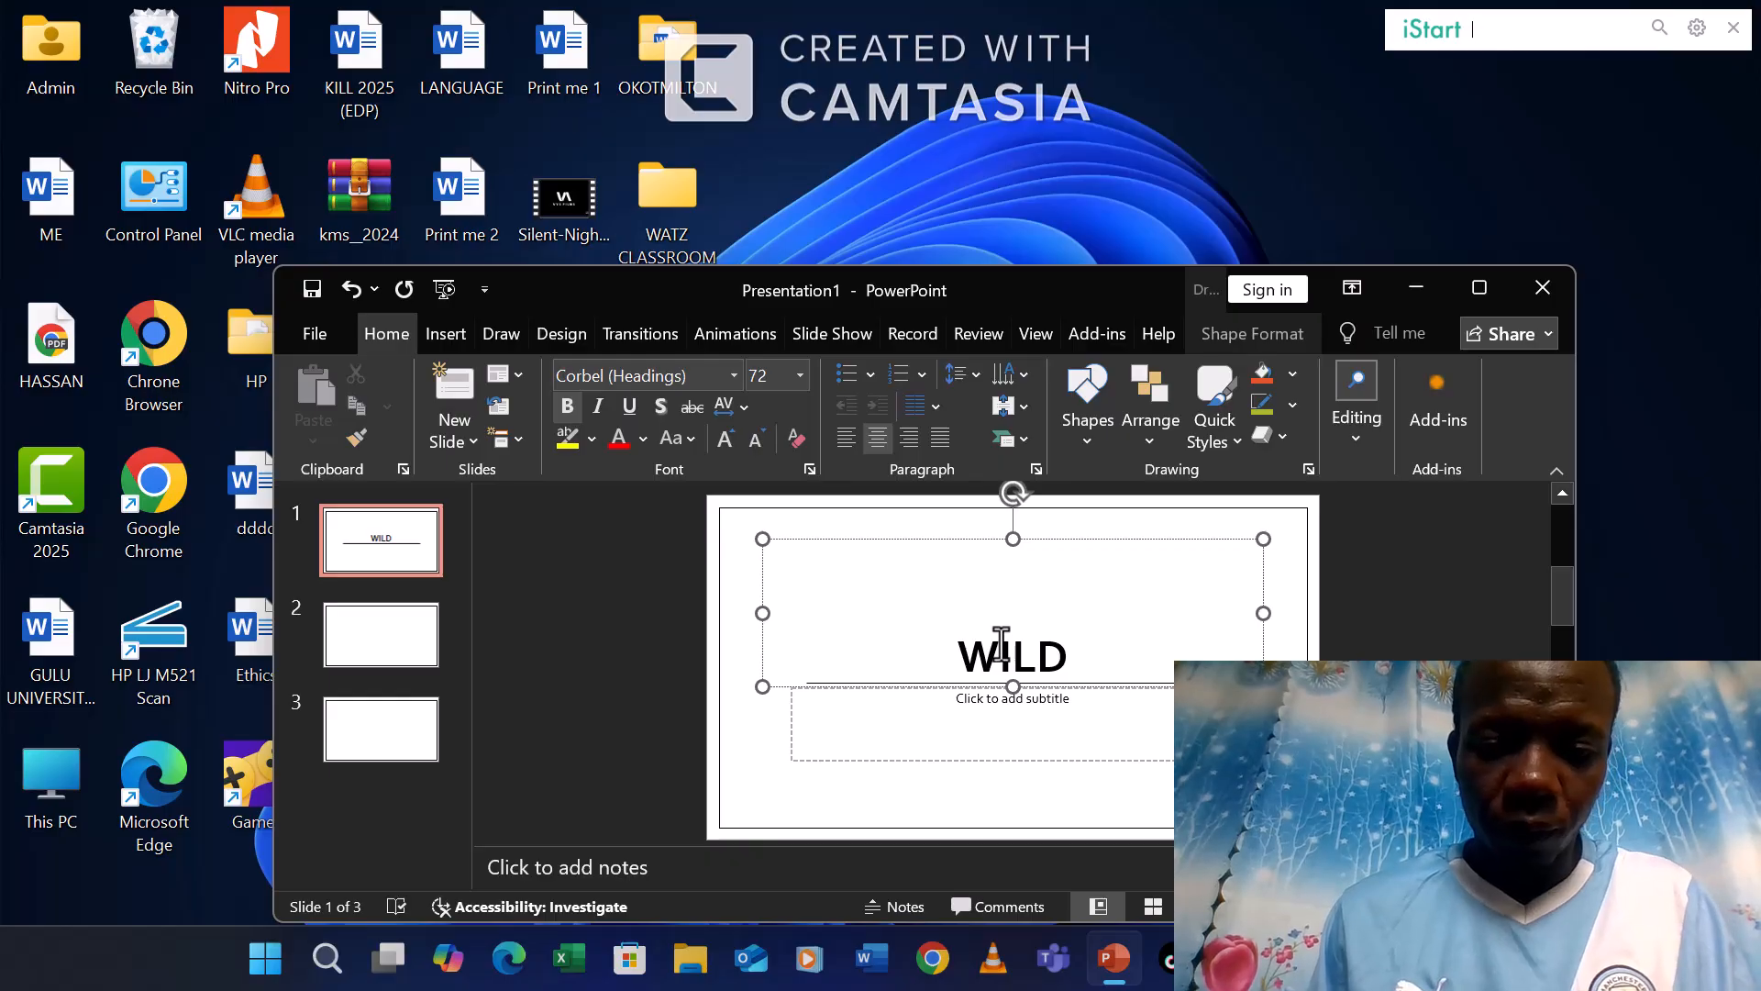
type("L")
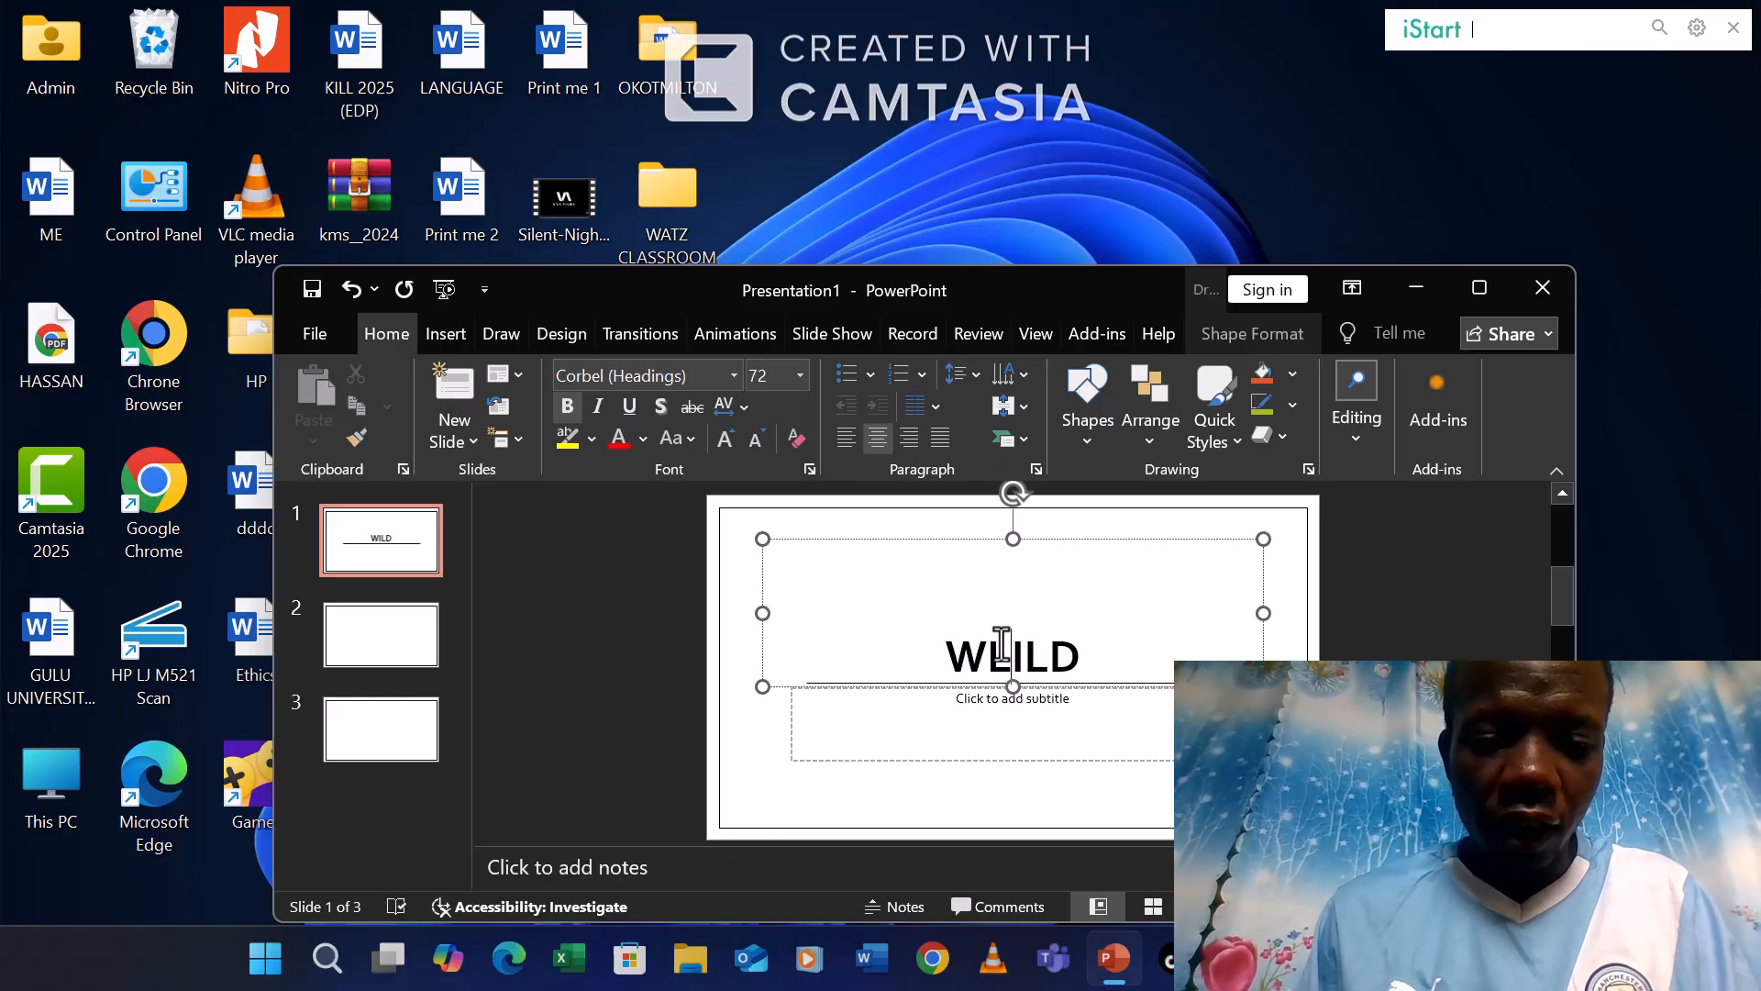
type("IF4E")
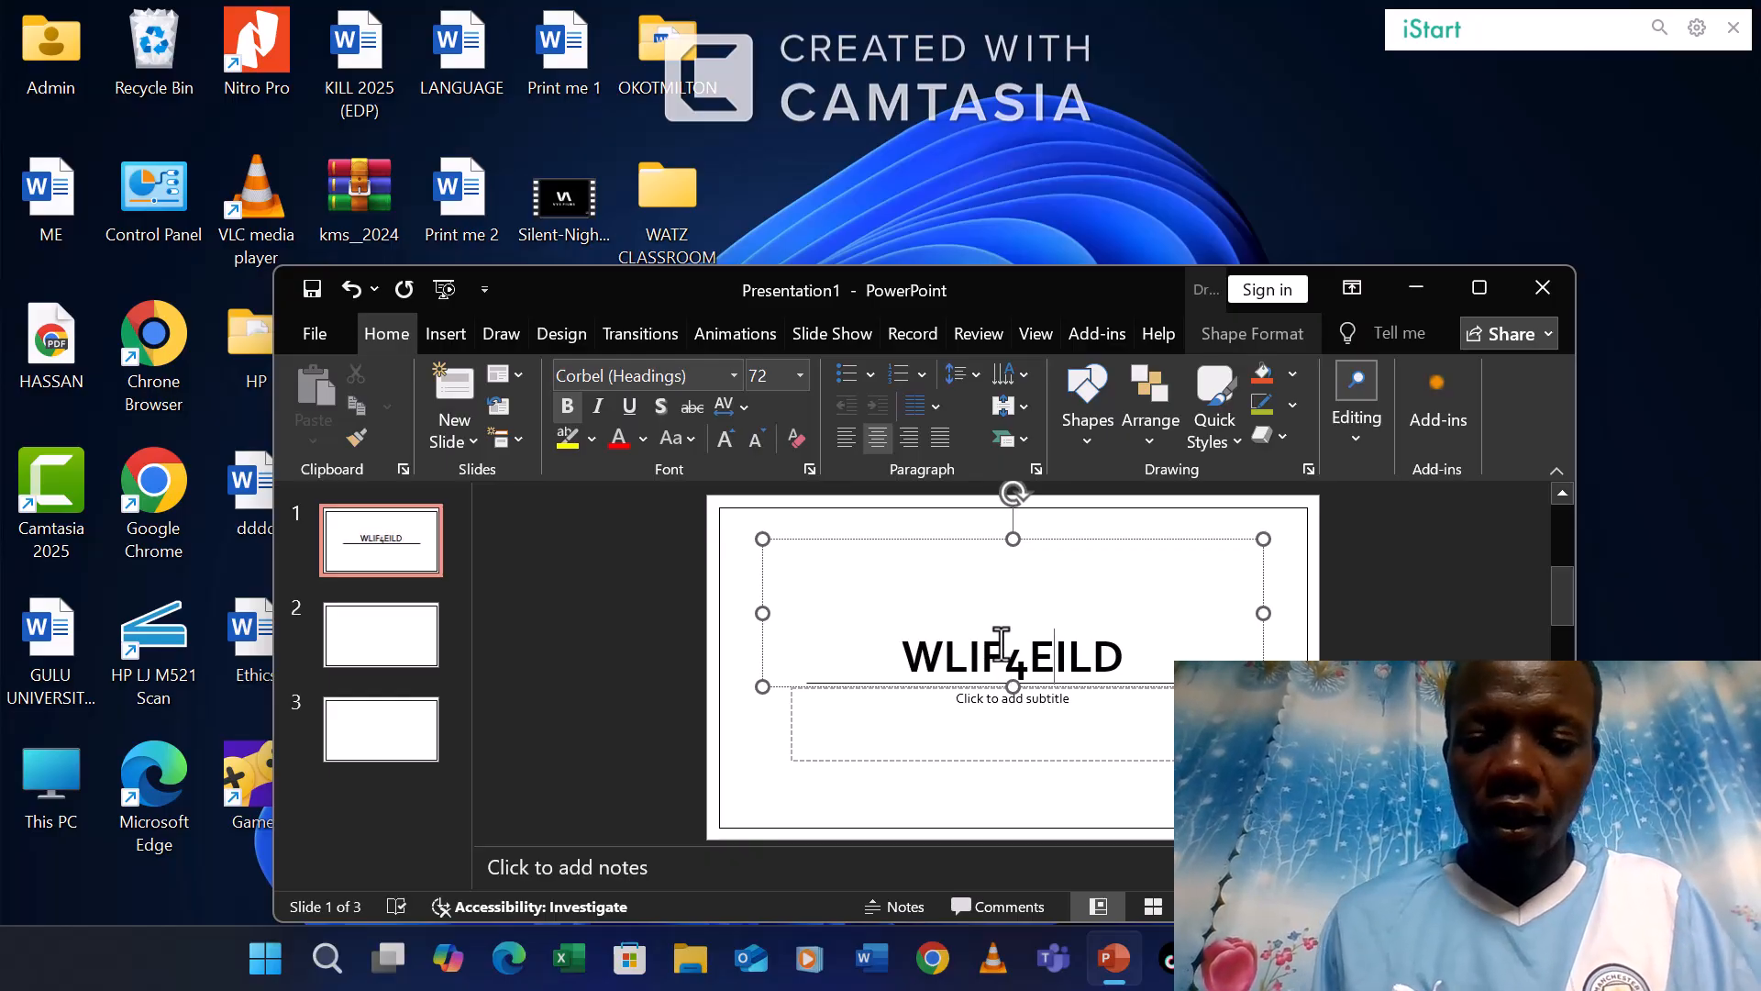
key("BackSpace")
key("BackSpace")
key("BackSpace")
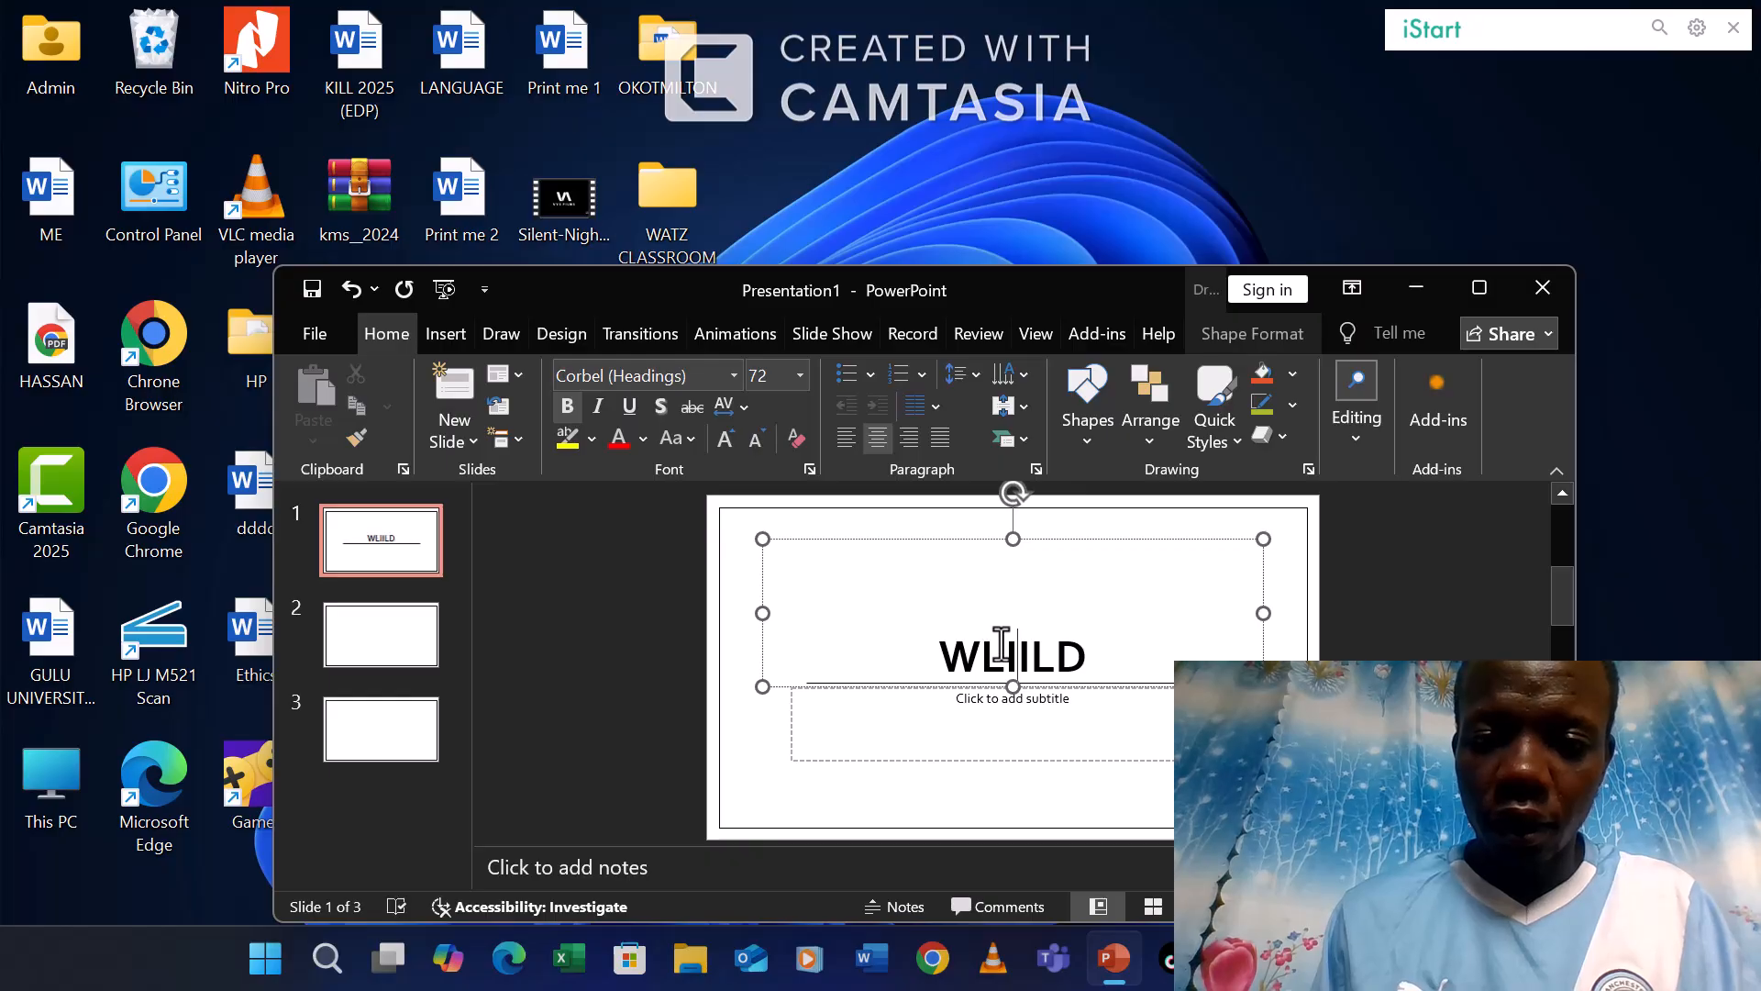
key("BackSpace")
key("BackSpace")
key("BackSpace")
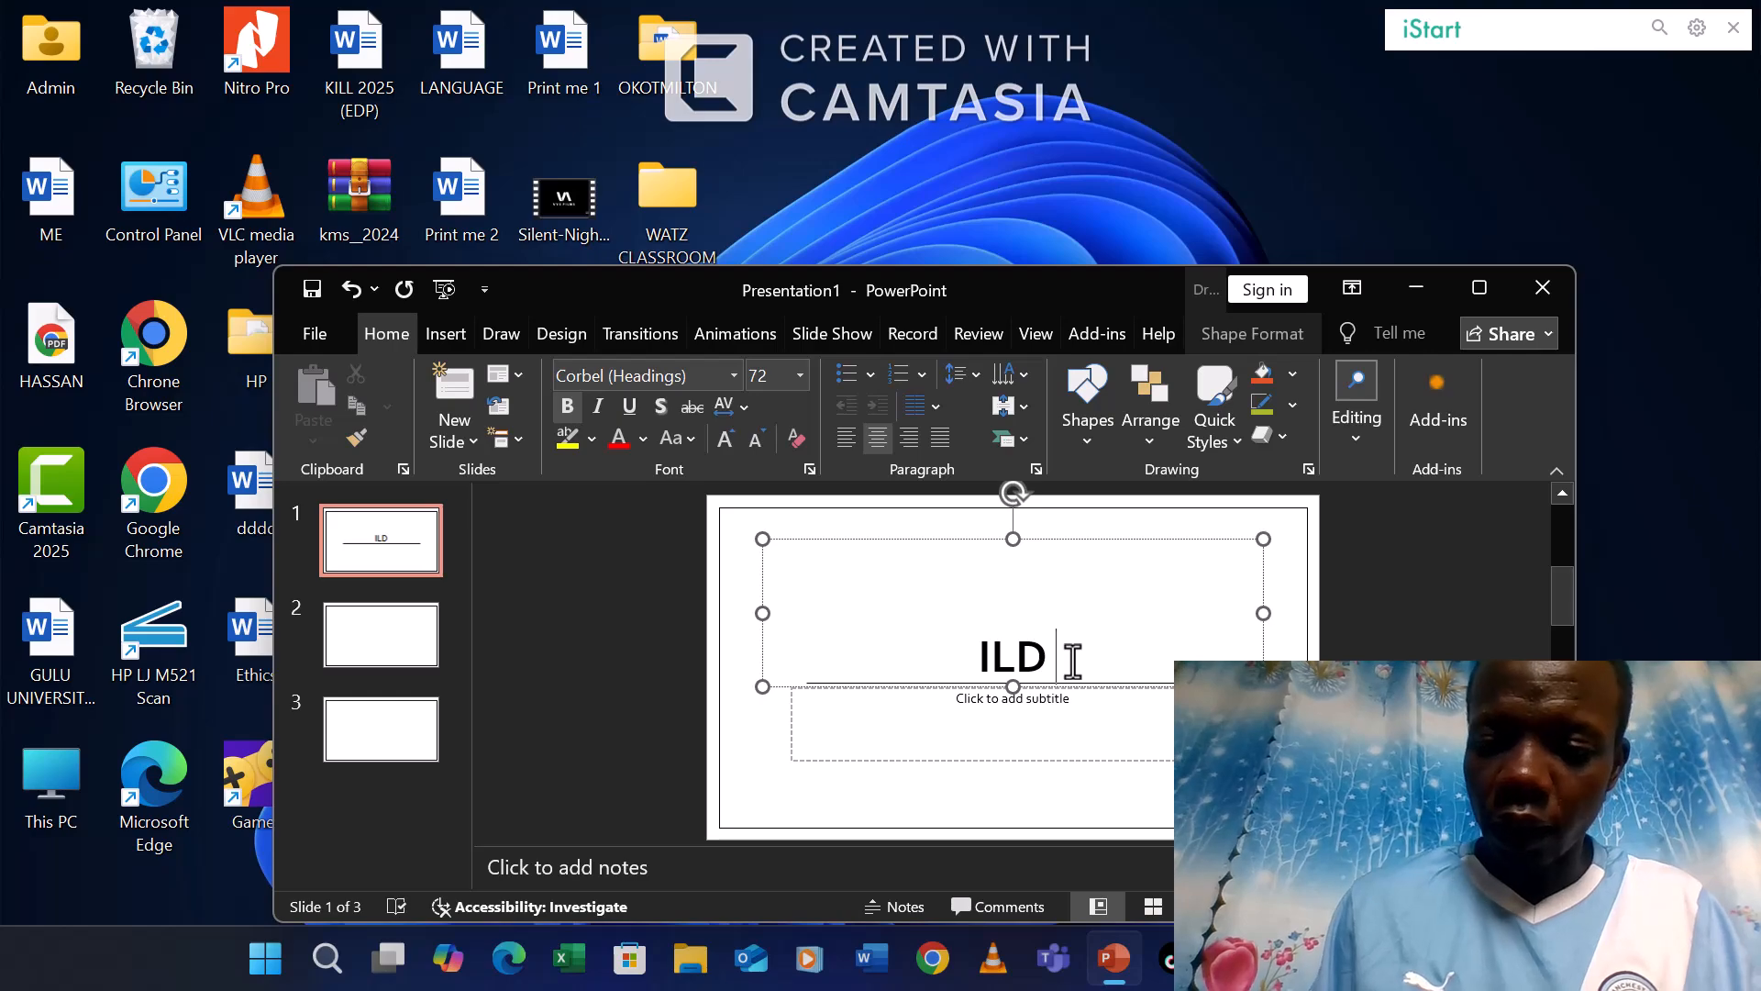
key("BackSpace")
key("BackSpace")
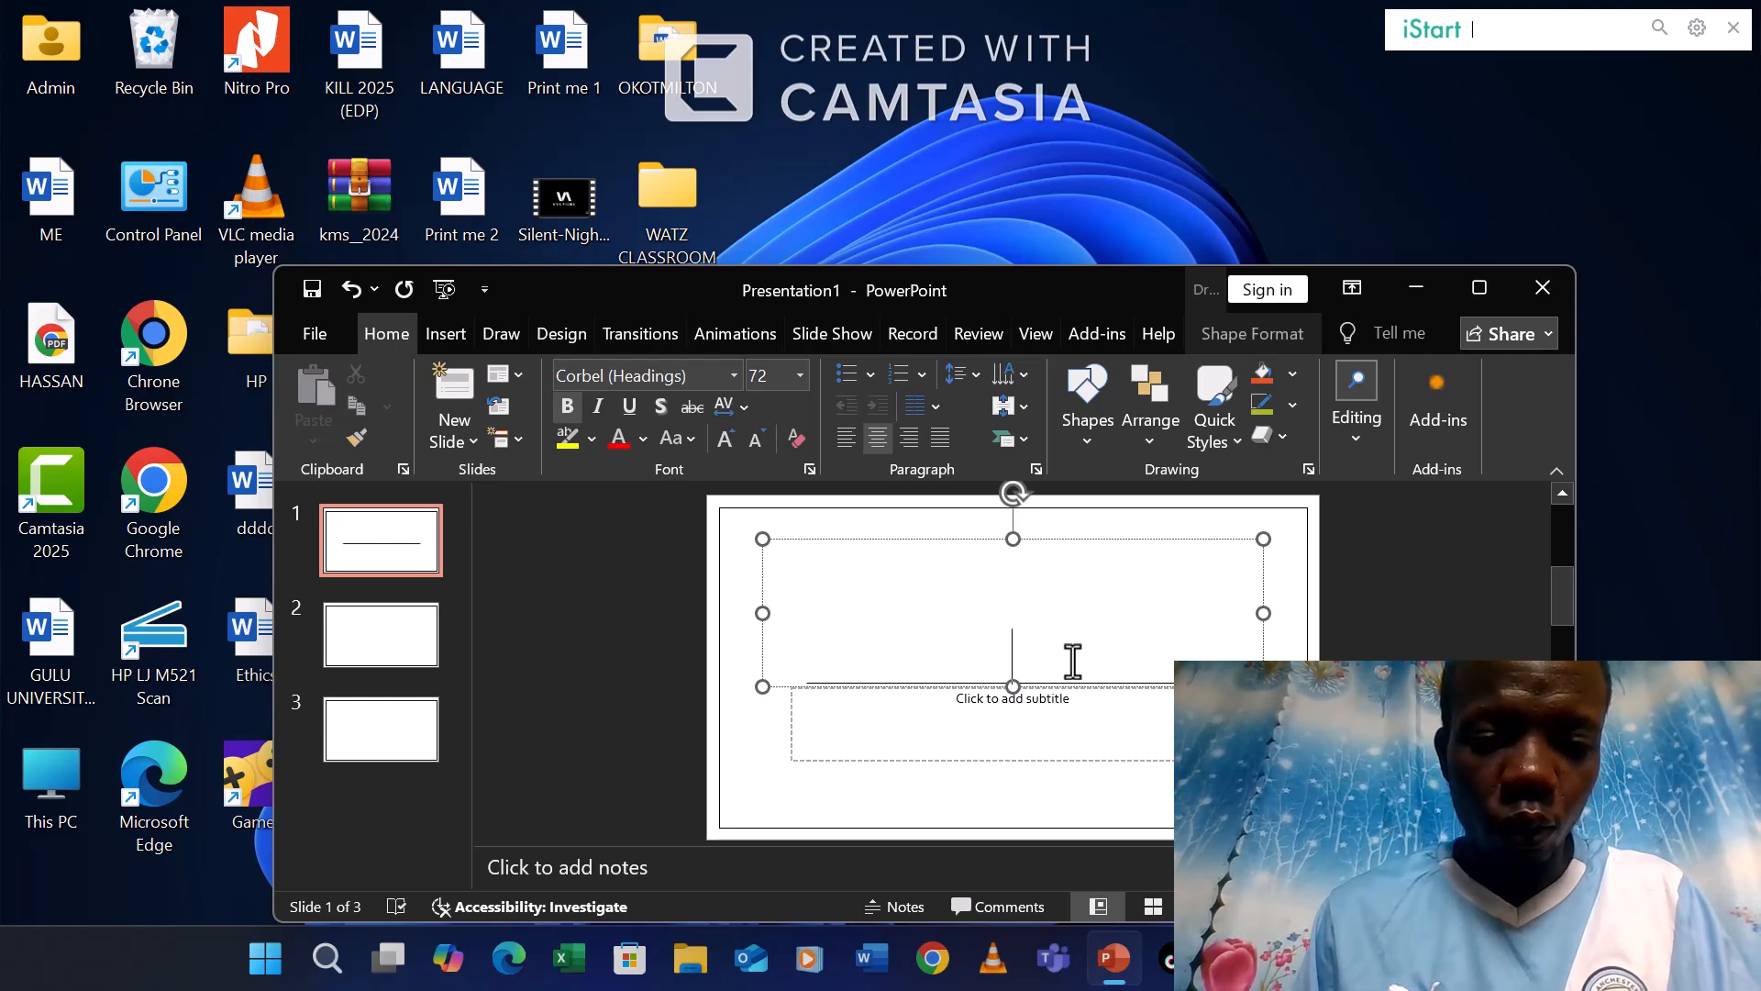
type("WILD")
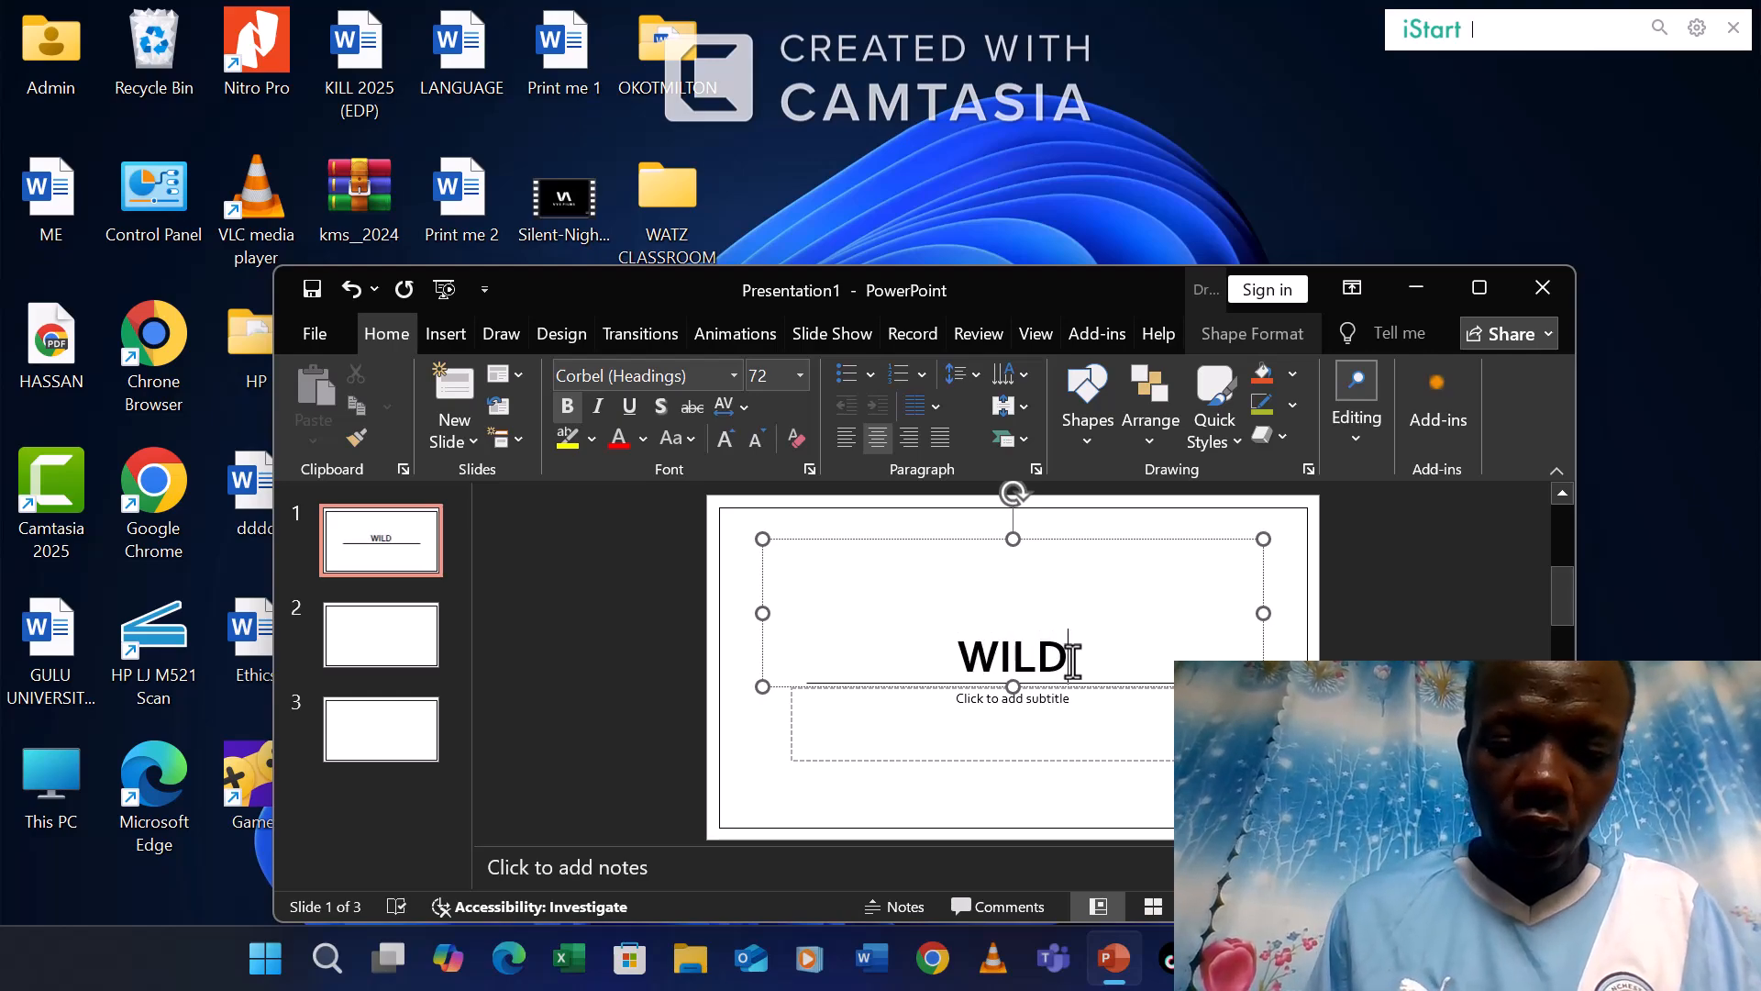
type(" LIFE")
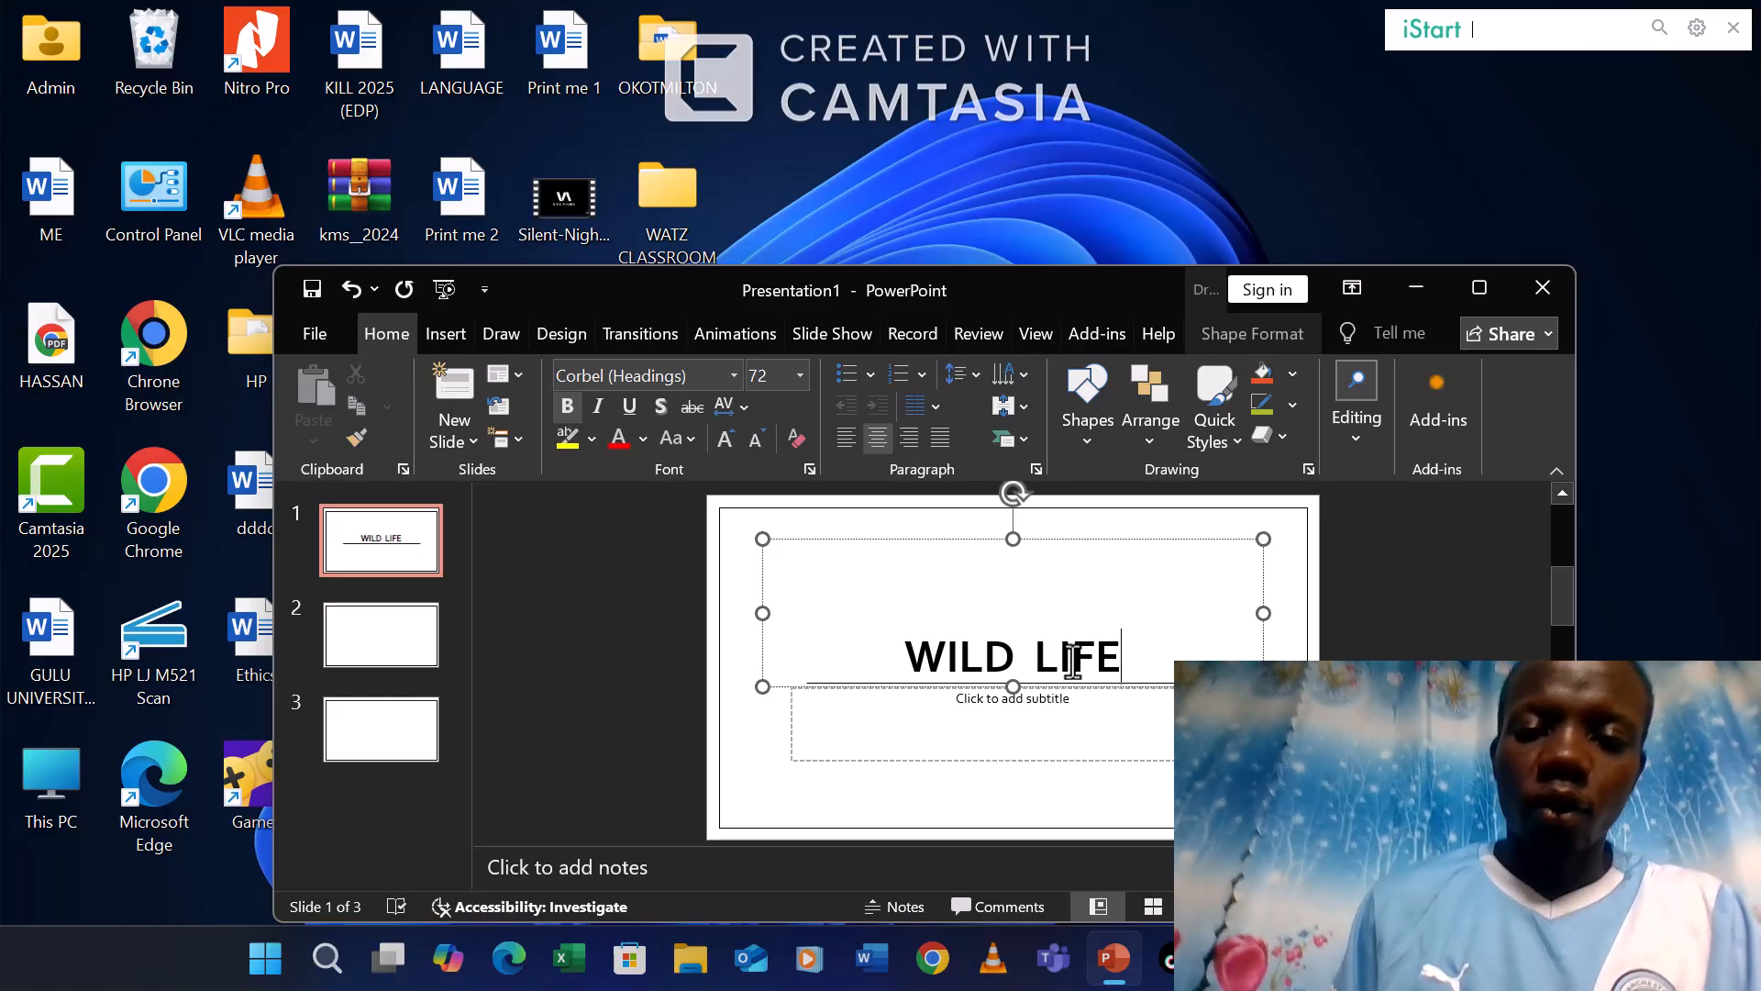
Enter the presenter's full name as the subtitle of the WILD LIFE title slide.
left_click(1036, 734)
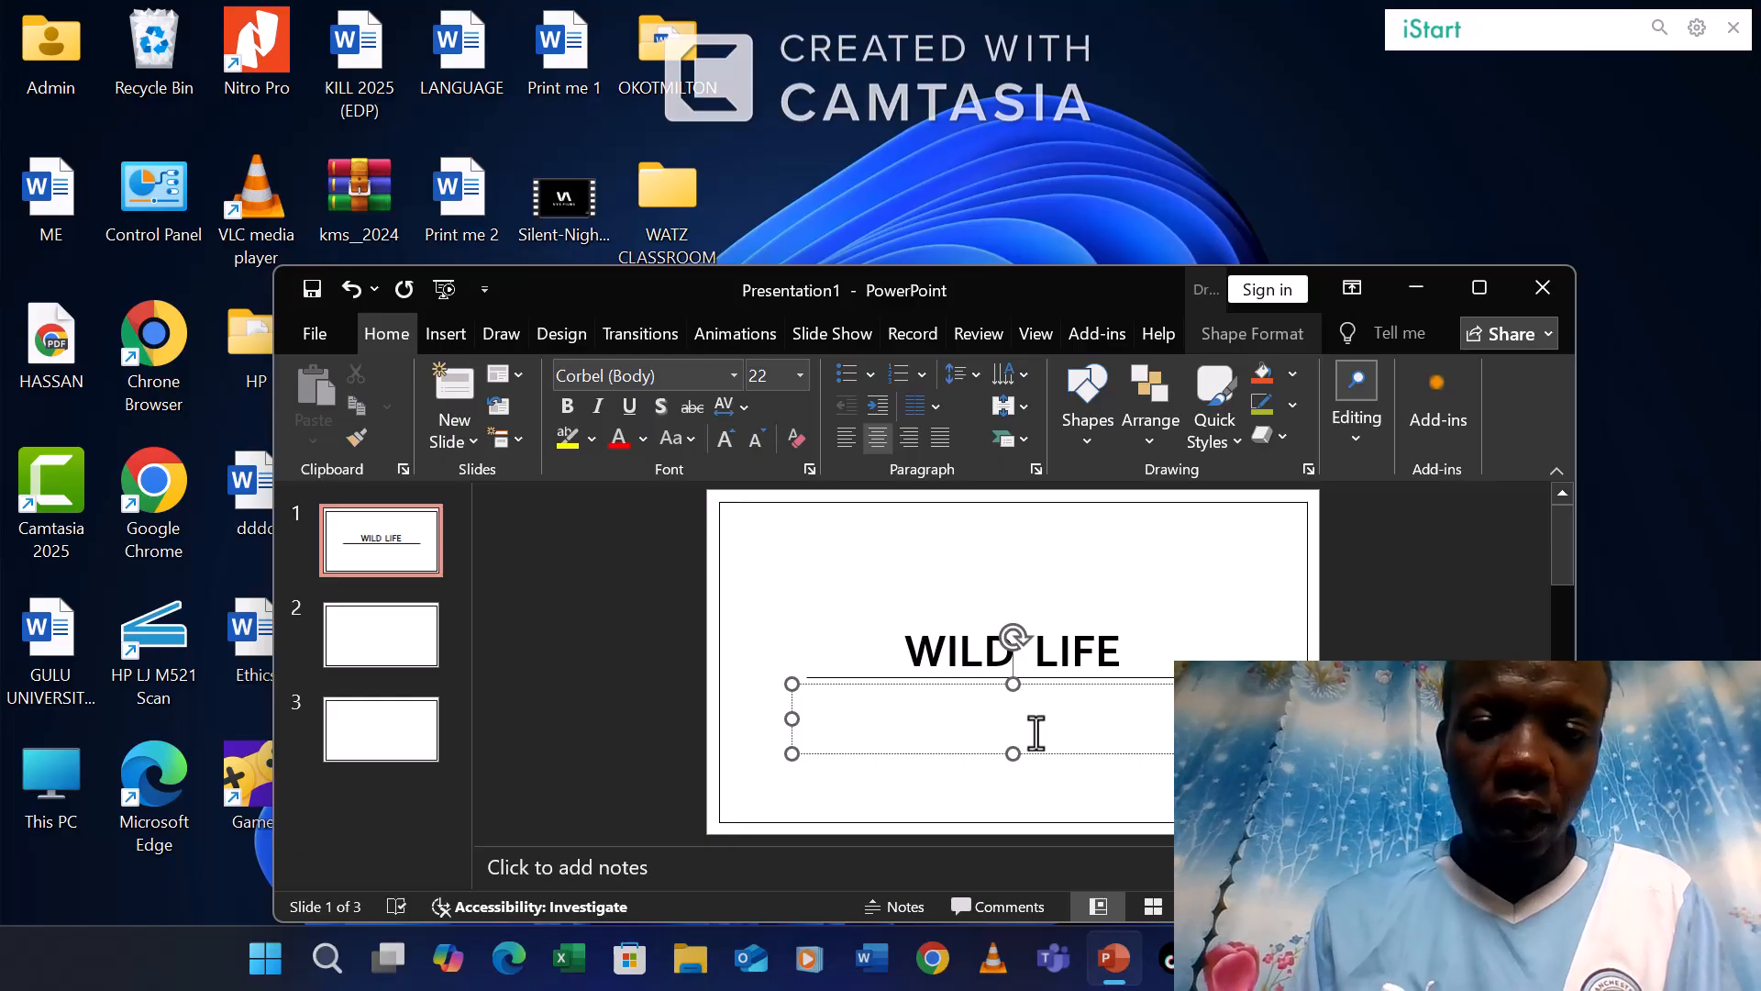
type("WAL")
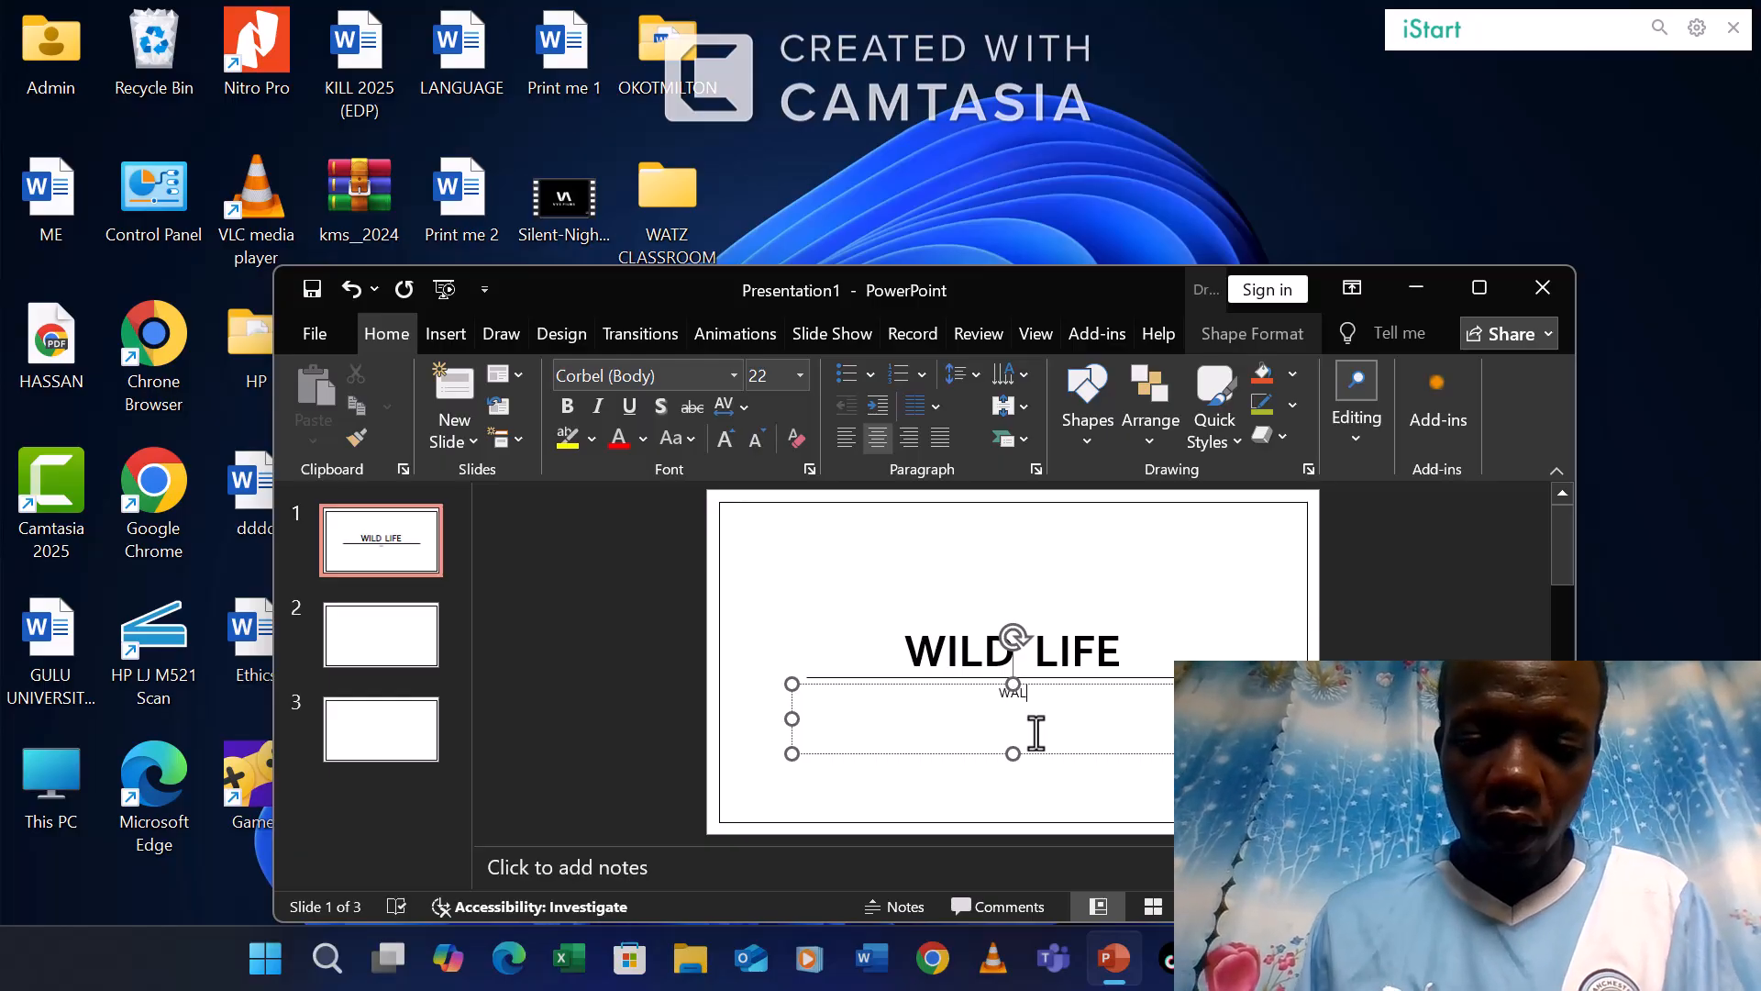
type("UNGA")
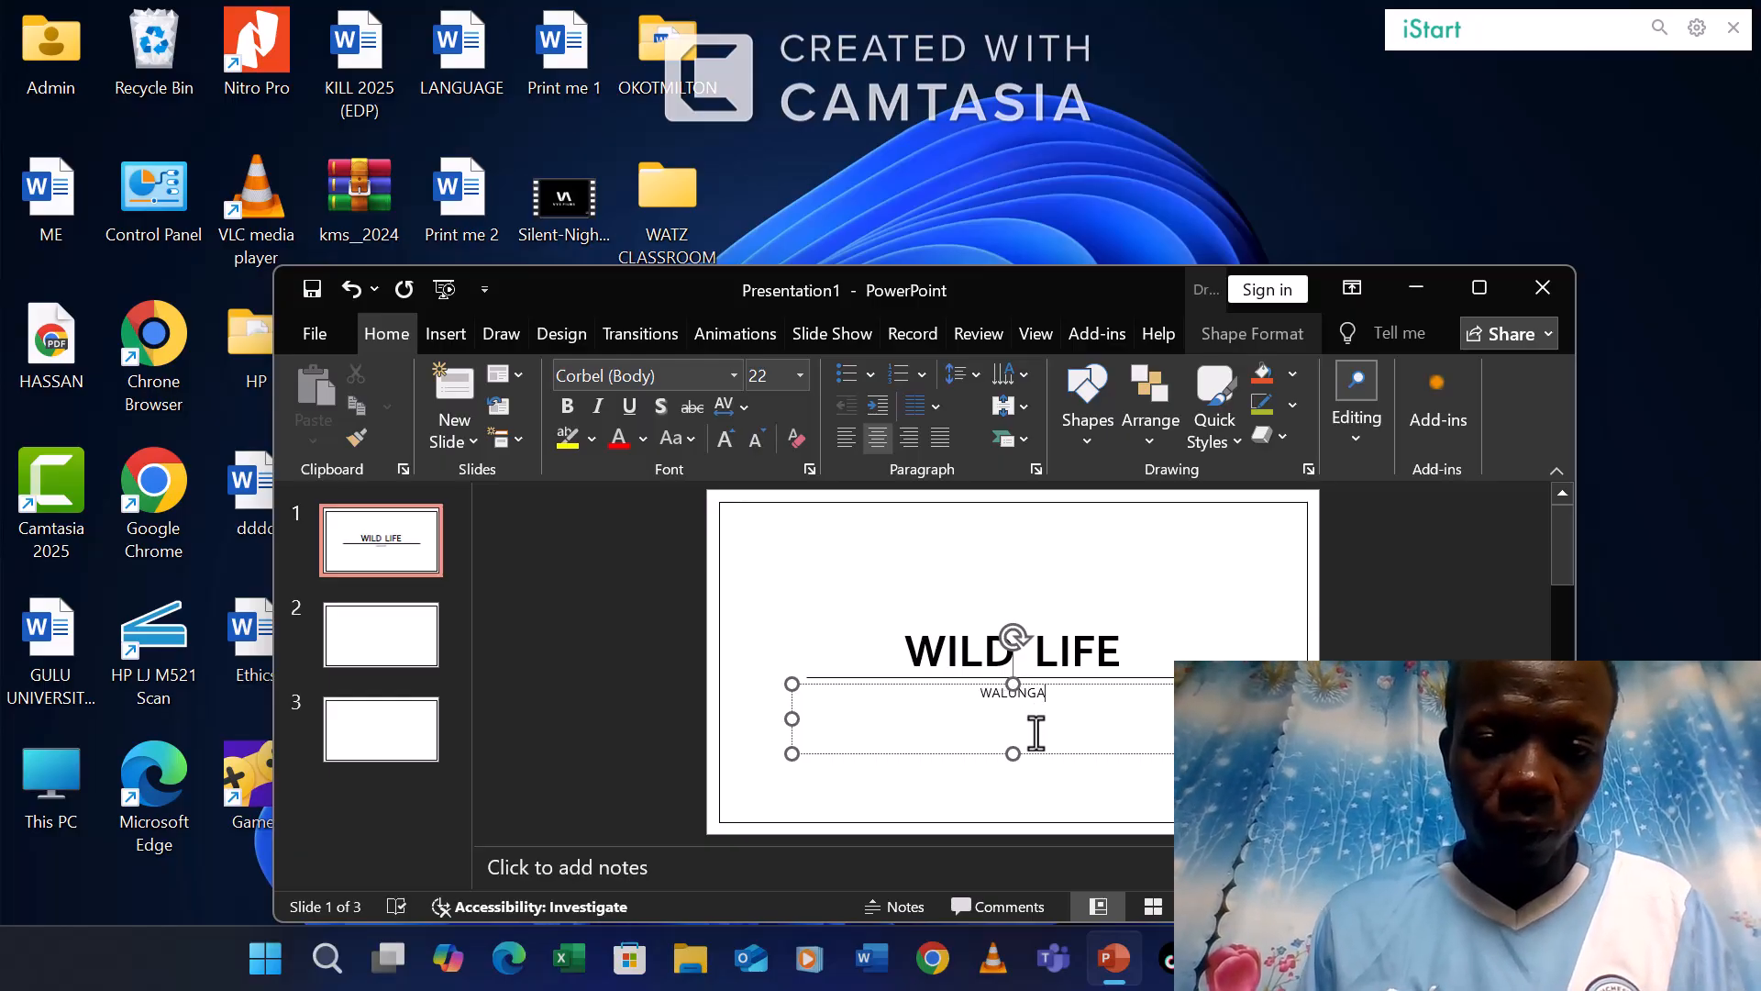
type("MA ")
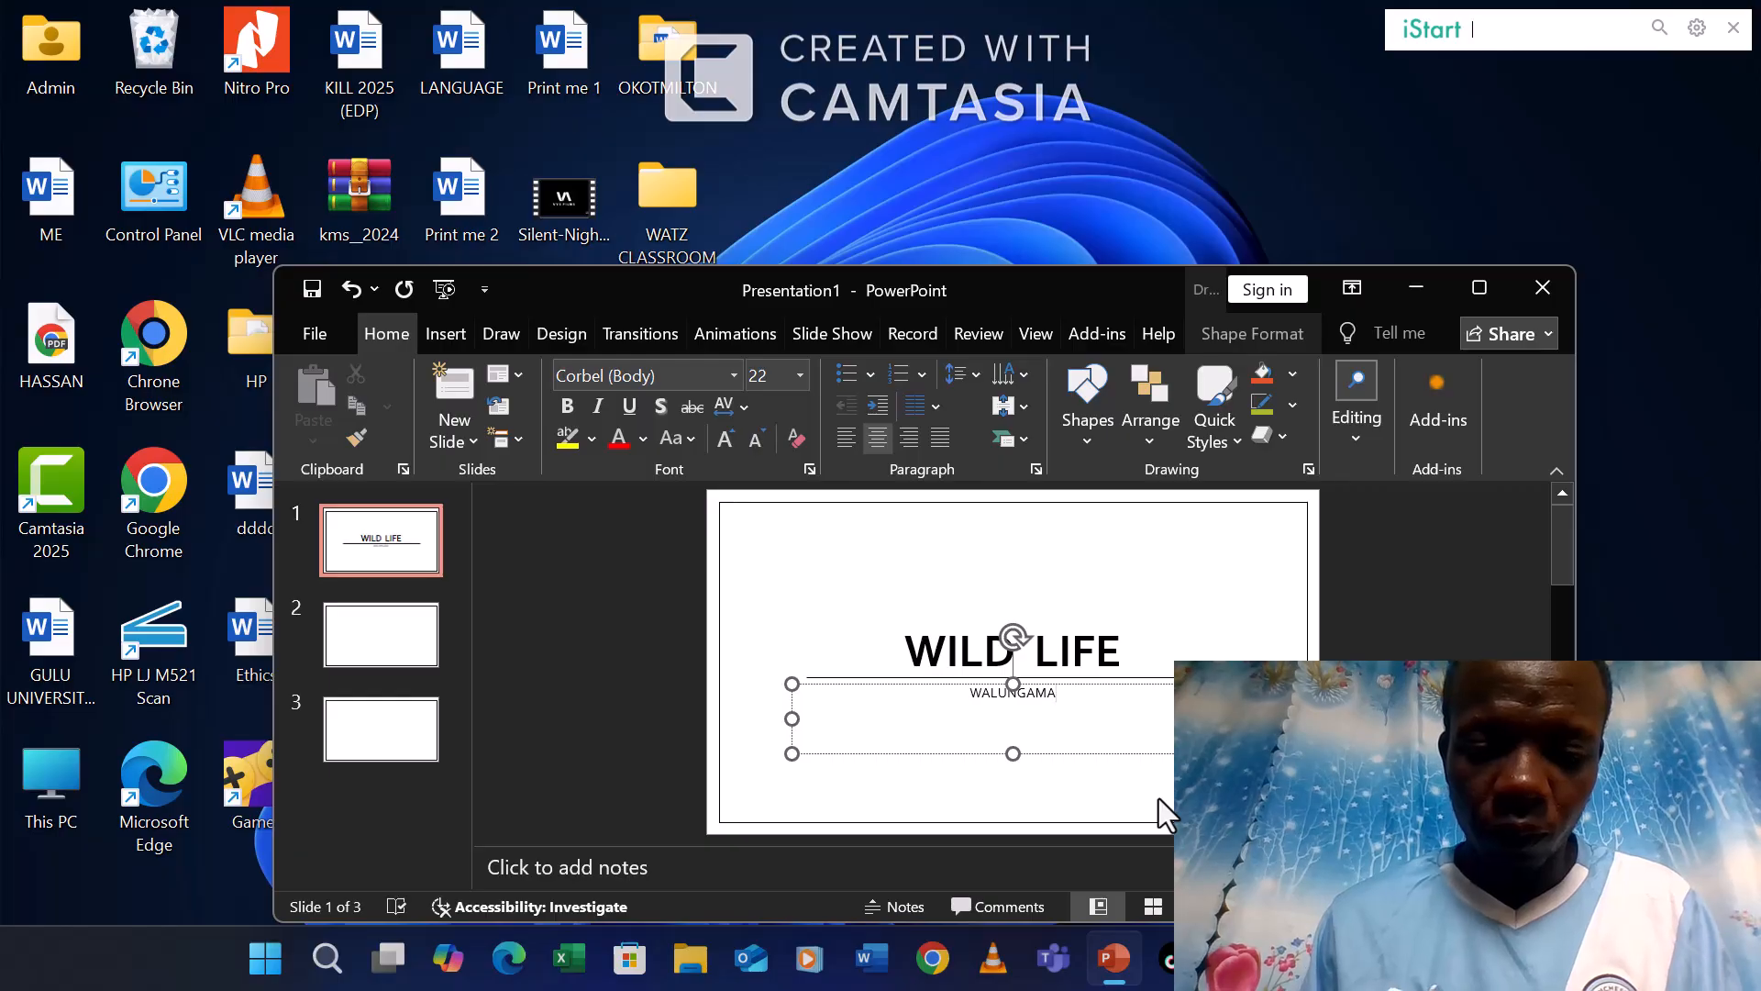
type("HA")
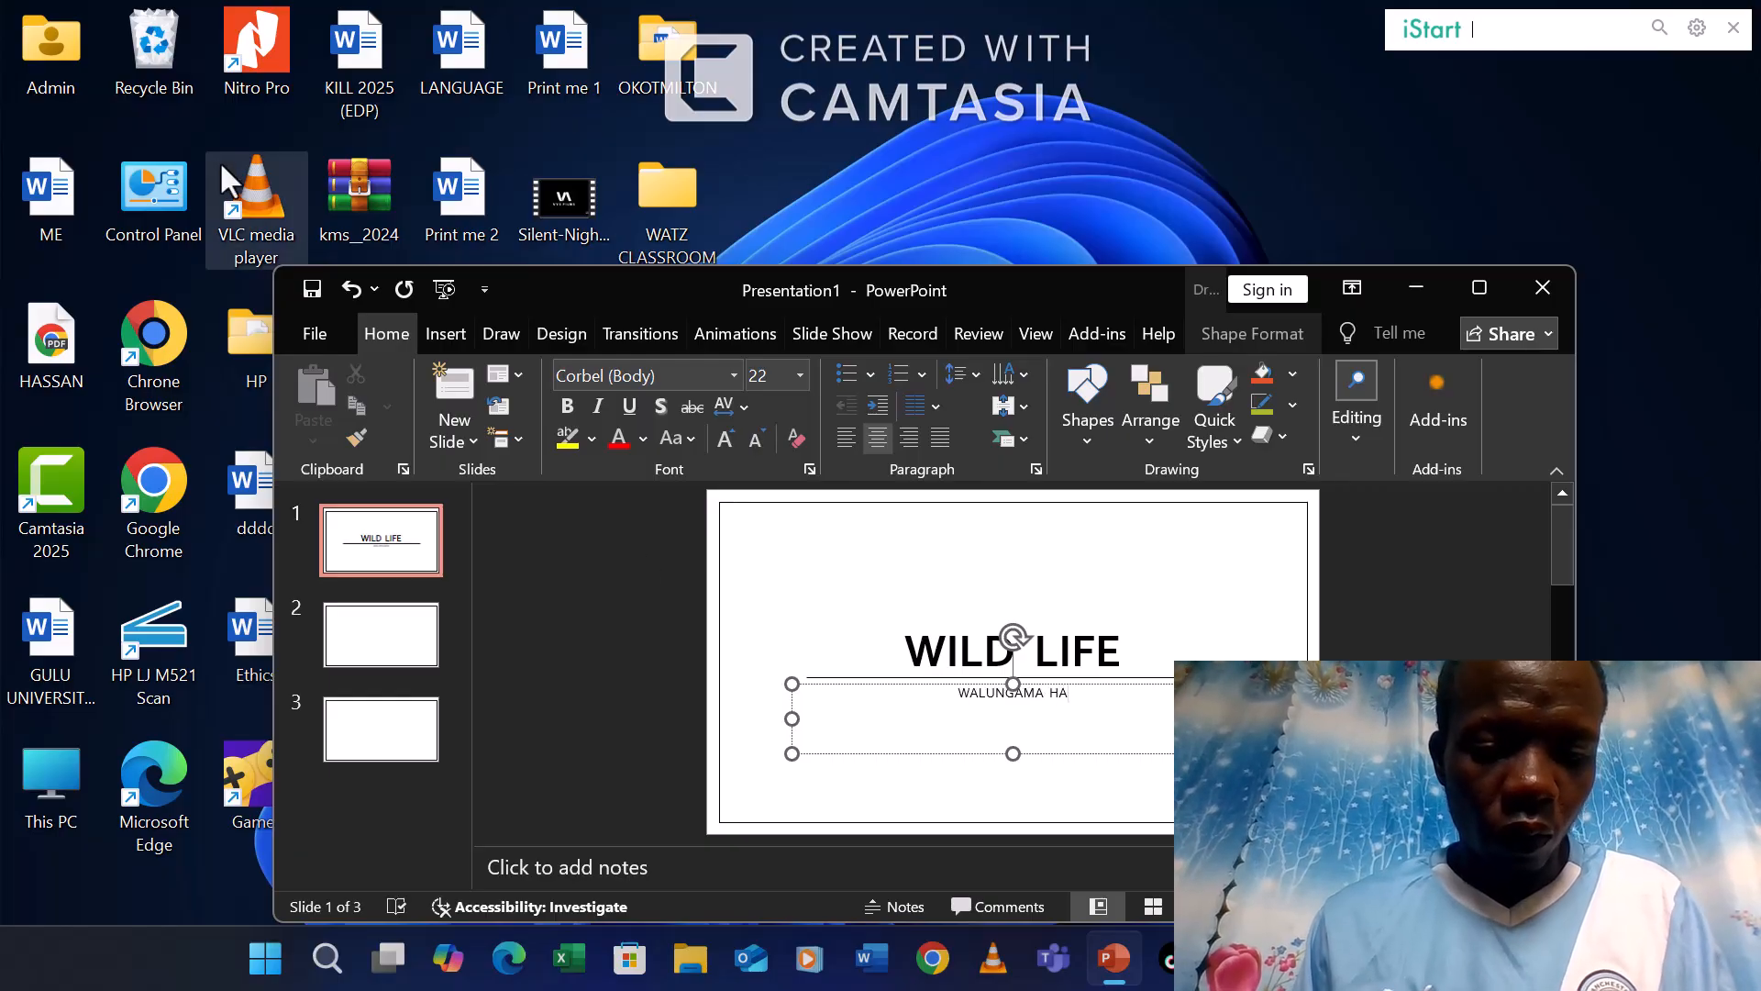
type("SSAN")
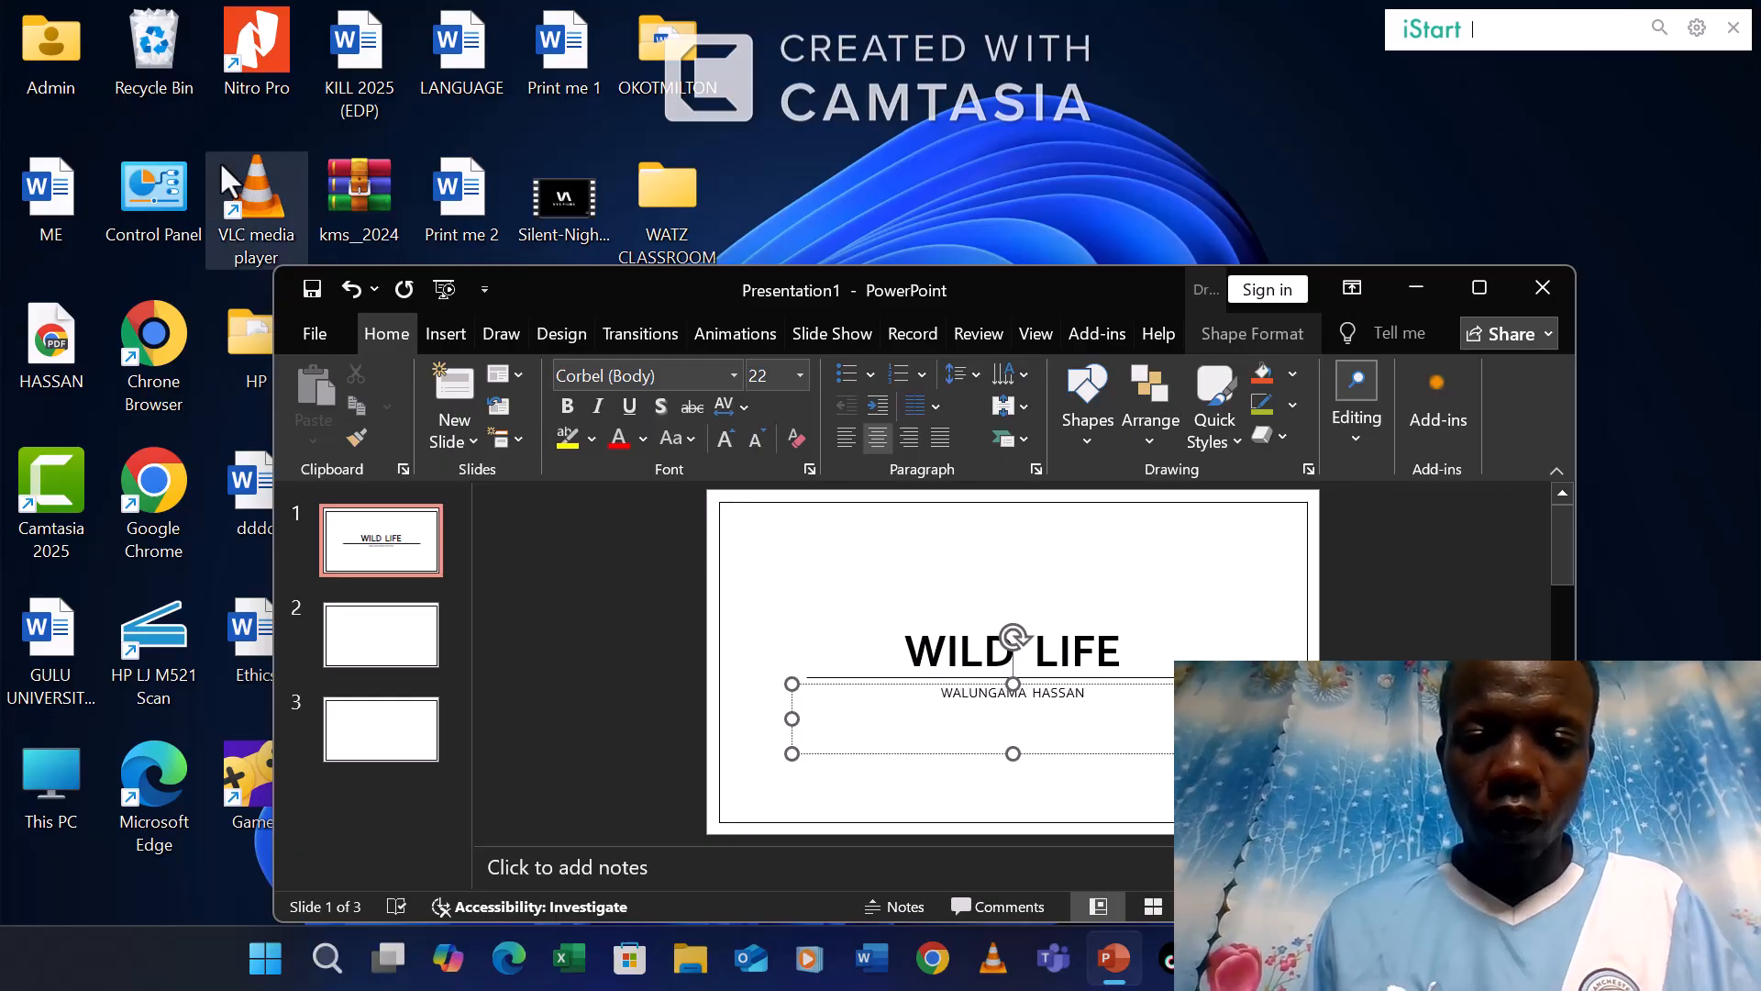
left_click(362, 555)
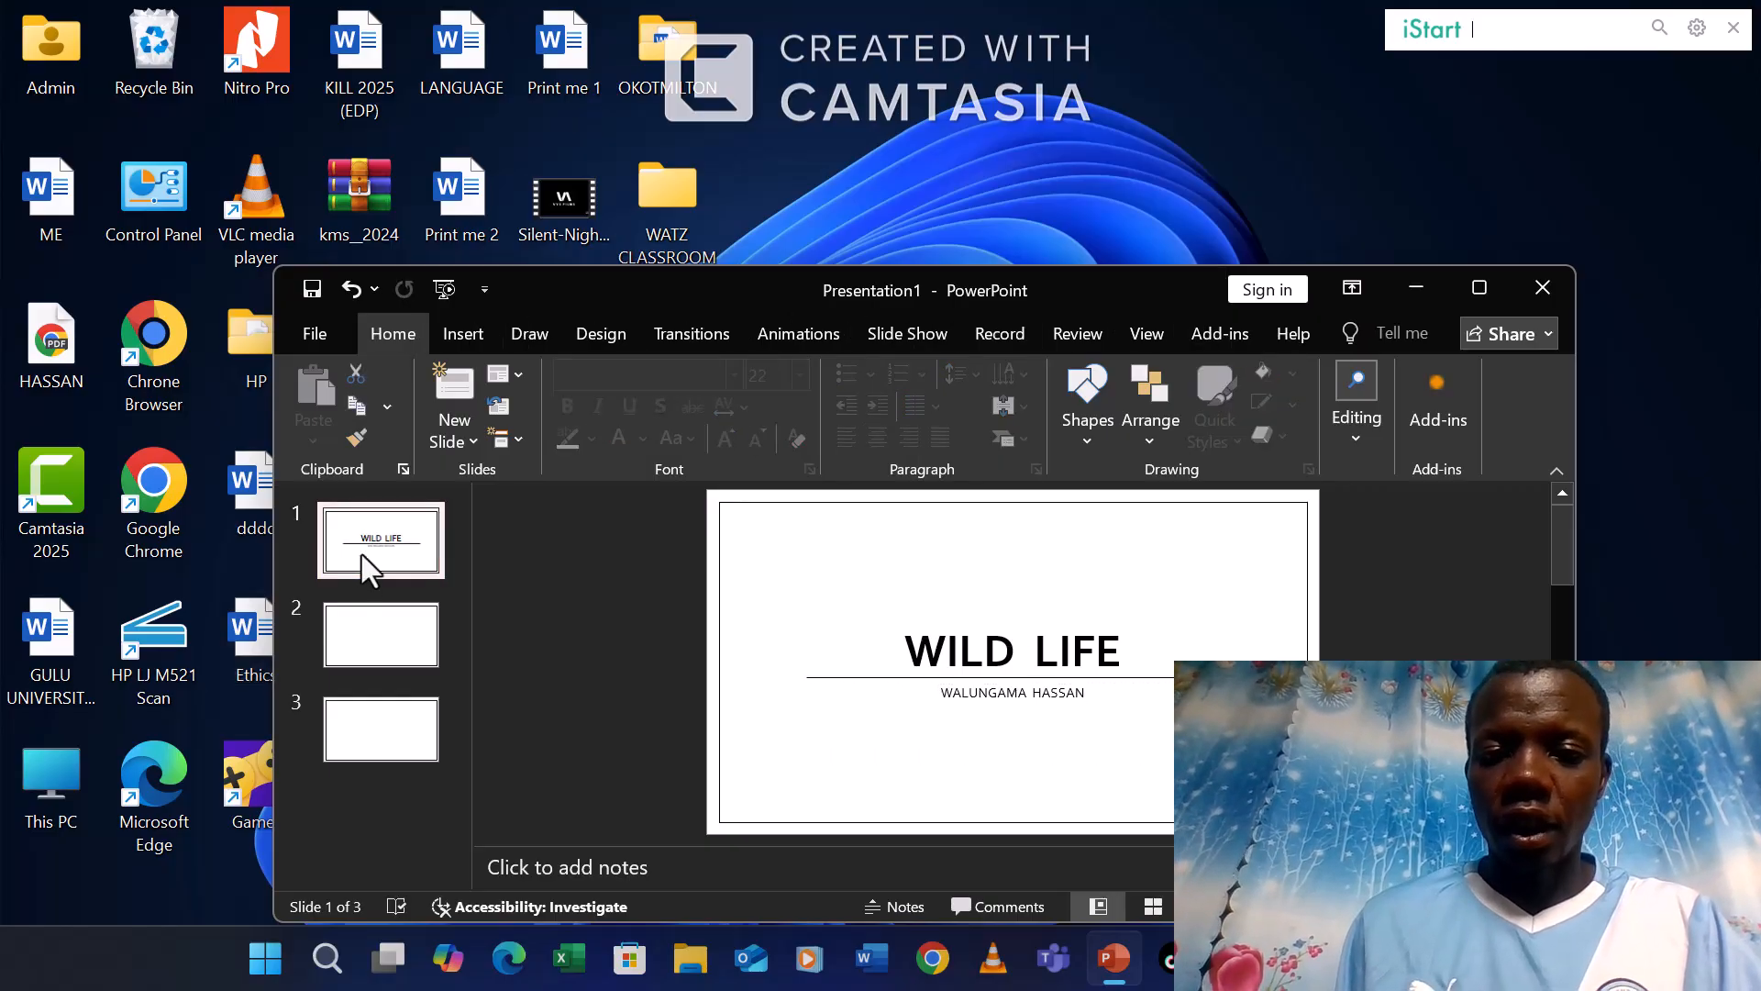
Delete the empty Two Content and Comparison slides, keeping only the title slide.
left_click(367, 645)
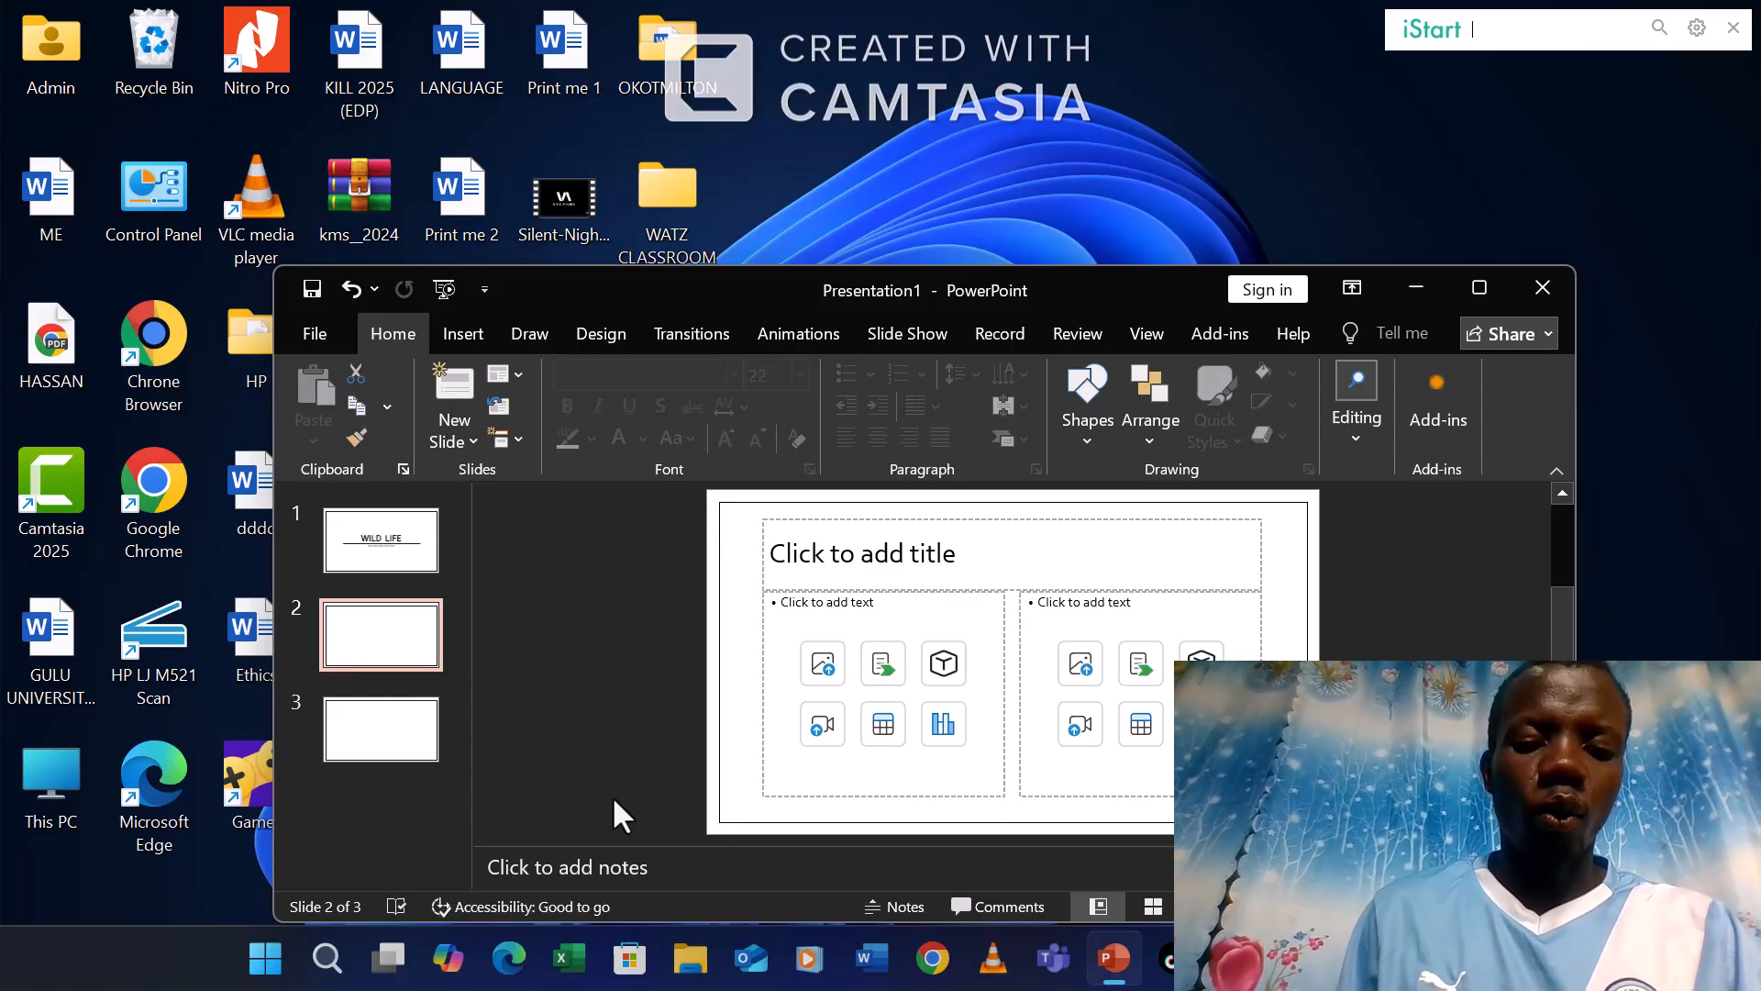
right_click(407, 620)
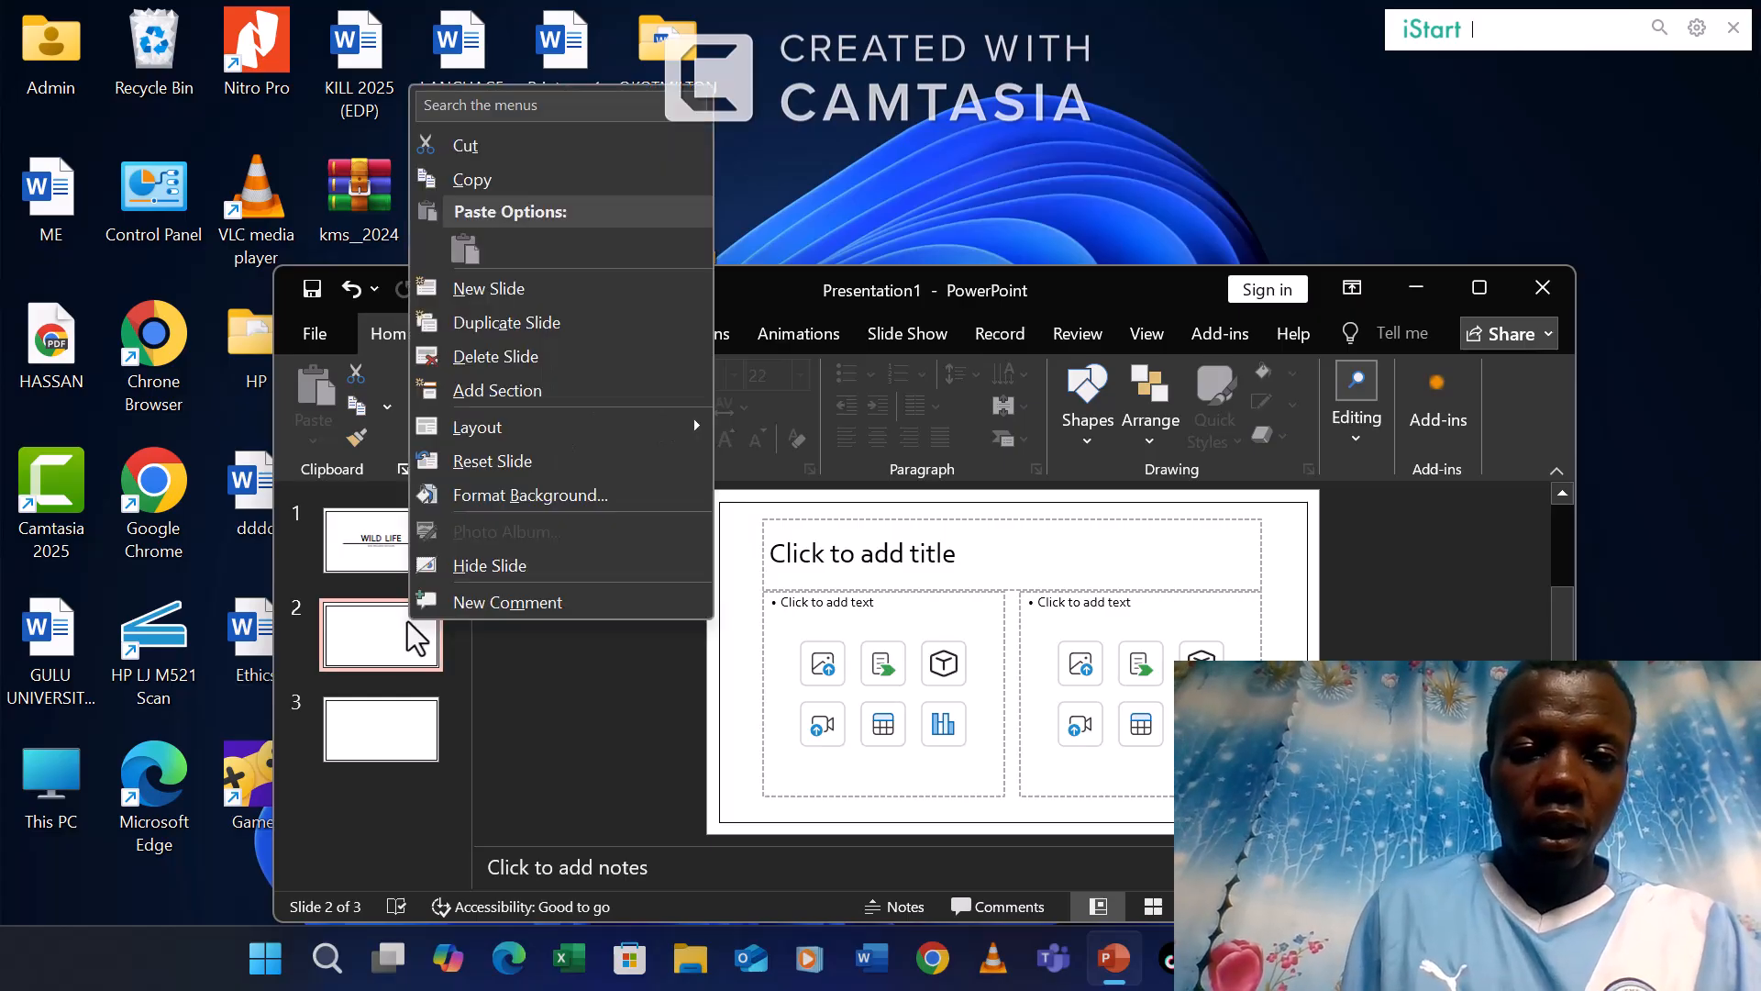
left_click(466, 356)
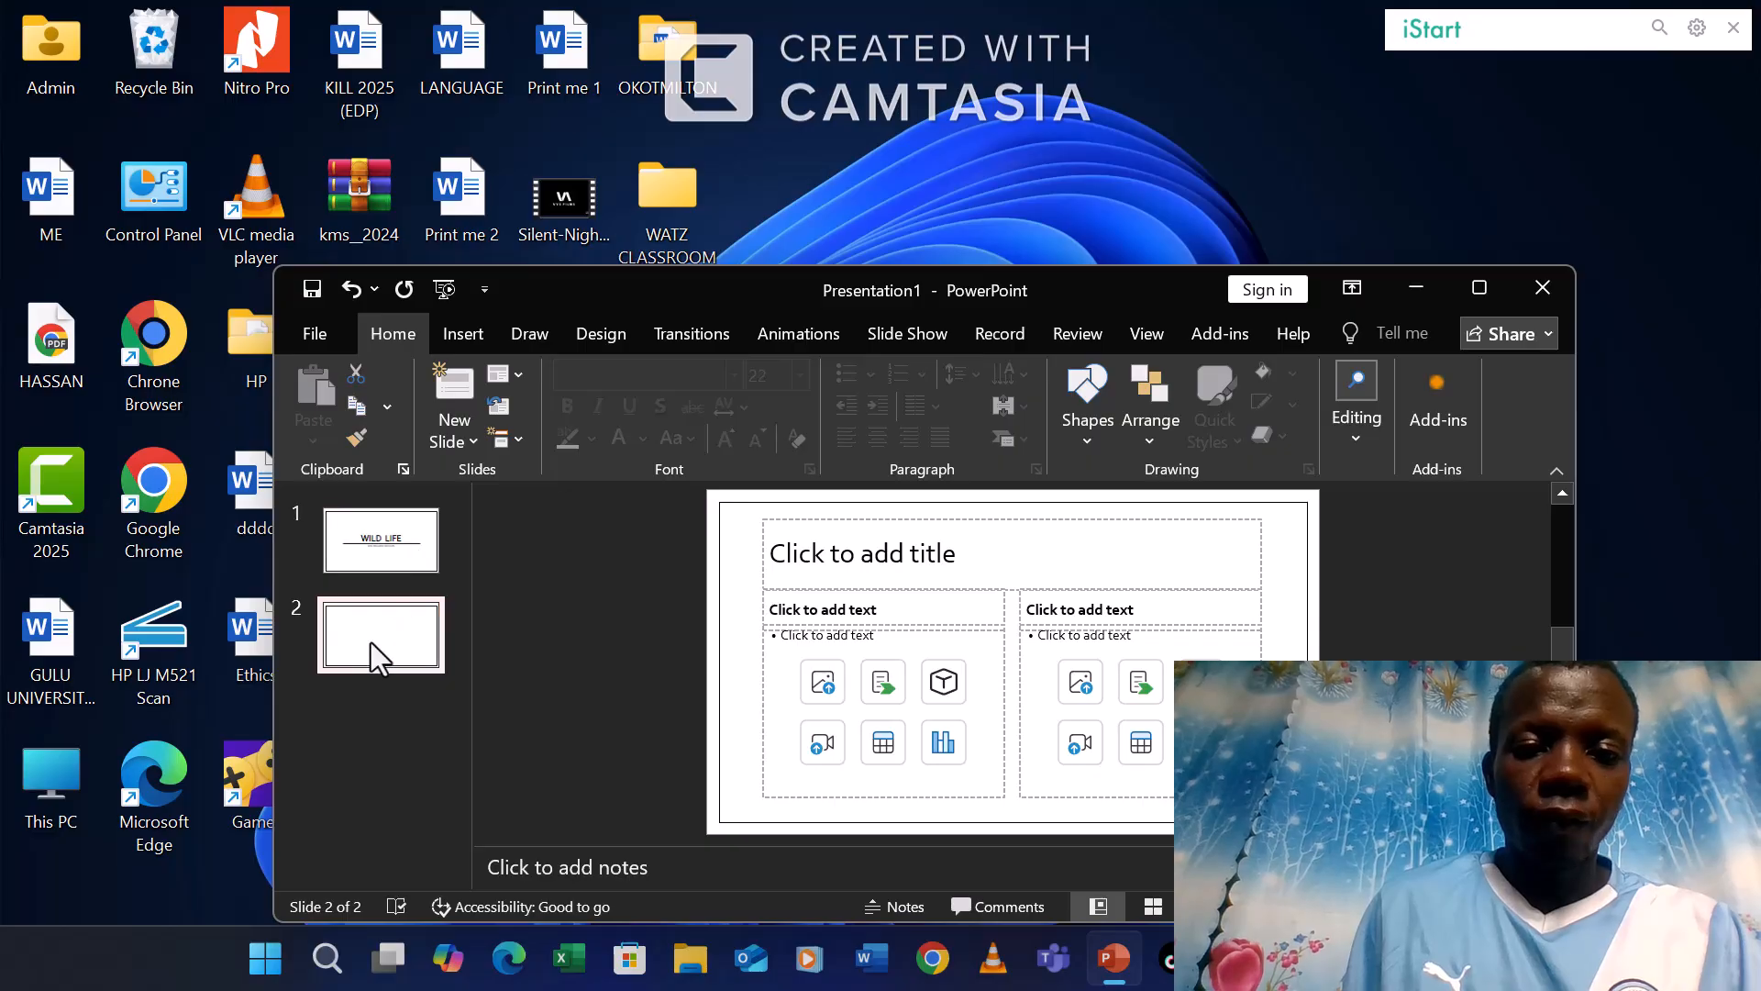
right_click(370, 642)
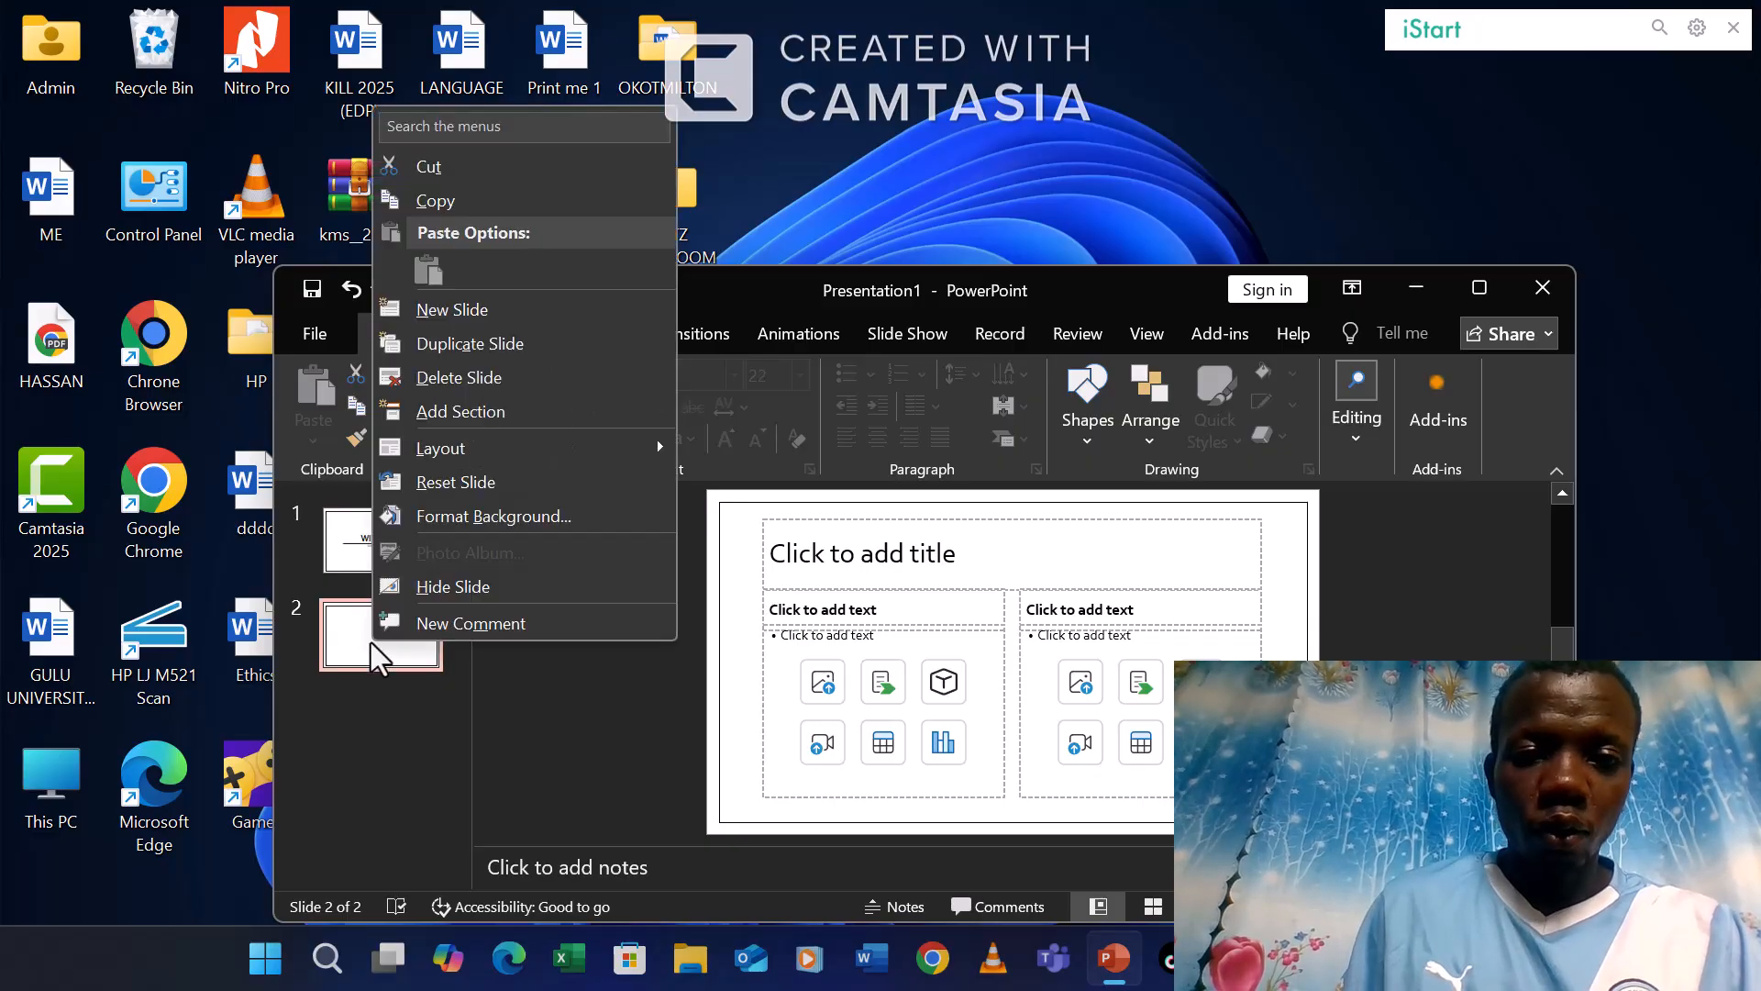
left_click(361, 645)
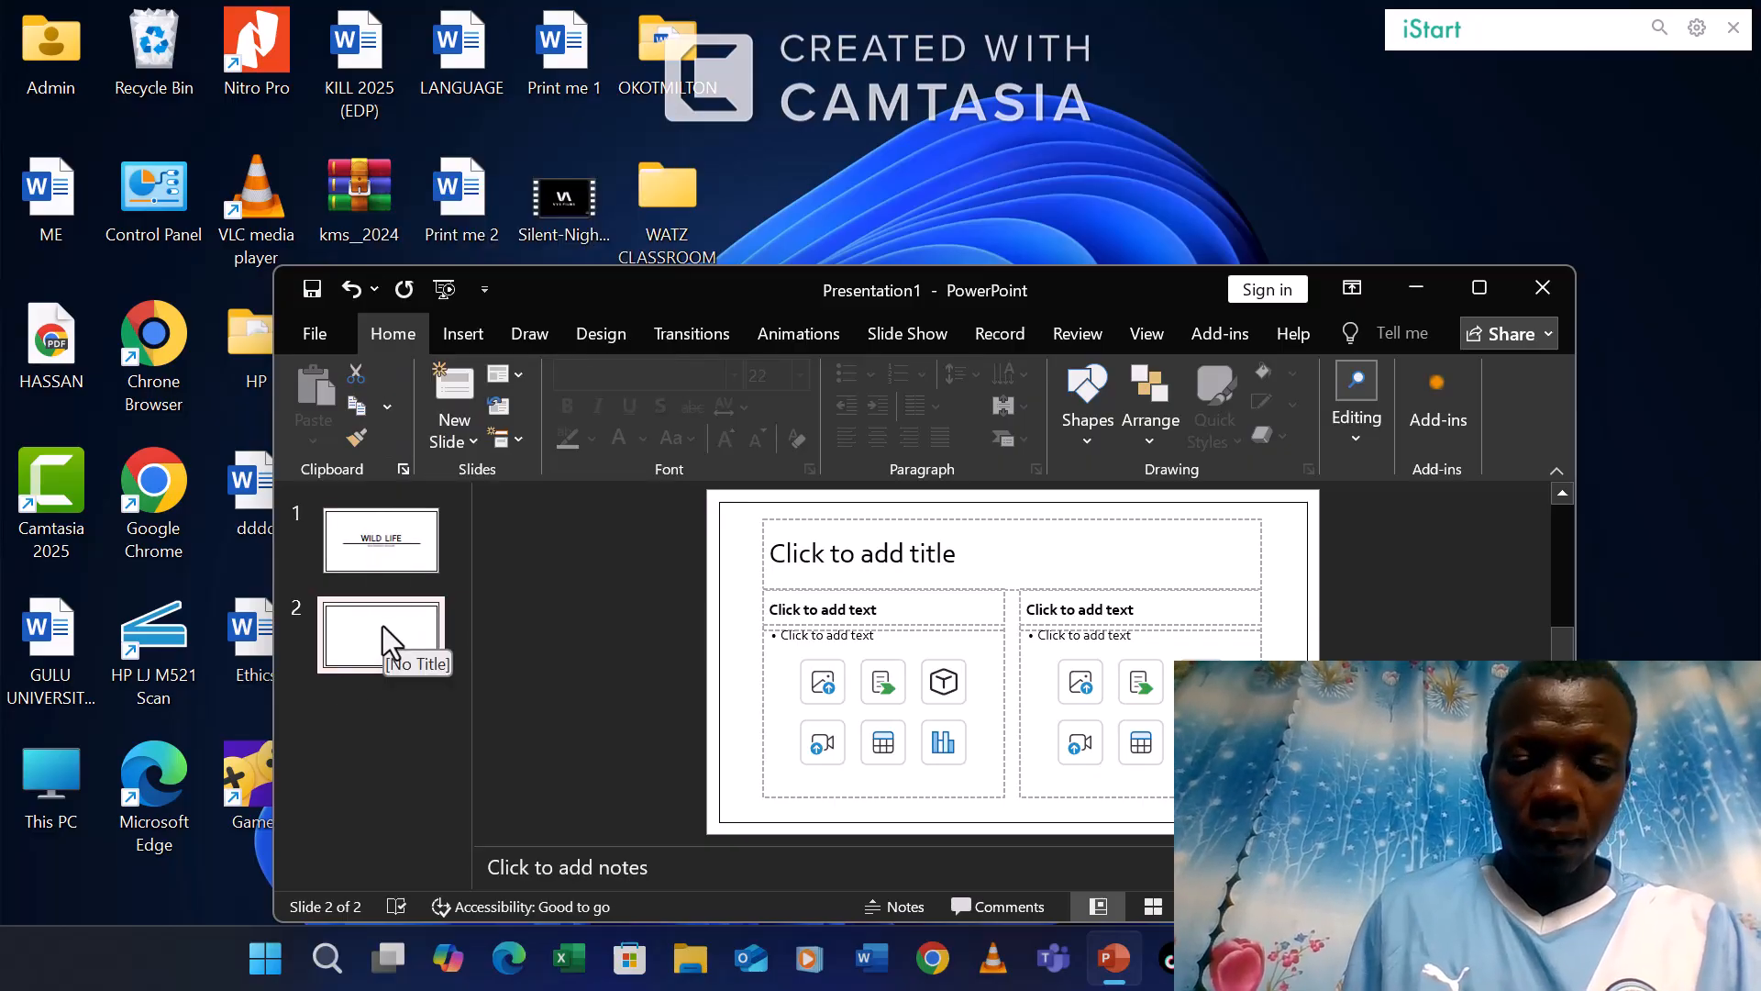
right_click(384, 626)
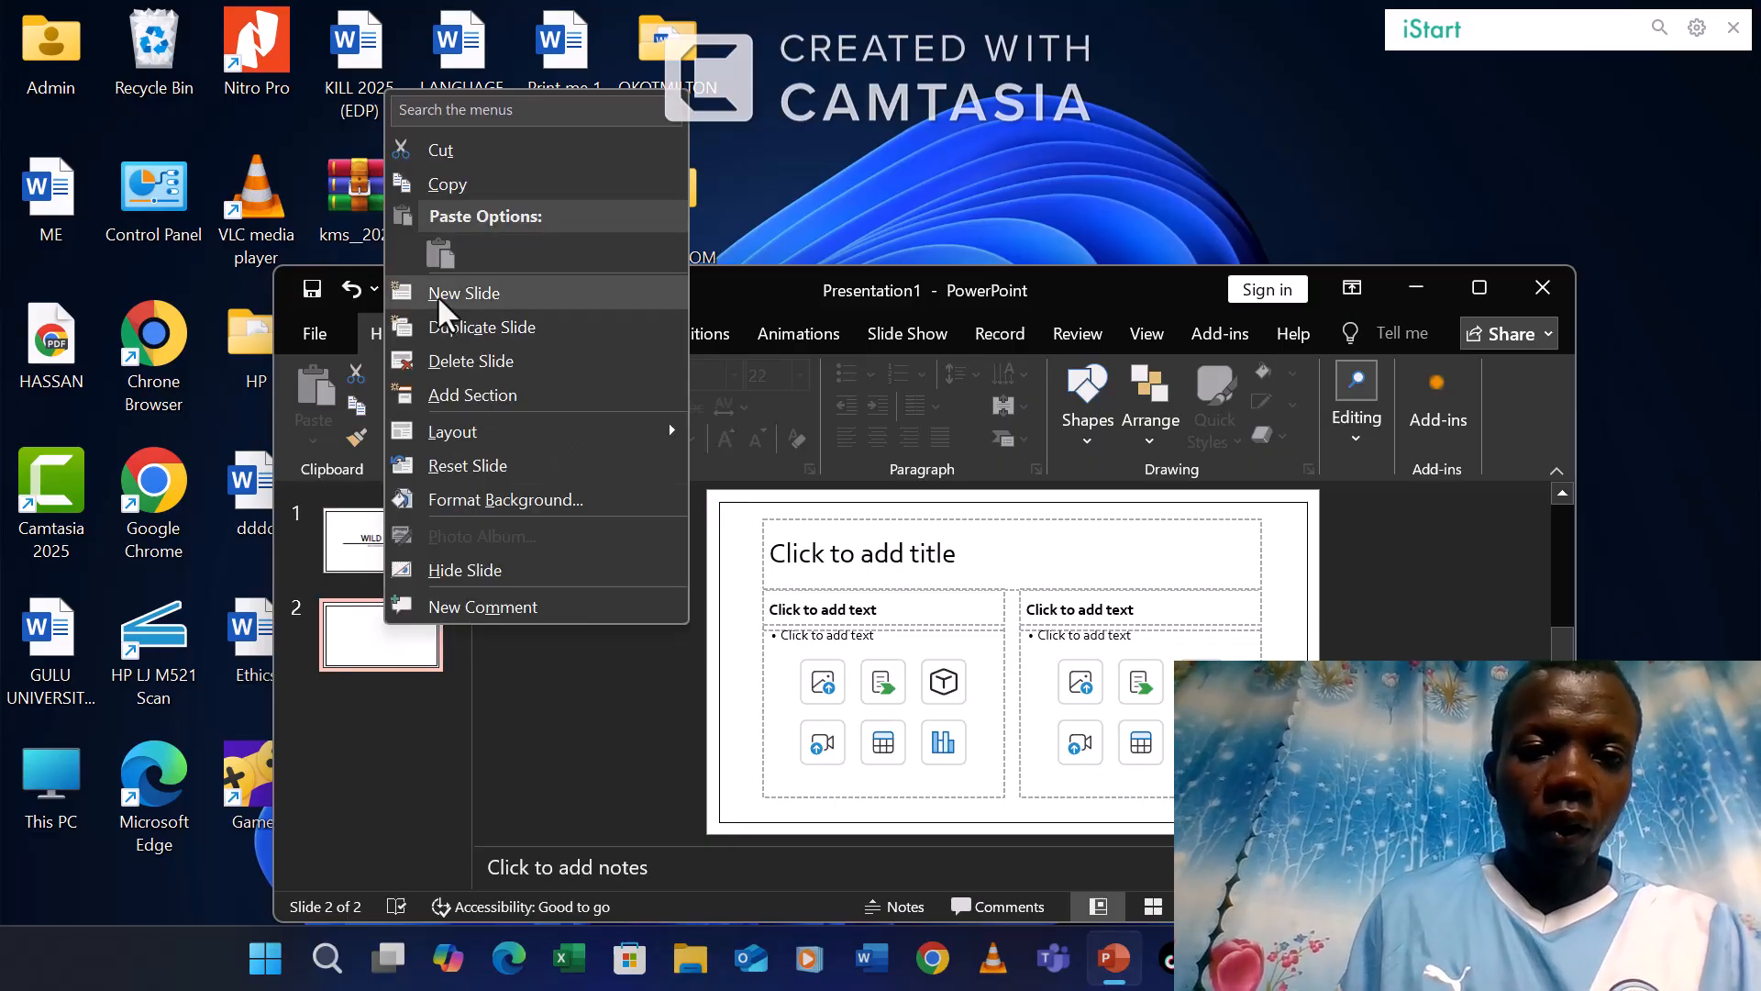
left_click(432, 358)
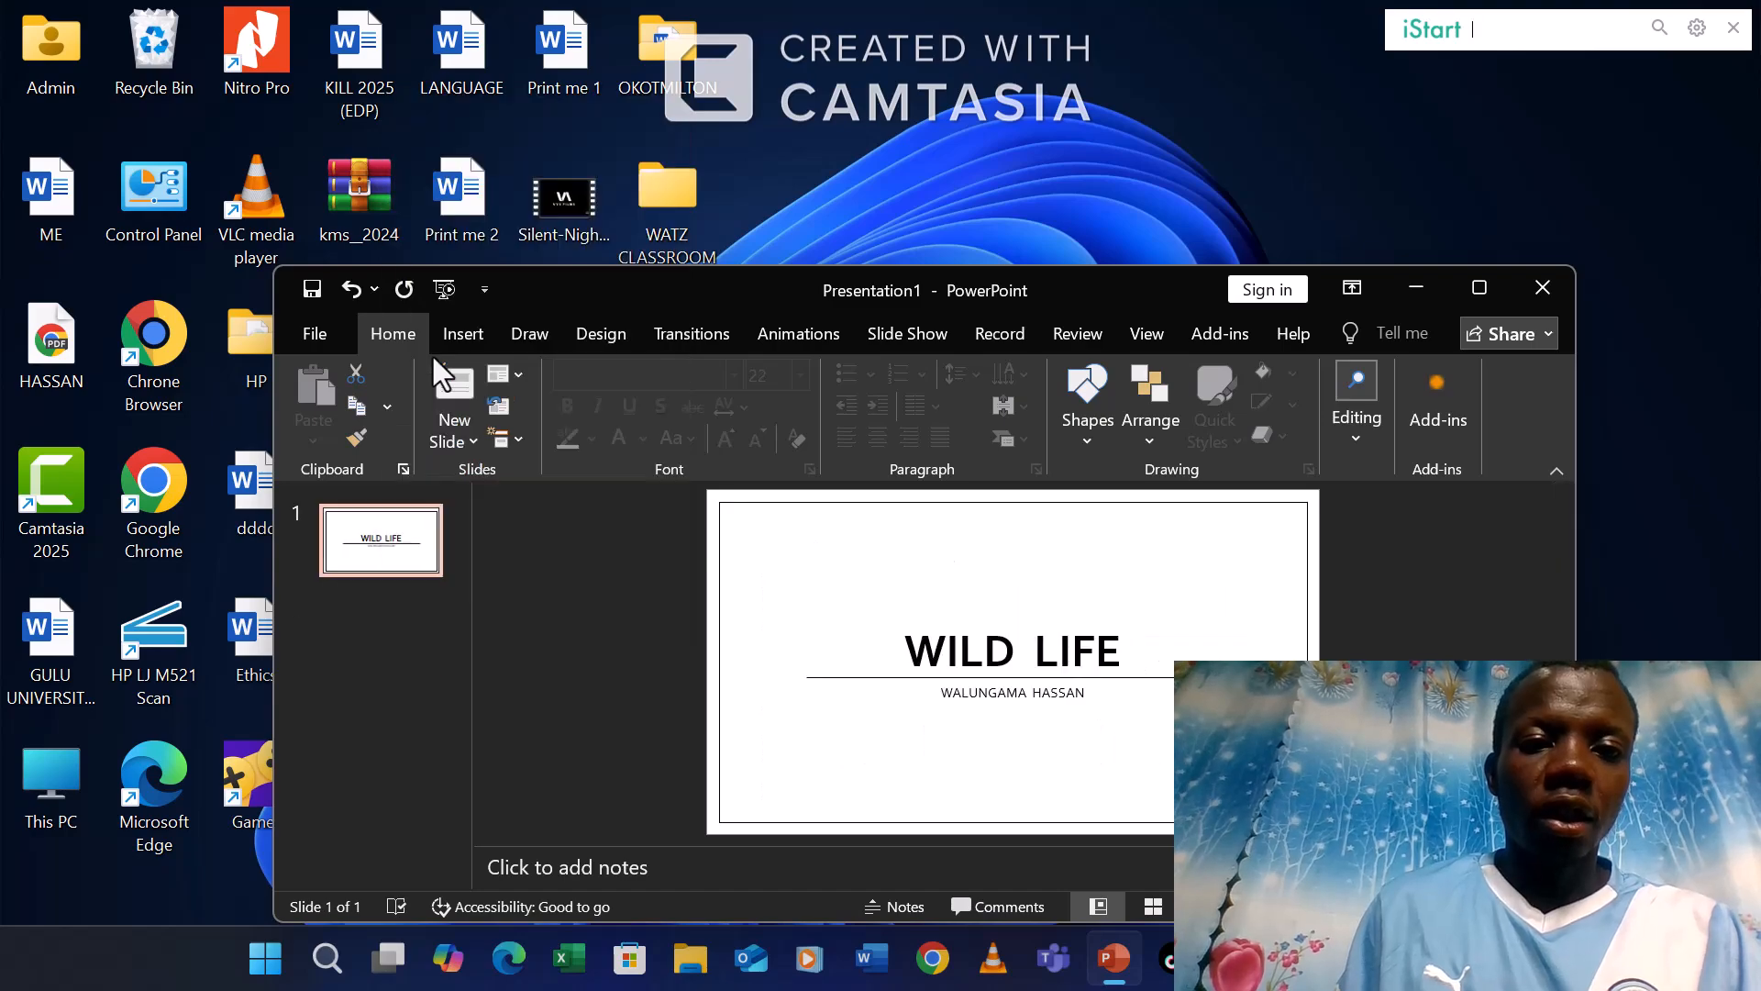
Add a Title and Content slide after the title slide and enter EXAMPLES OF WILD LIFE as its title.
left_click(440, 437)
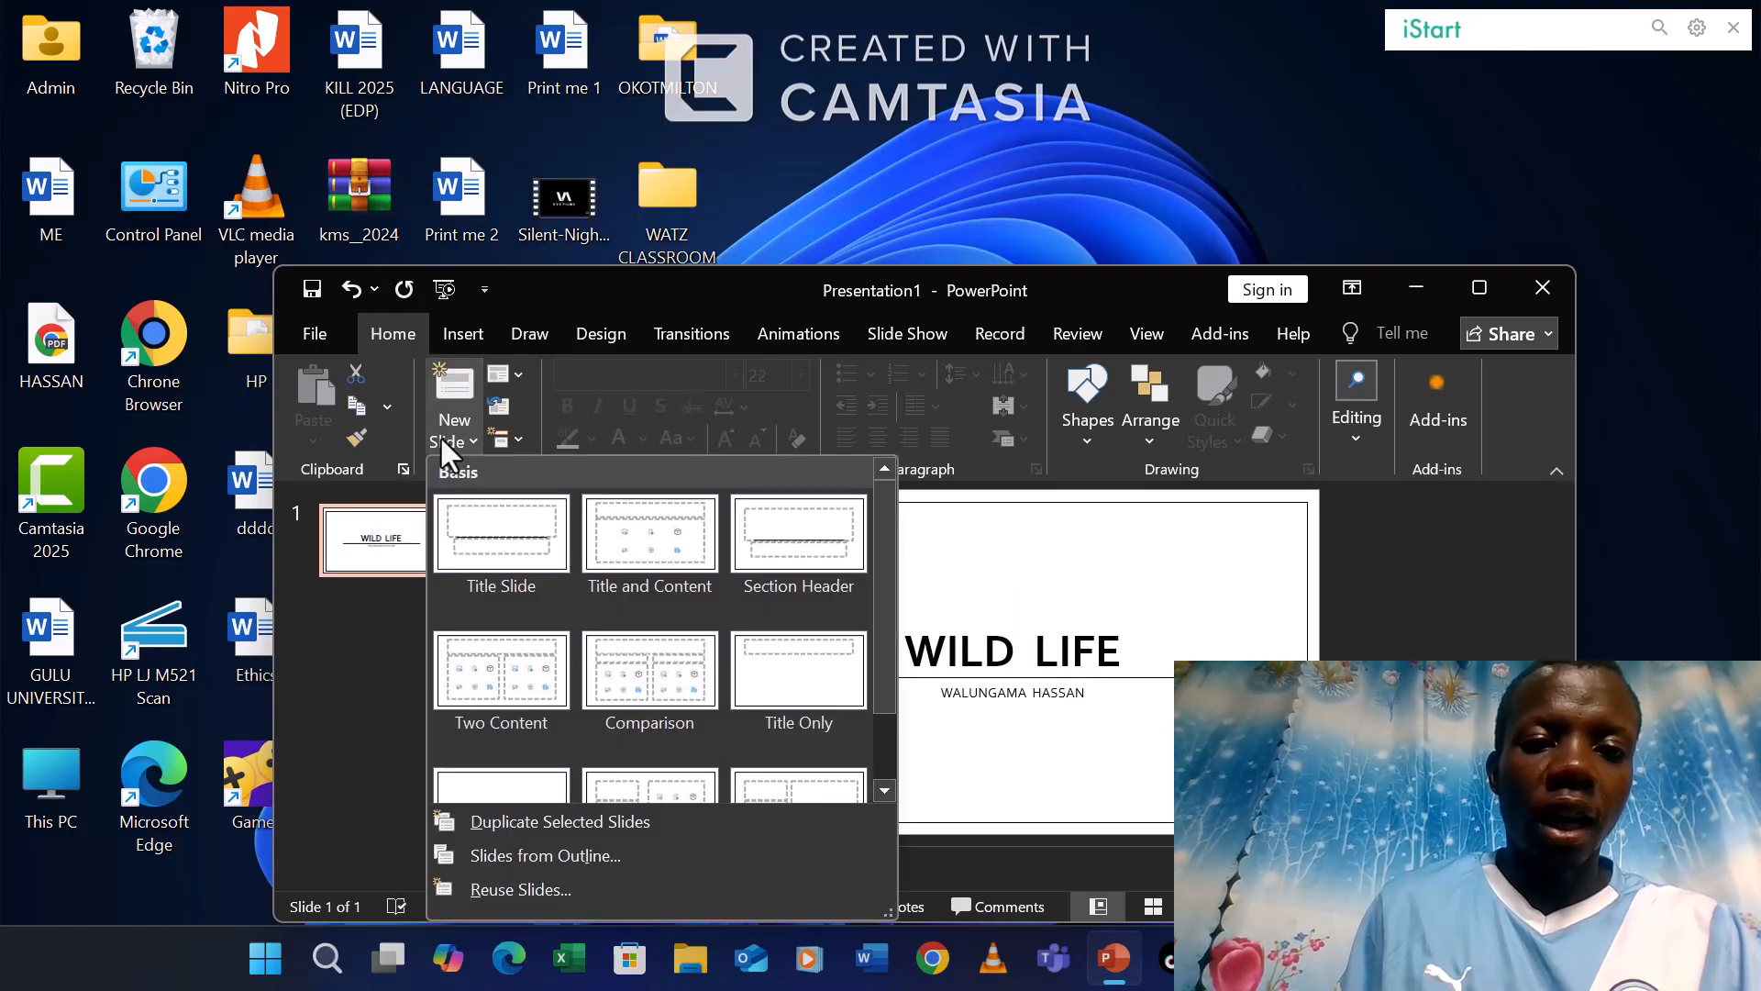
left_click(659, 560)
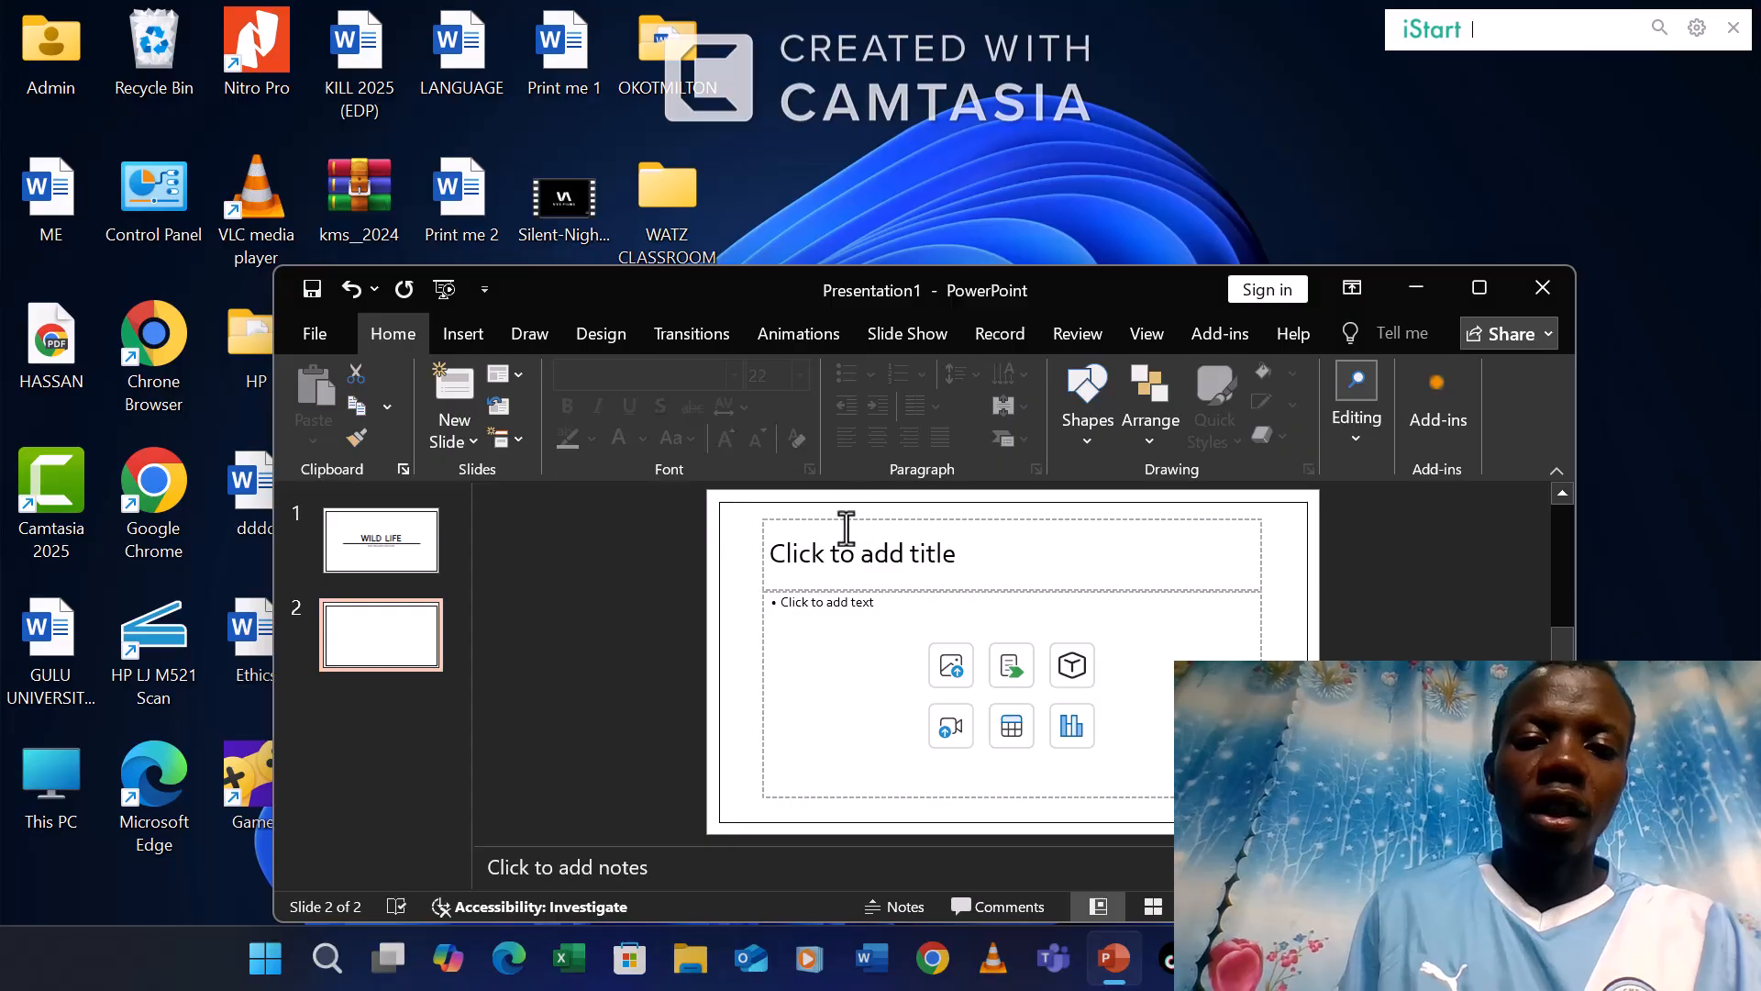
left_click(845, 559)
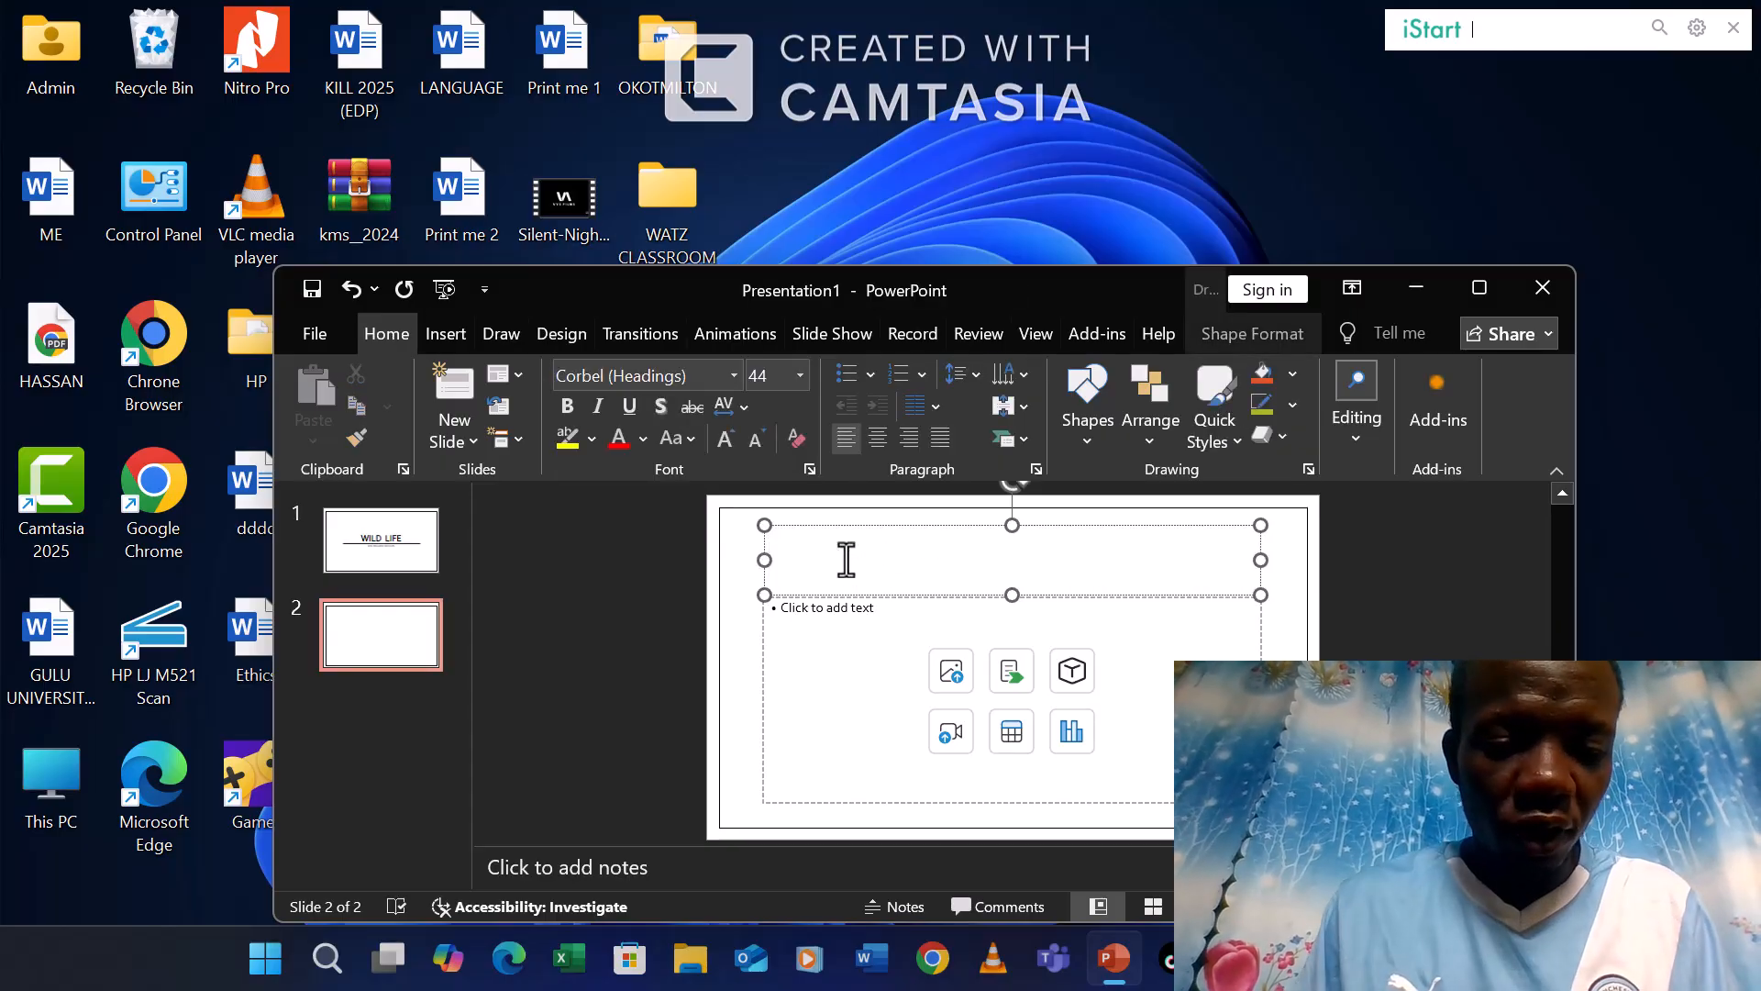
type("E")
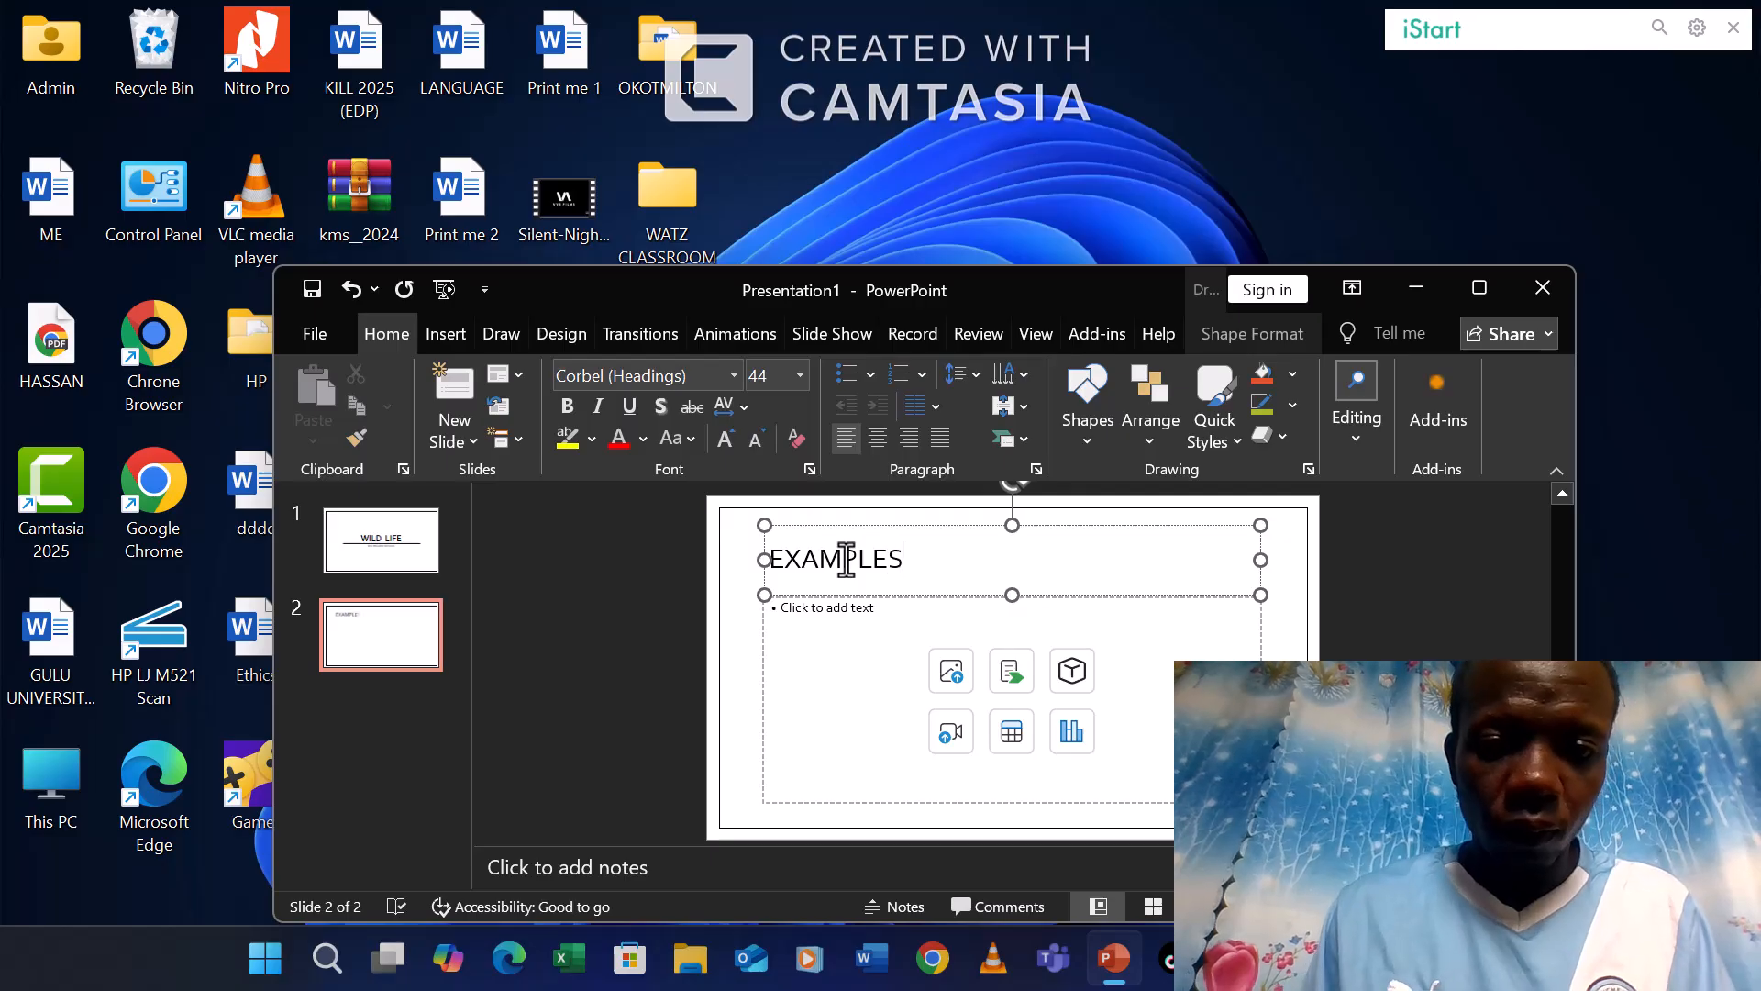
type("XAMPLES  O")
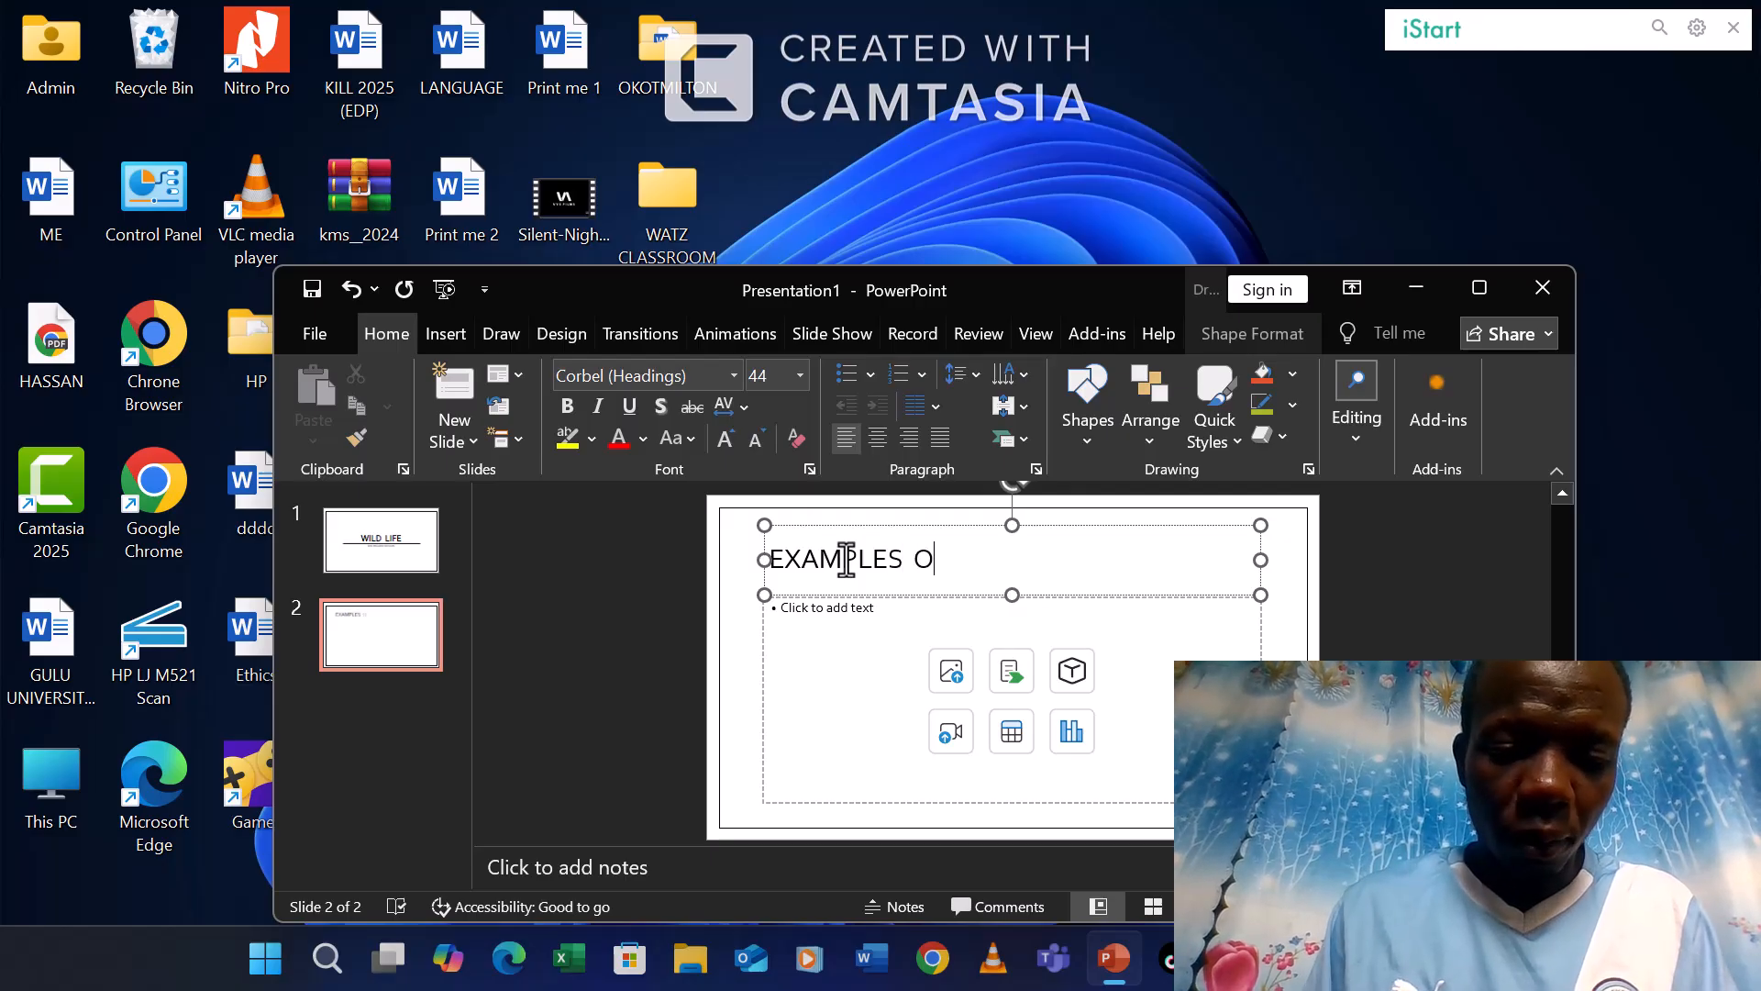
type("F")
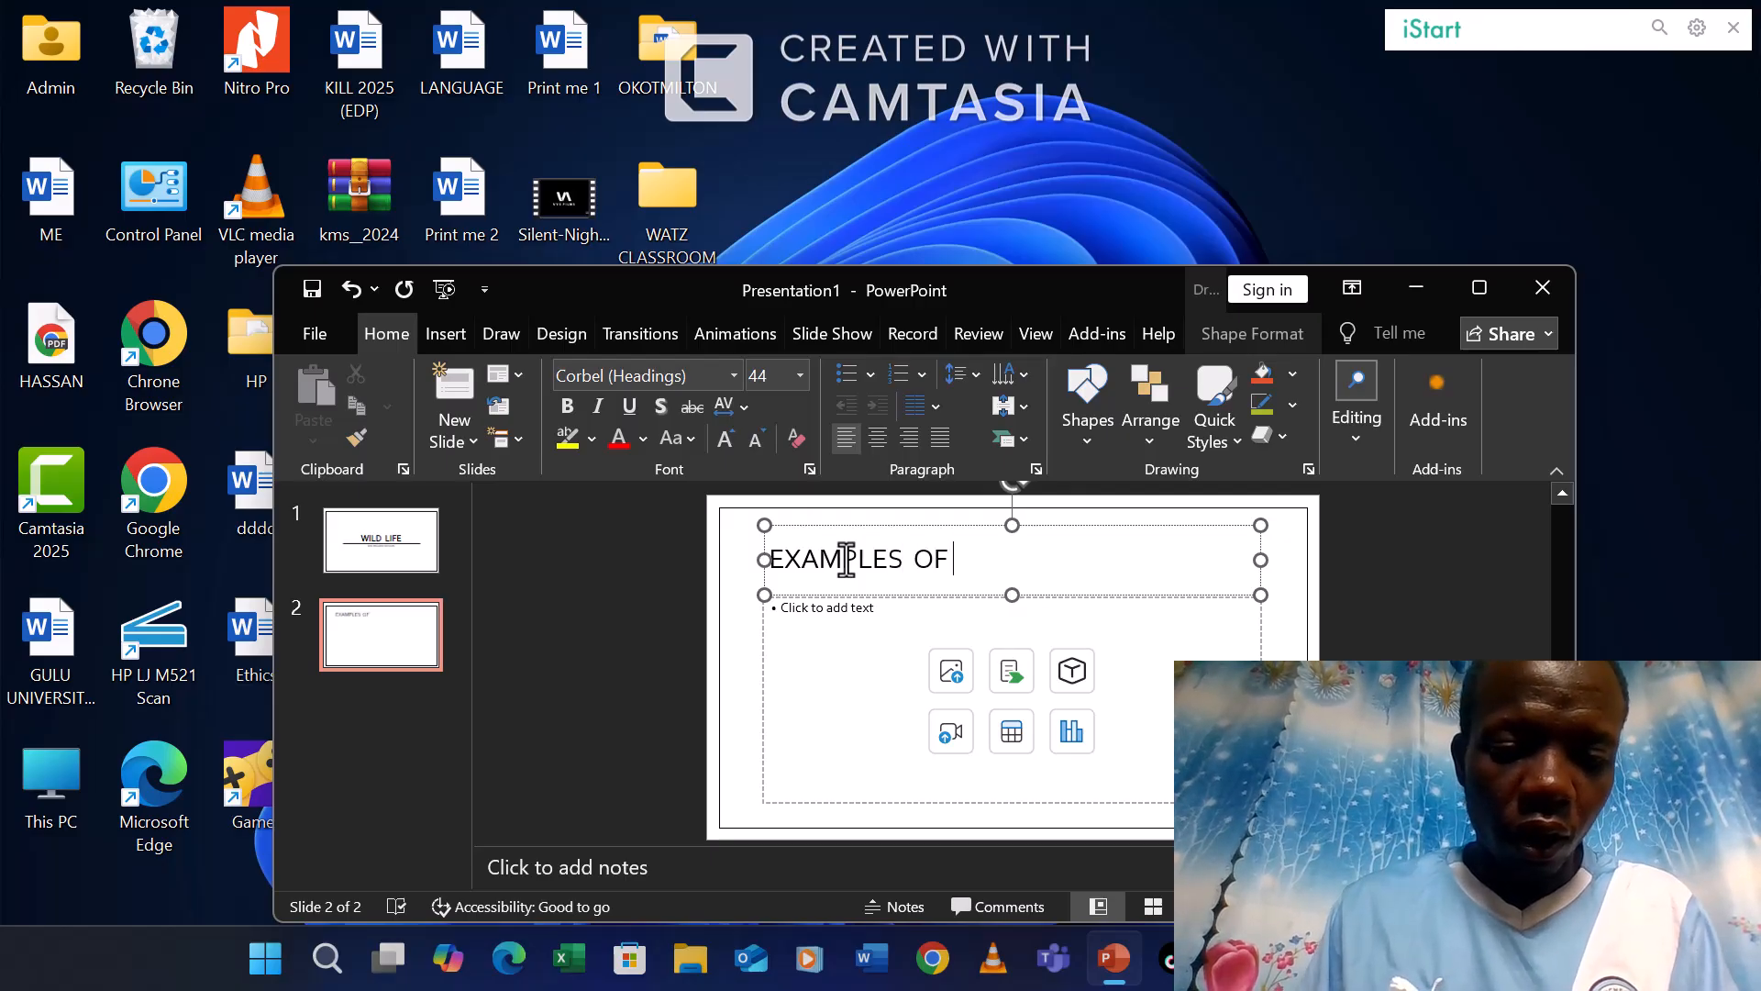
type(" WI")
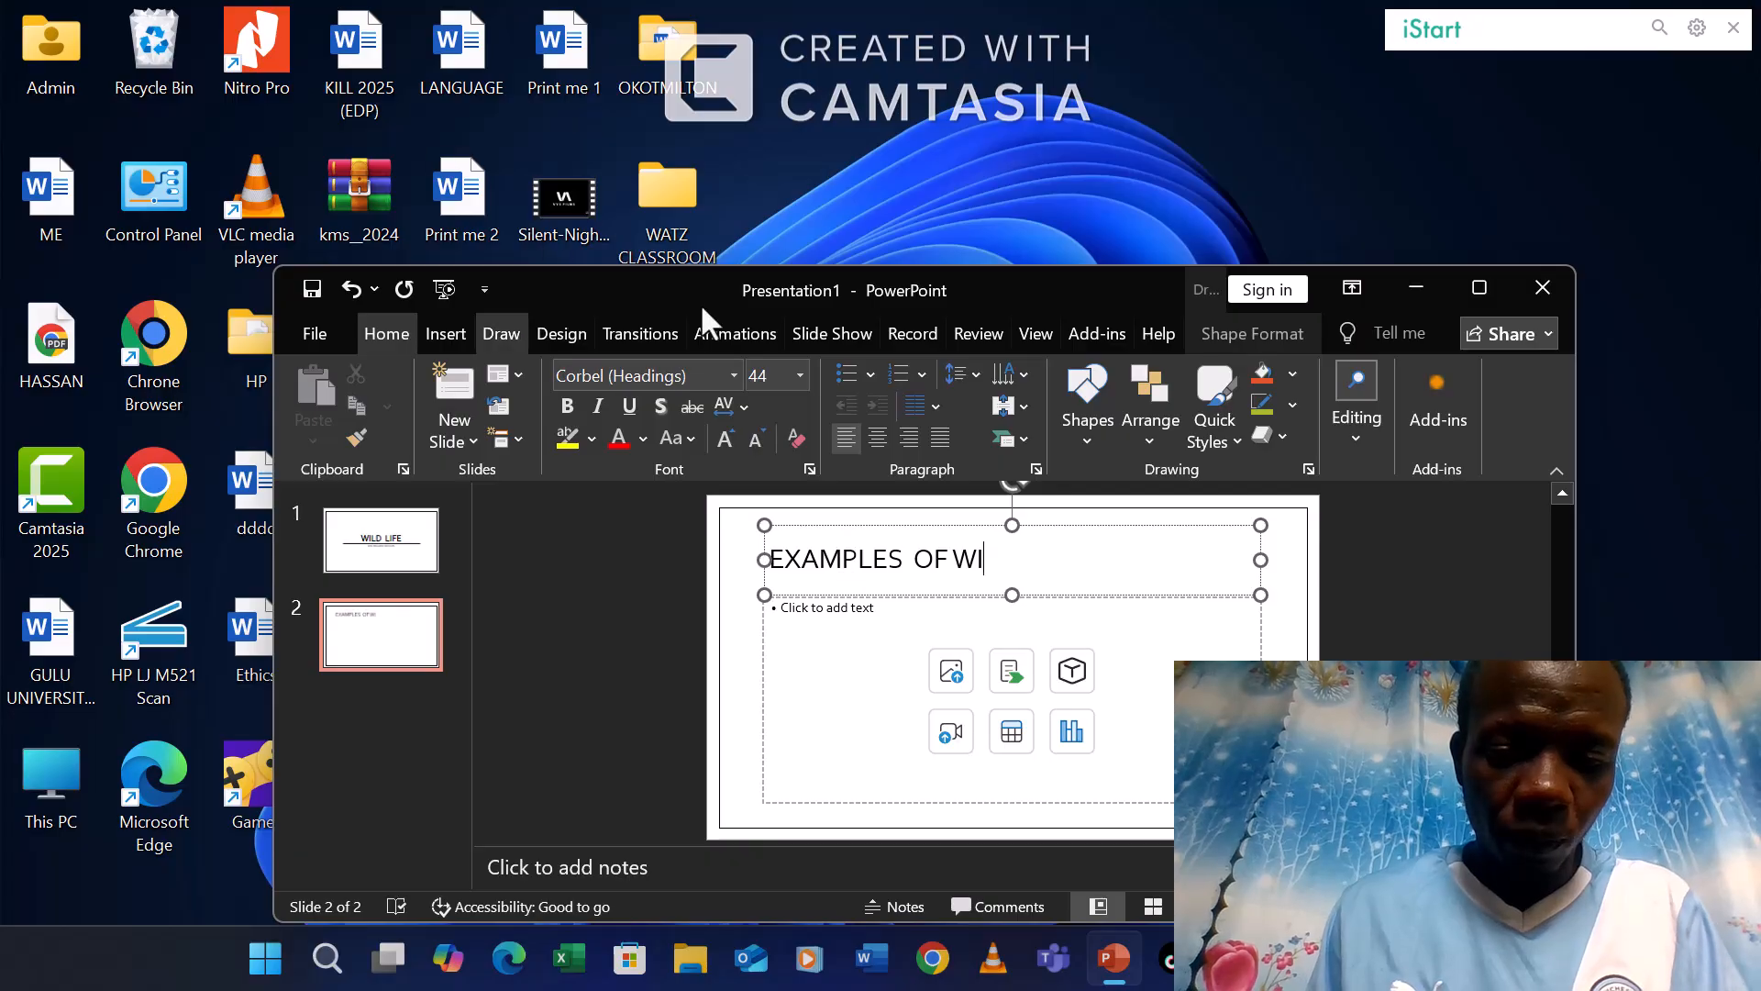
type("L")
type("D")
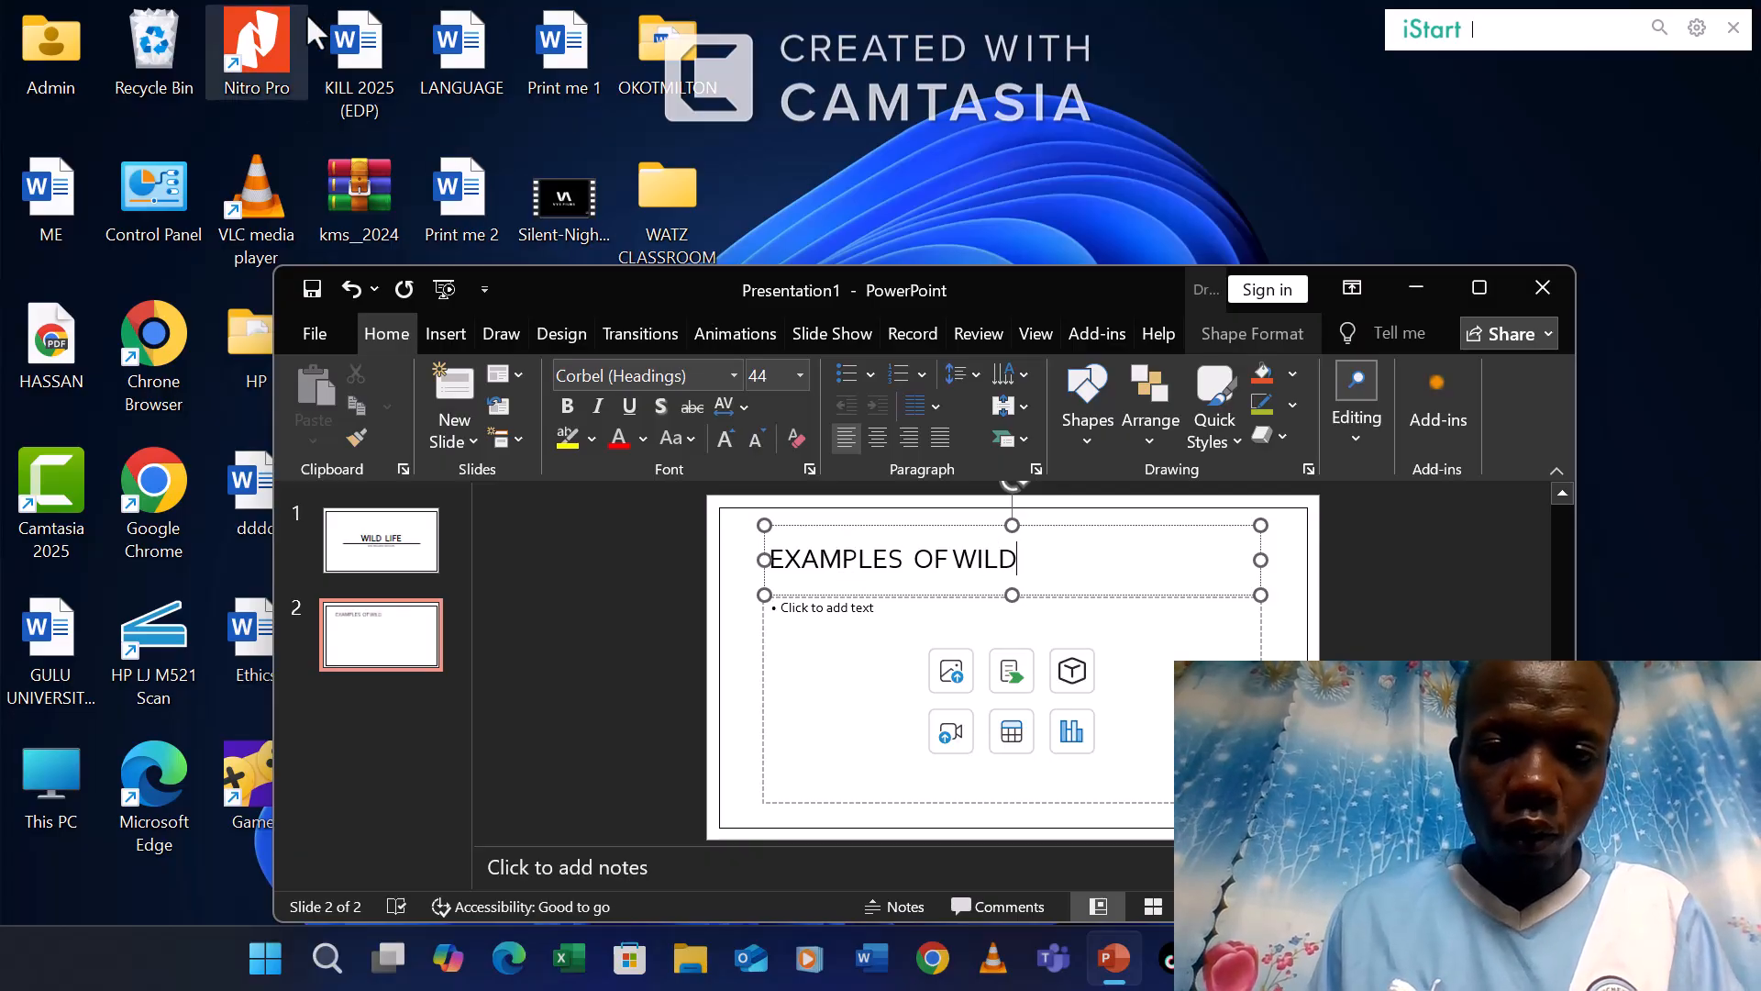
type(" LI")
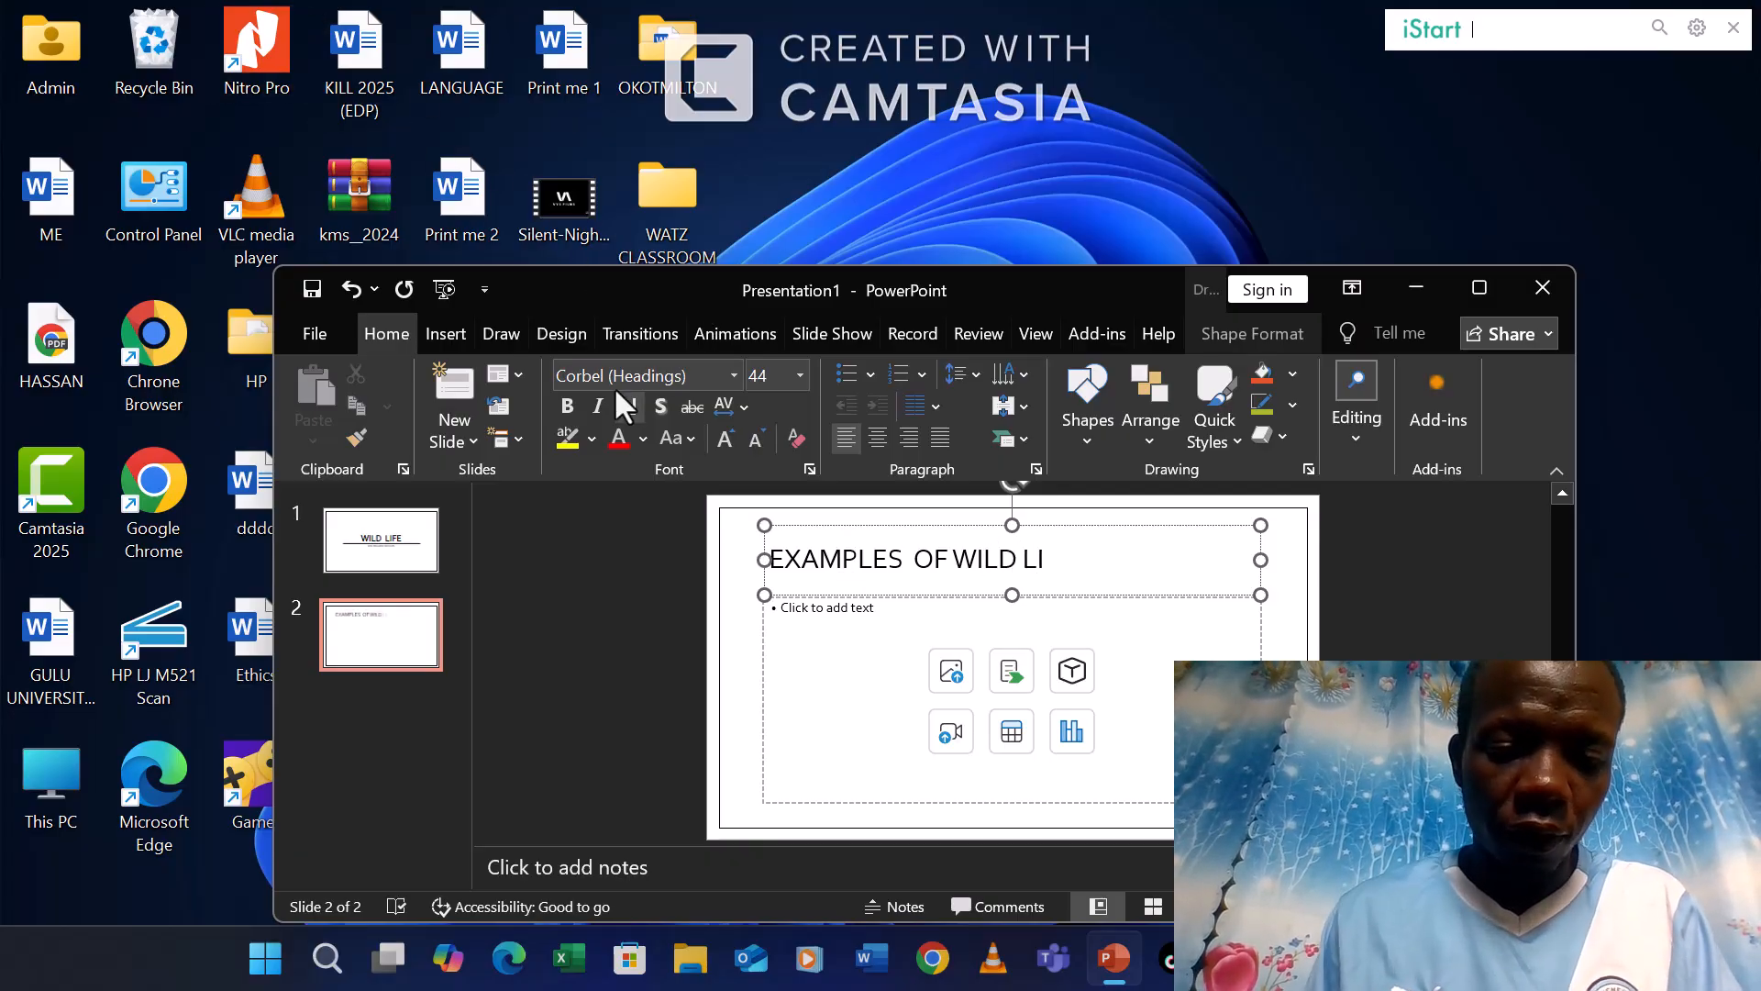
type("FE")
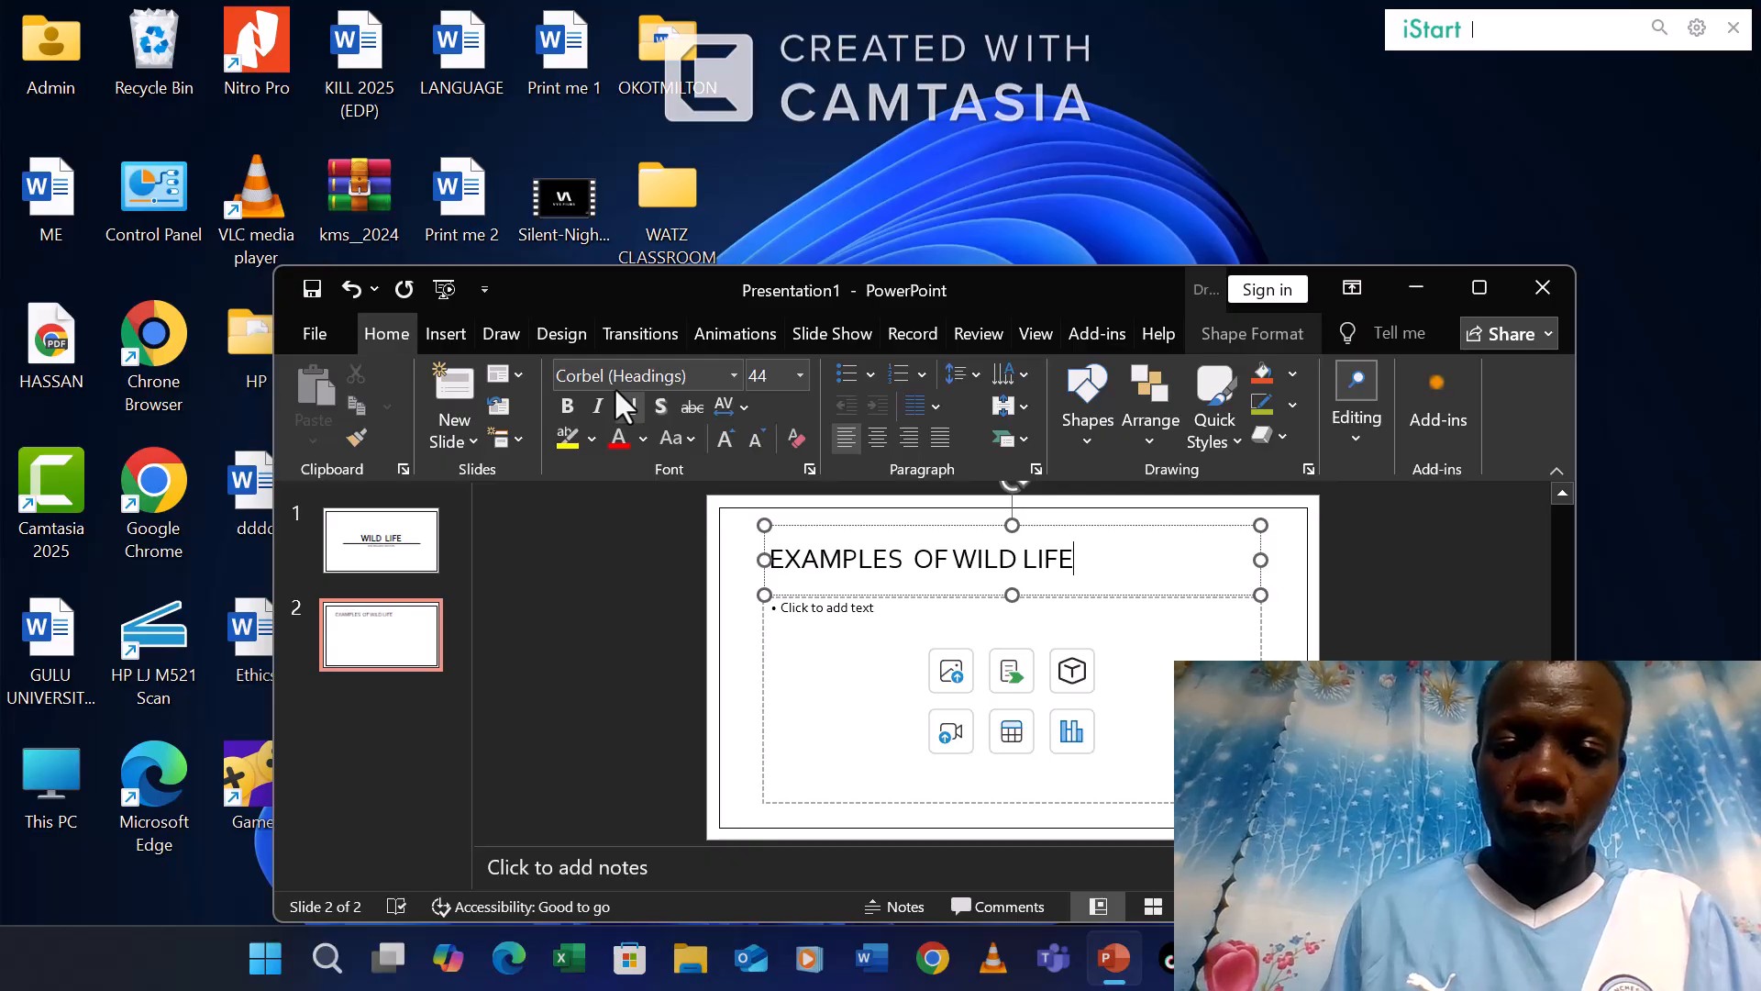
List LIONS, ZEBRA, TIGERS and MONKEY as separate bullets in the content area of the second slide.
left_click(811, 621)
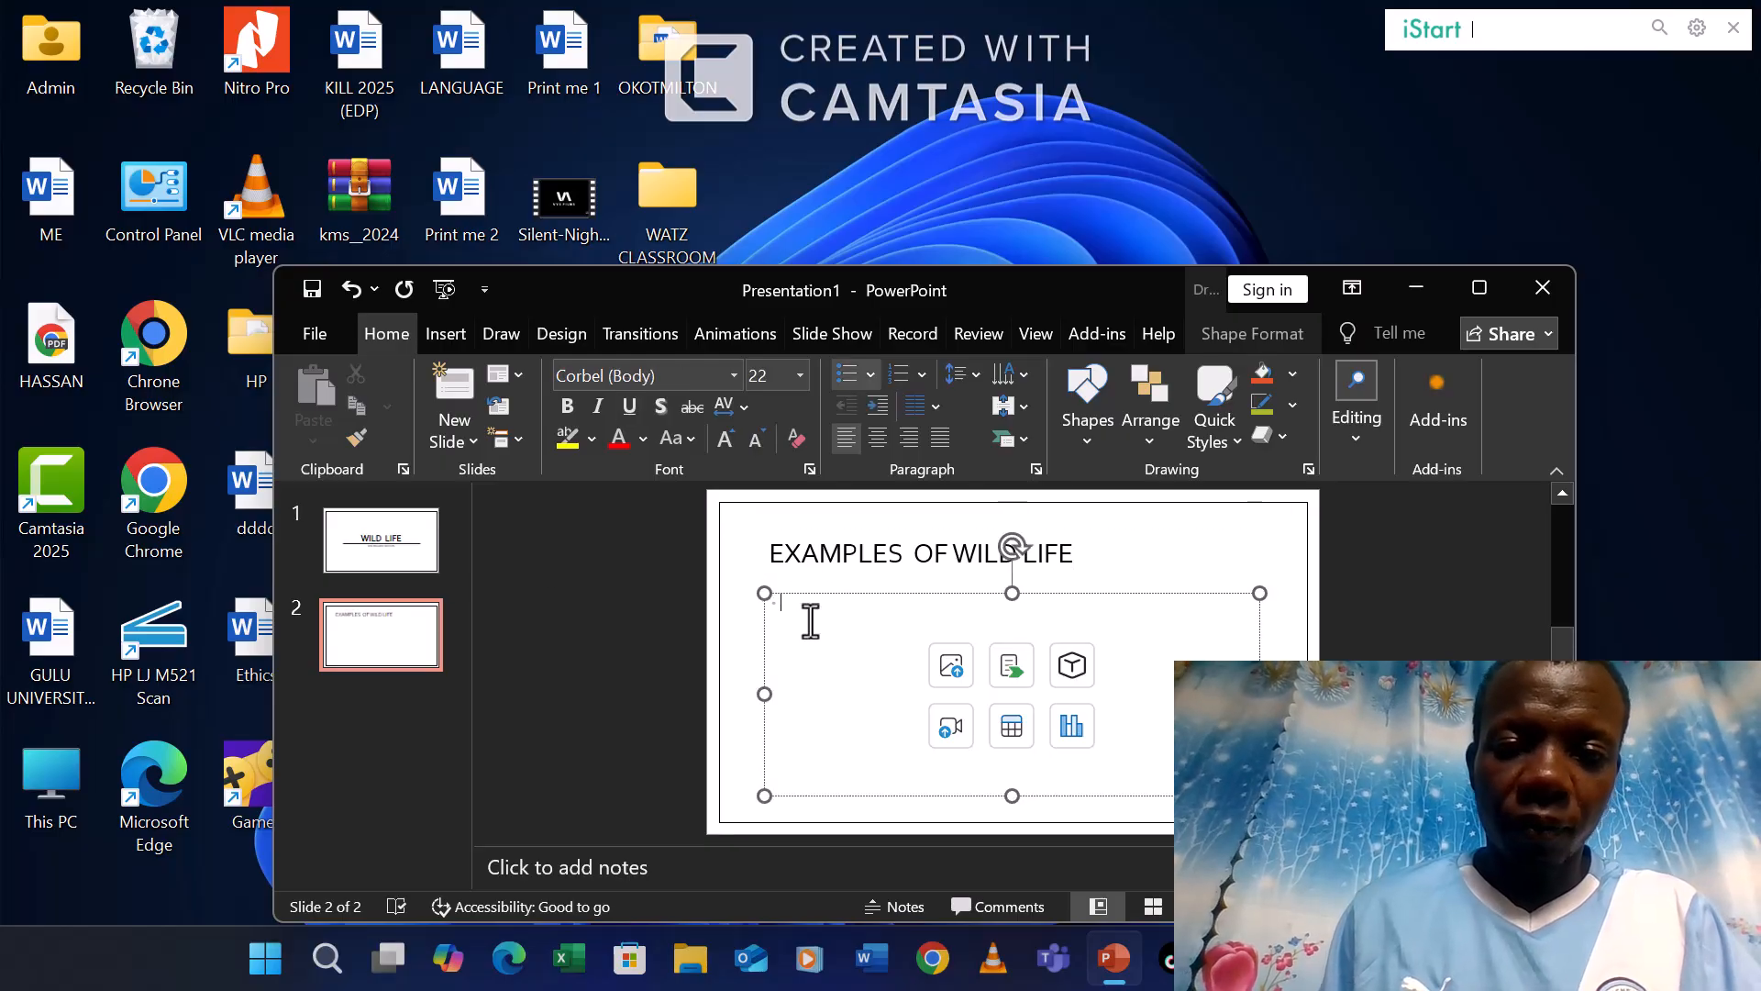
type("LIO")
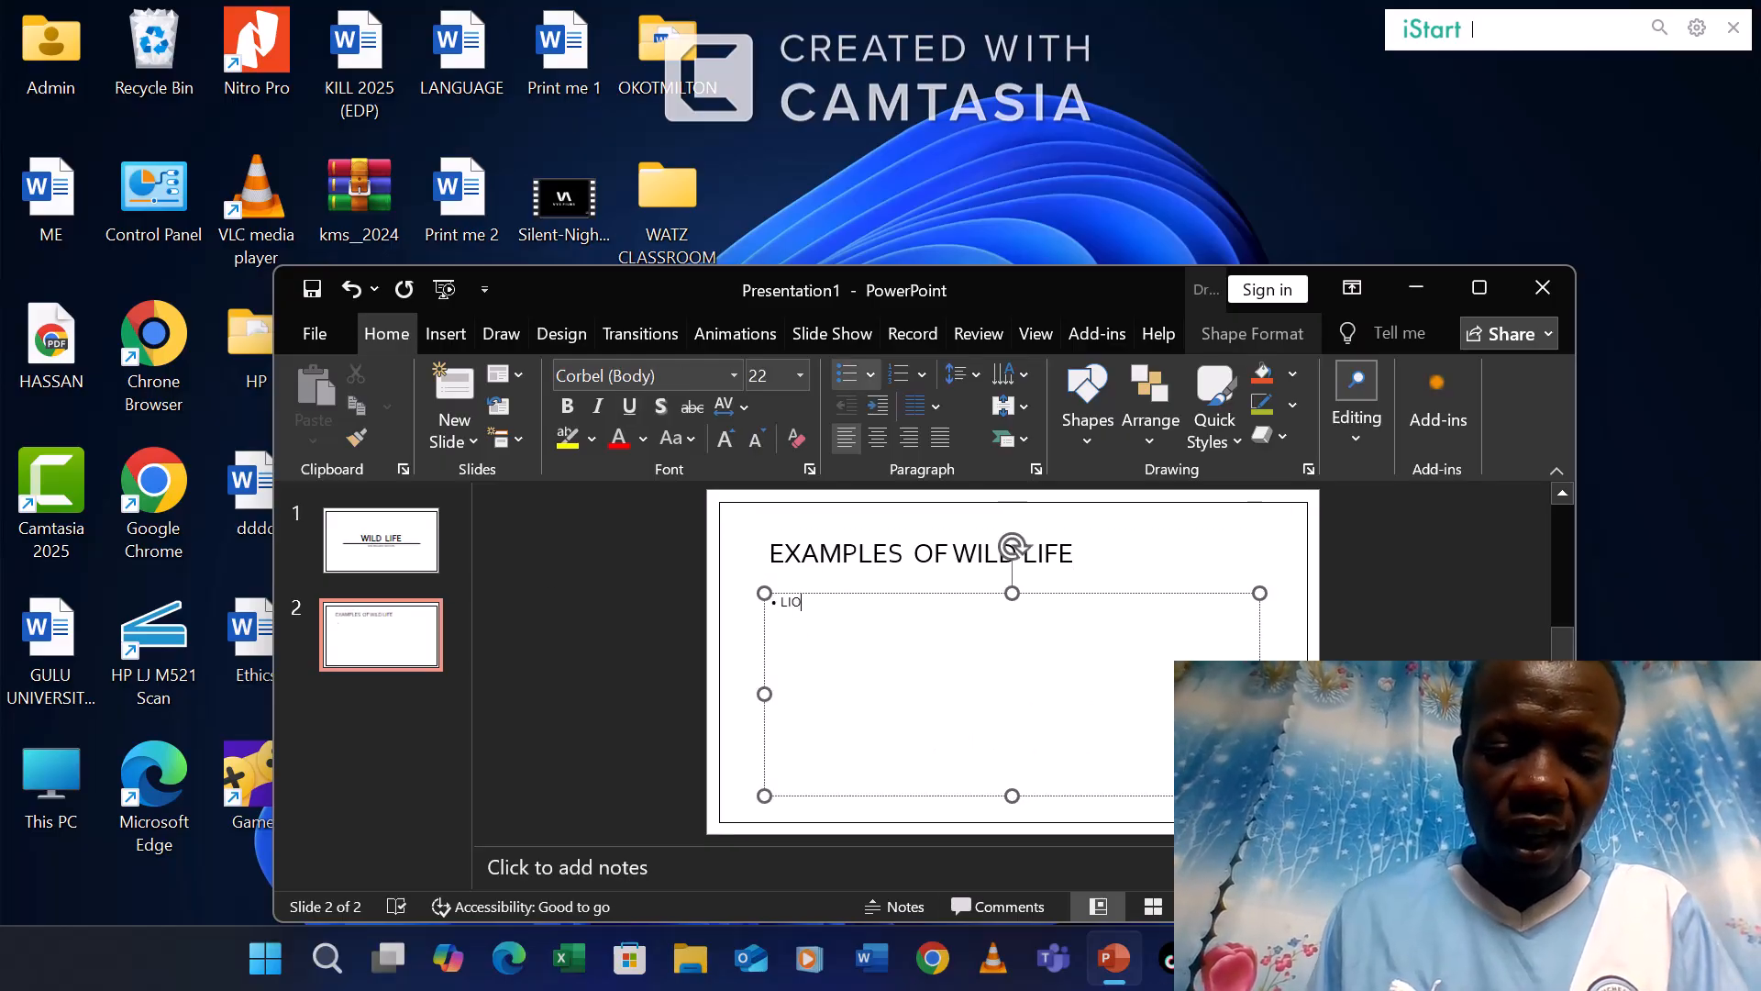
type("NS")
key("Return")
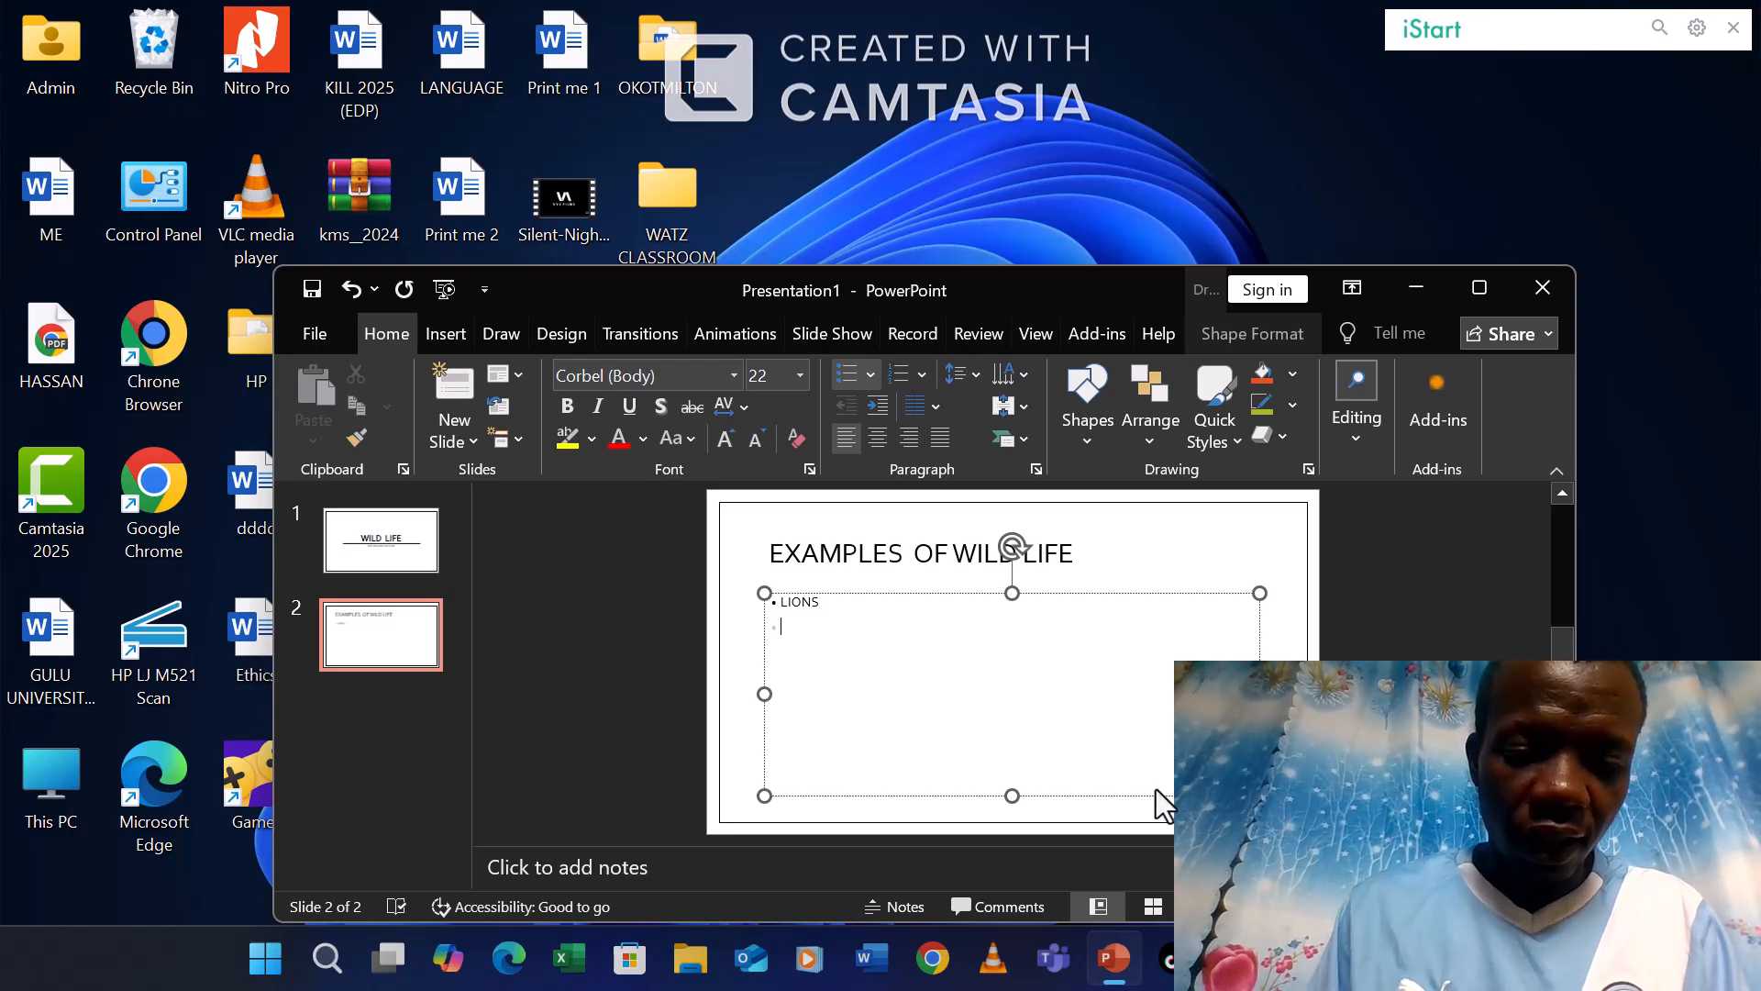
type("ZEBRA")
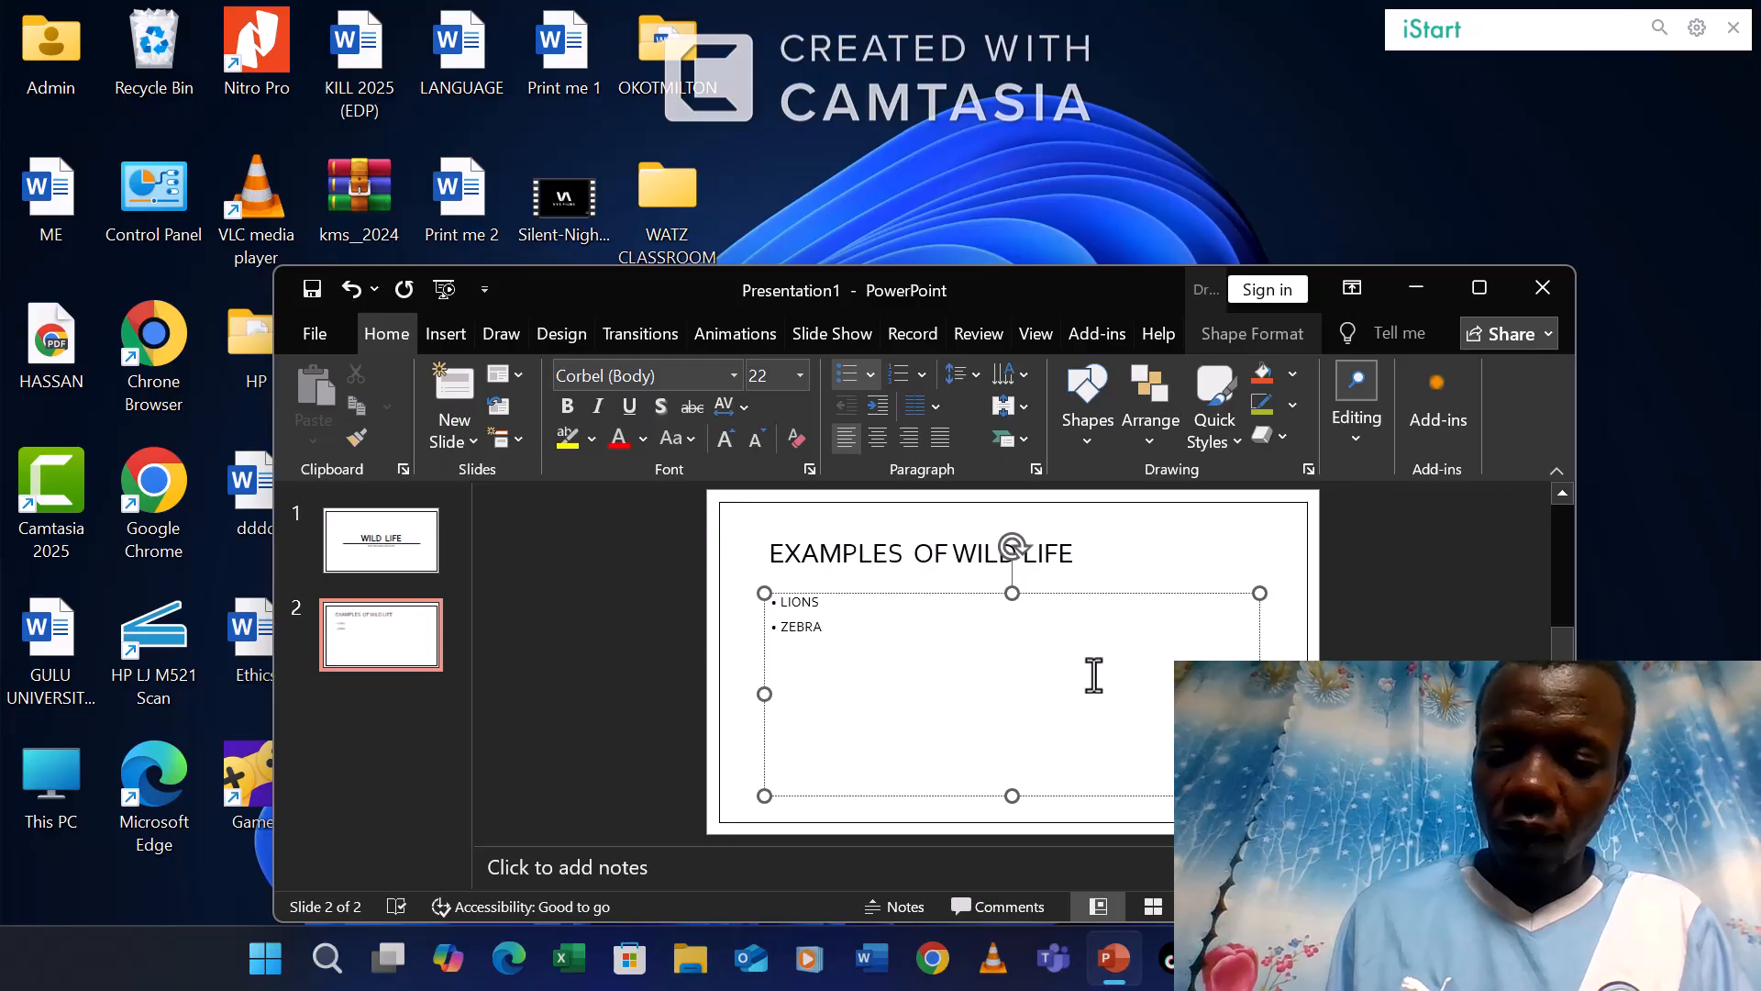
key("Return")
type("T")
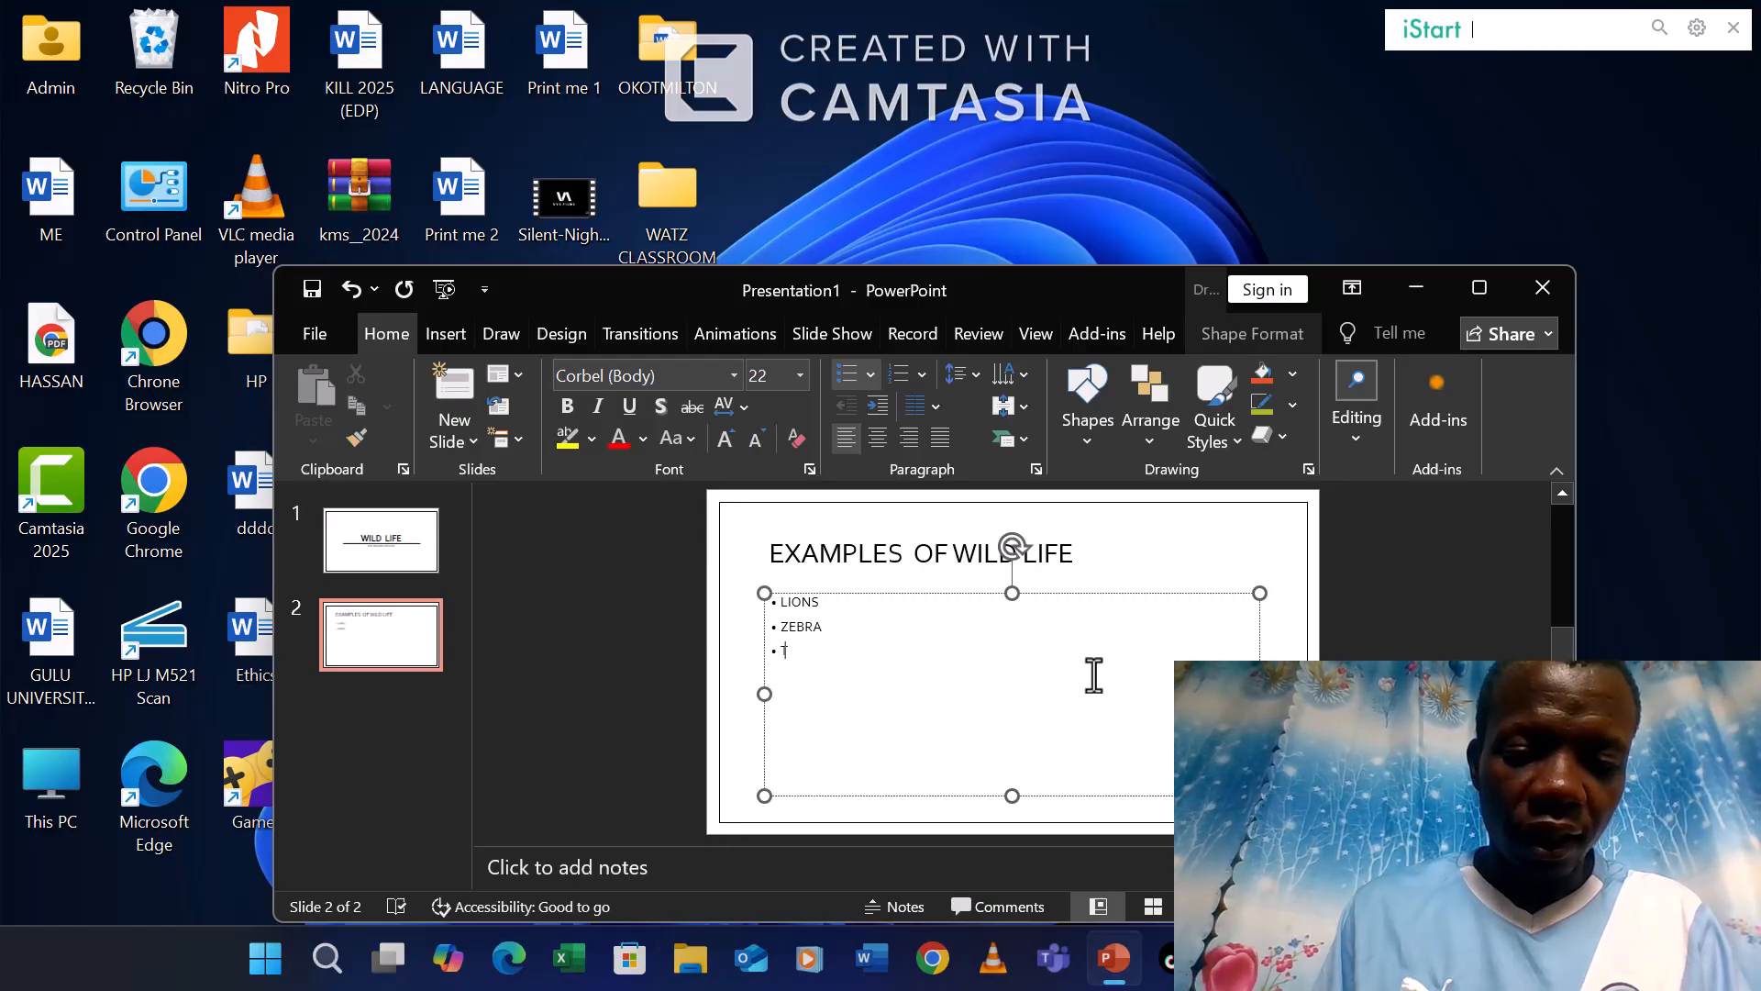
type("I")
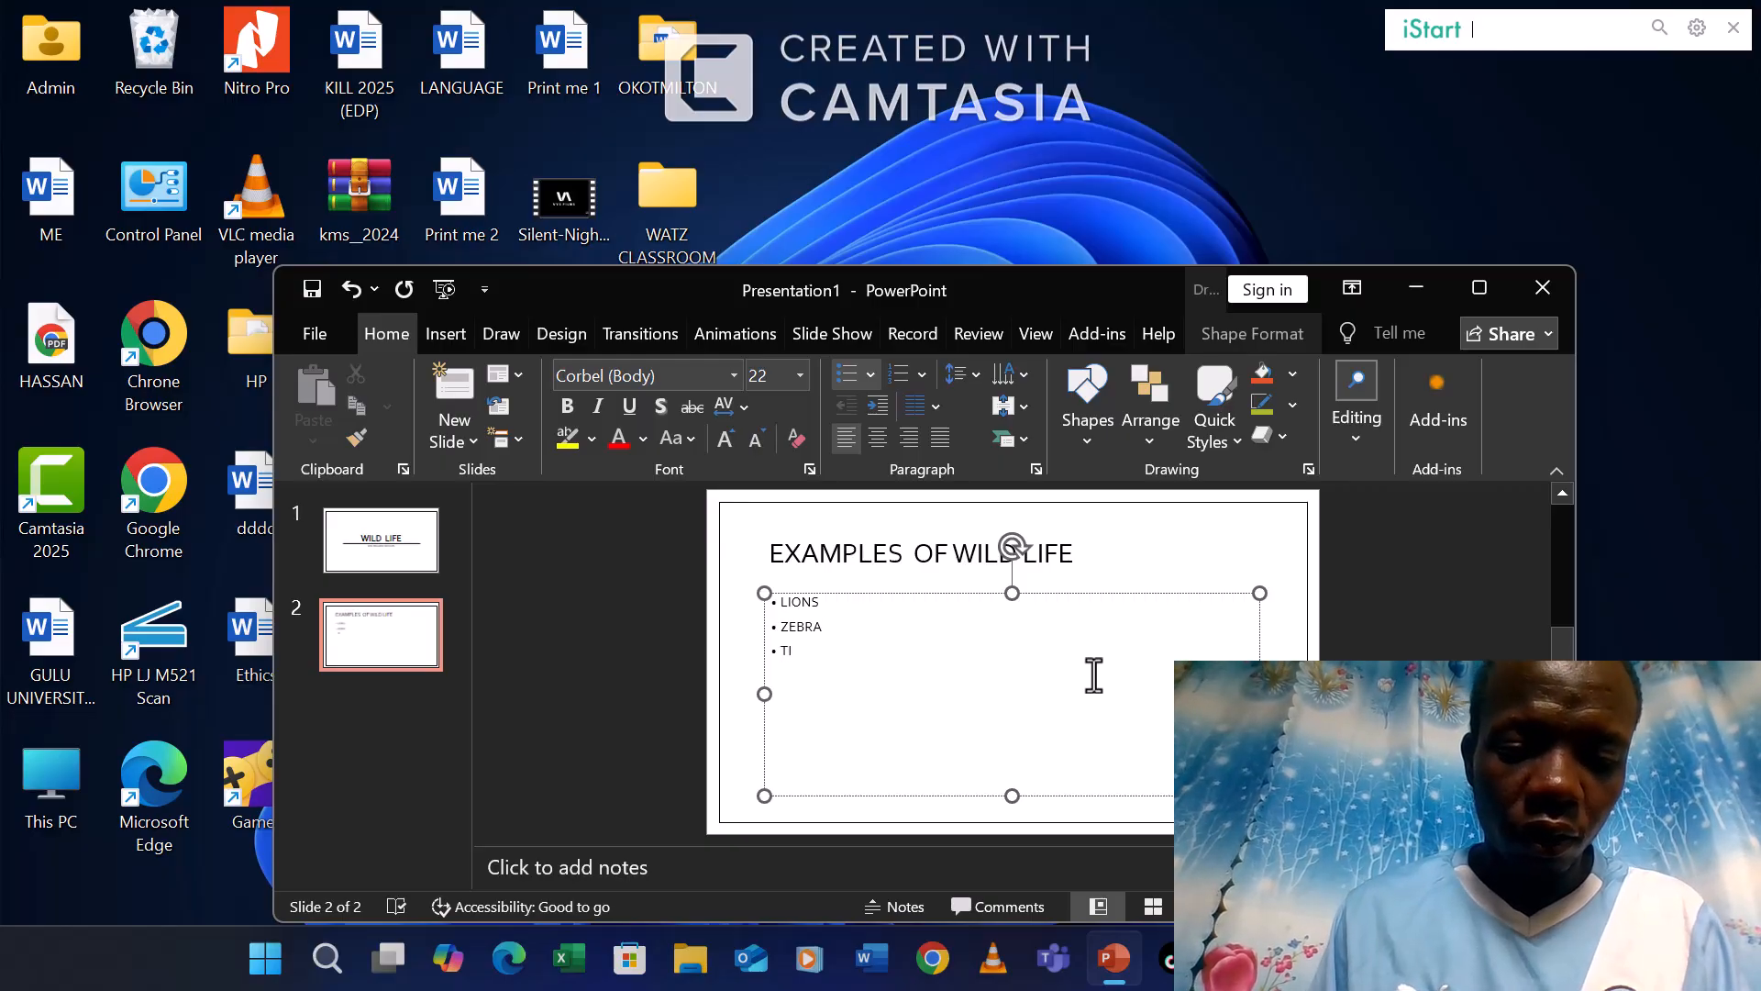
type("GERS ")
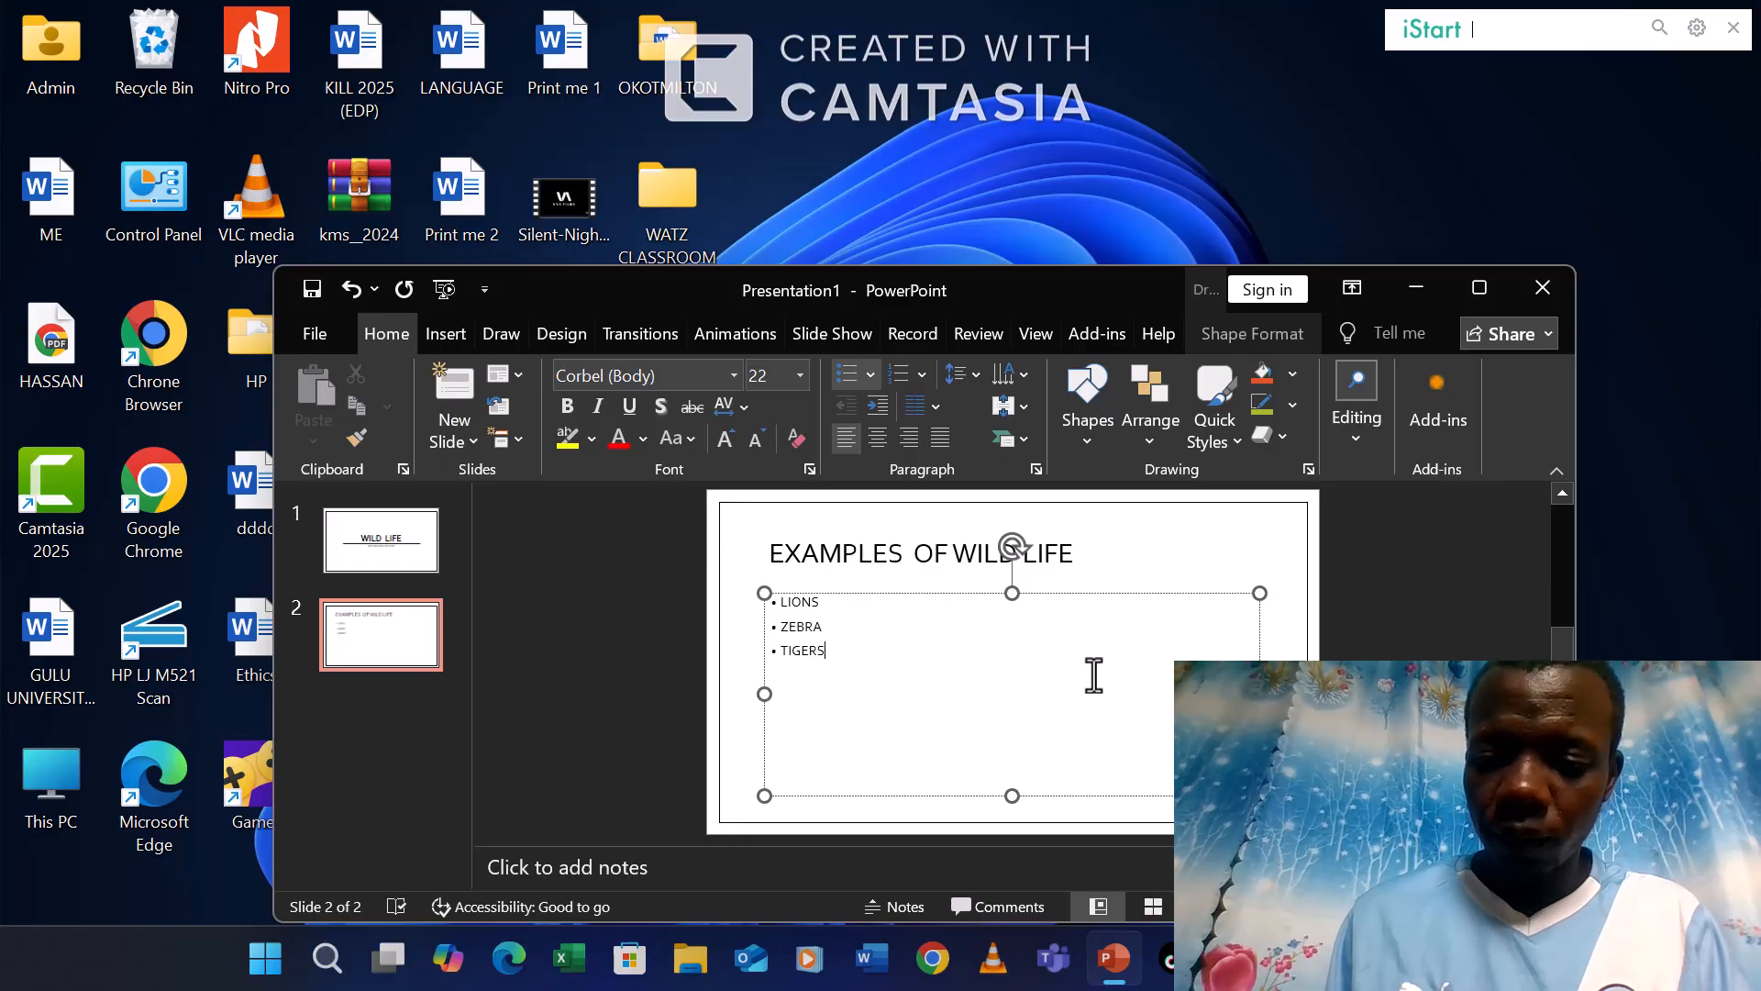
type("M")
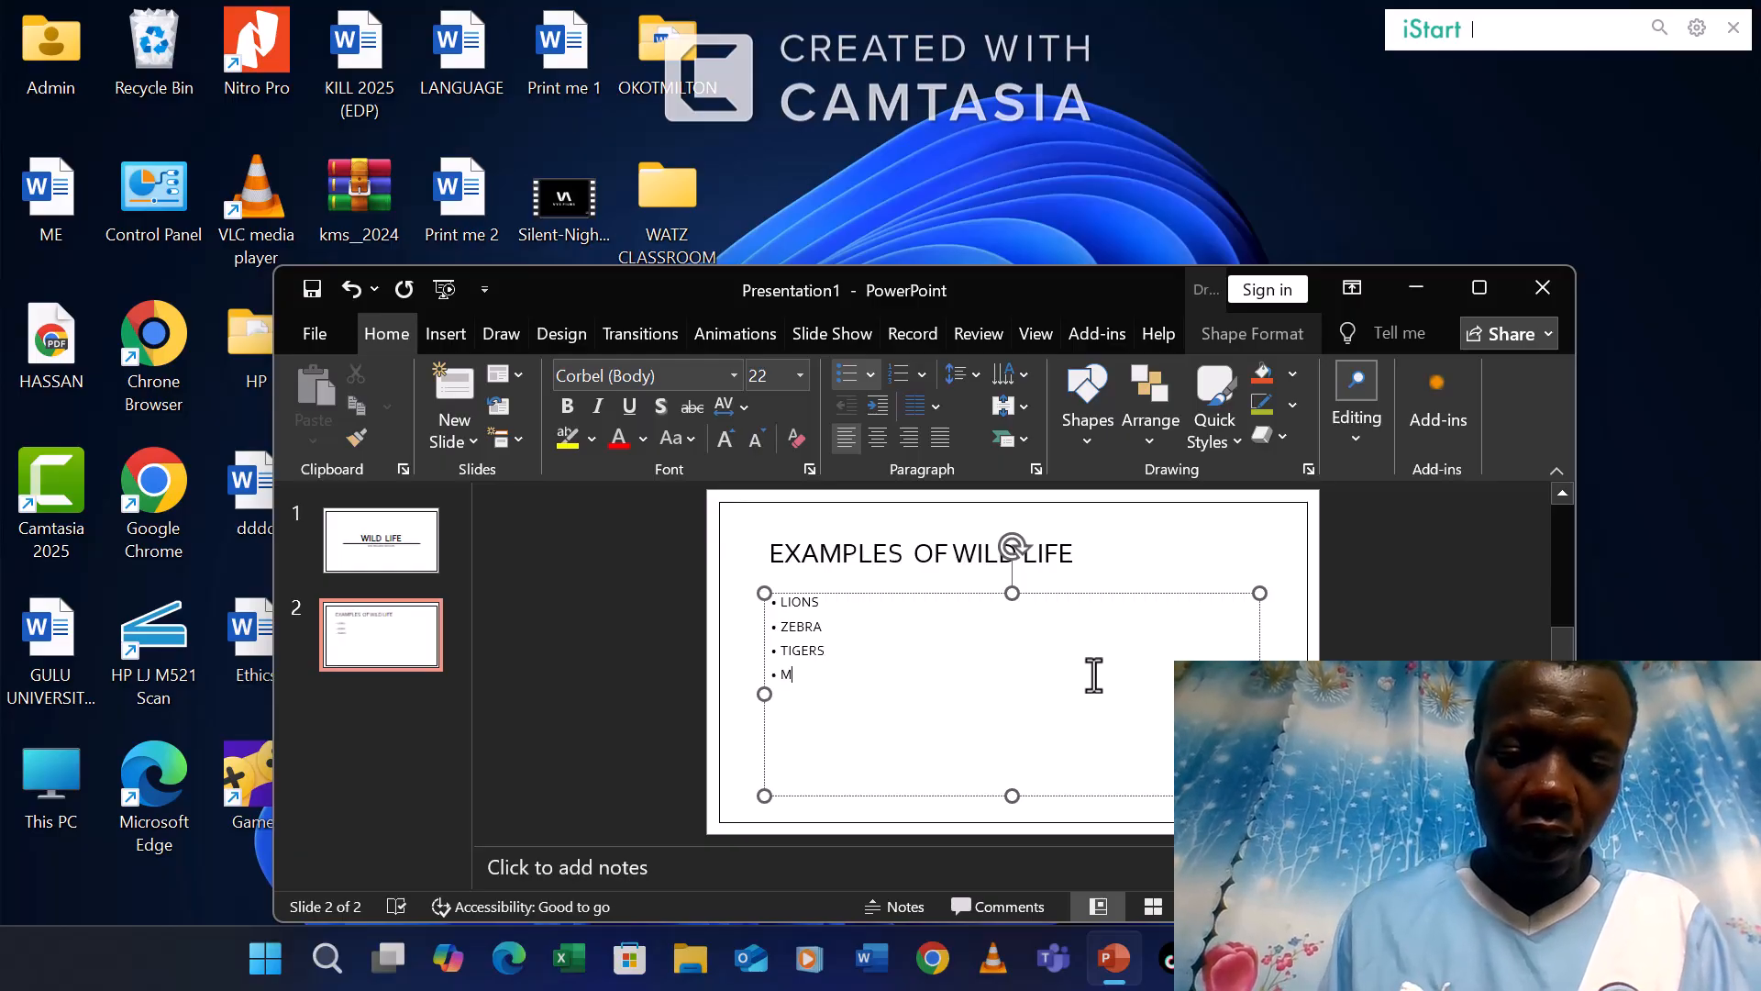
type("ONKEY")
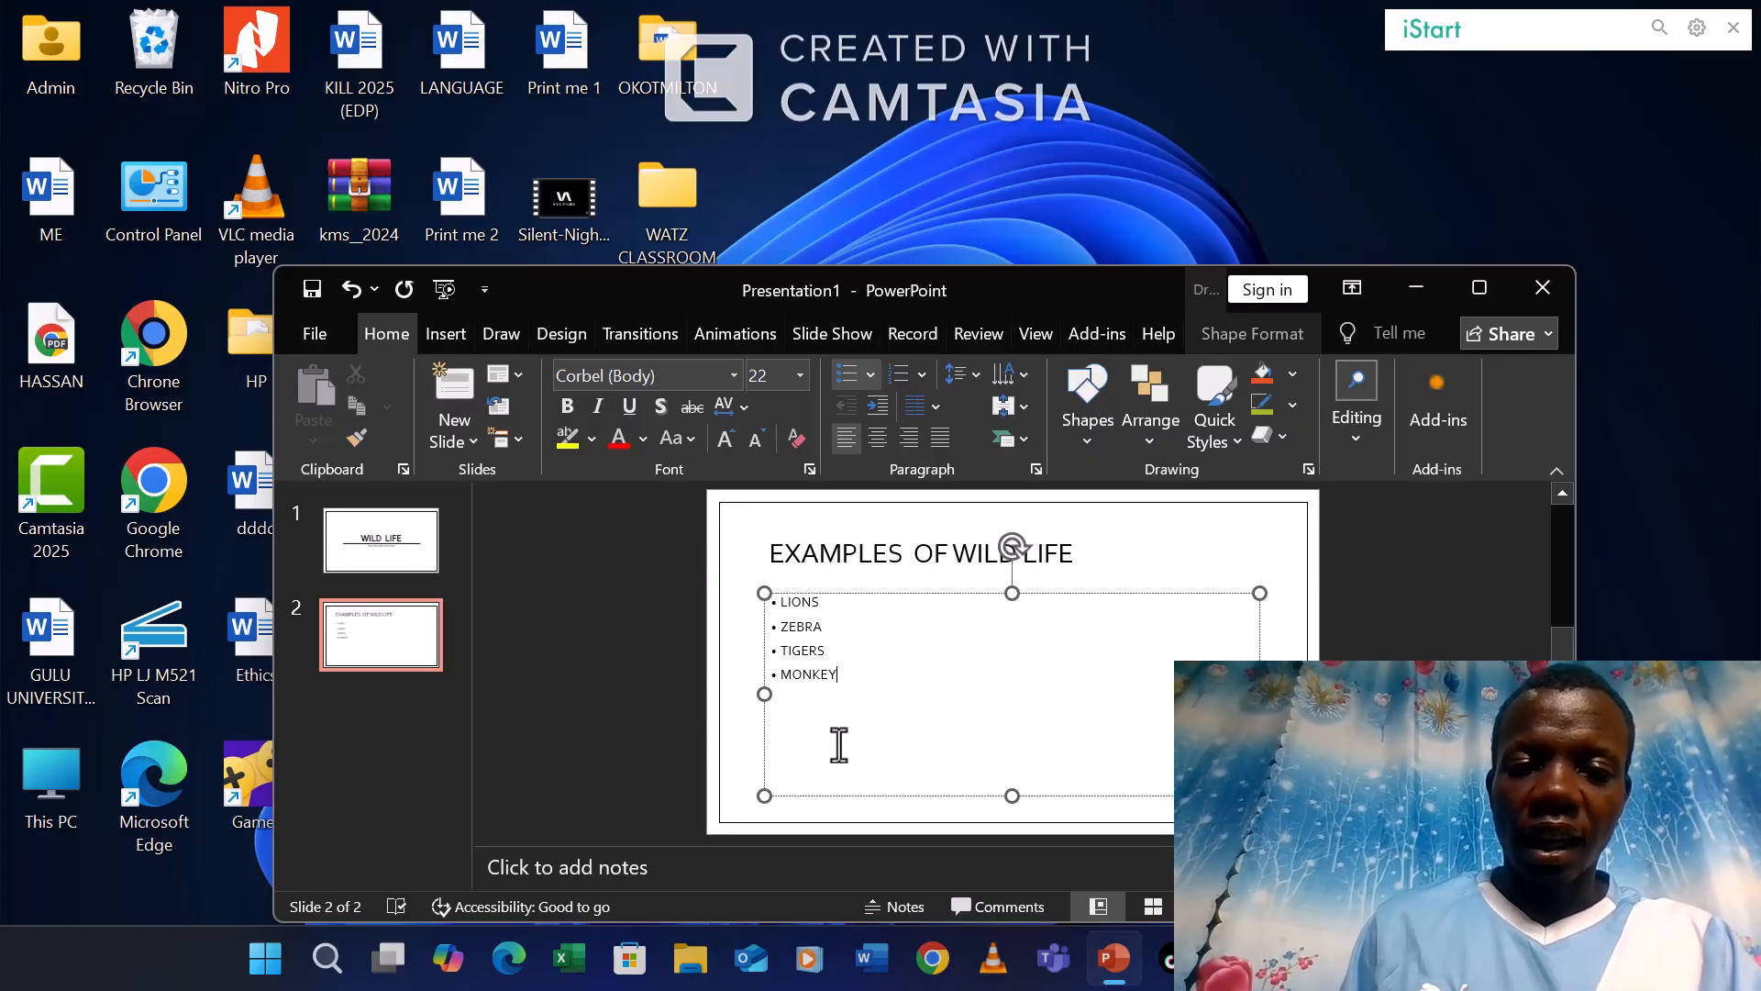
Add a third slide with the Title and Content layout after the examples slide.
left_click(440, 444)
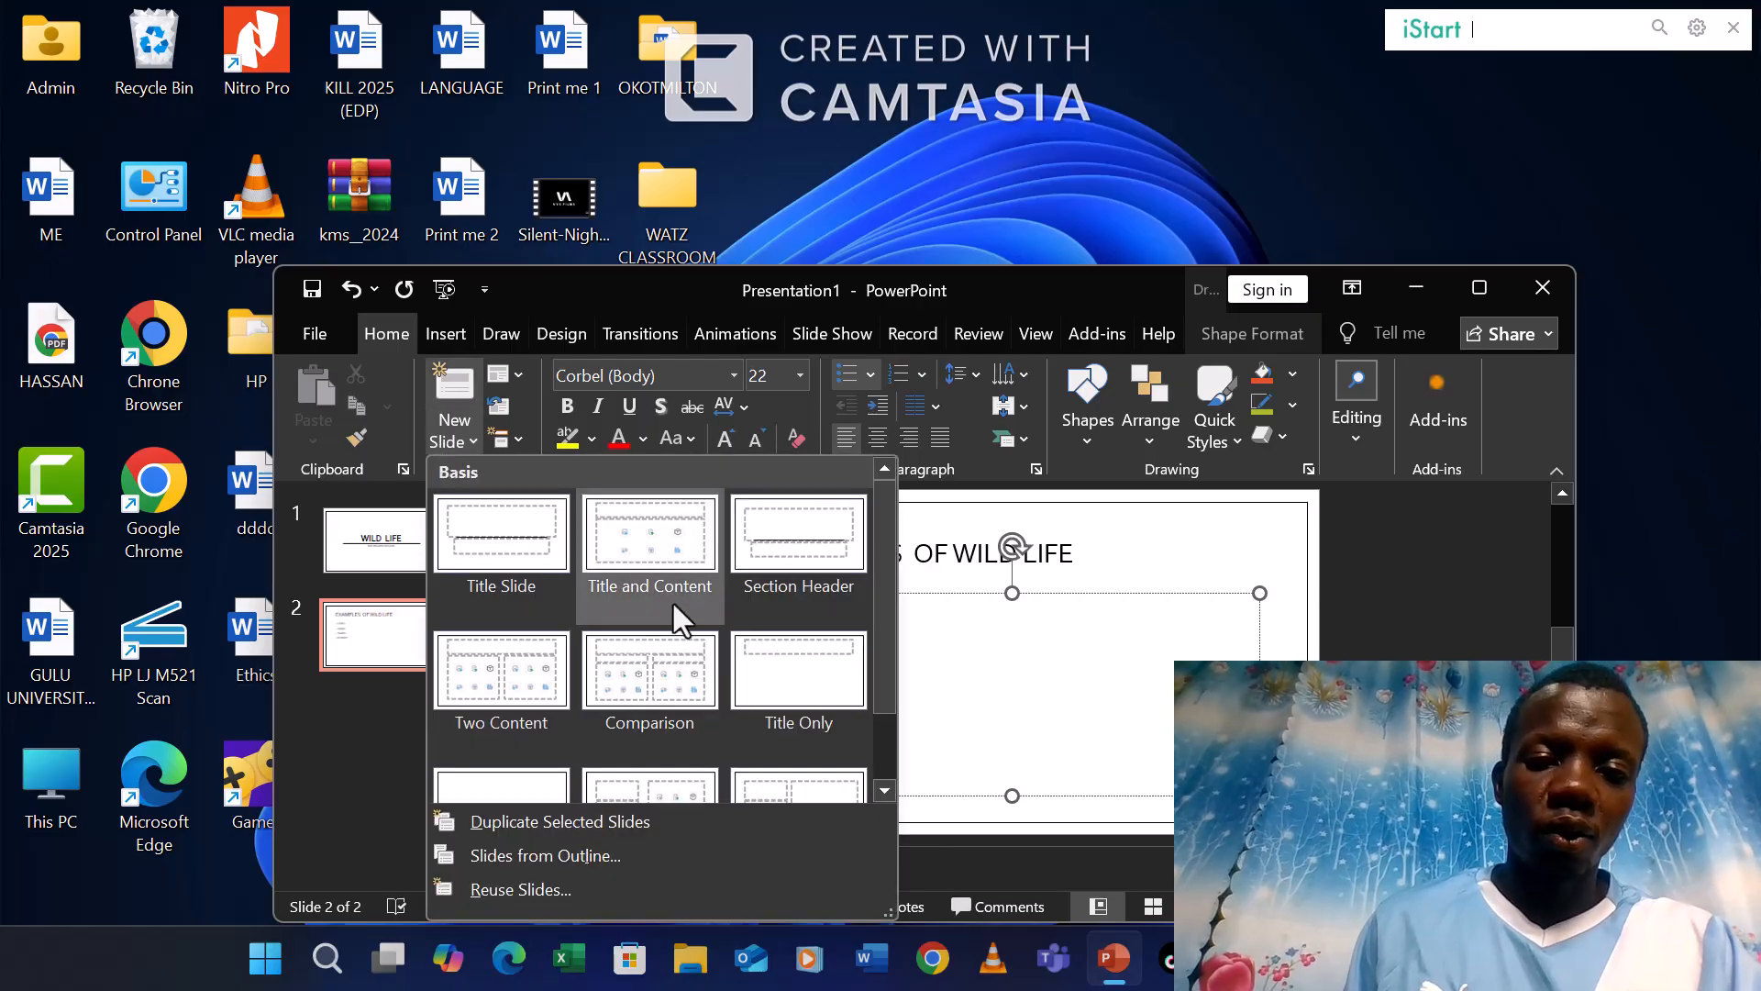
key("Escape")
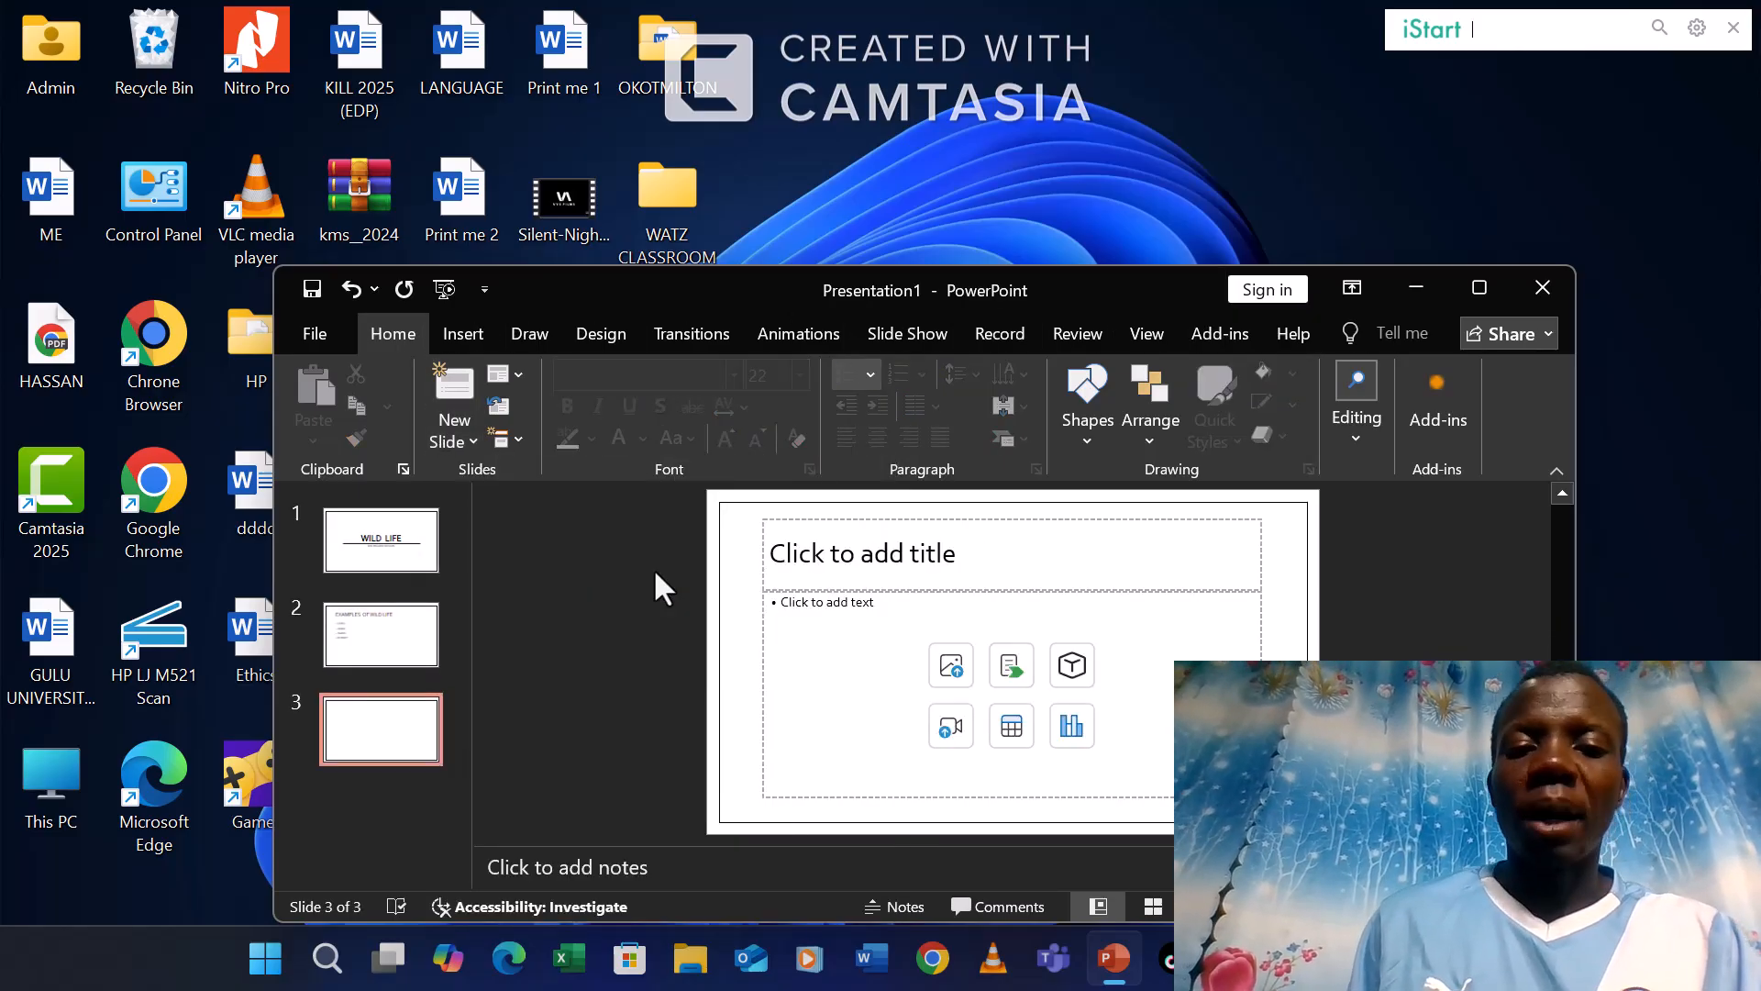
Enter THE PARKS as the title of the third slide.
left_click(842, 550)
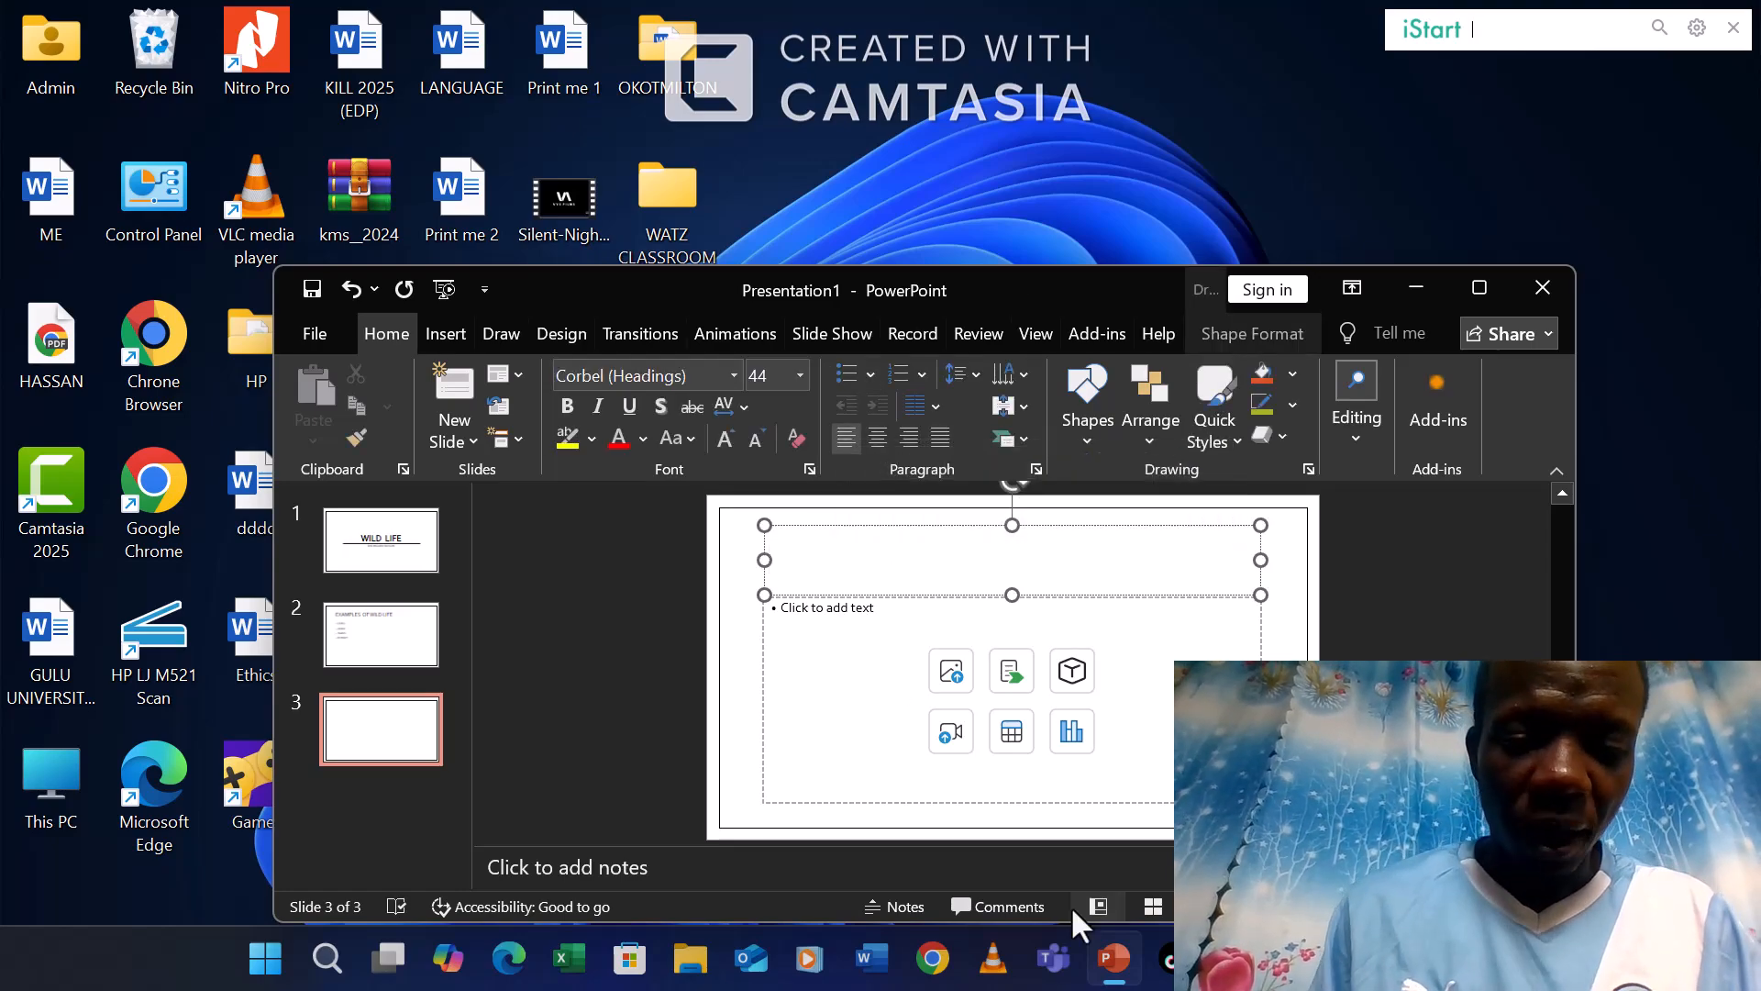
type("THE ")
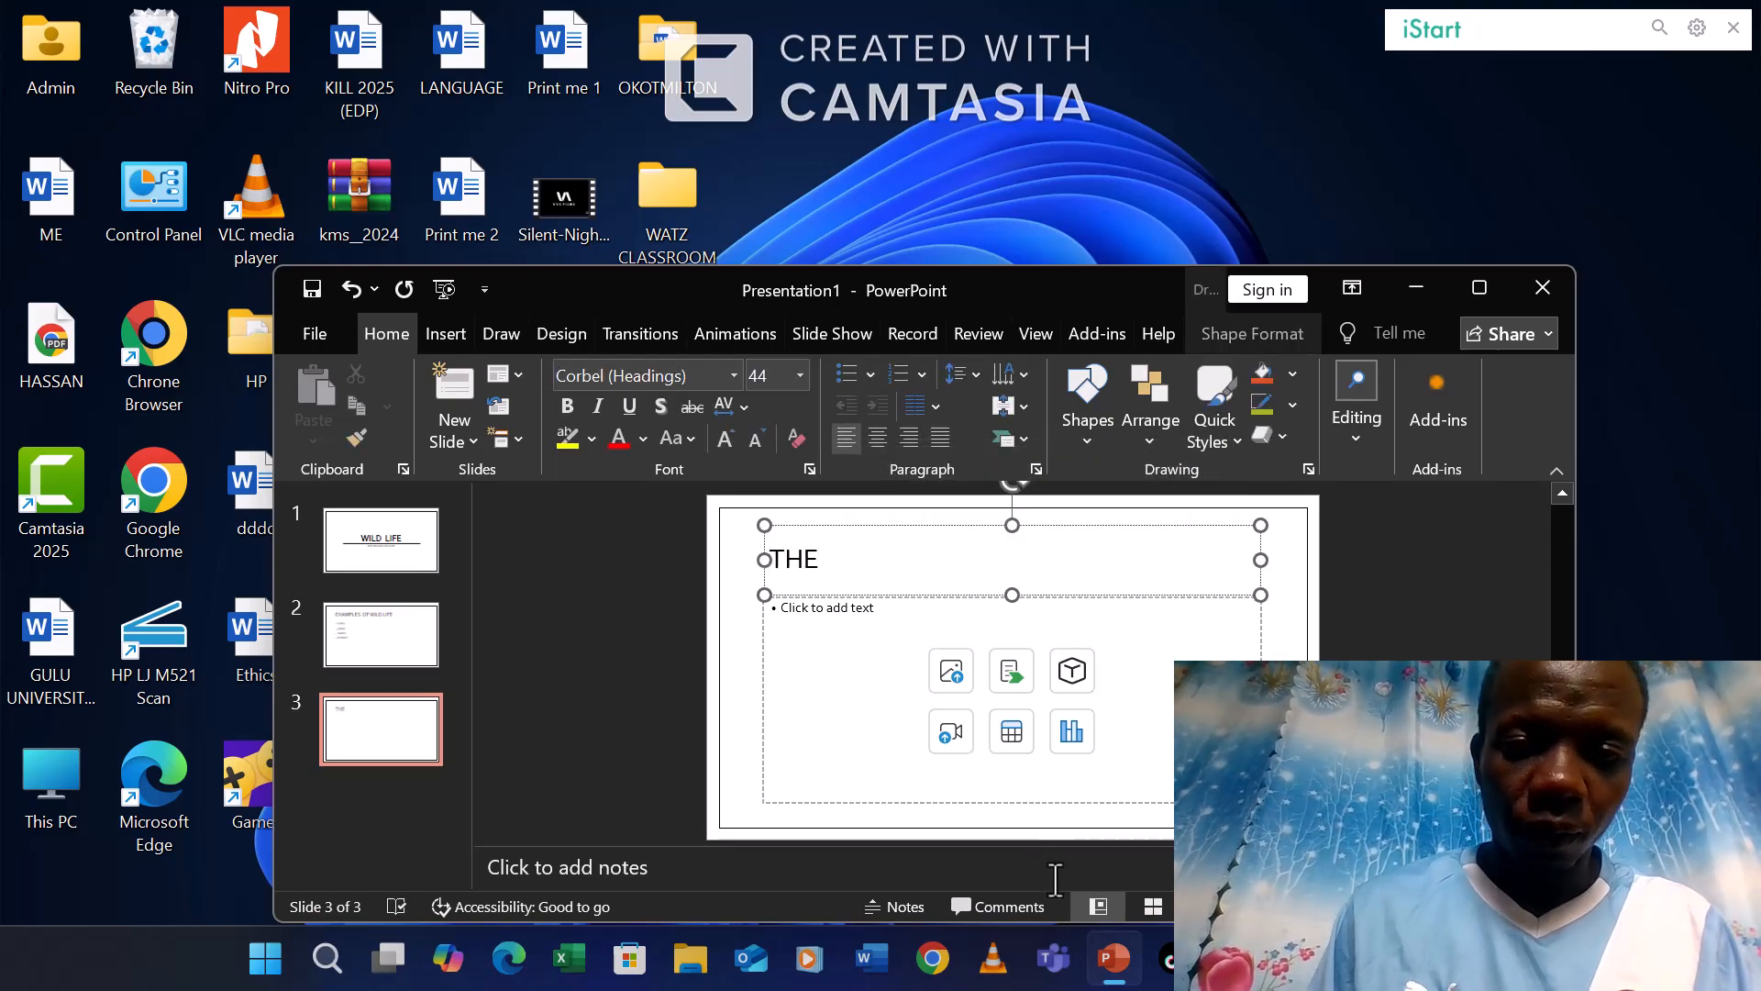
type("PA")
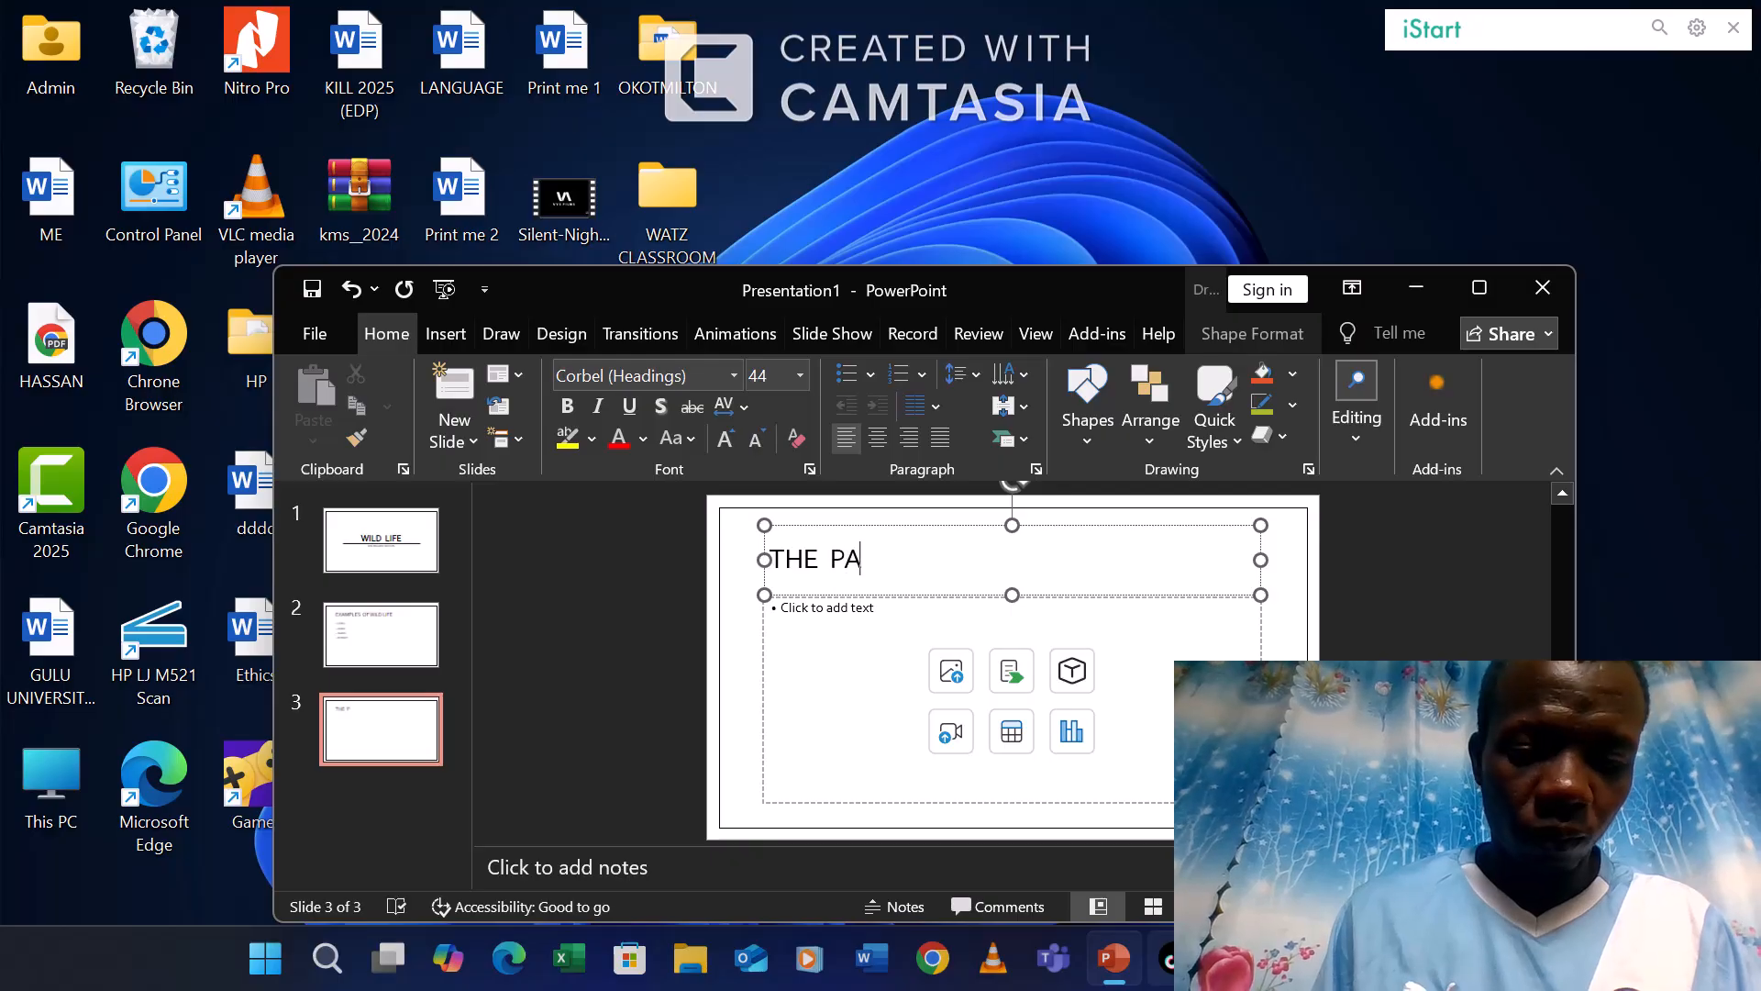
type("R")
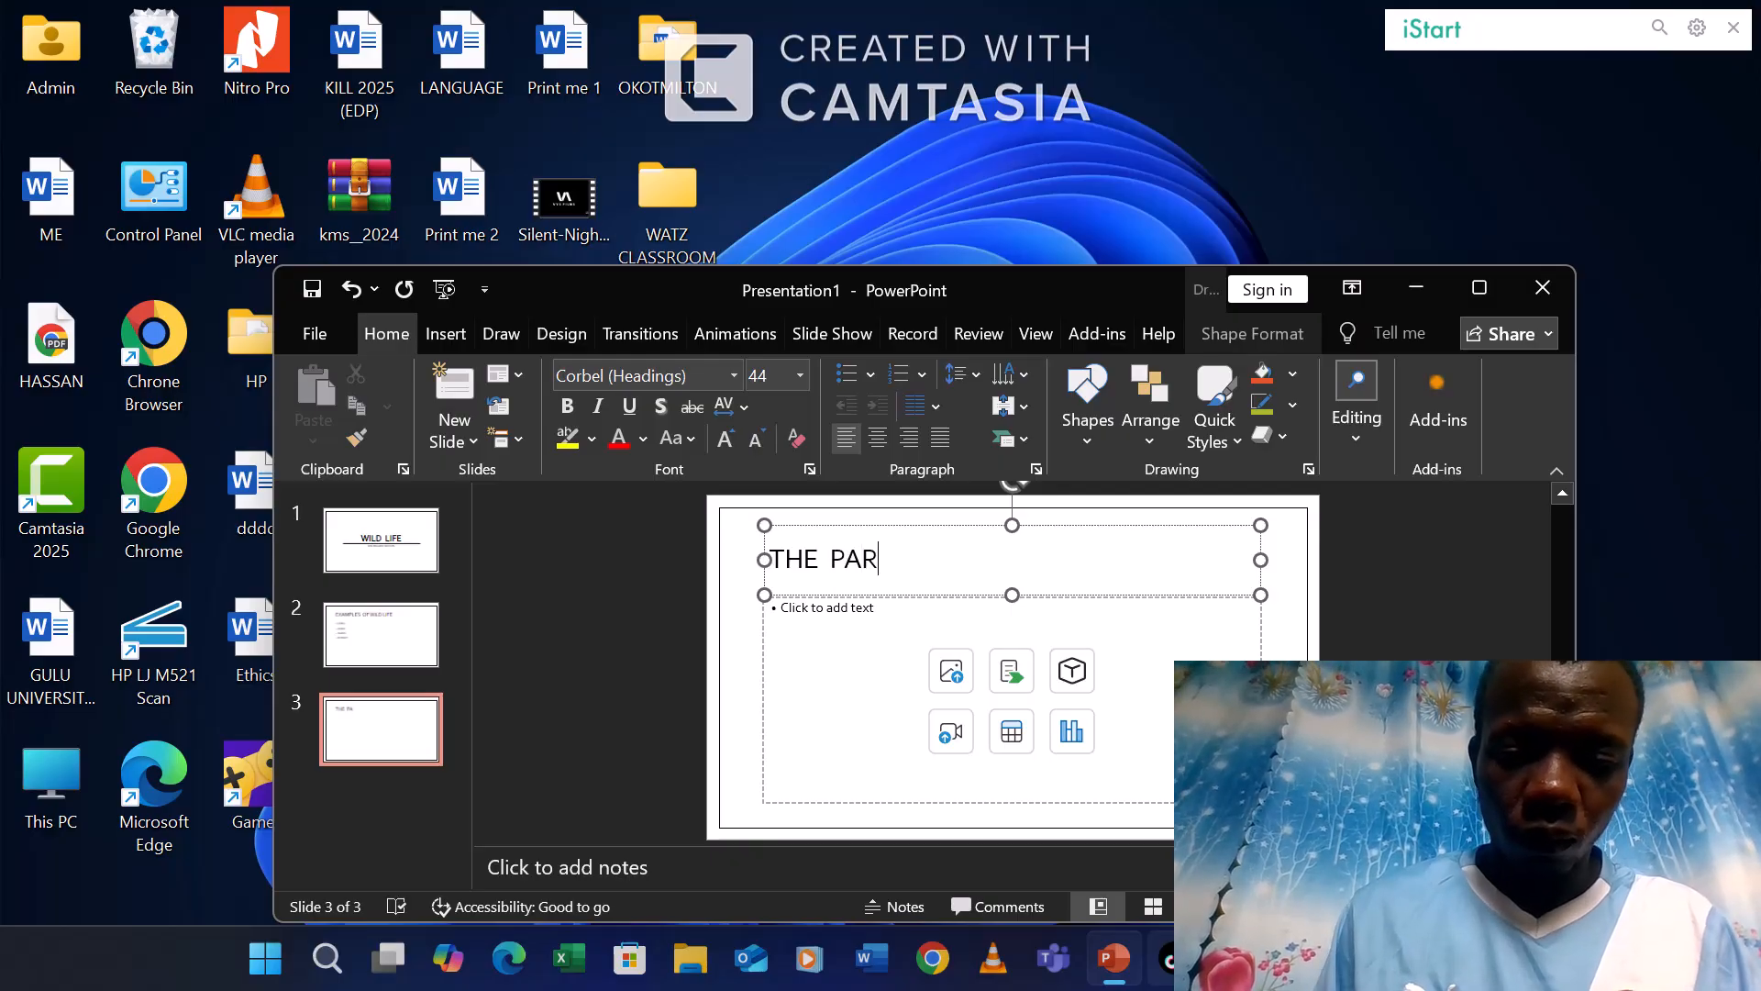
type("KS")
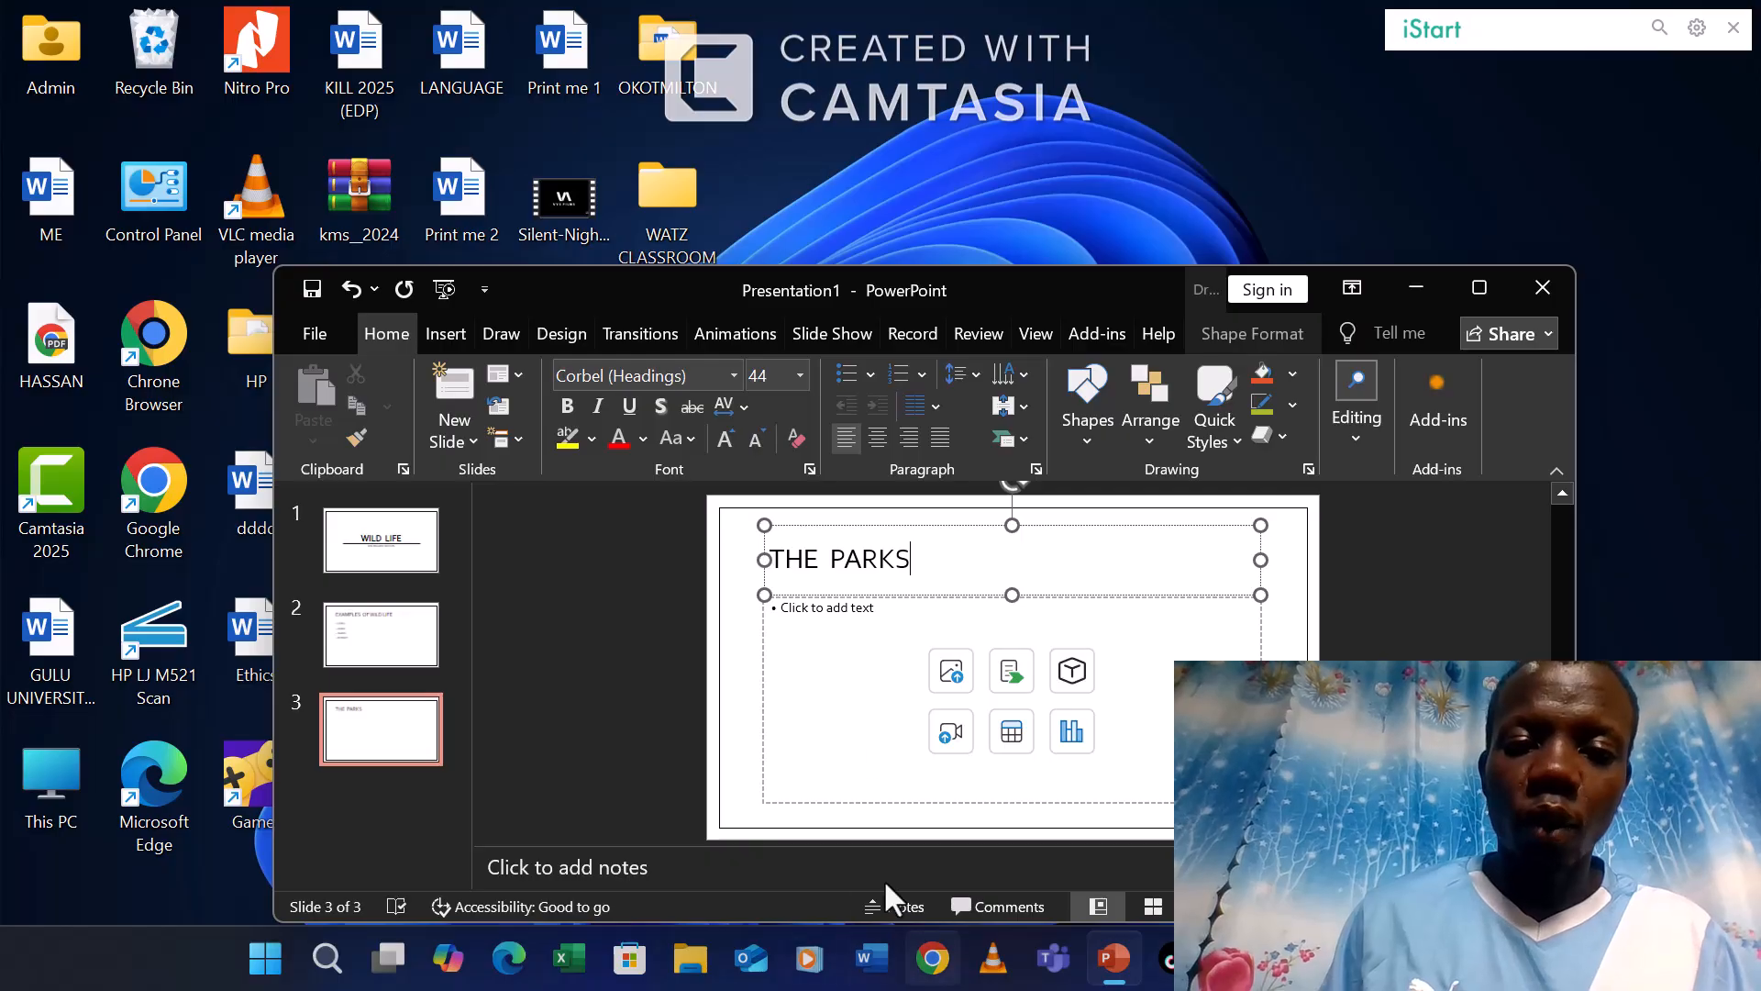
List SERENGETI and MUCHISON FALLS as separate bullets in the content area of the third slide.
left_click(769, 645)
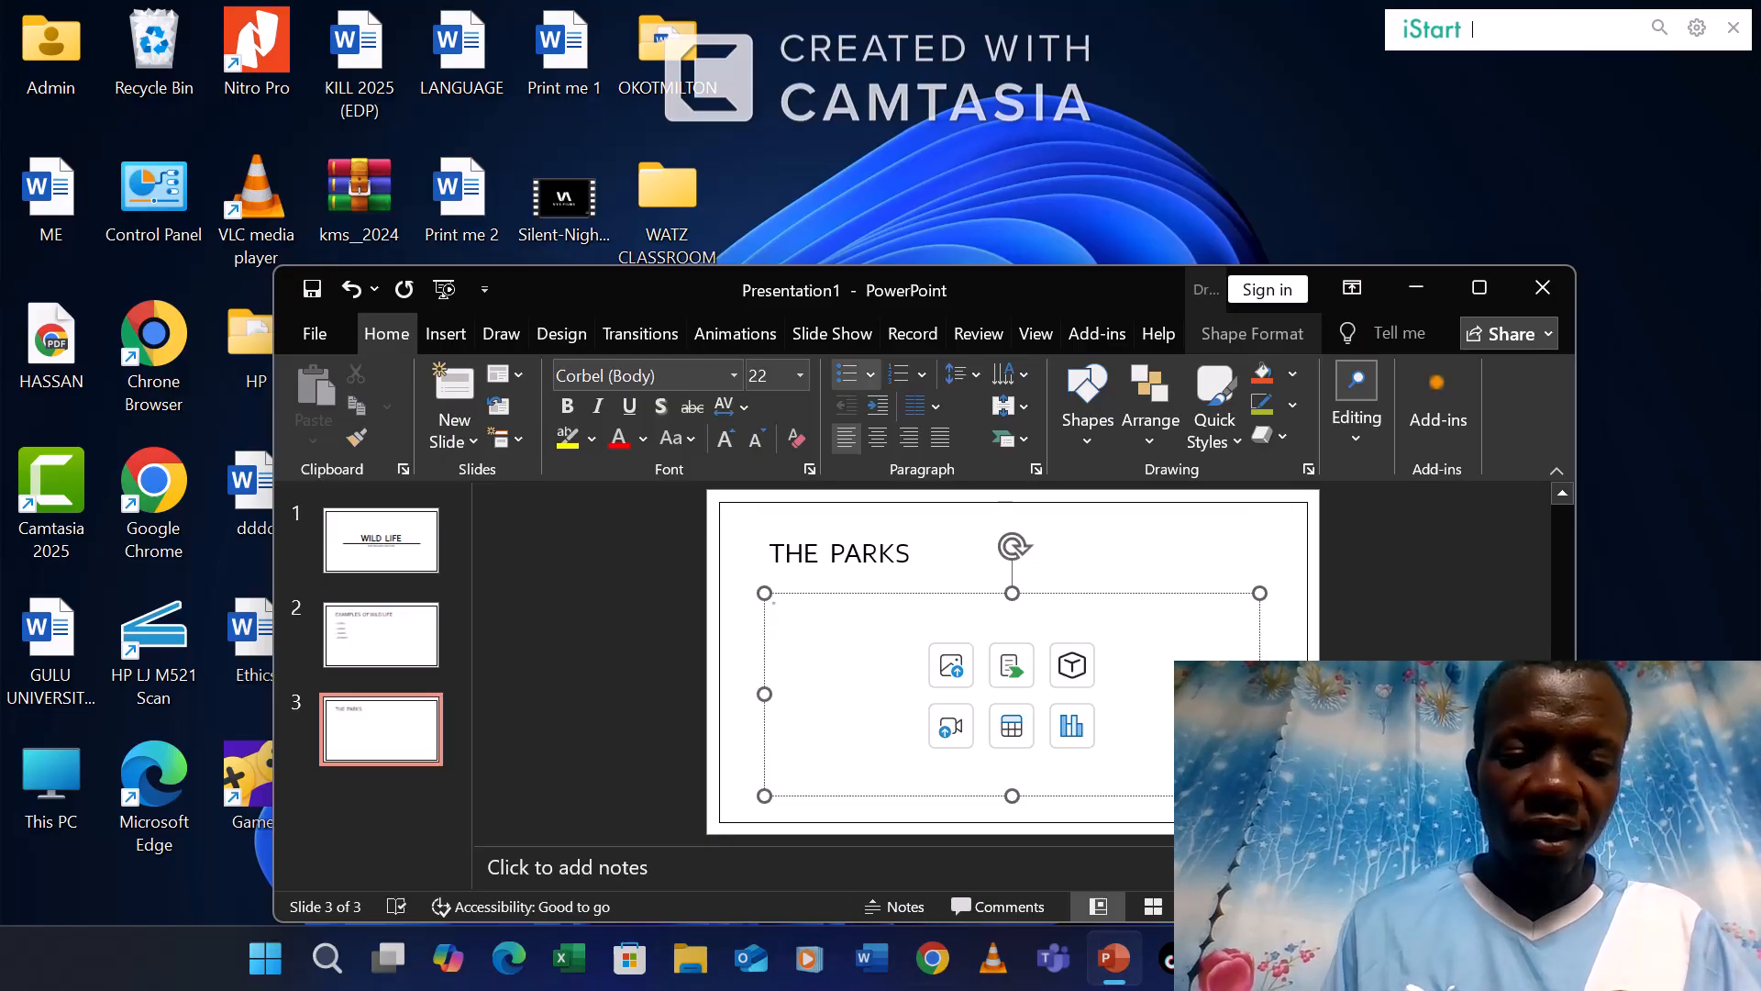
type("SERE")
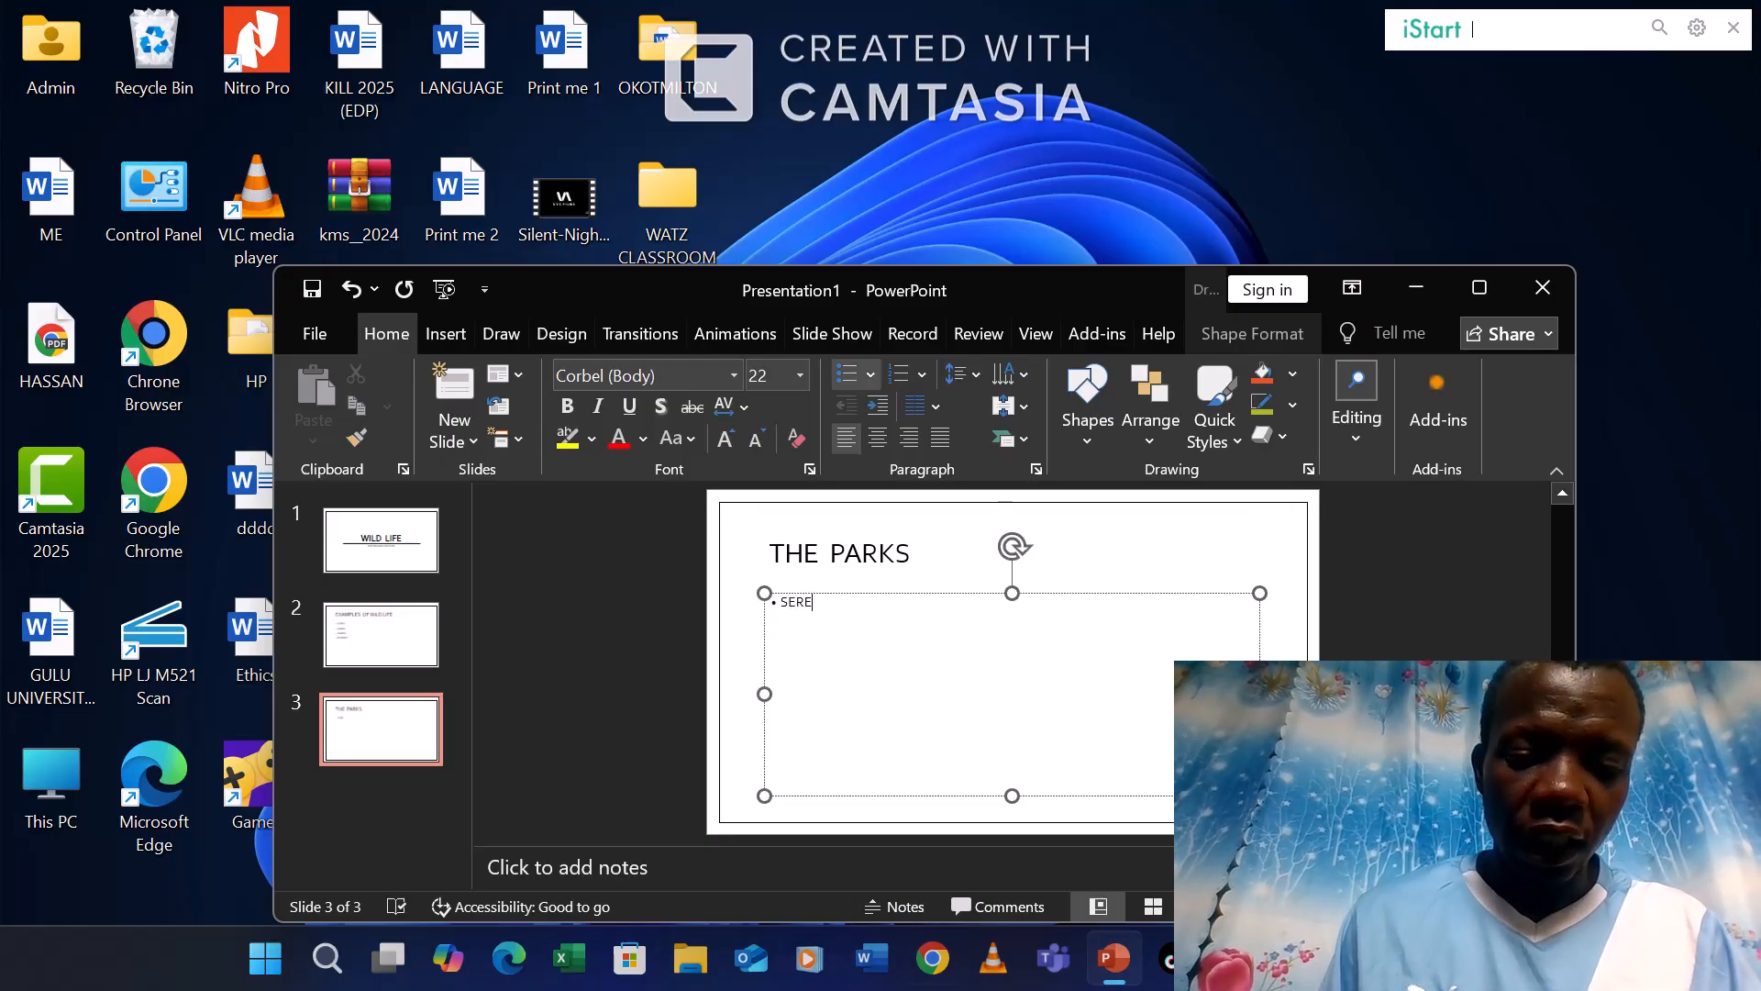
type("NGETT")
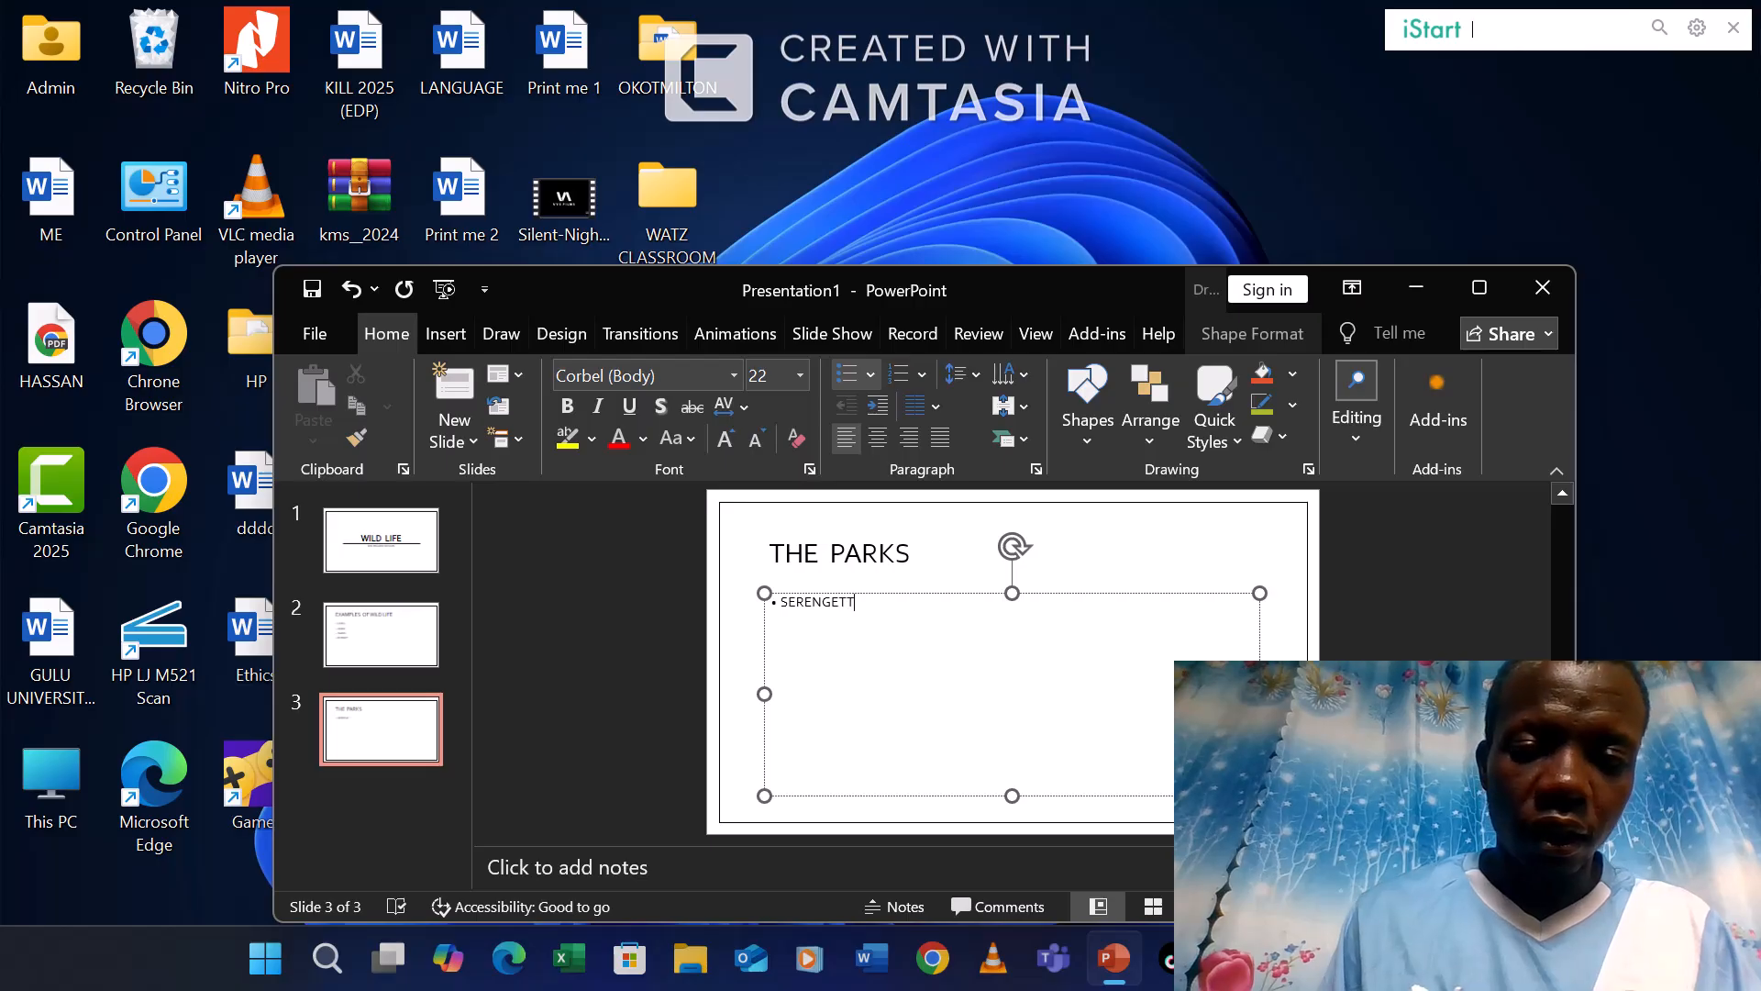
key("BackSpace")
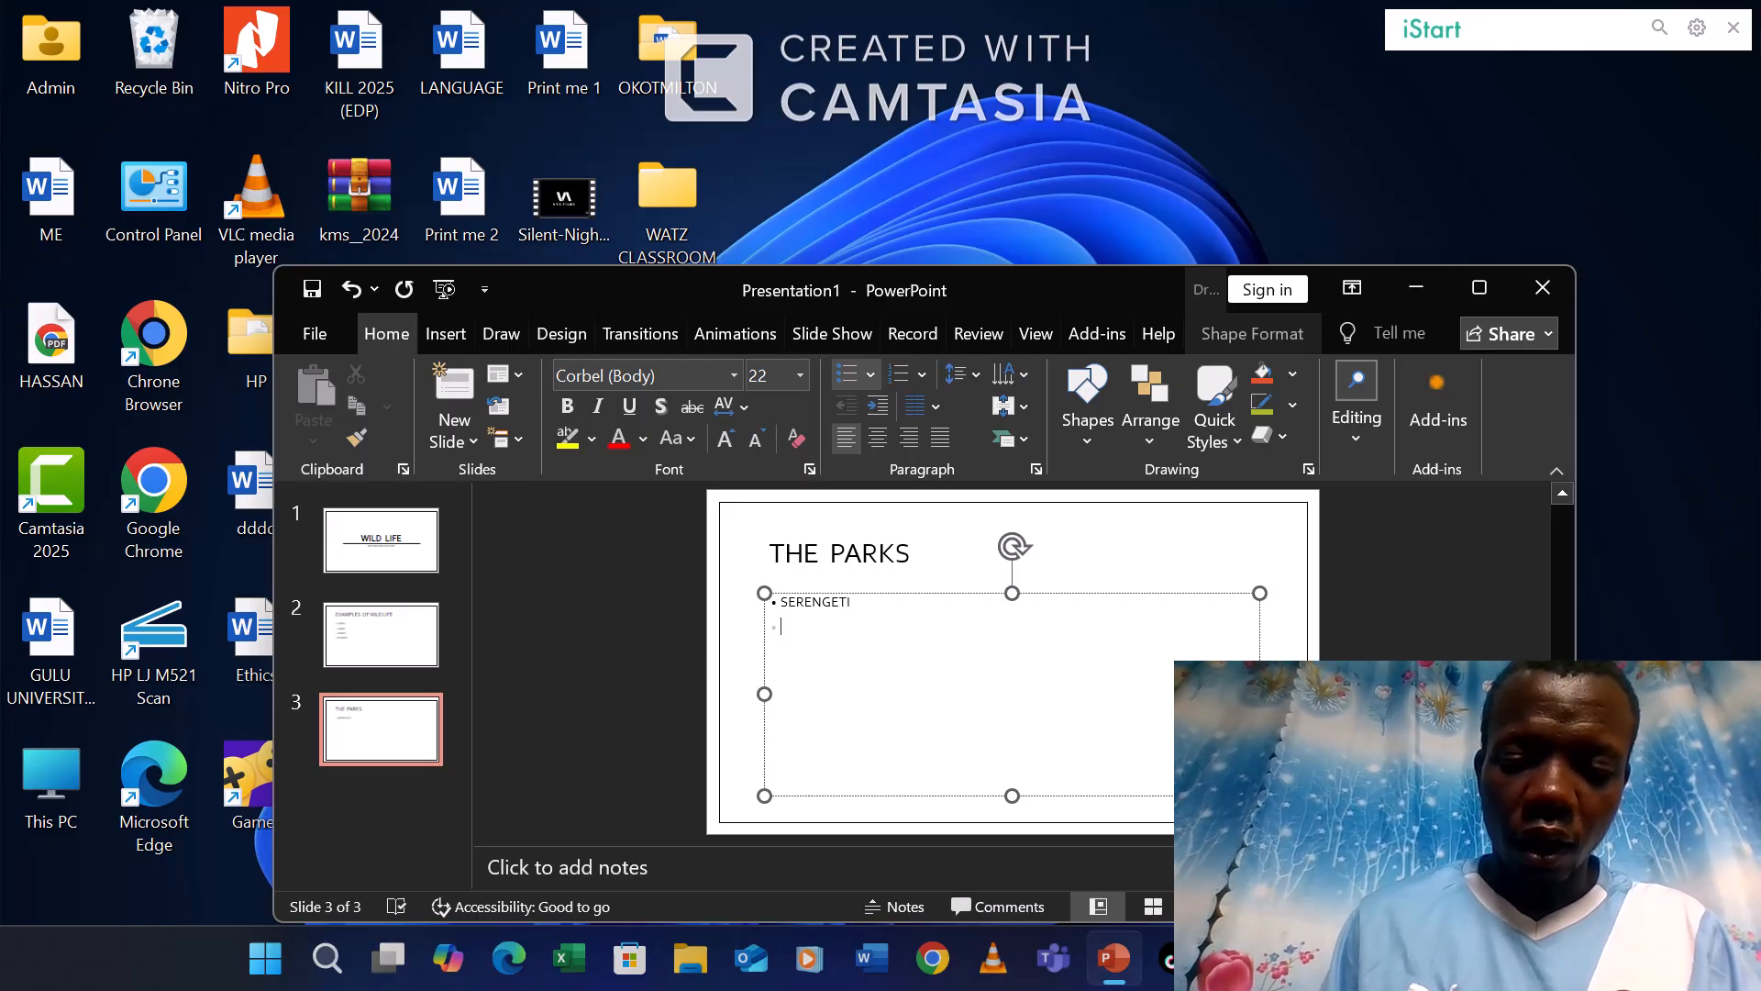
type("MUCH")
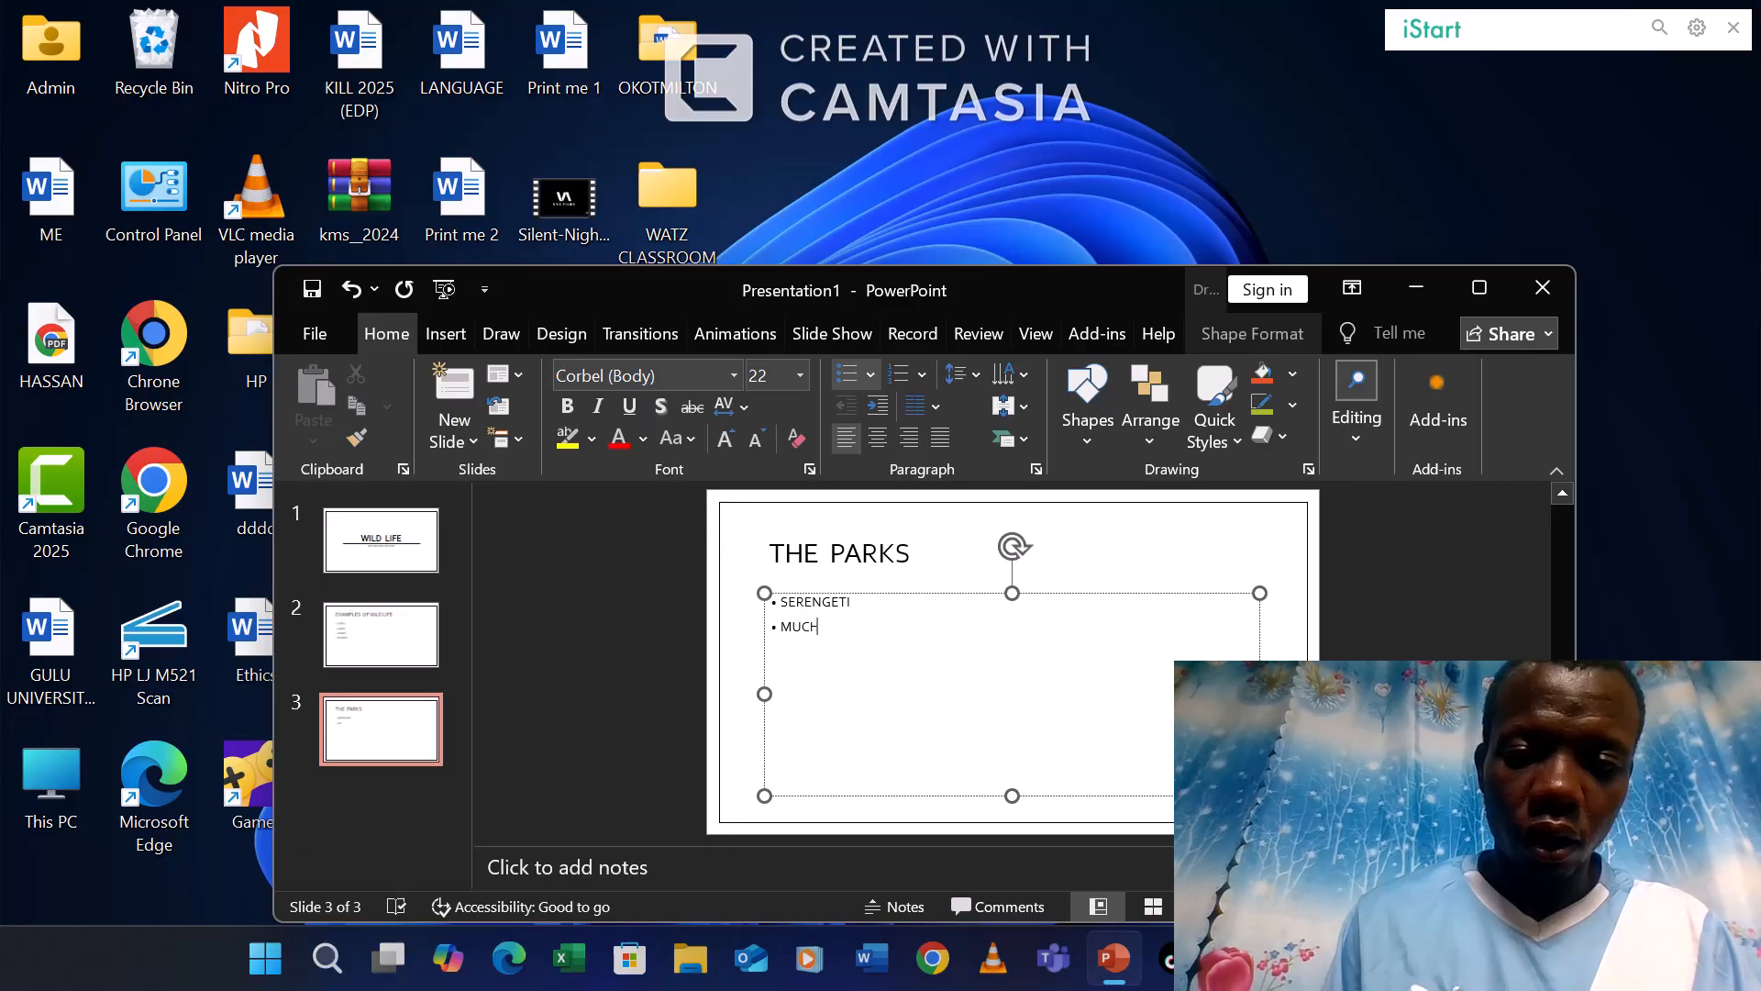
type("ISON")
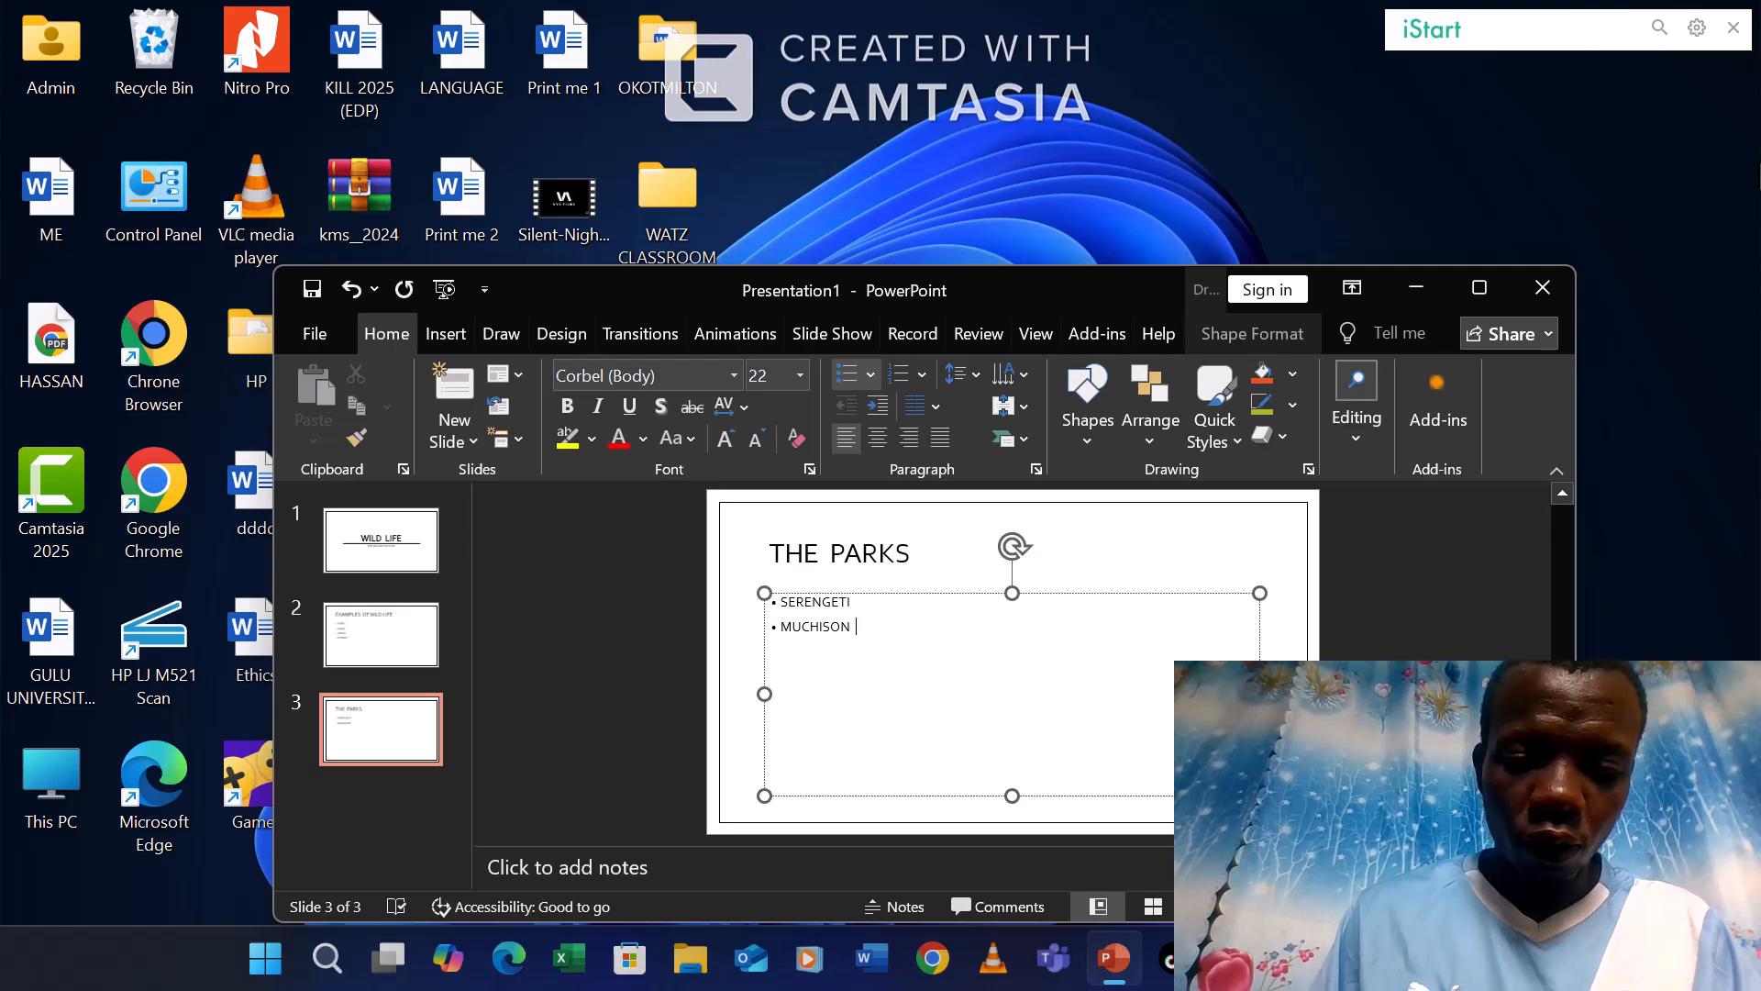
type(" FALLS")
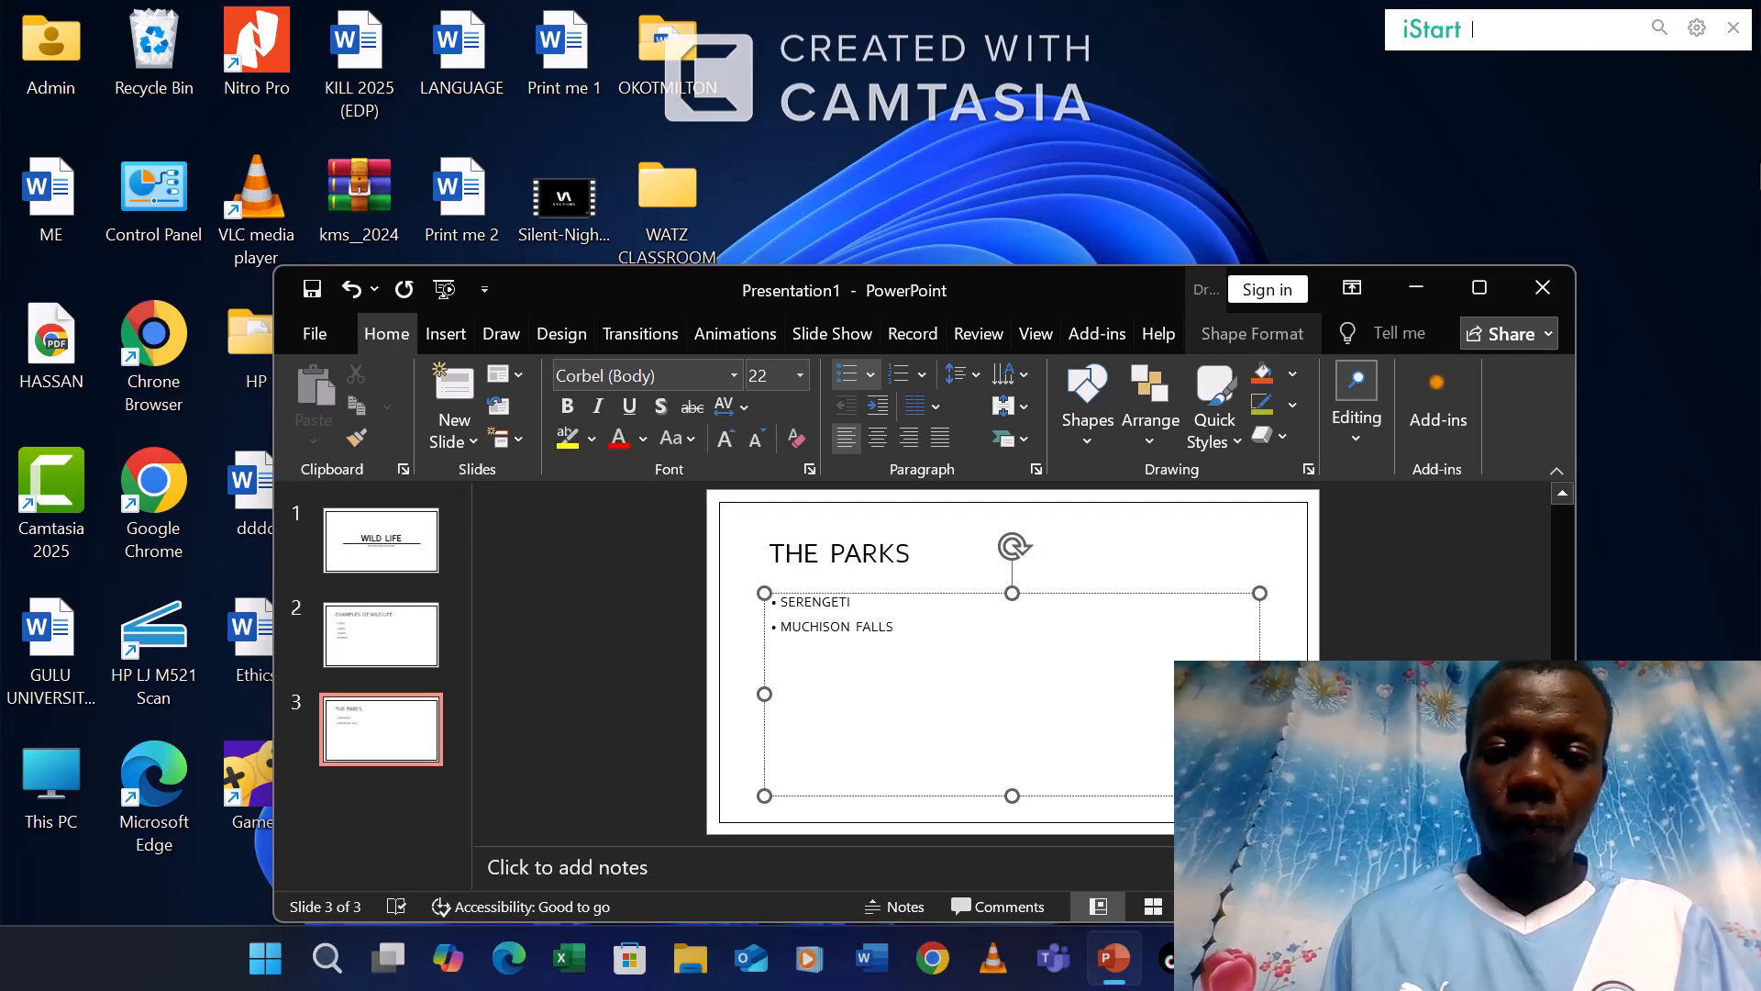
key("Return")
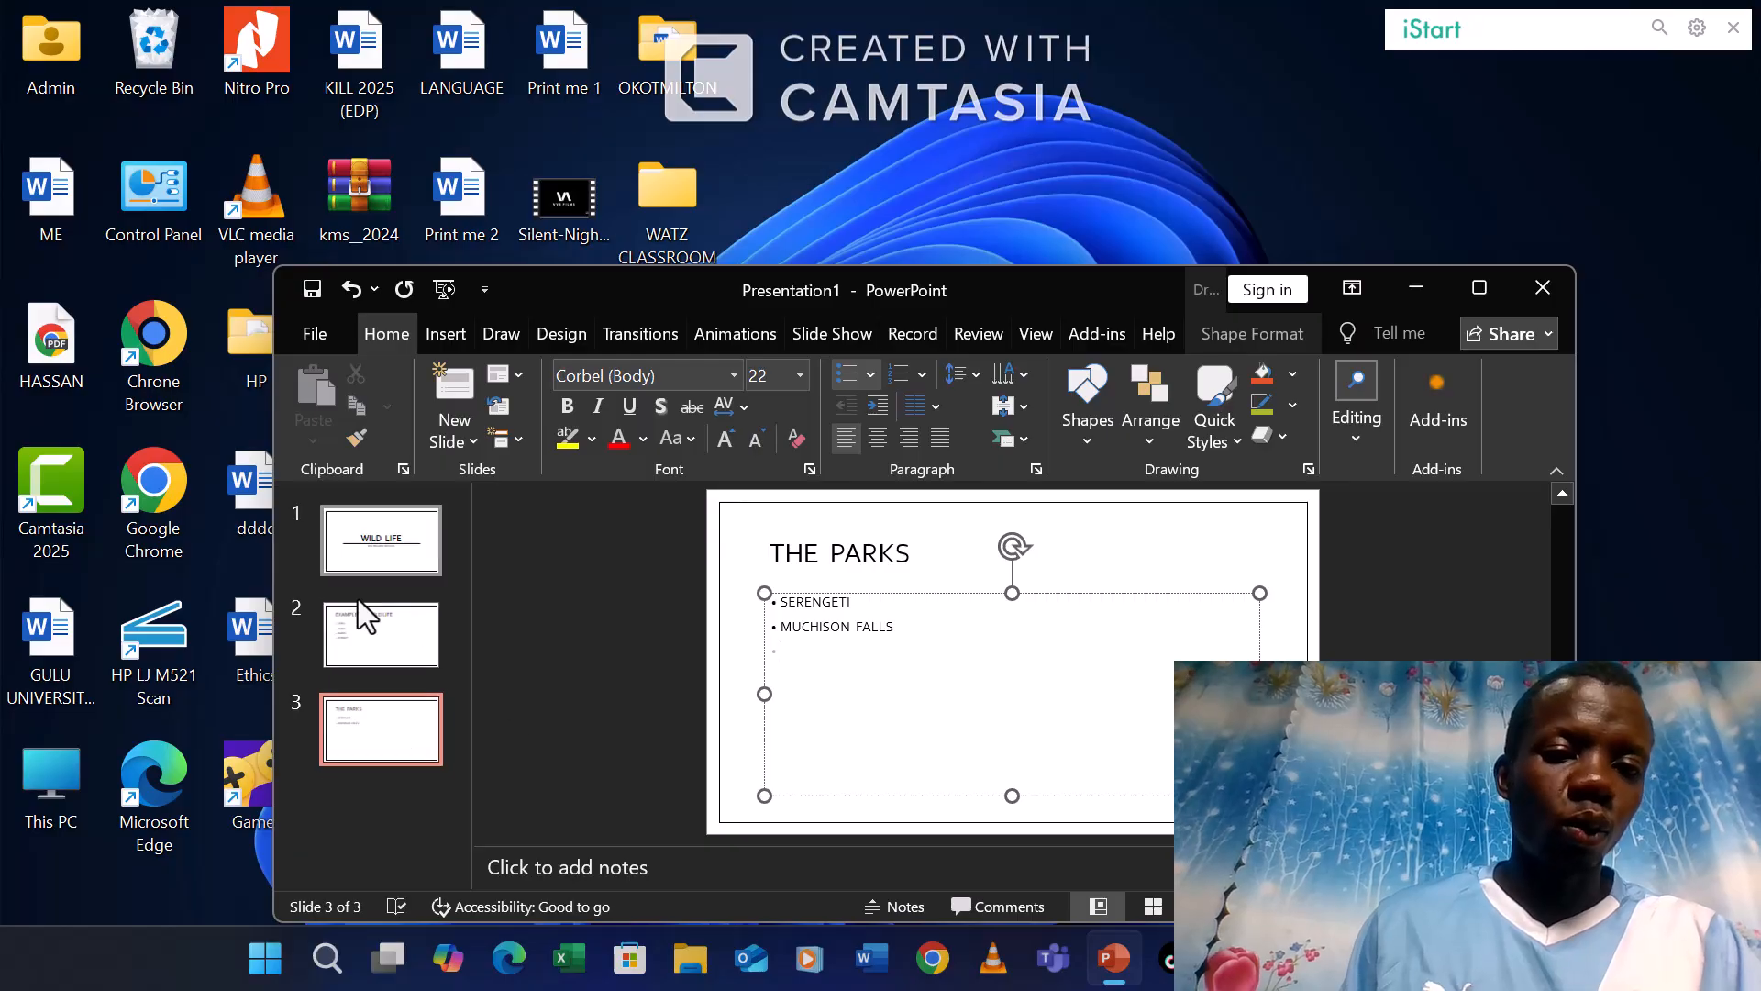
Add a fourth slide with the Comparison layout after THE PARKS slide.
left_click(456, 440)
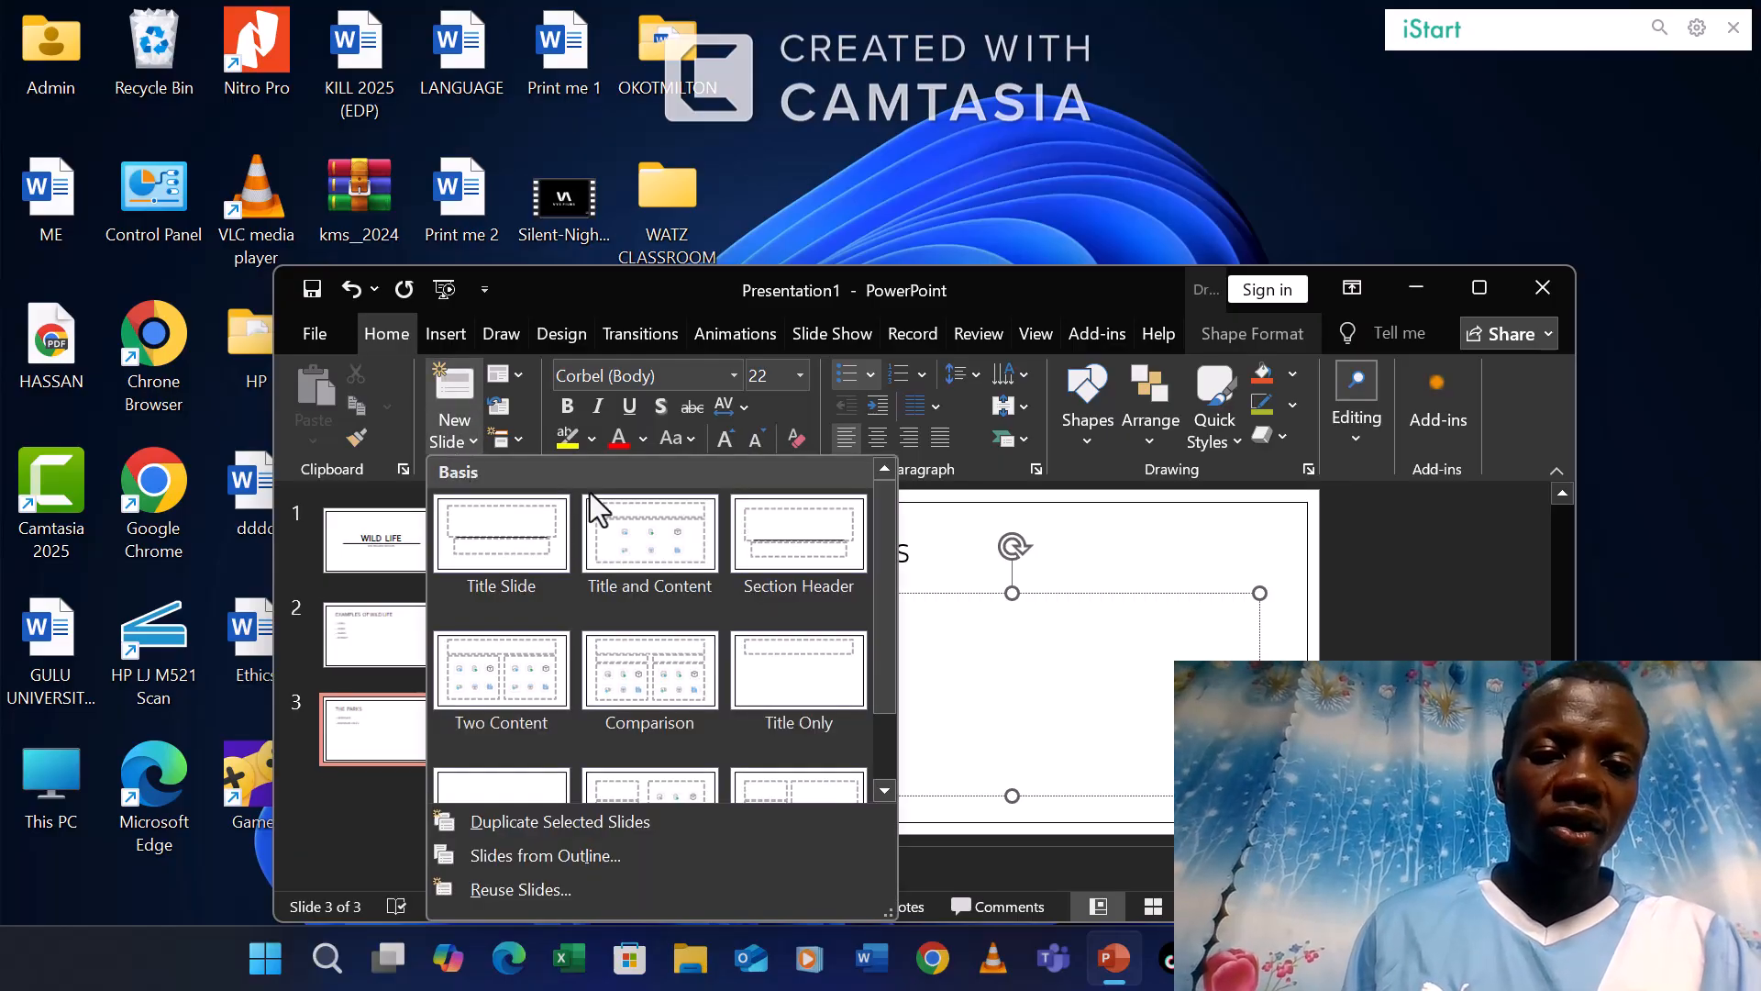
left_click(629, 674)
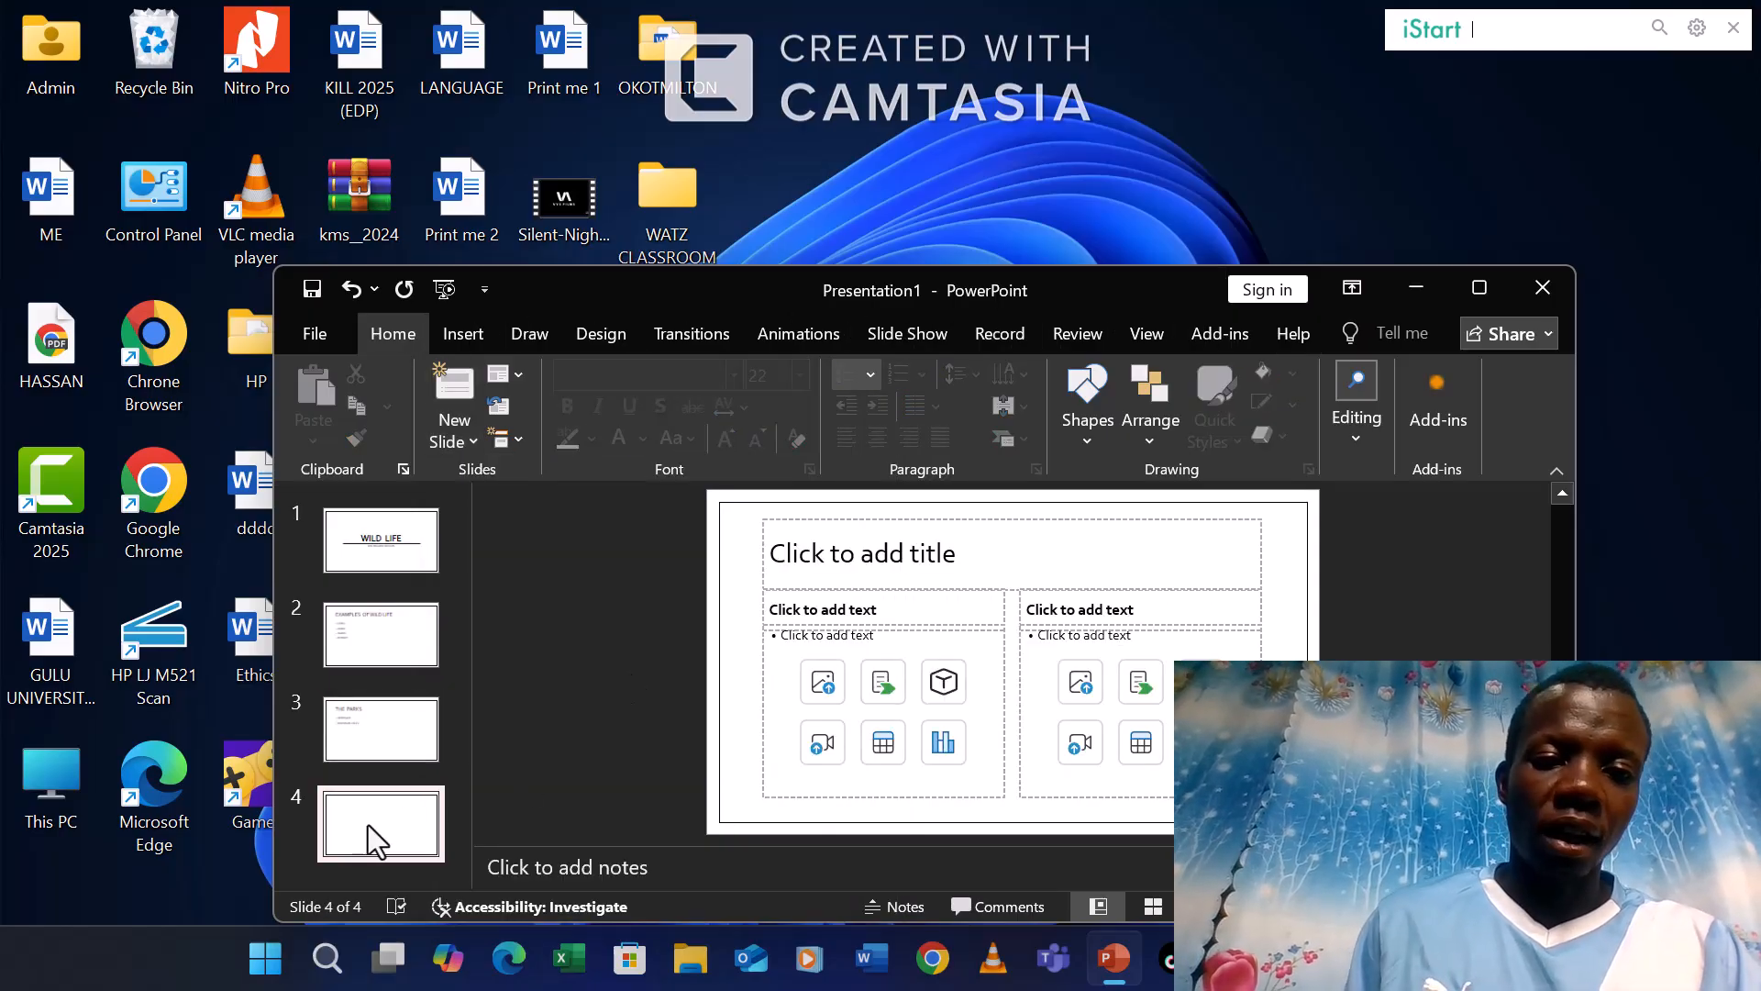
left_click(961, 543)
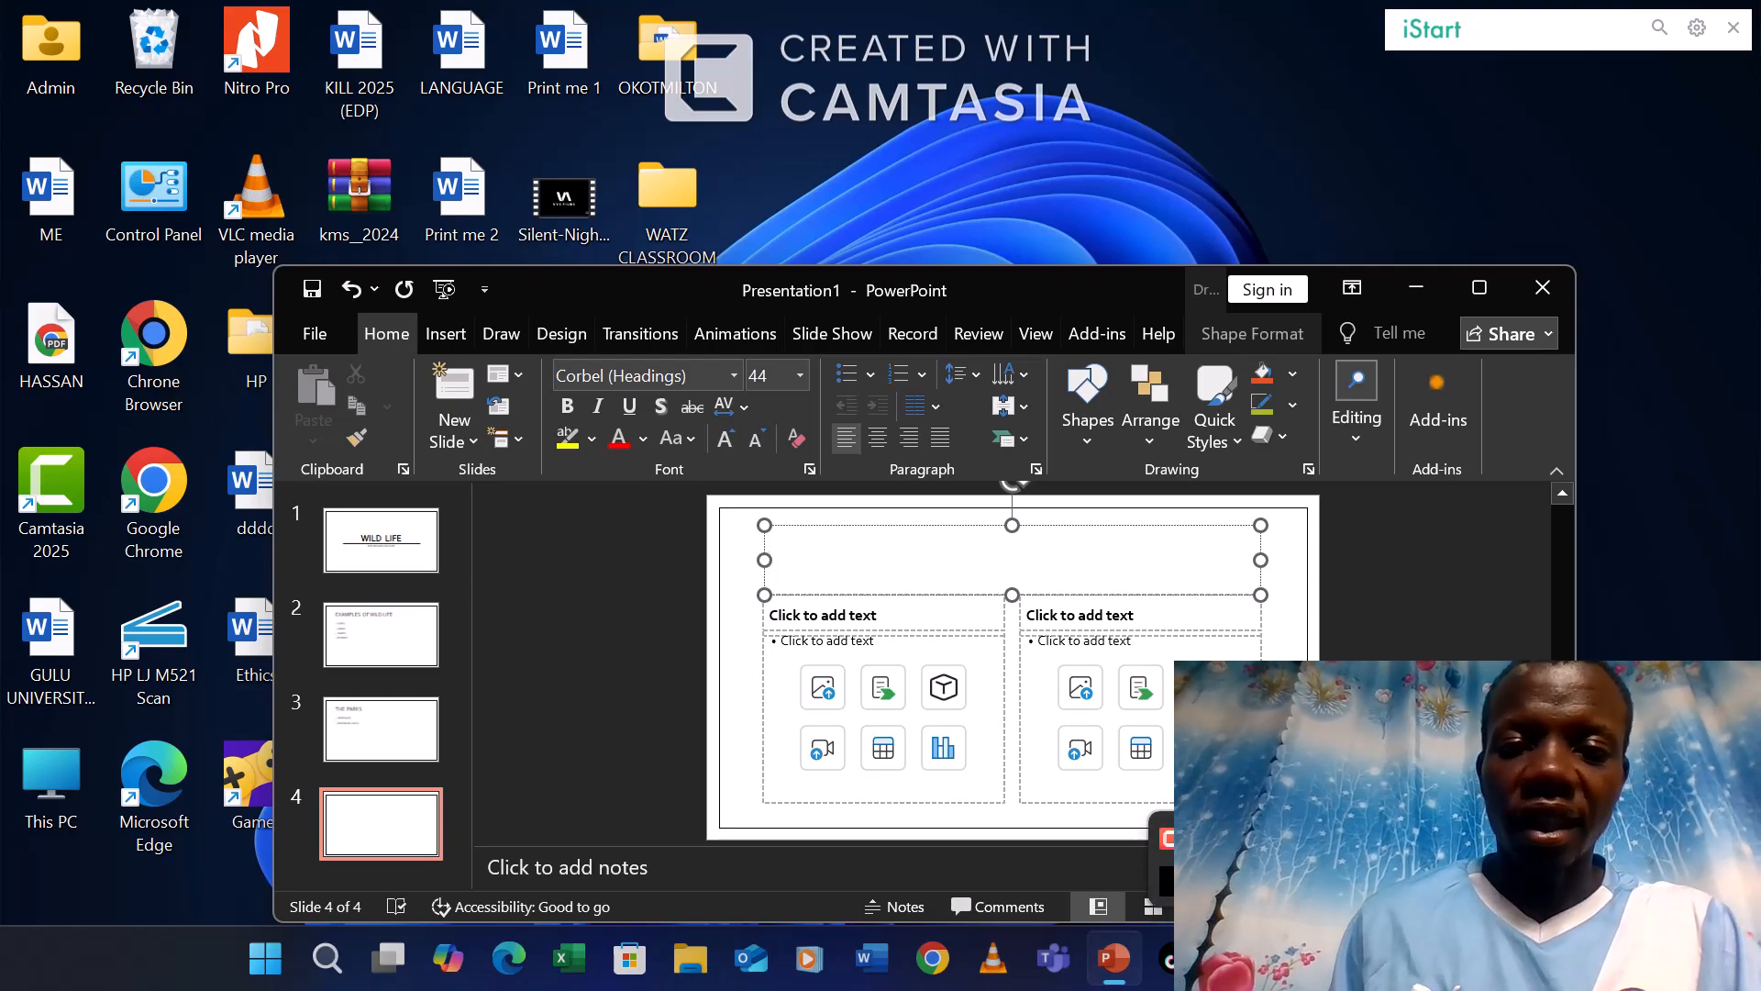
Head the two comparison columns on the fourth slide AQUATIC for the first and TERRESTRIAL for the second.
left_click(876, 607)
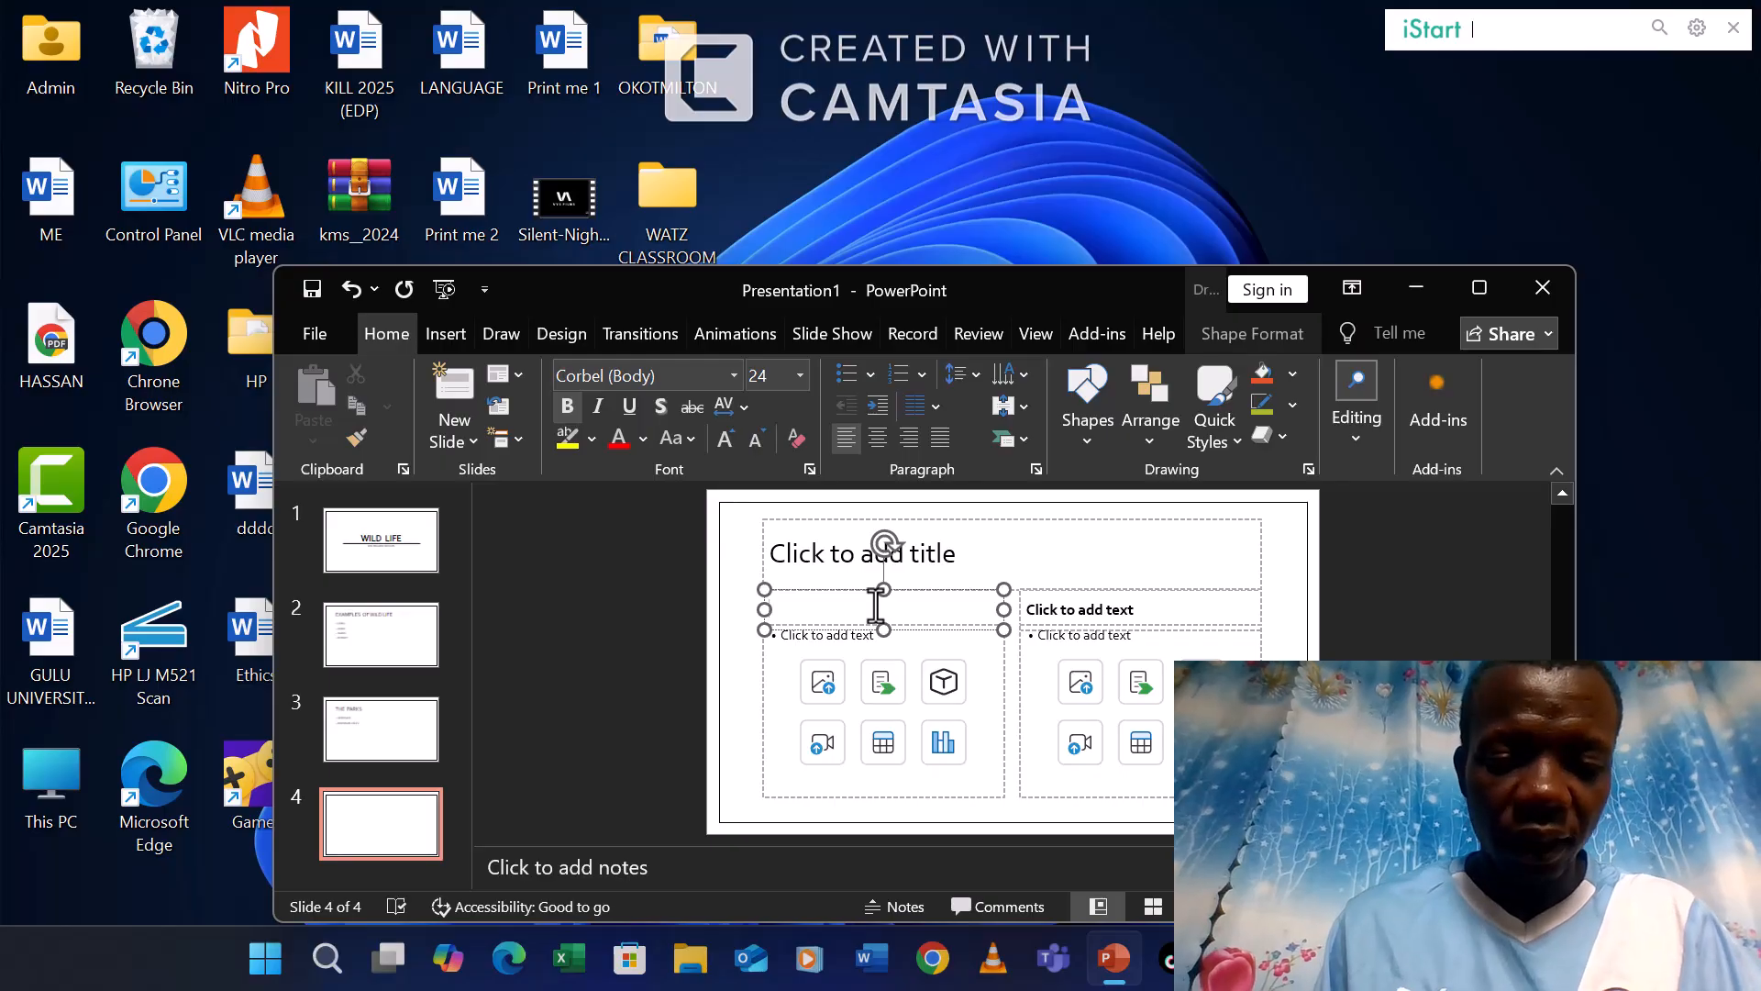
type("AQ")
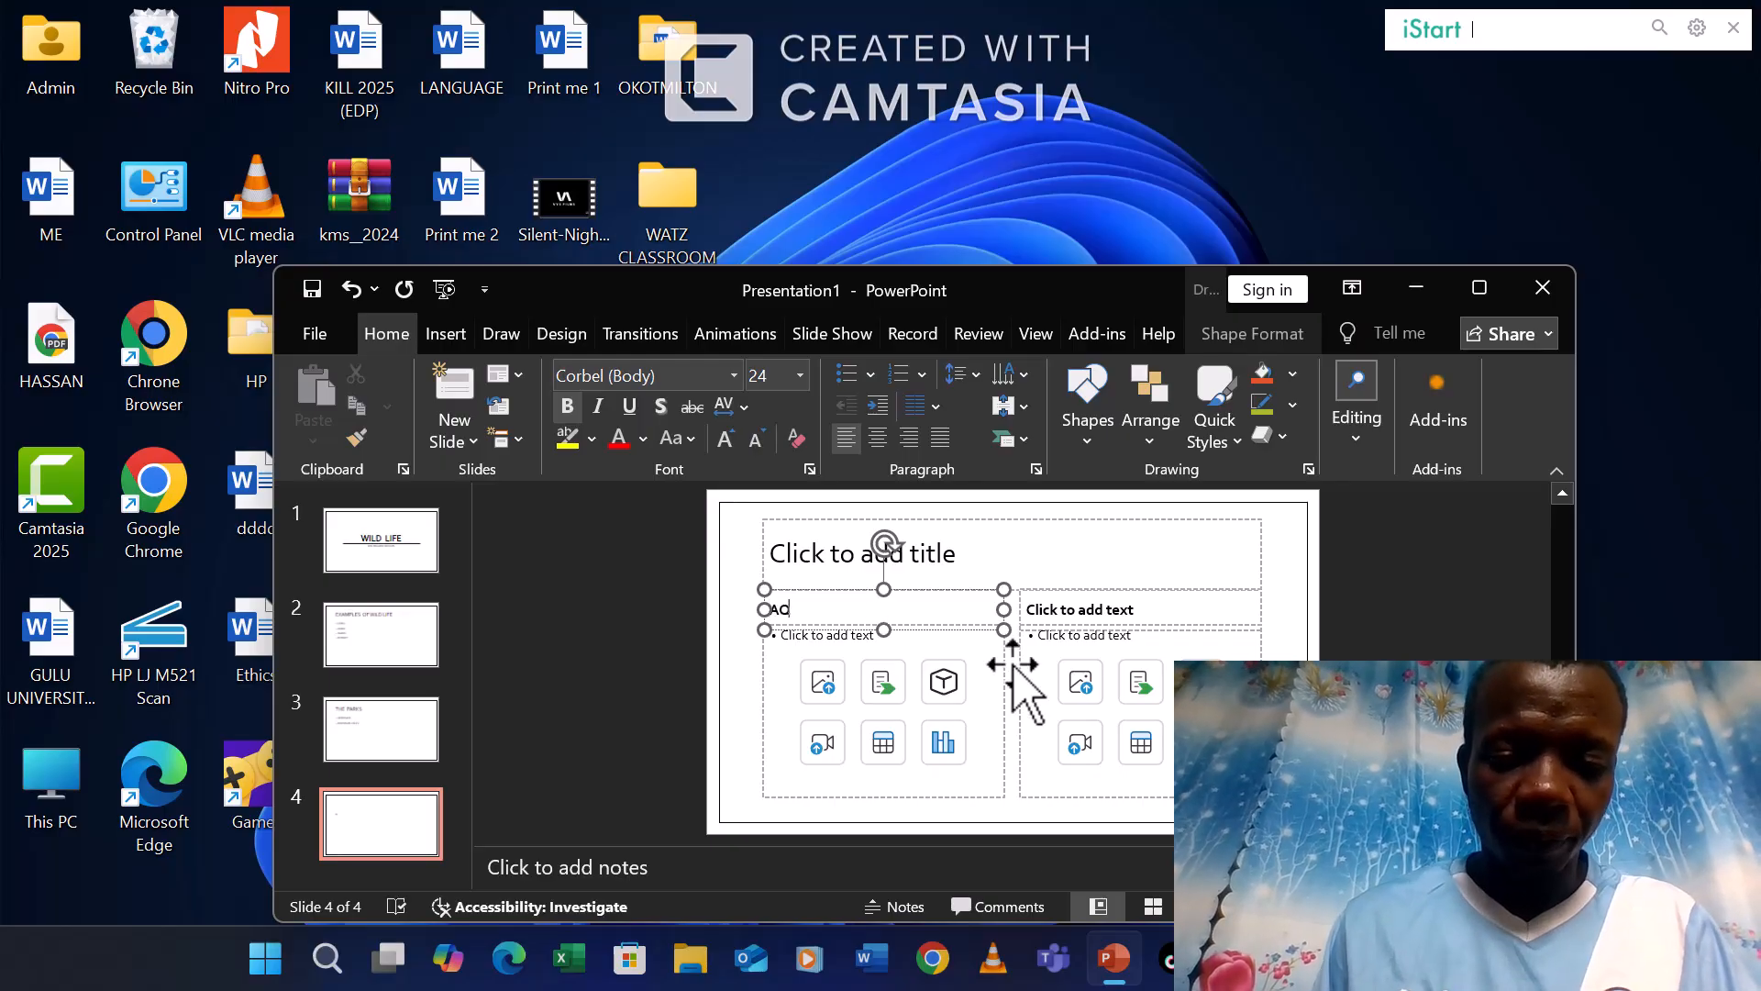
type("UATIC")
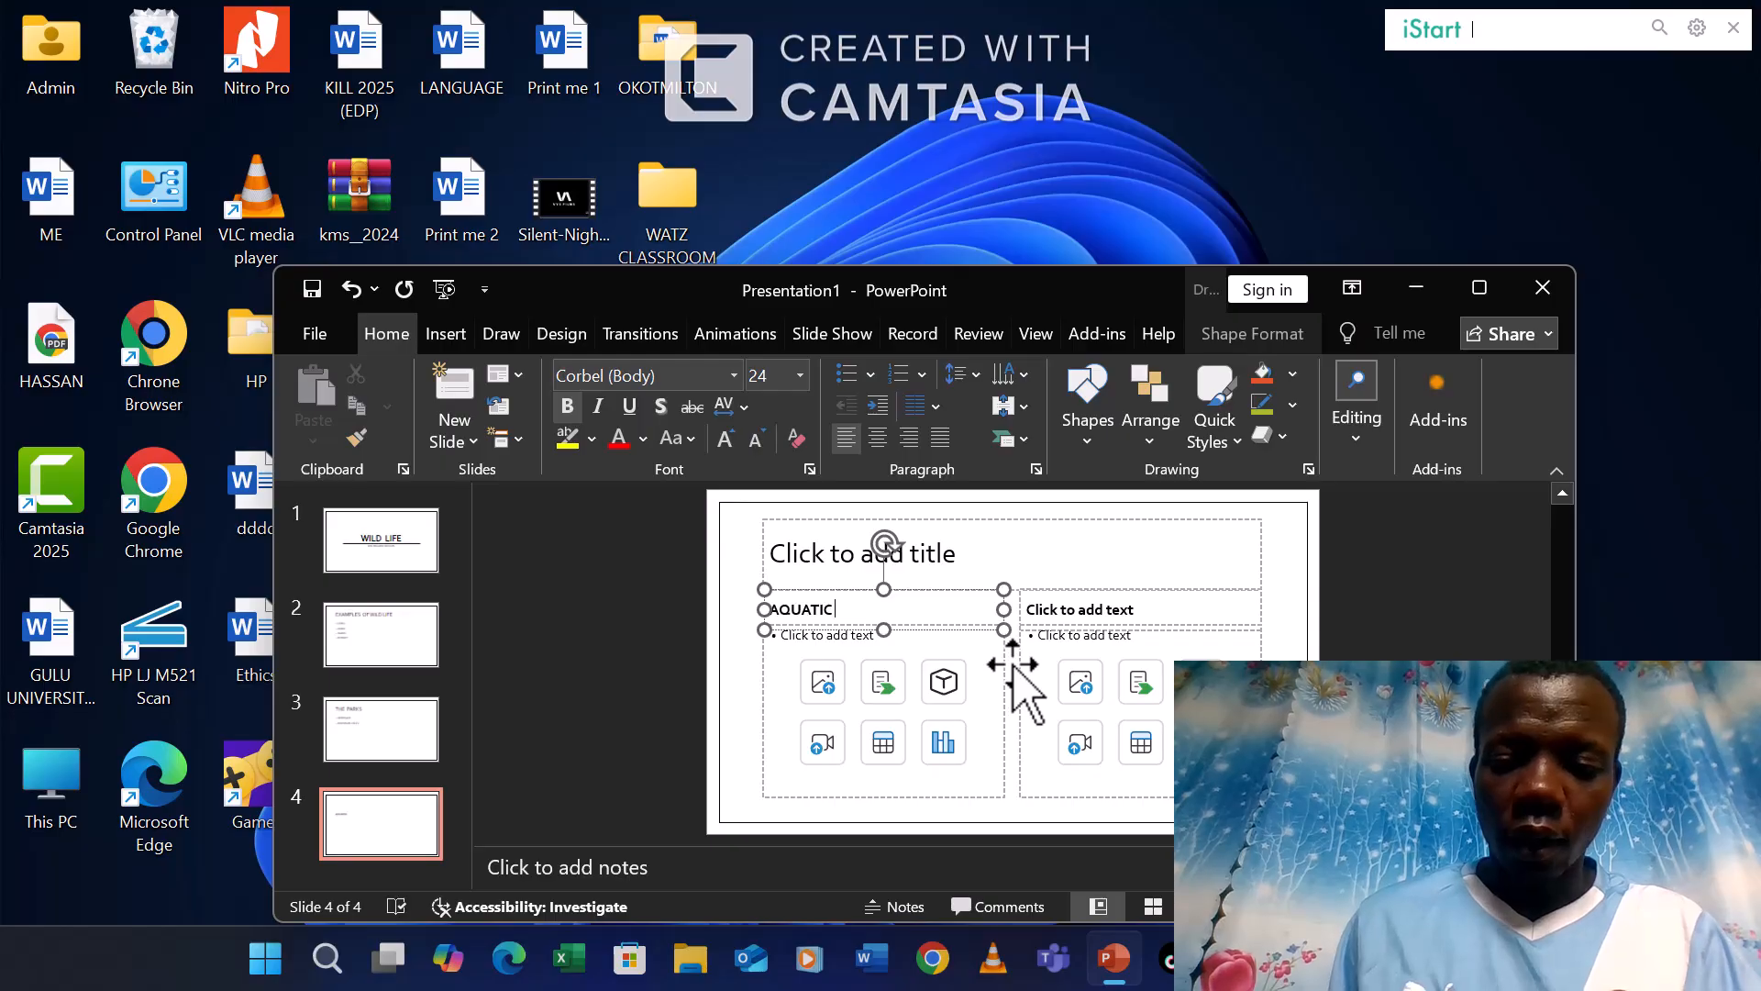
left_click(1167, 613)
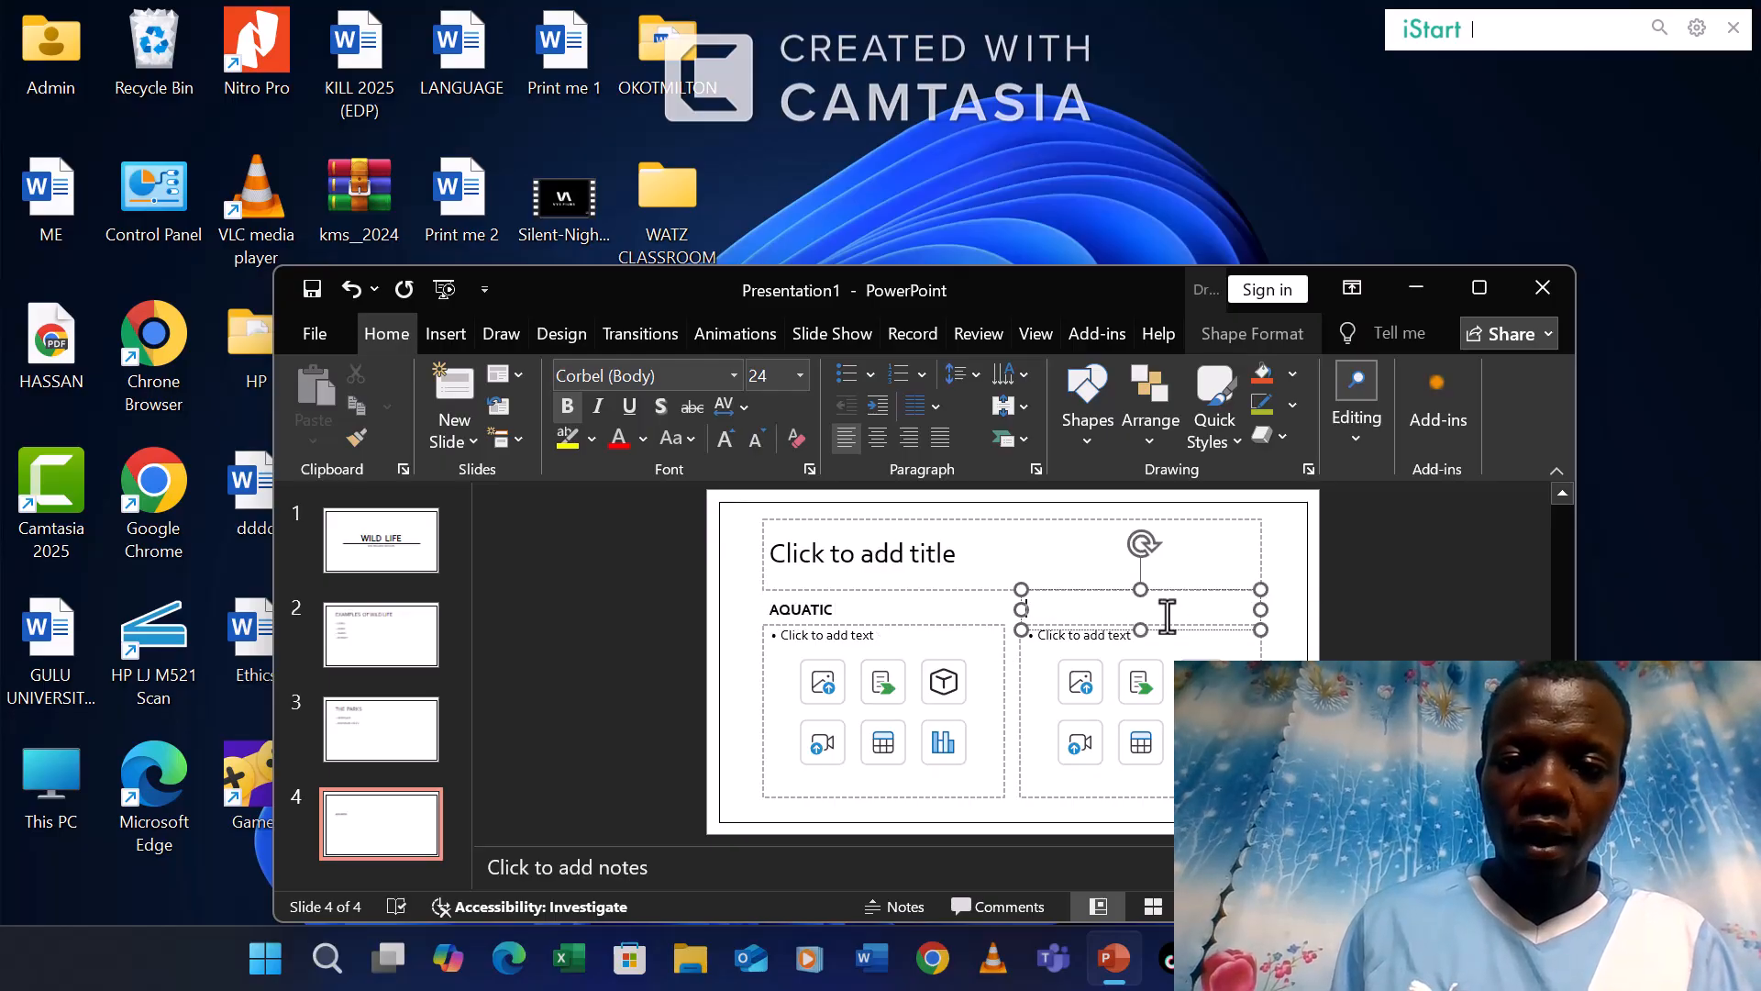
type("TE")
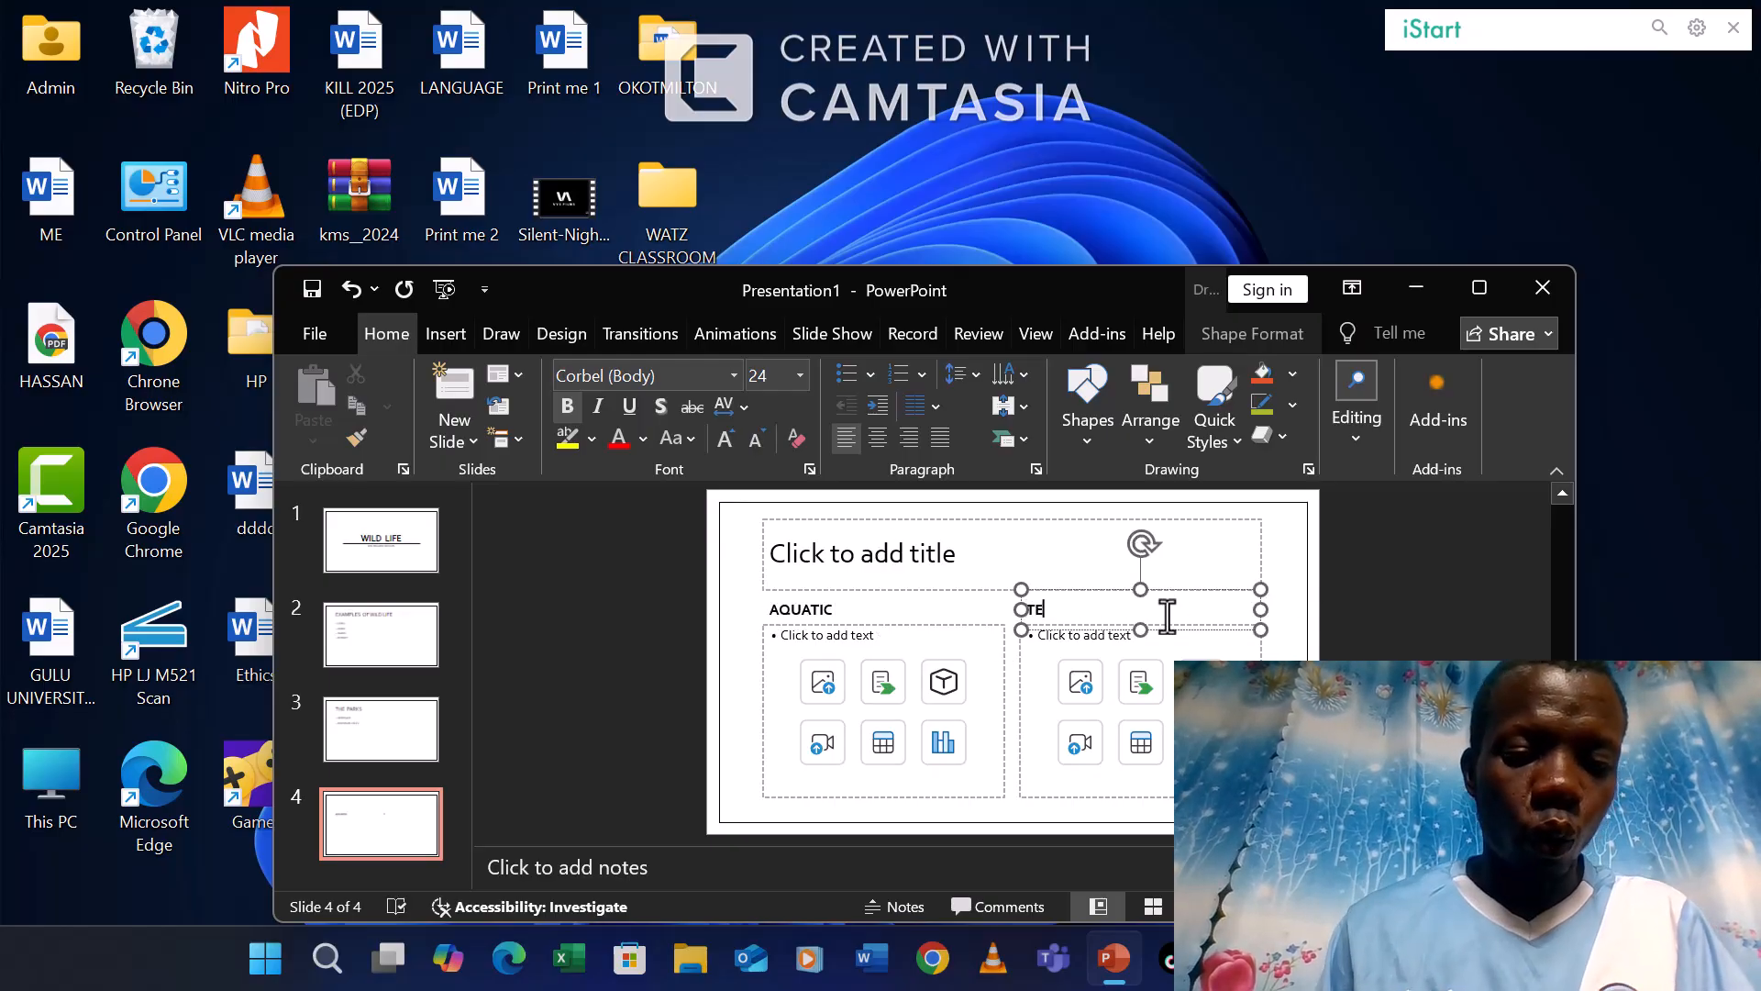
type("RREST")
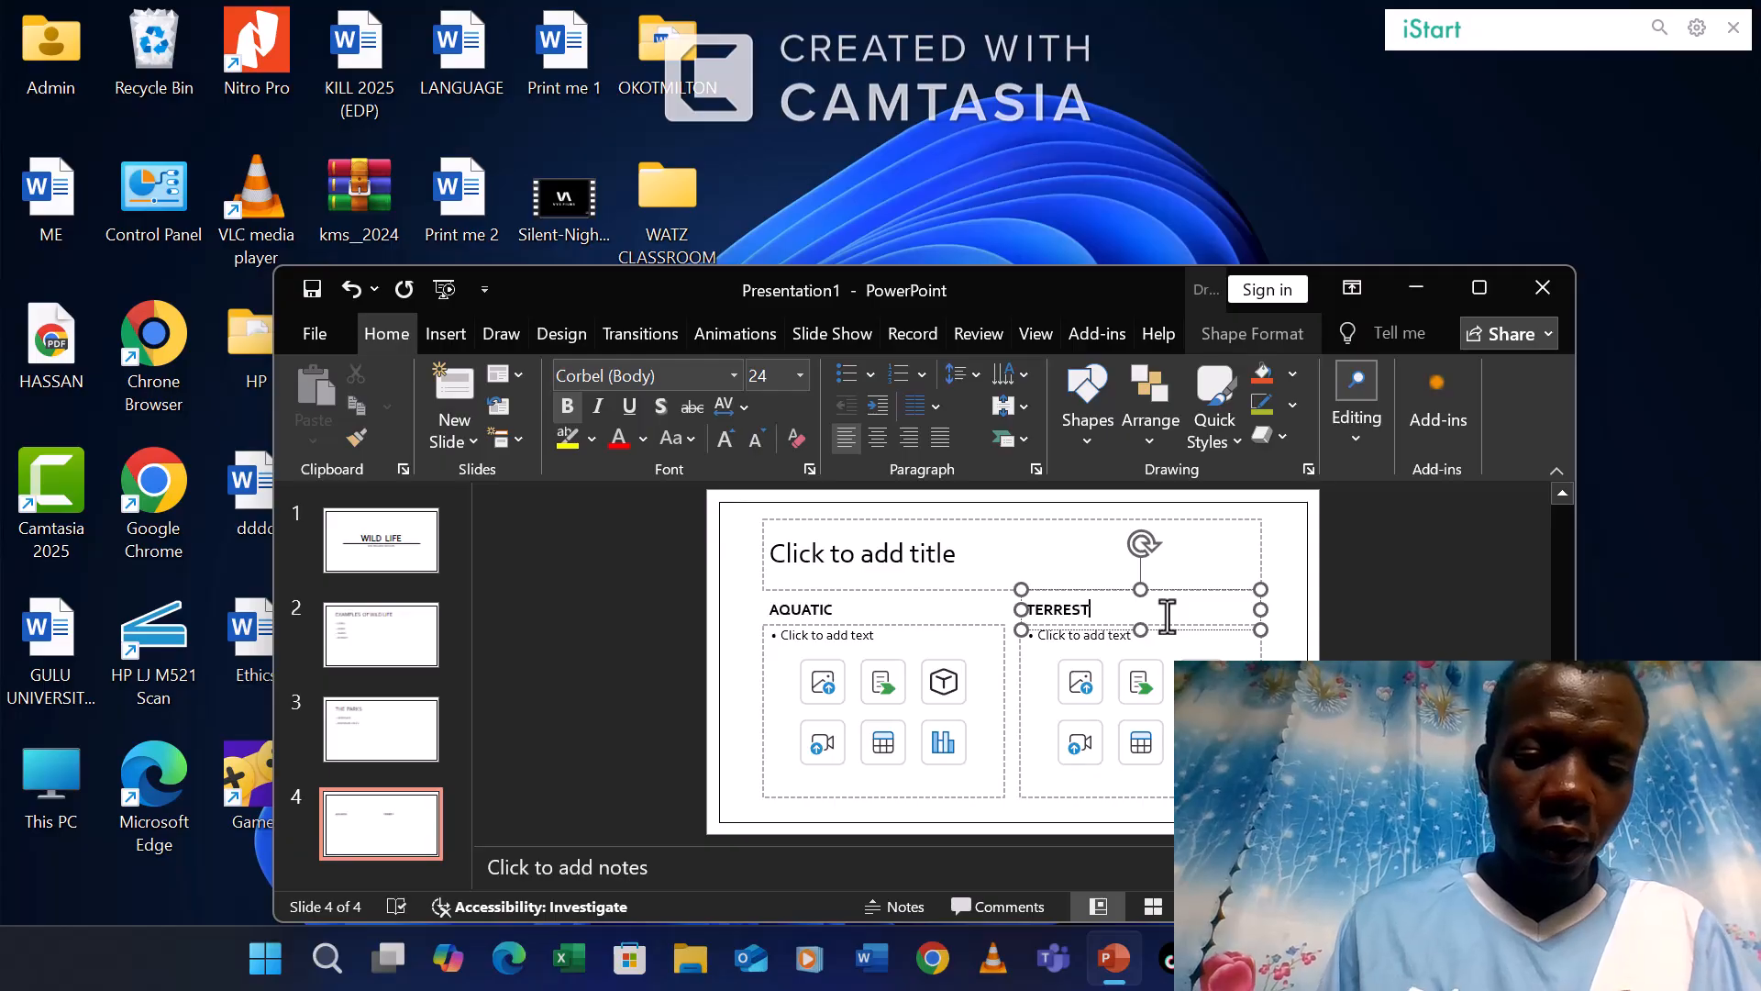
type("RIAL")
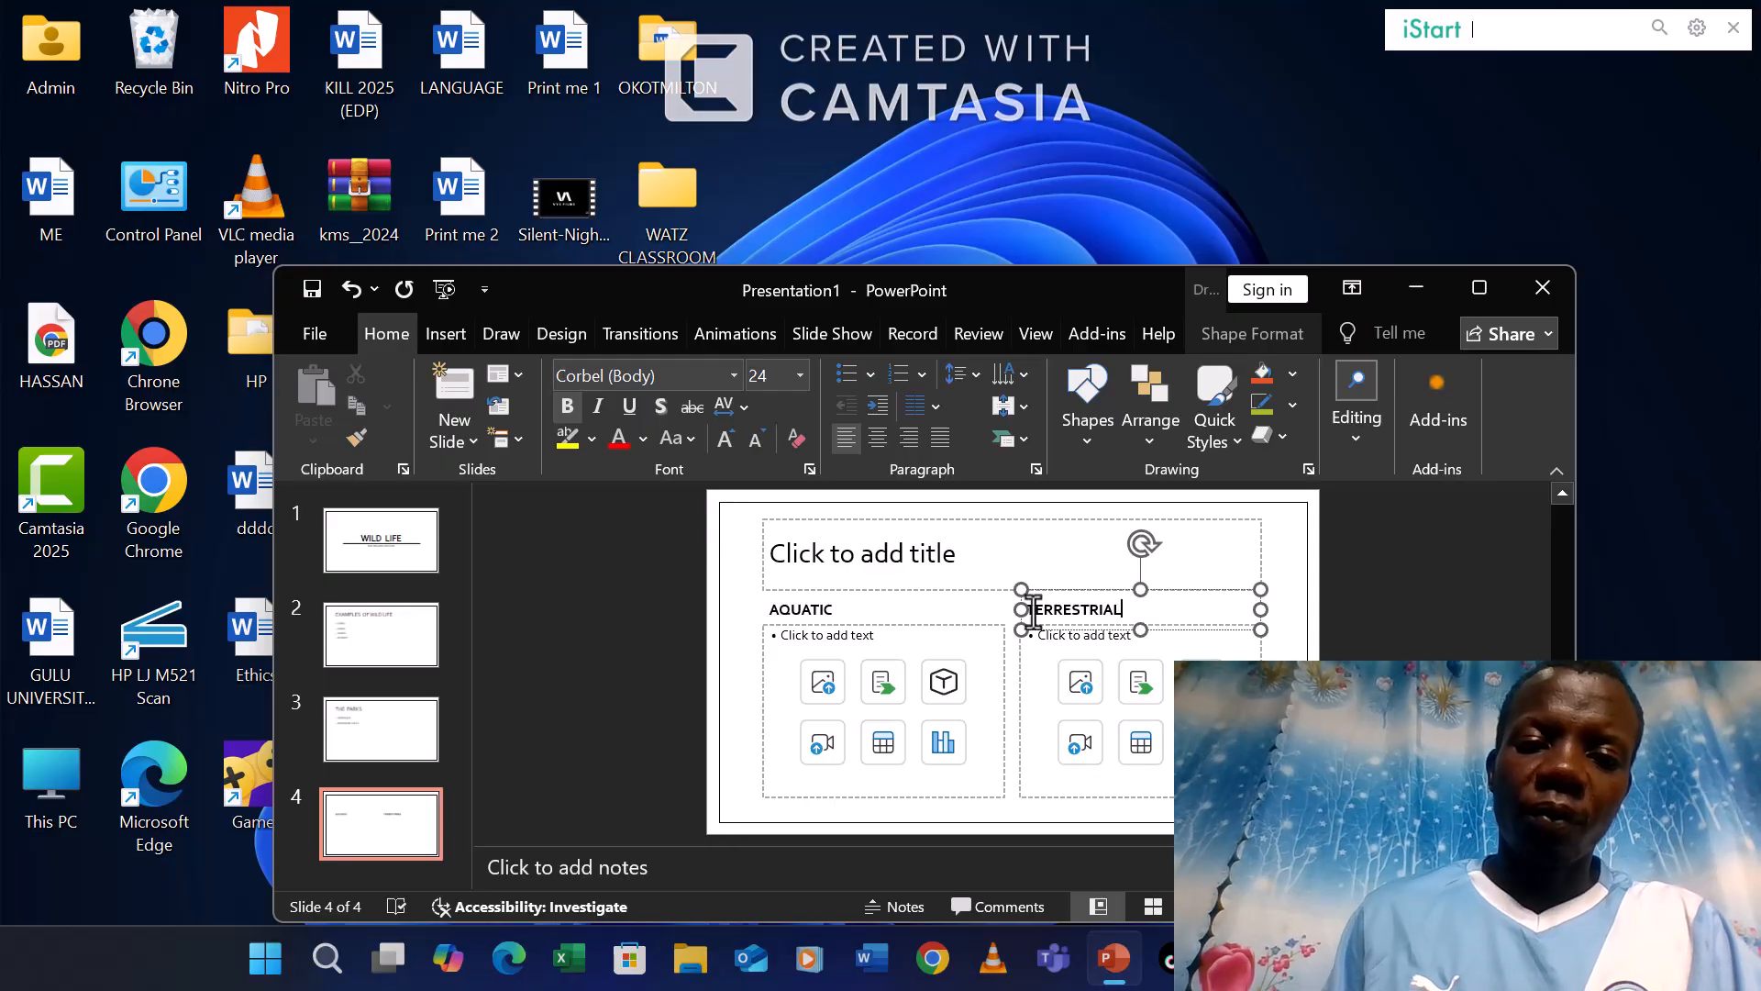
Enter COMPARISON OF AQUATIC AND TERRESTRIAL as the title of the fourth slide.
left_click(805, 554)
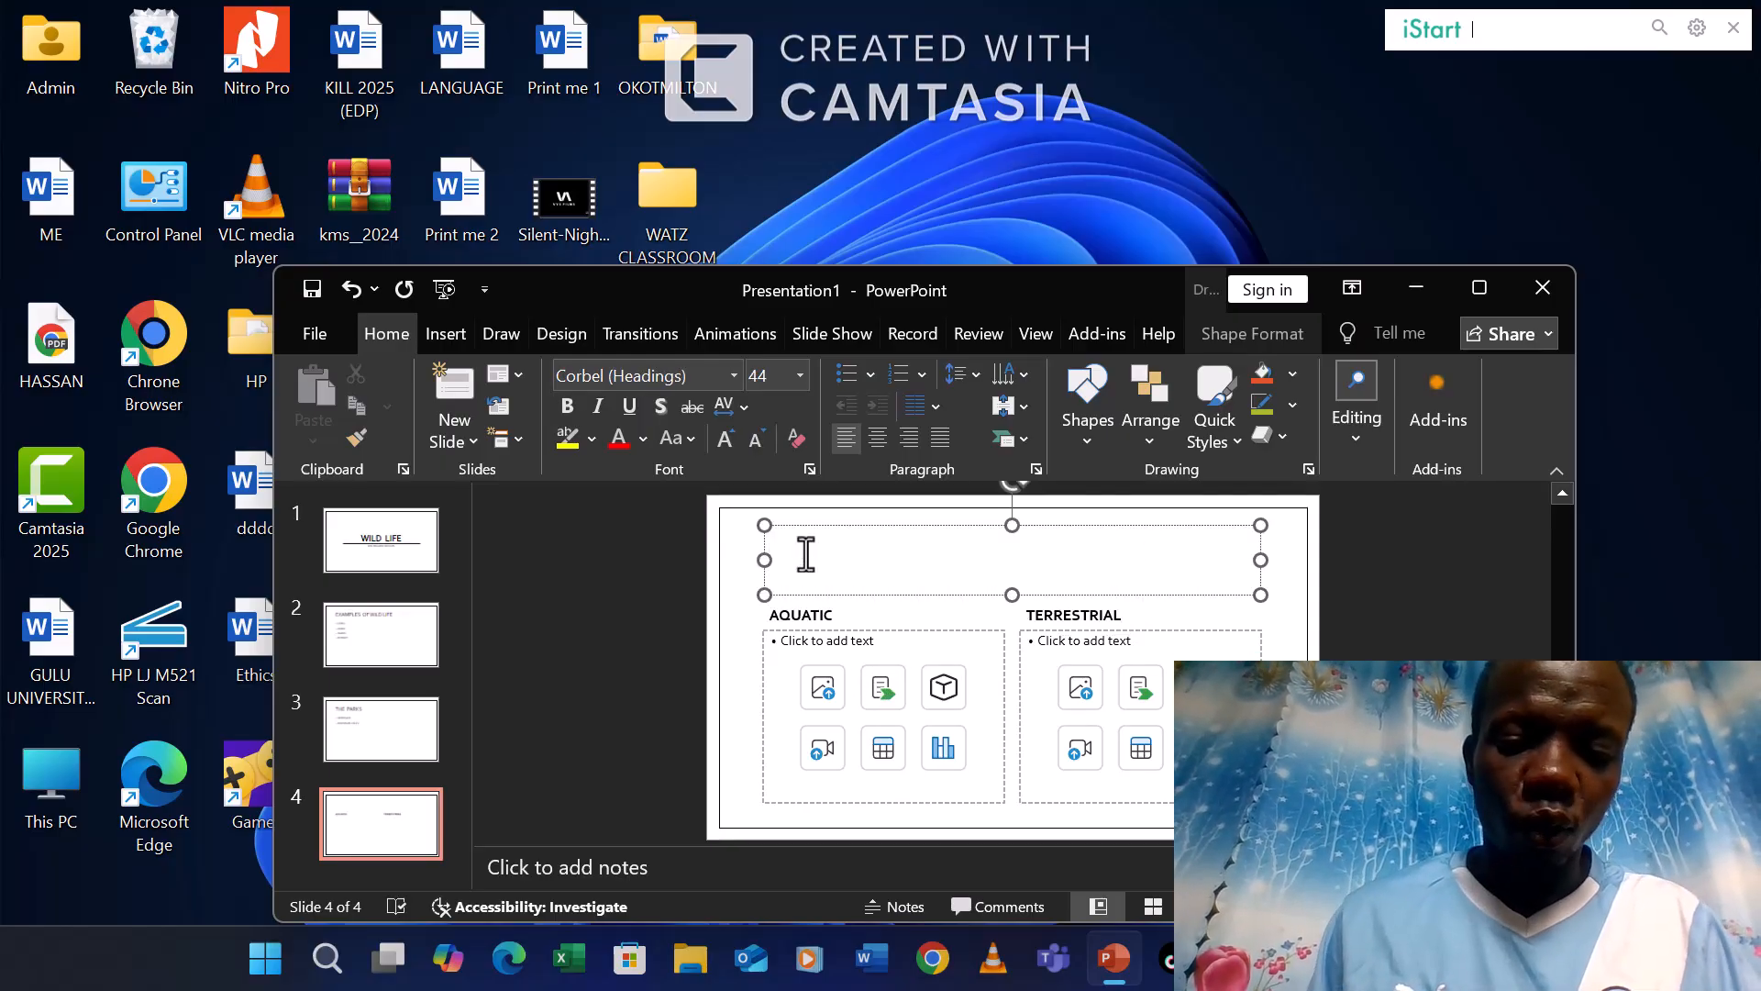
type("coMPAR")
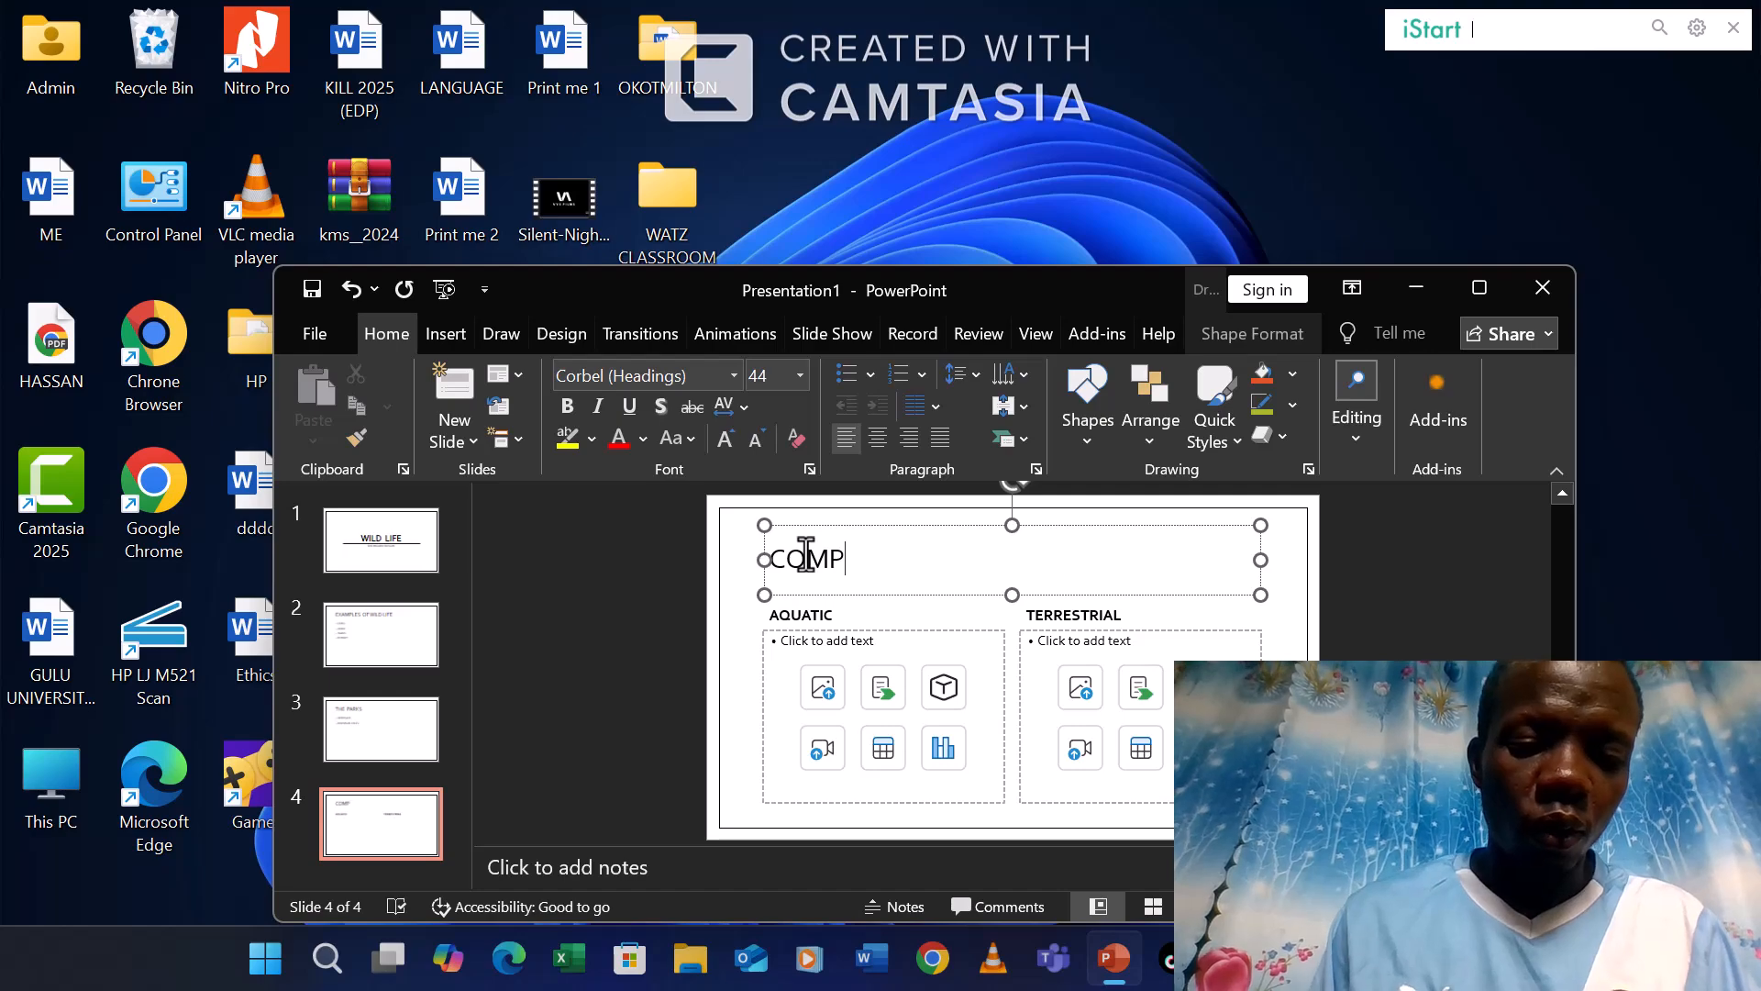
type("IO")
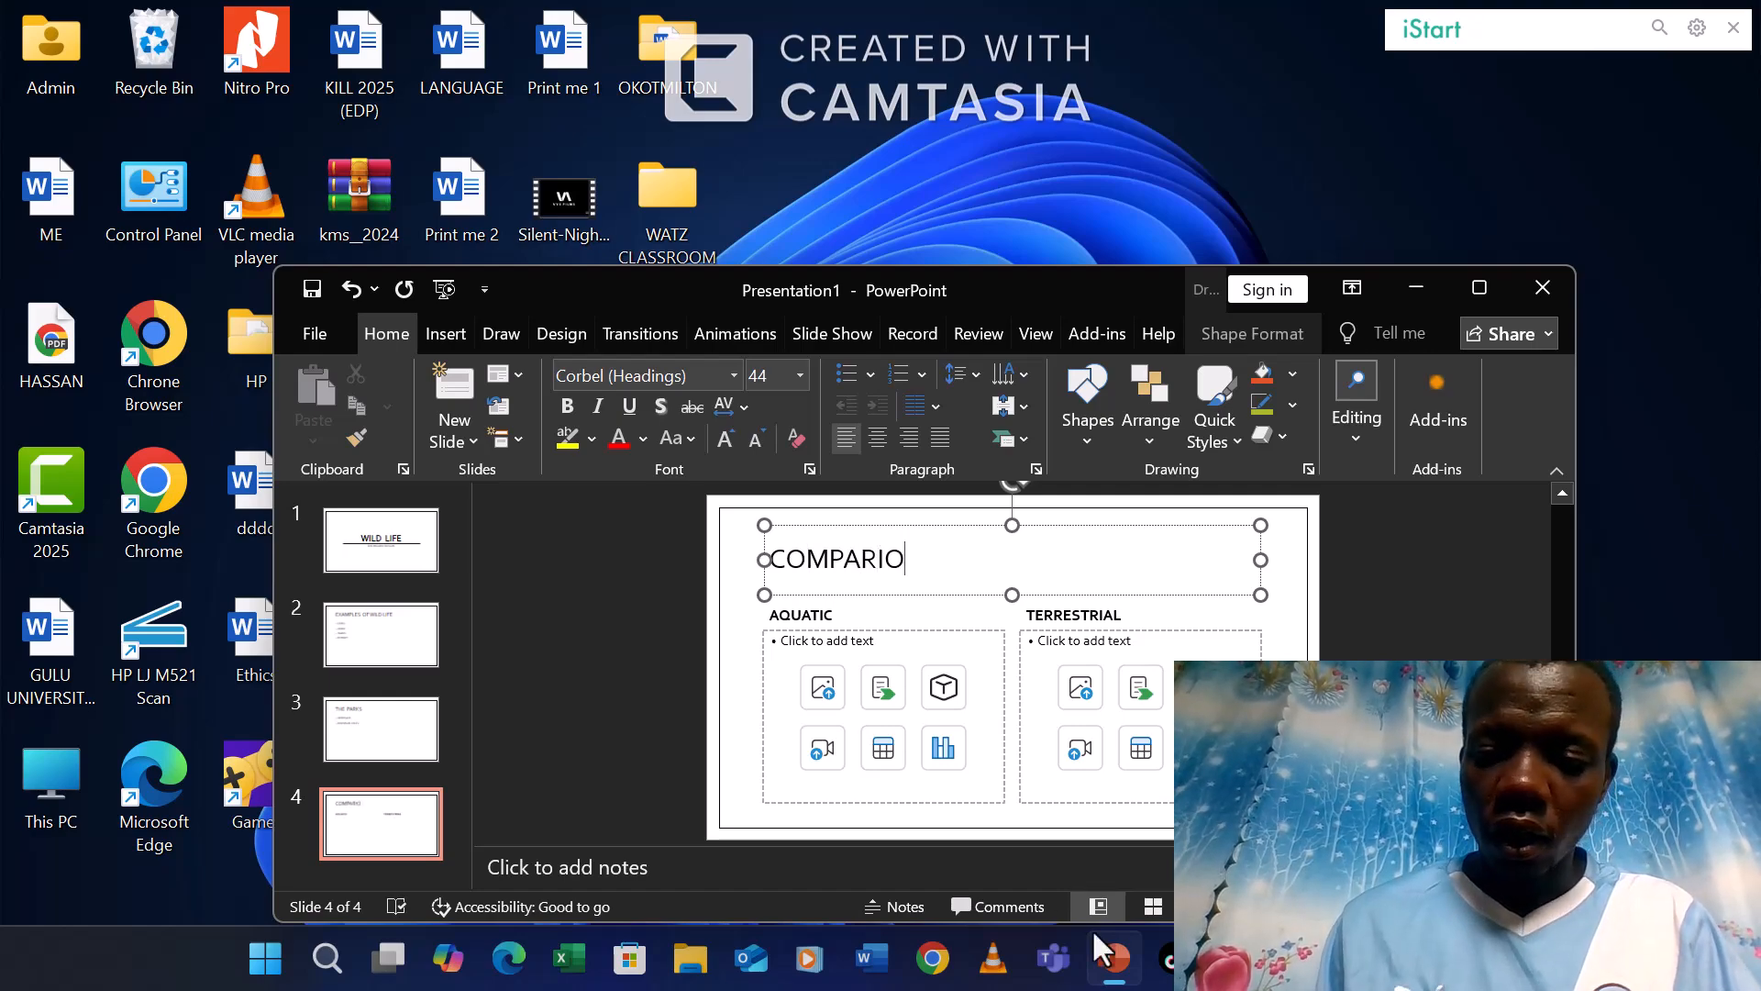
key("BackSpace")
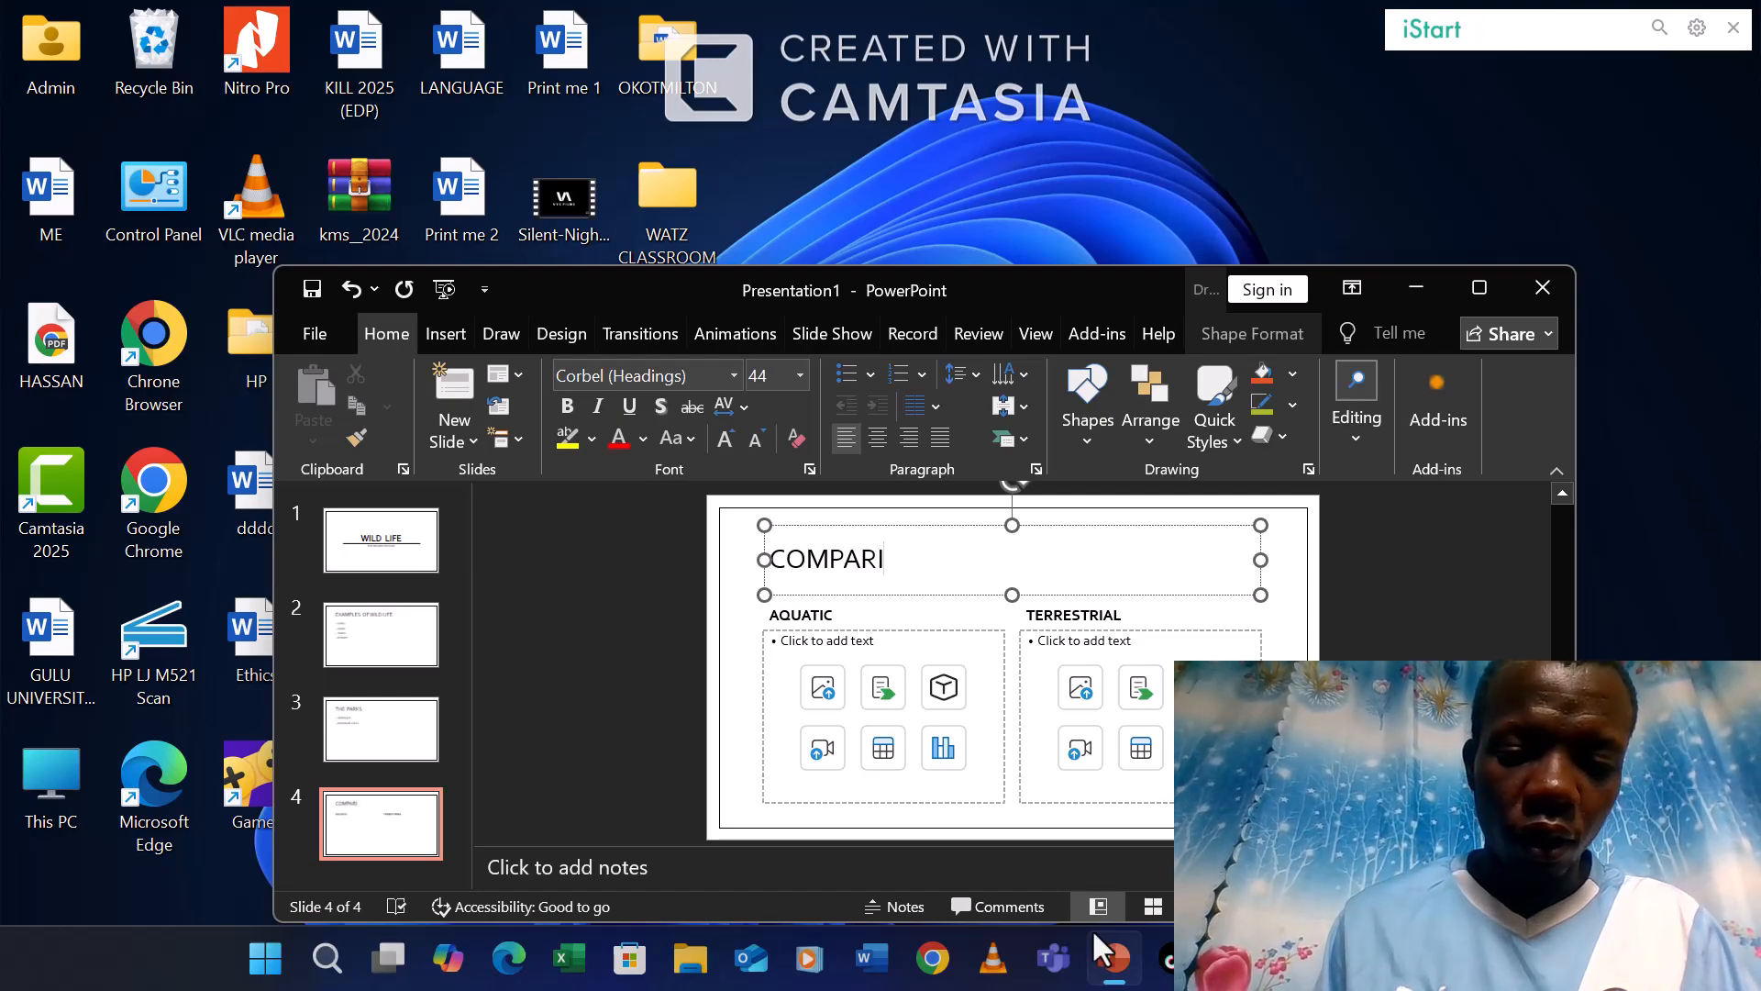
type("SON  OF")
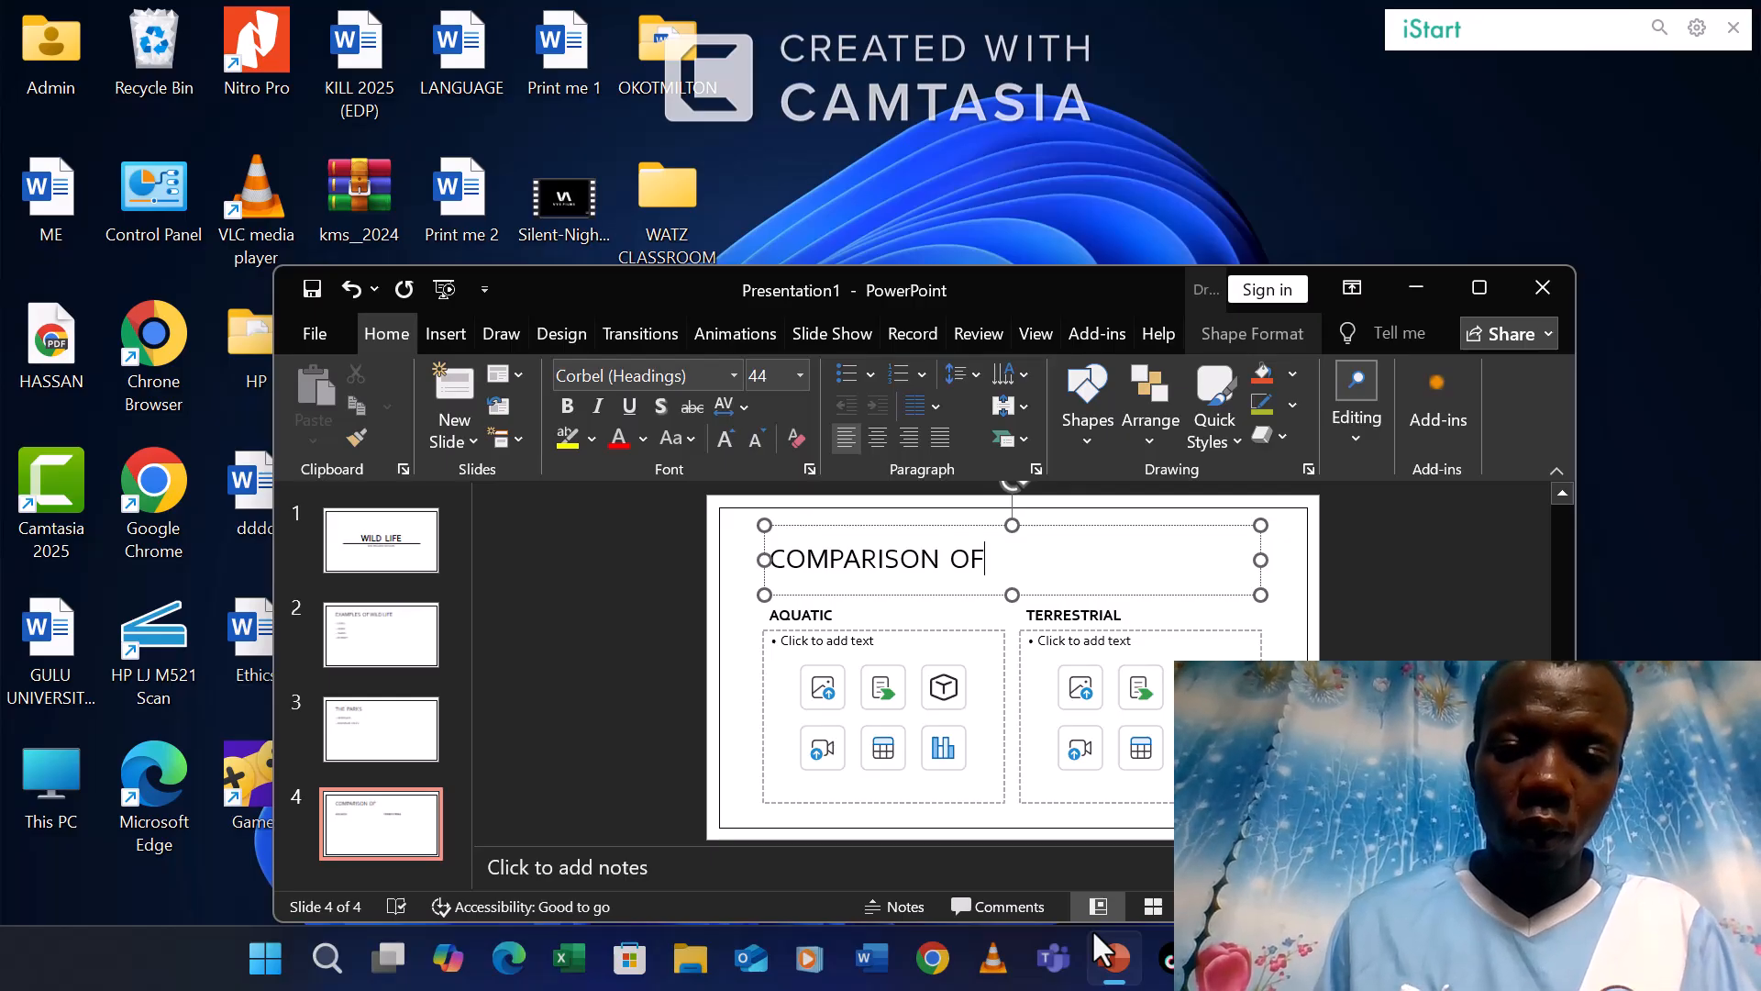
type(" A")
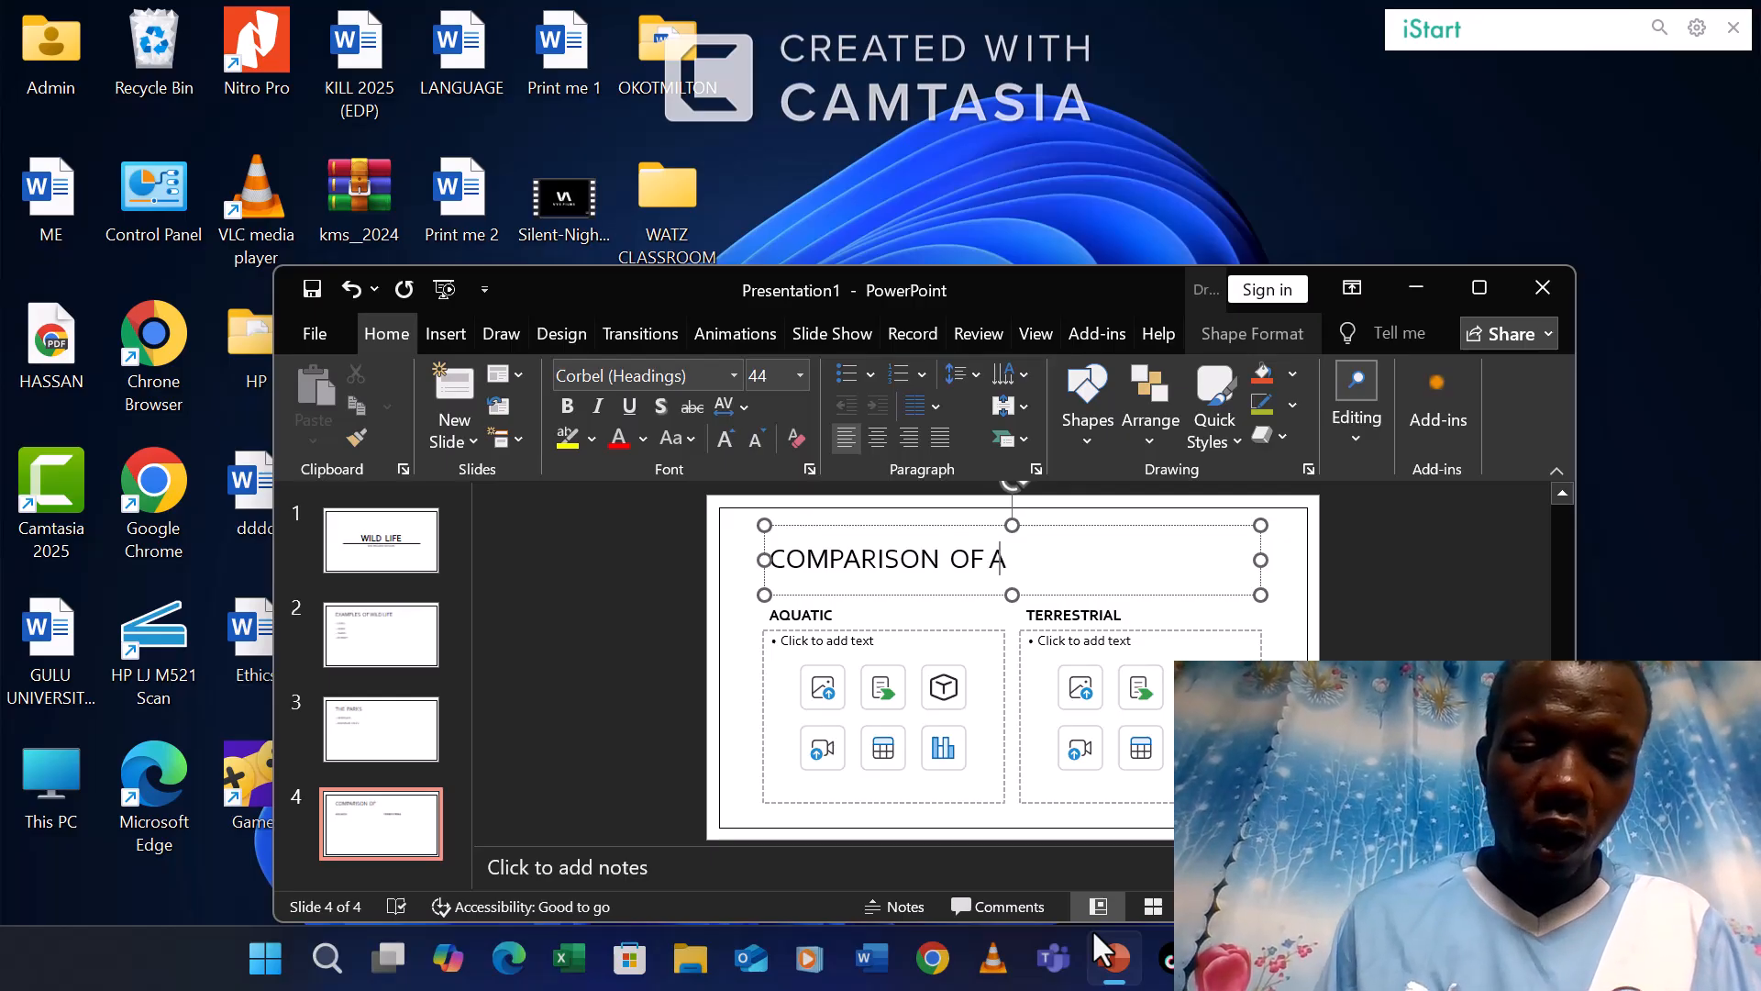
type("QUA")
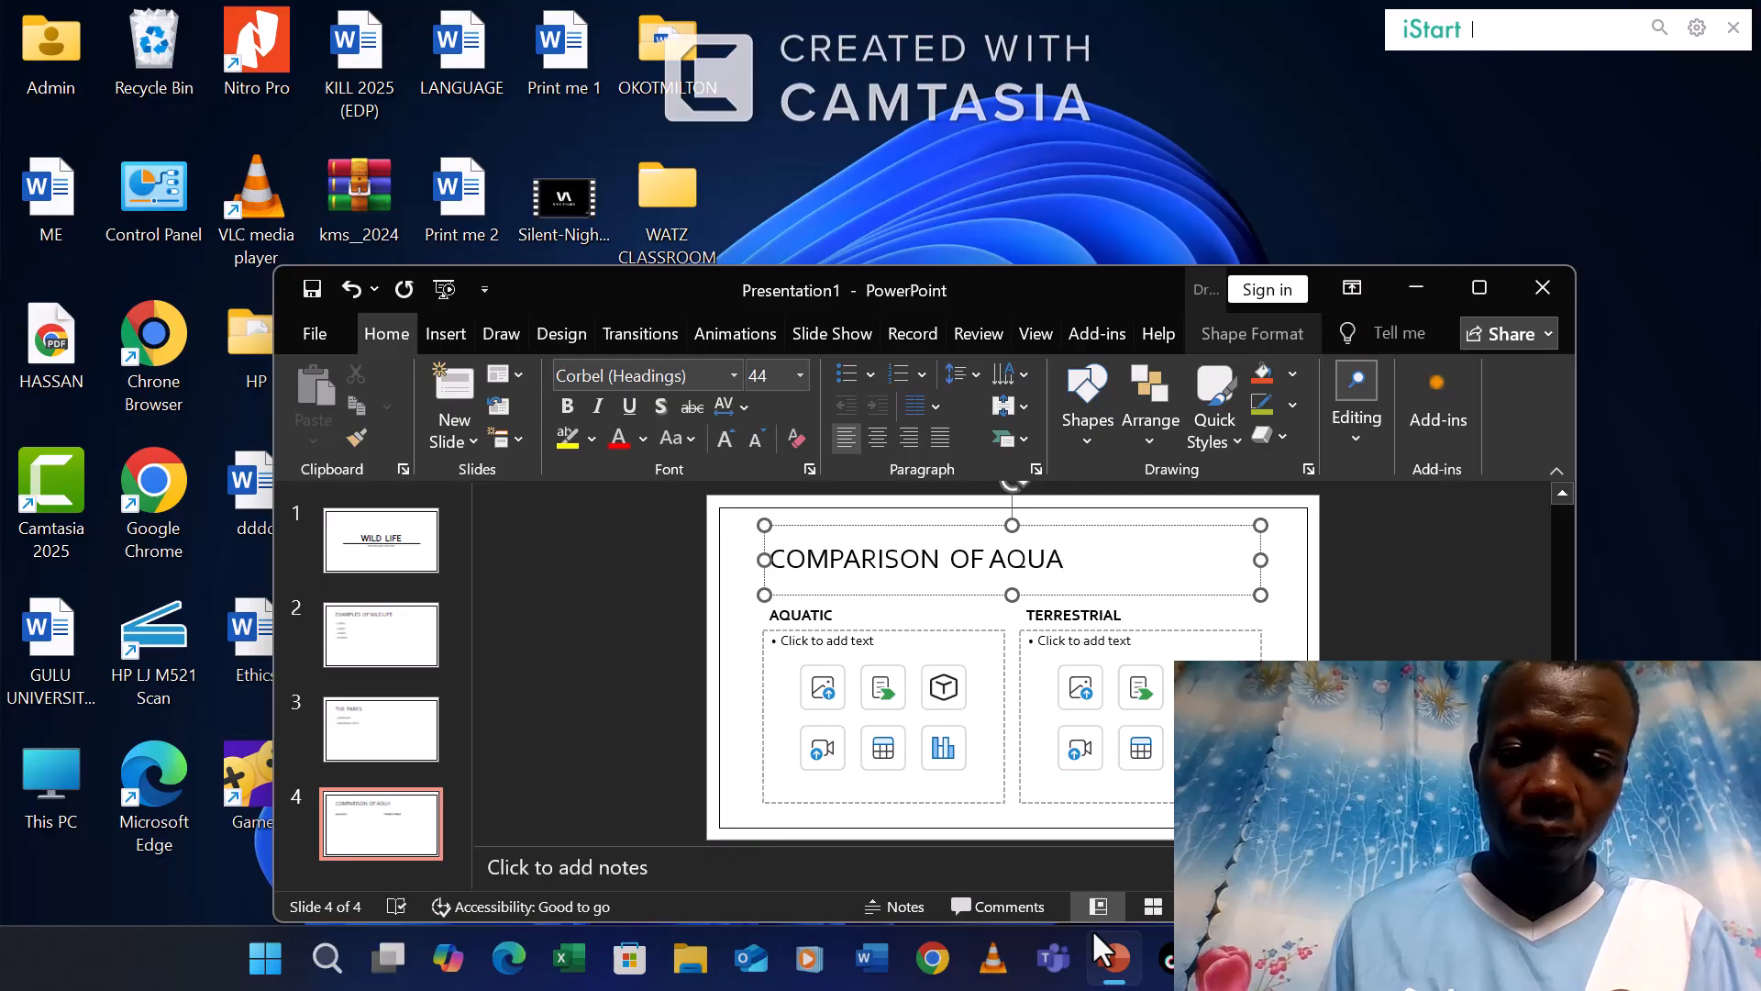
type("TIC")
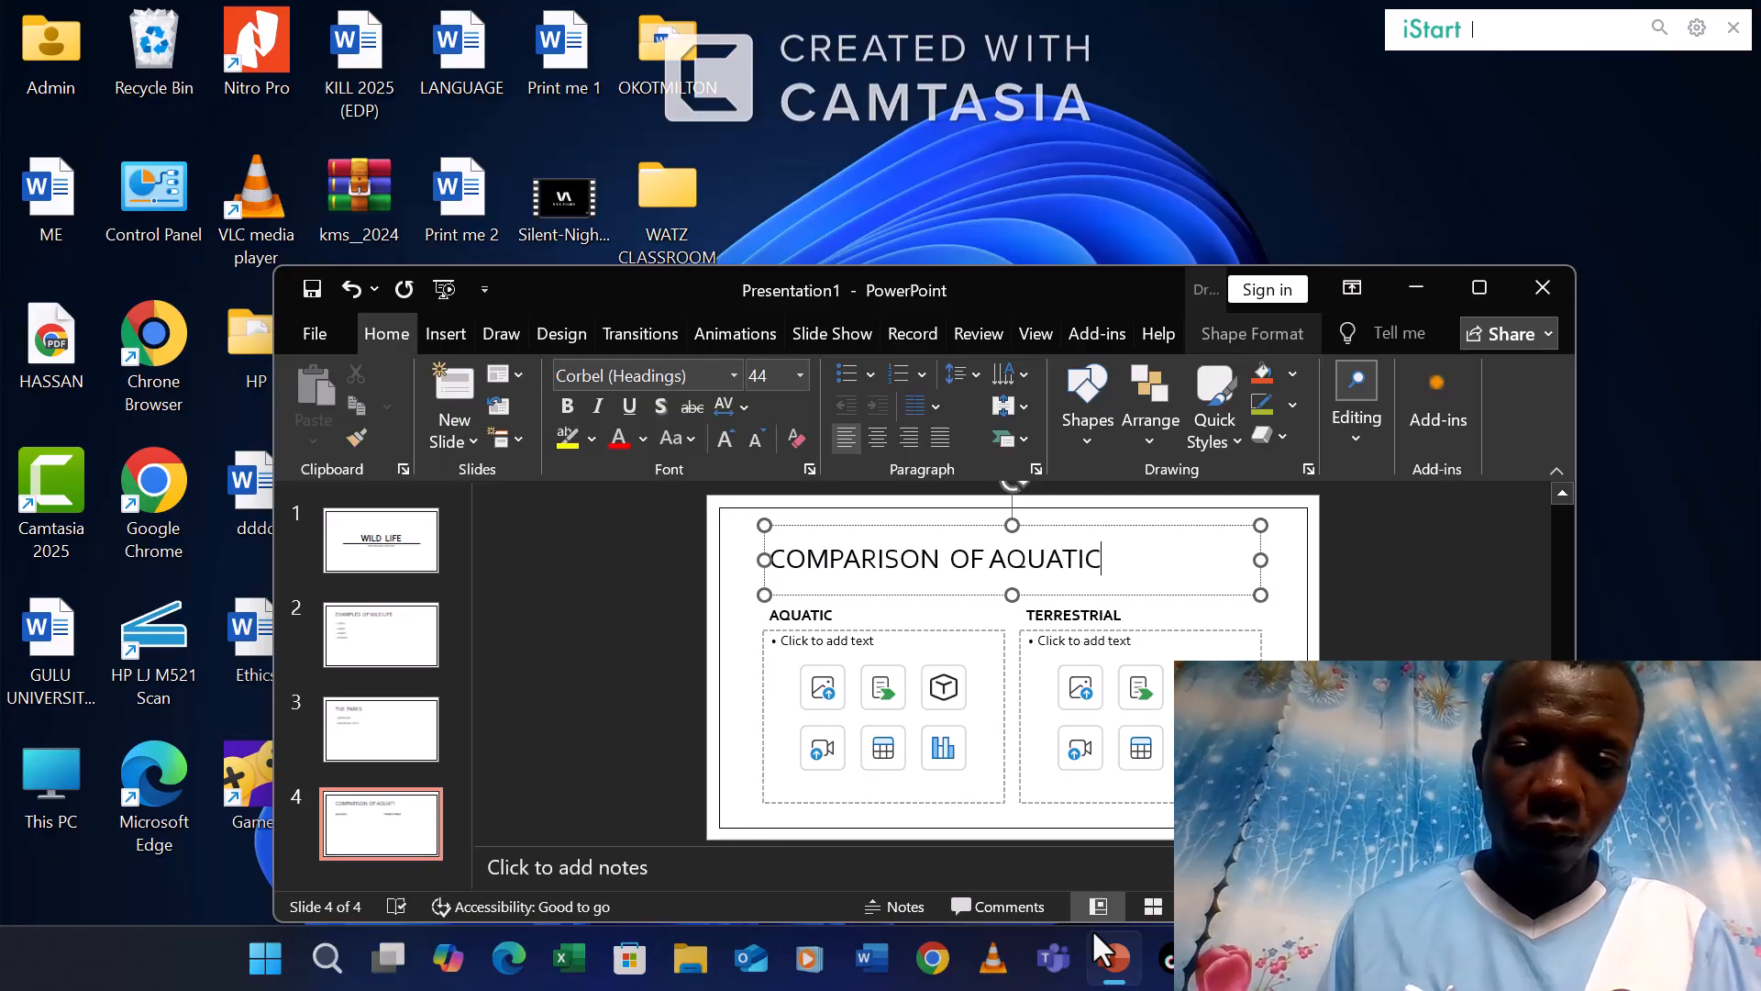
type(" A")
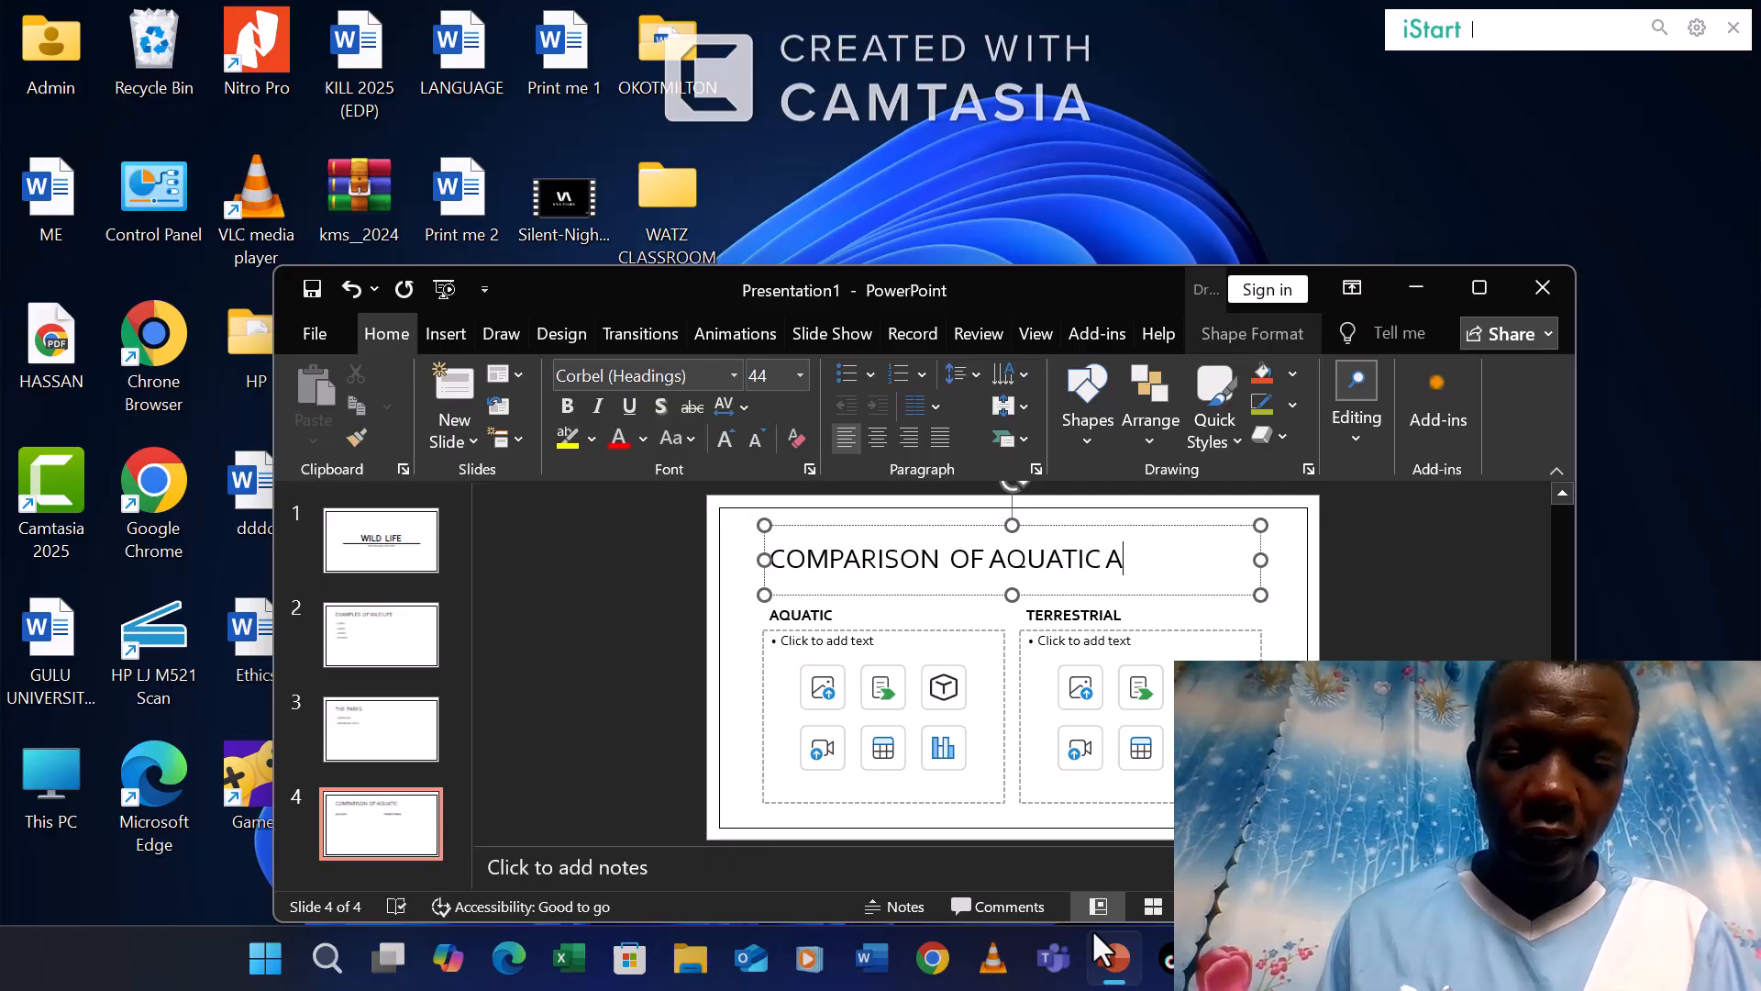
type("ND TE")
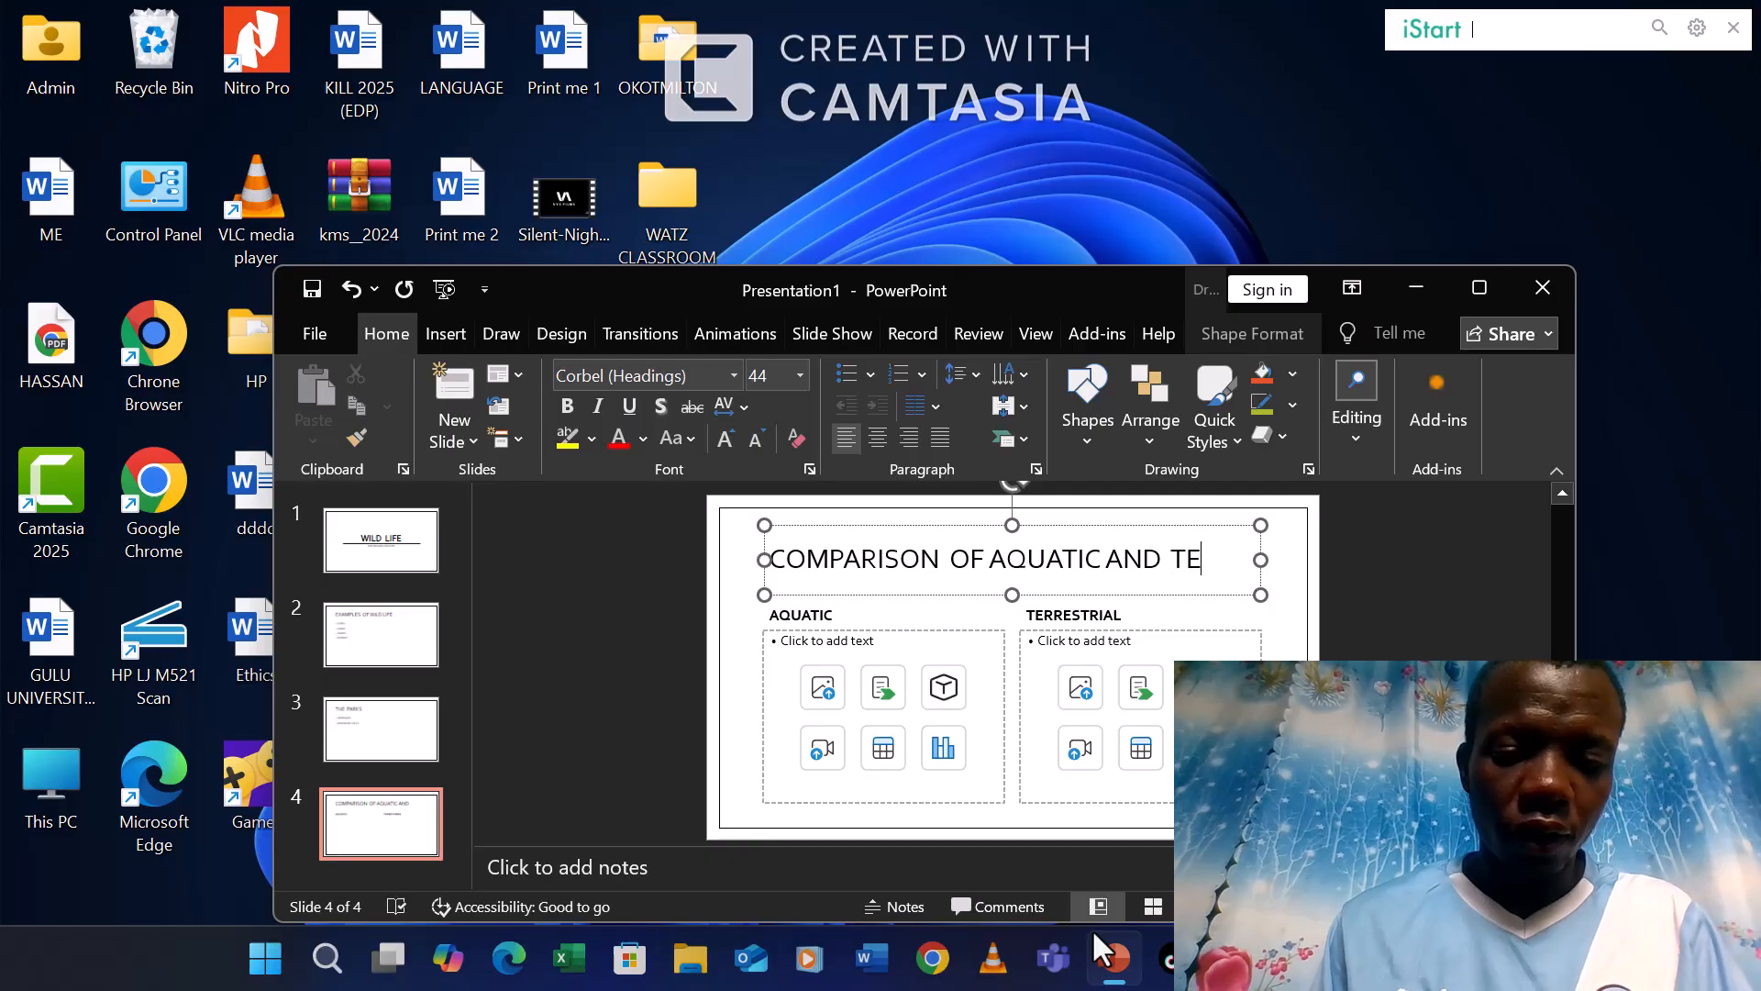
type("RRES")
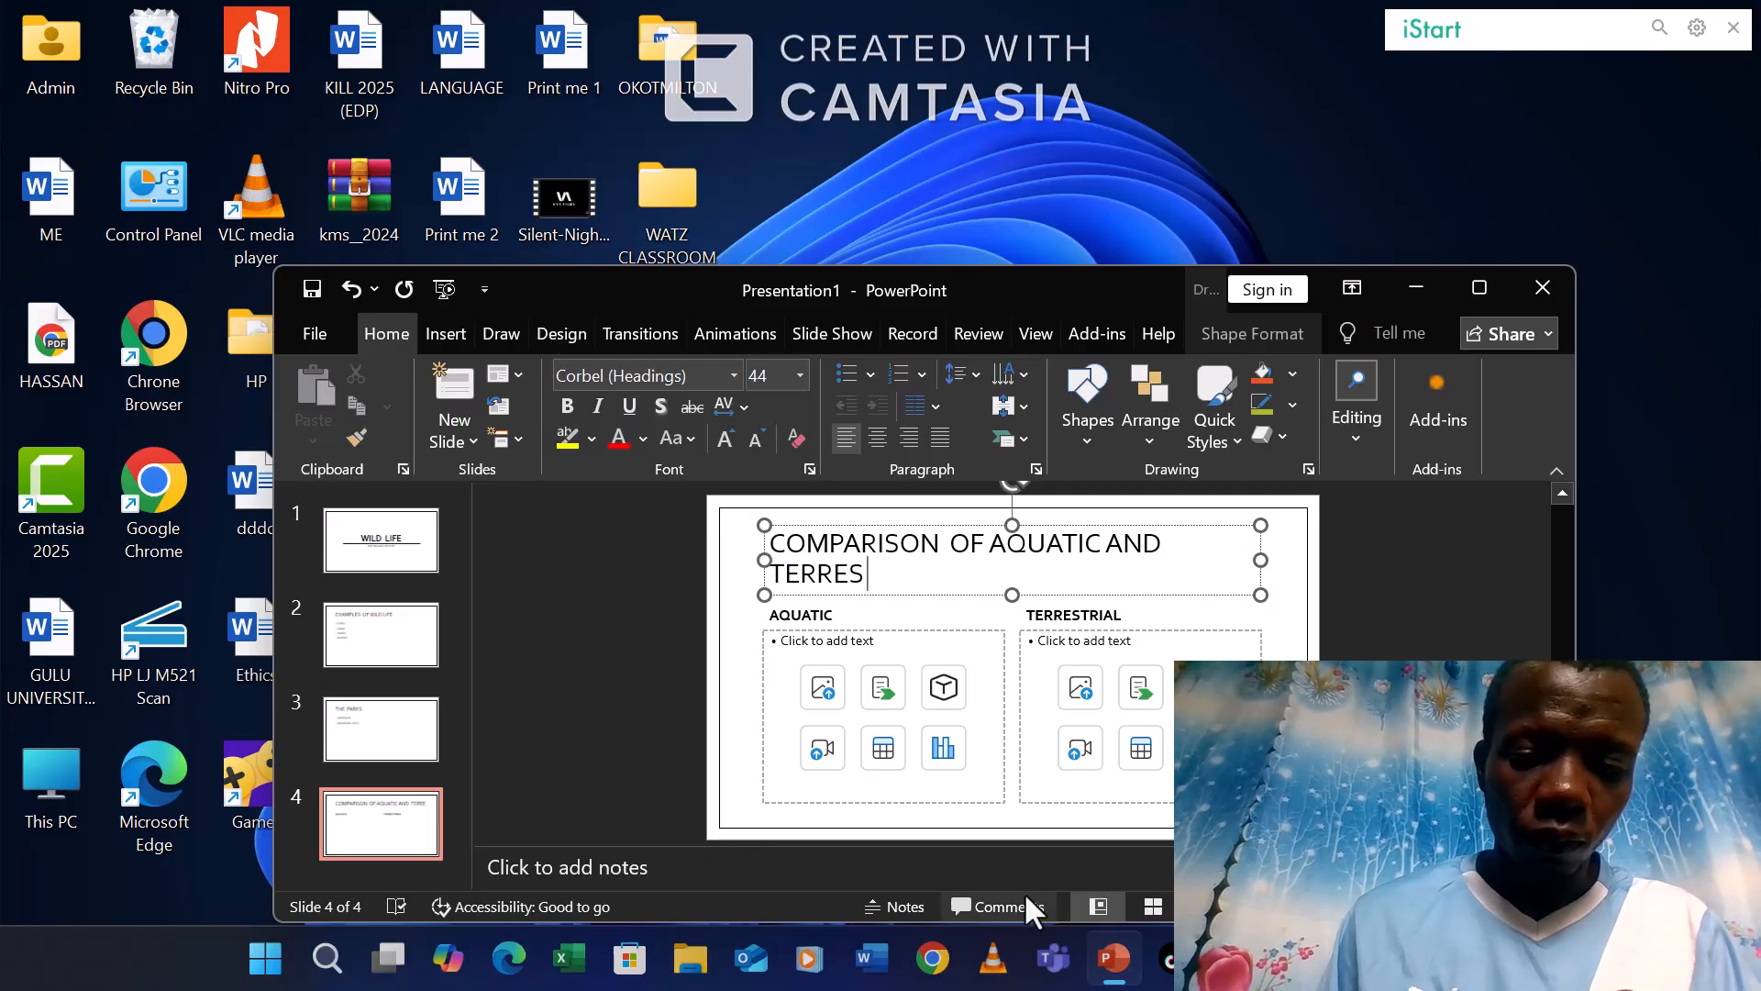
type("TRIAL")
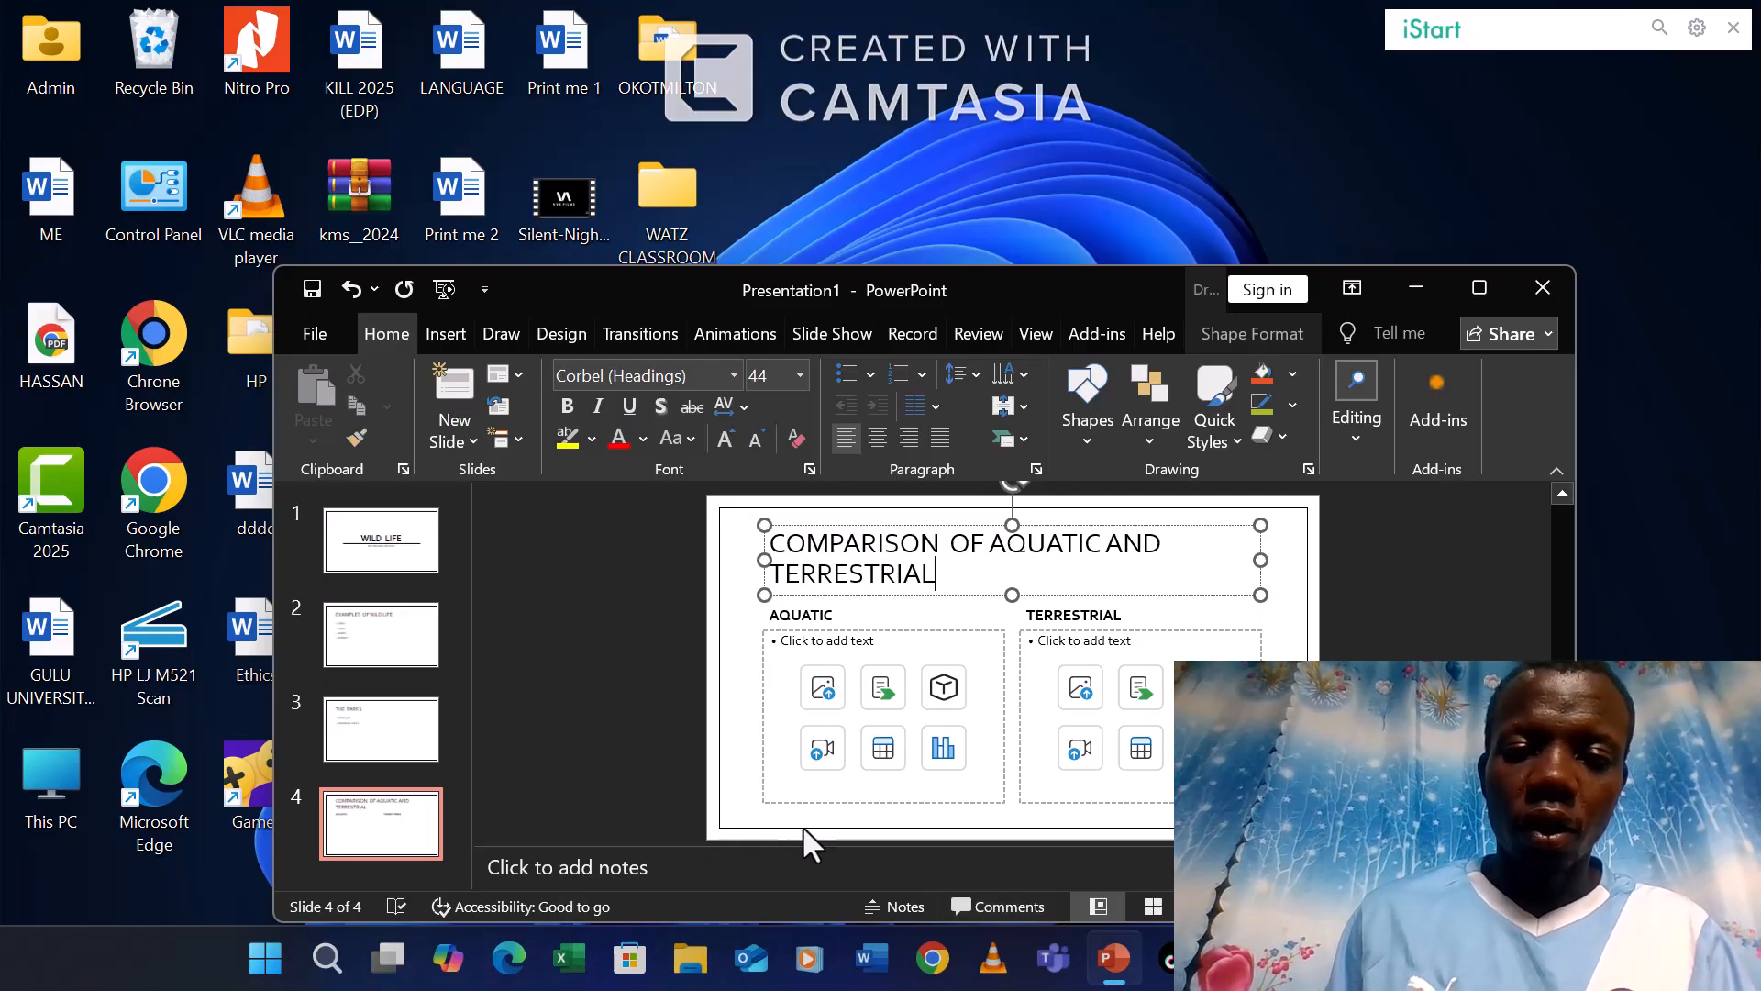
left_click(800, 724)
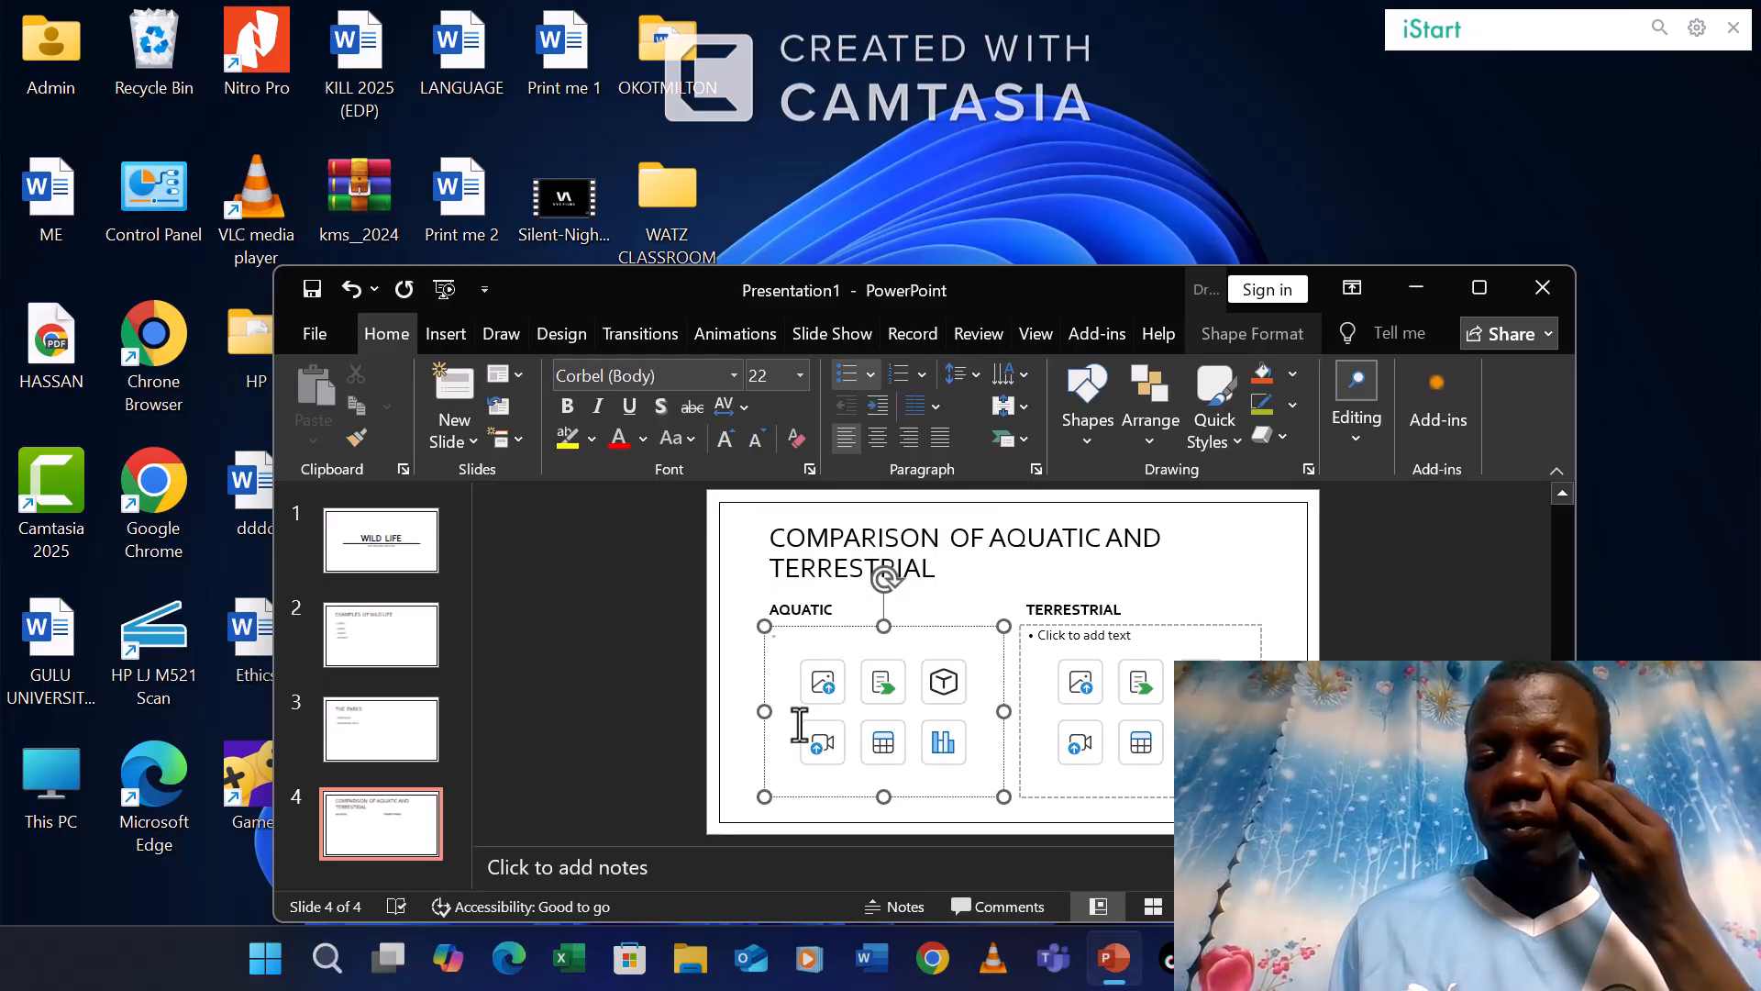
left_click(936, 539)
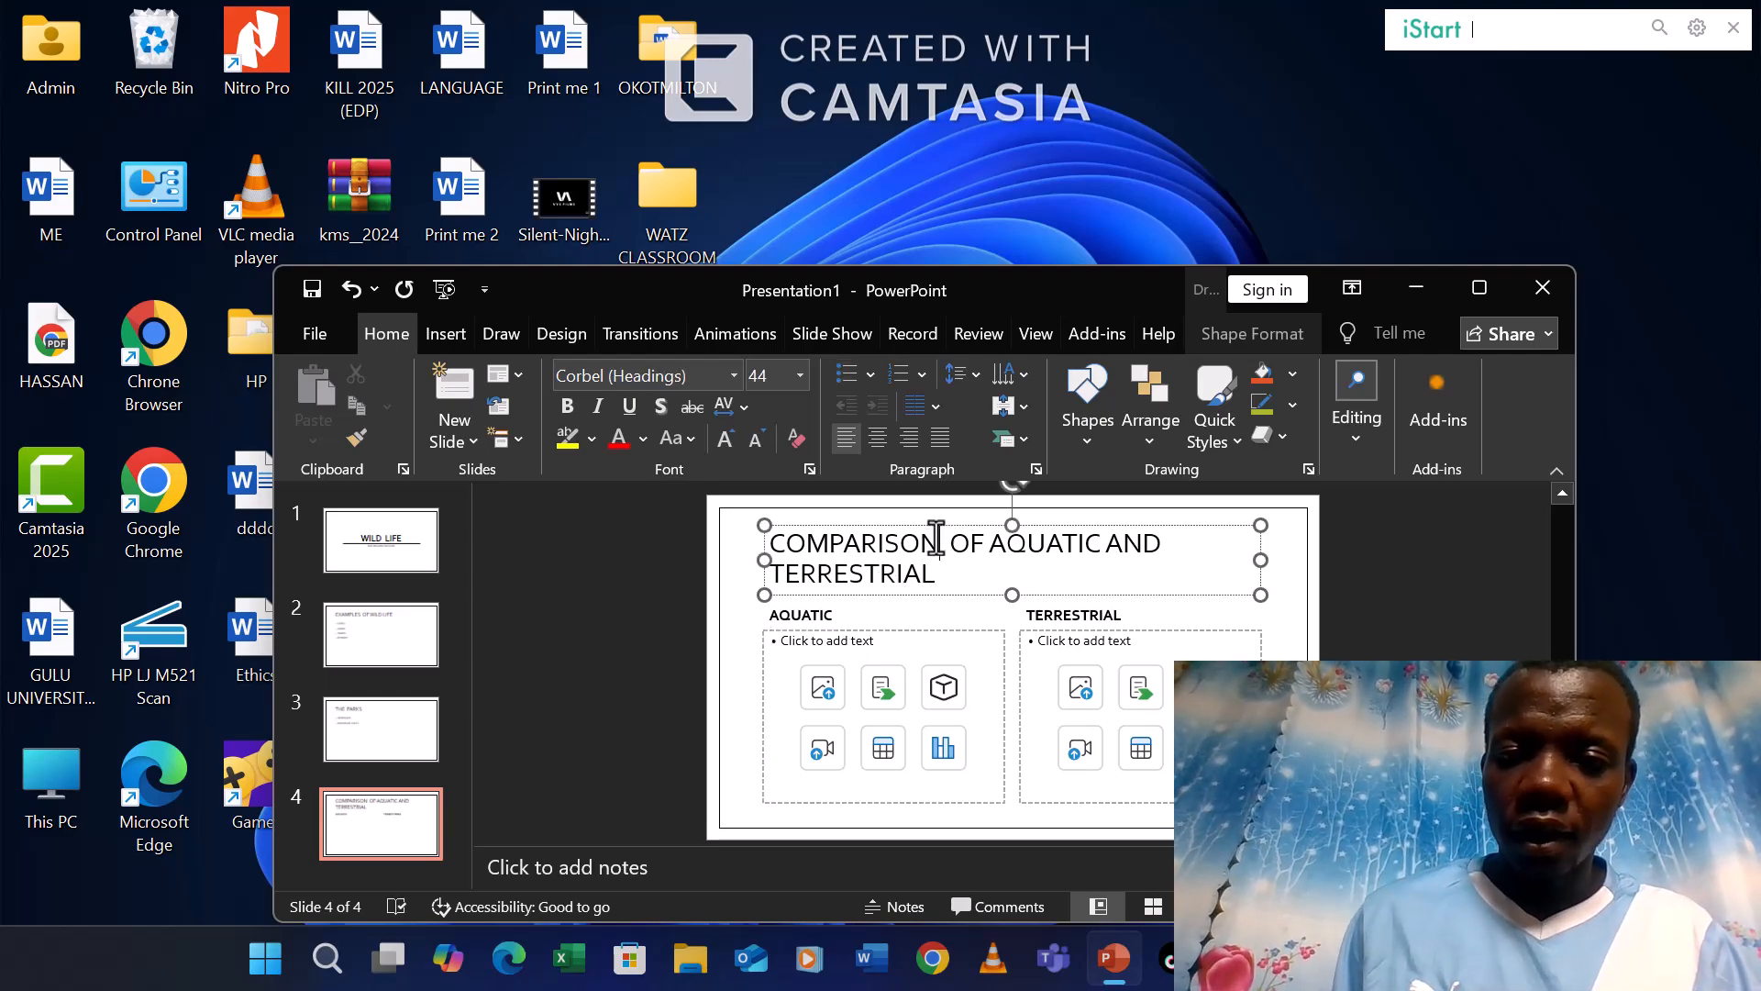
key("BackSpace")
key("BackSpace")
key("BackSpace")
key("BackSpace")
key("BackSpace")
key("BackSpace")
key("BackSpace")
key("BackSpace")
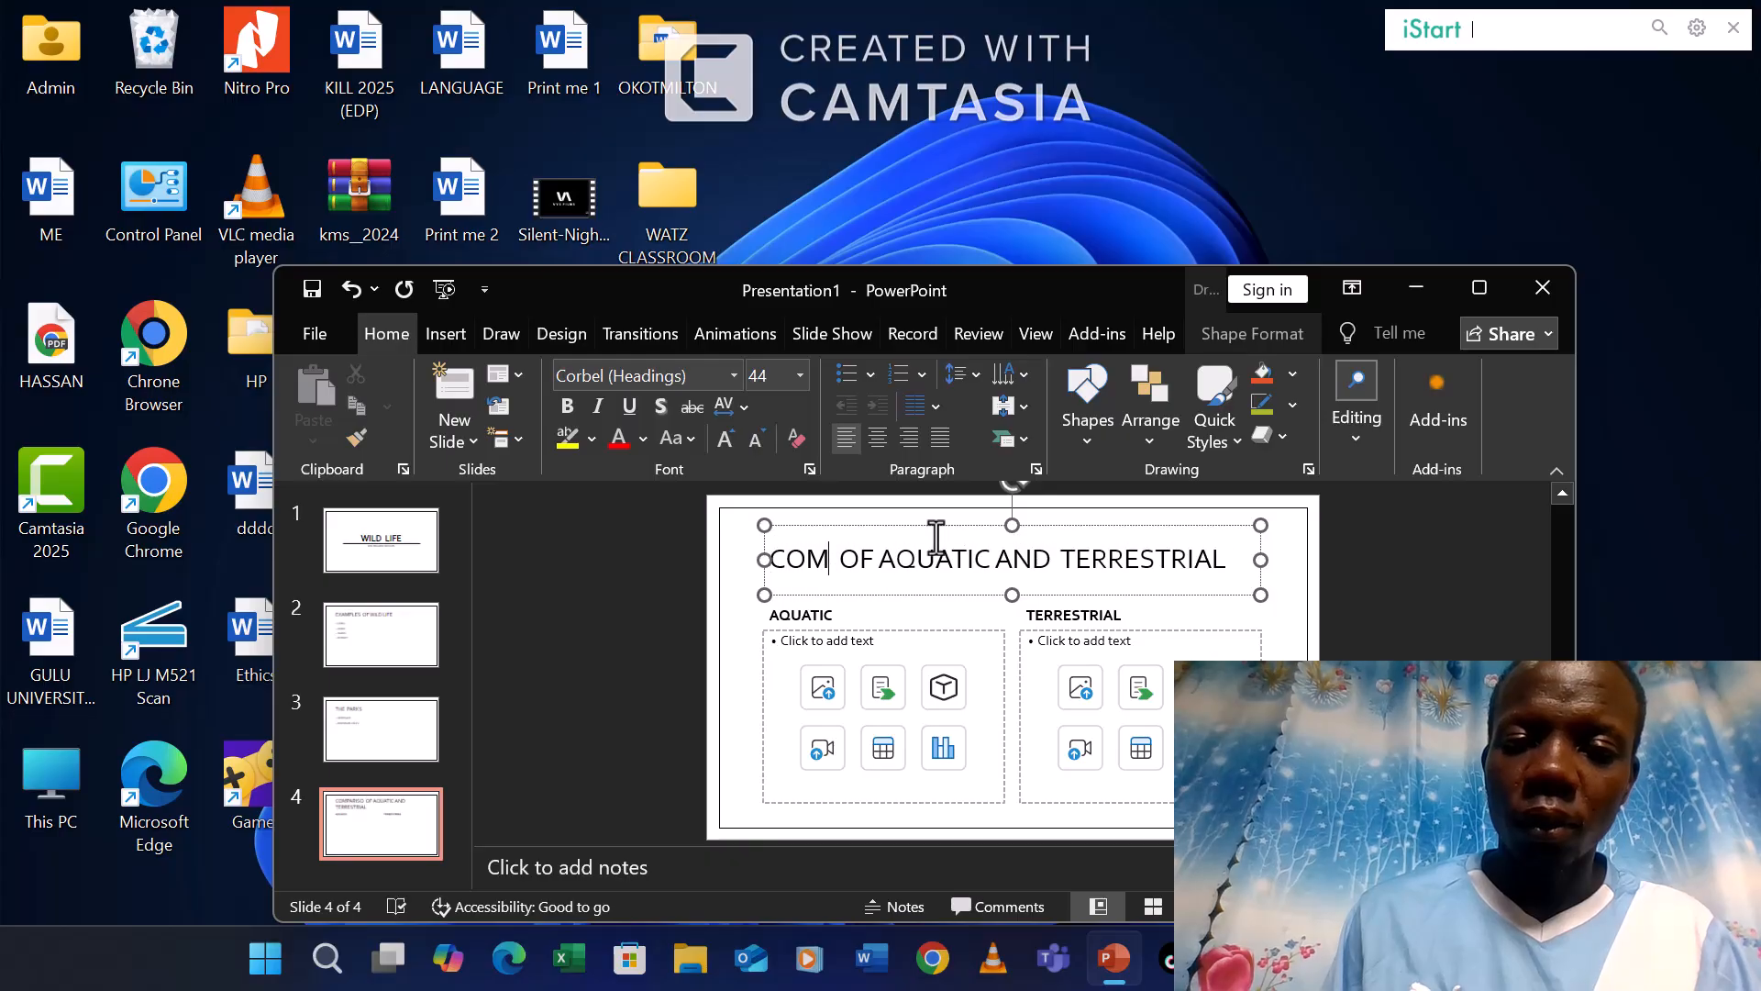
key("BackSpace")
key("BackSpace")
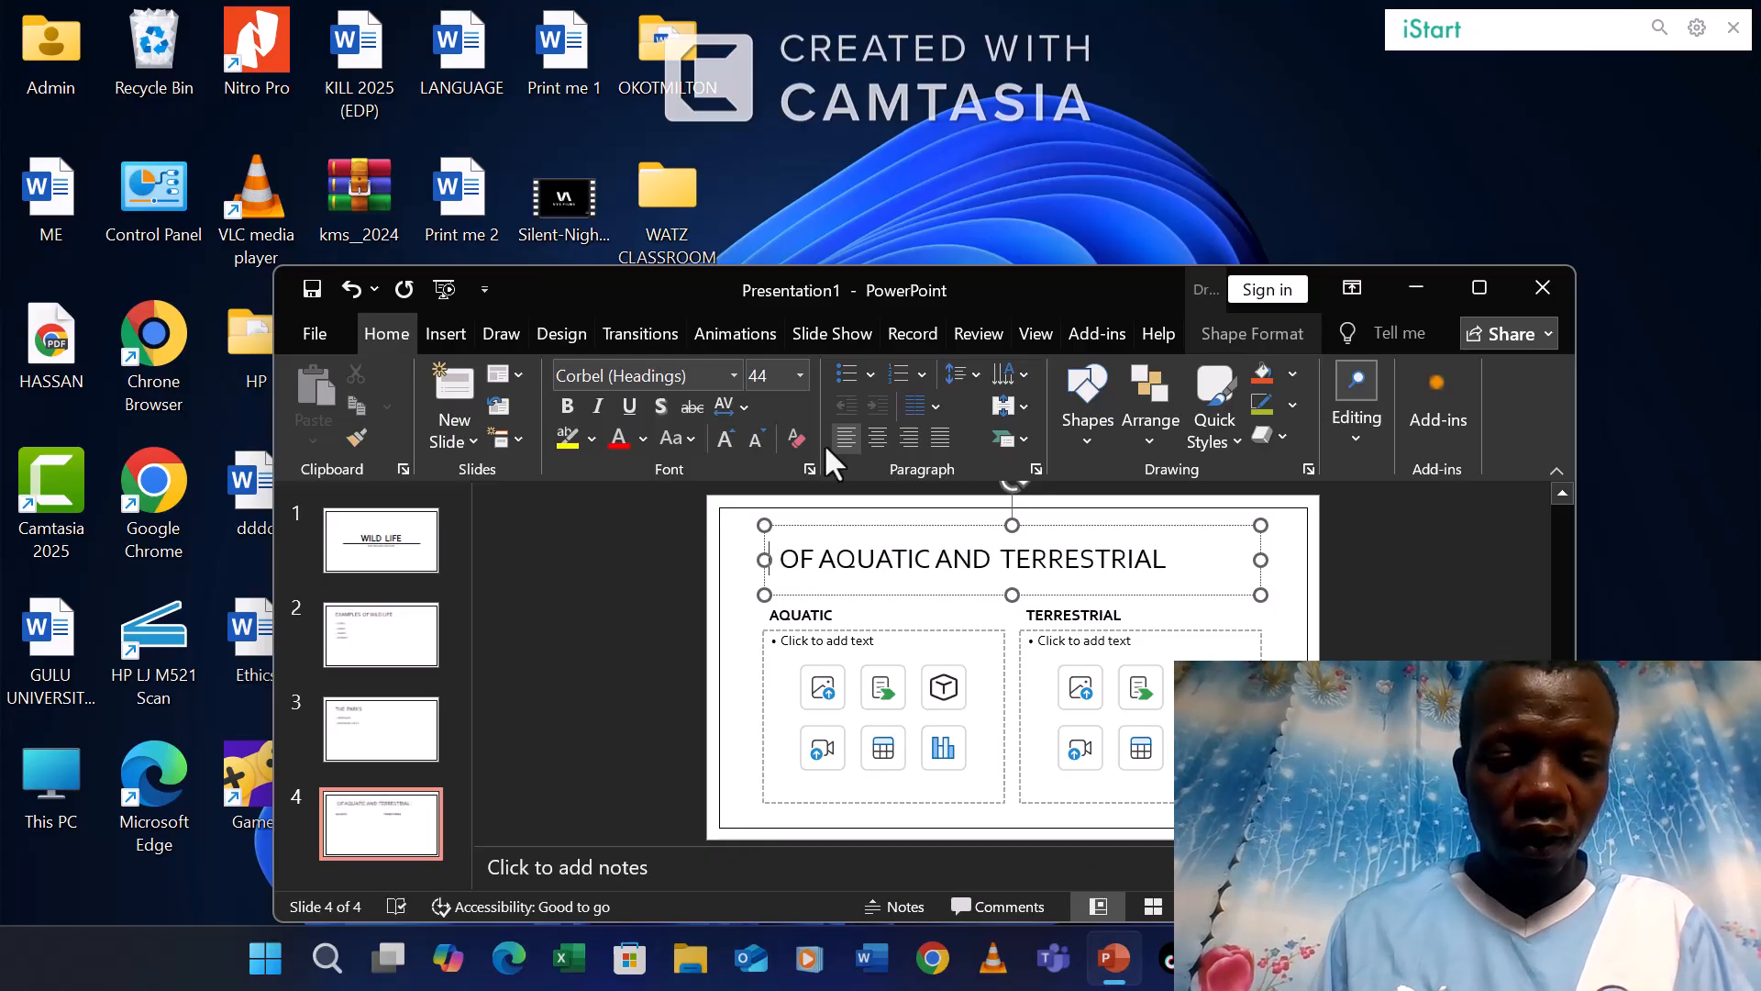
left_click(892, 590)
type("XAMP")
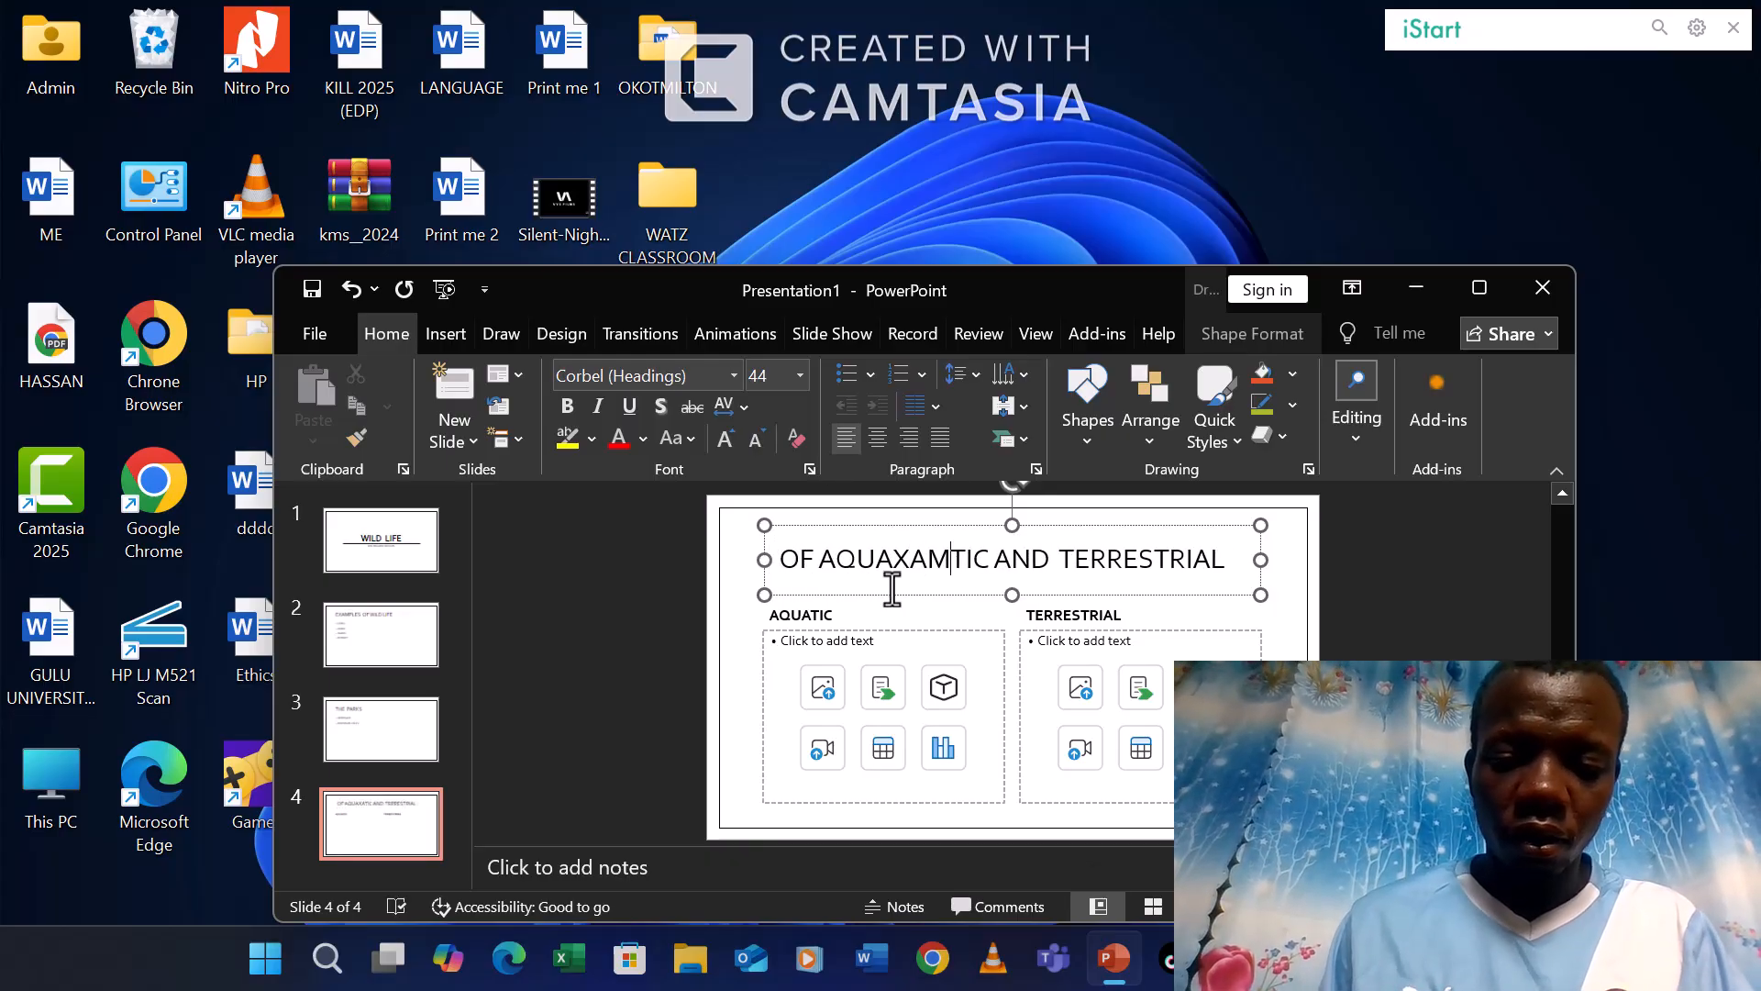
type("LE")
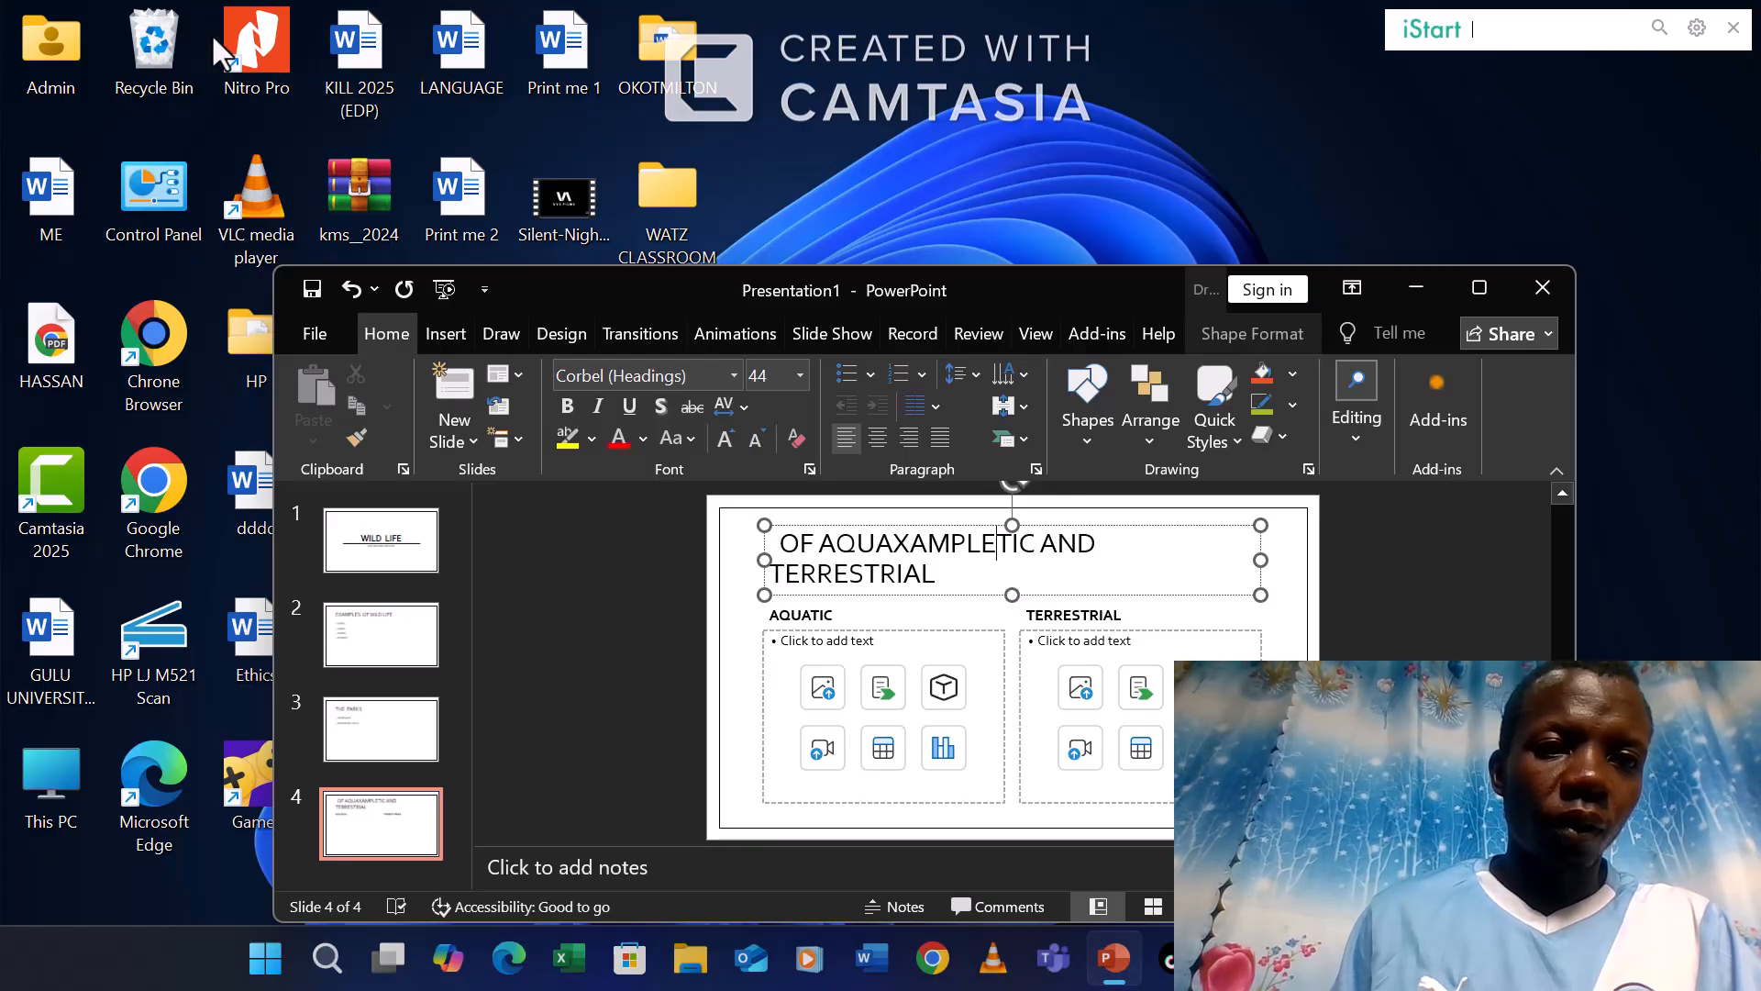
left_click(220, 62)
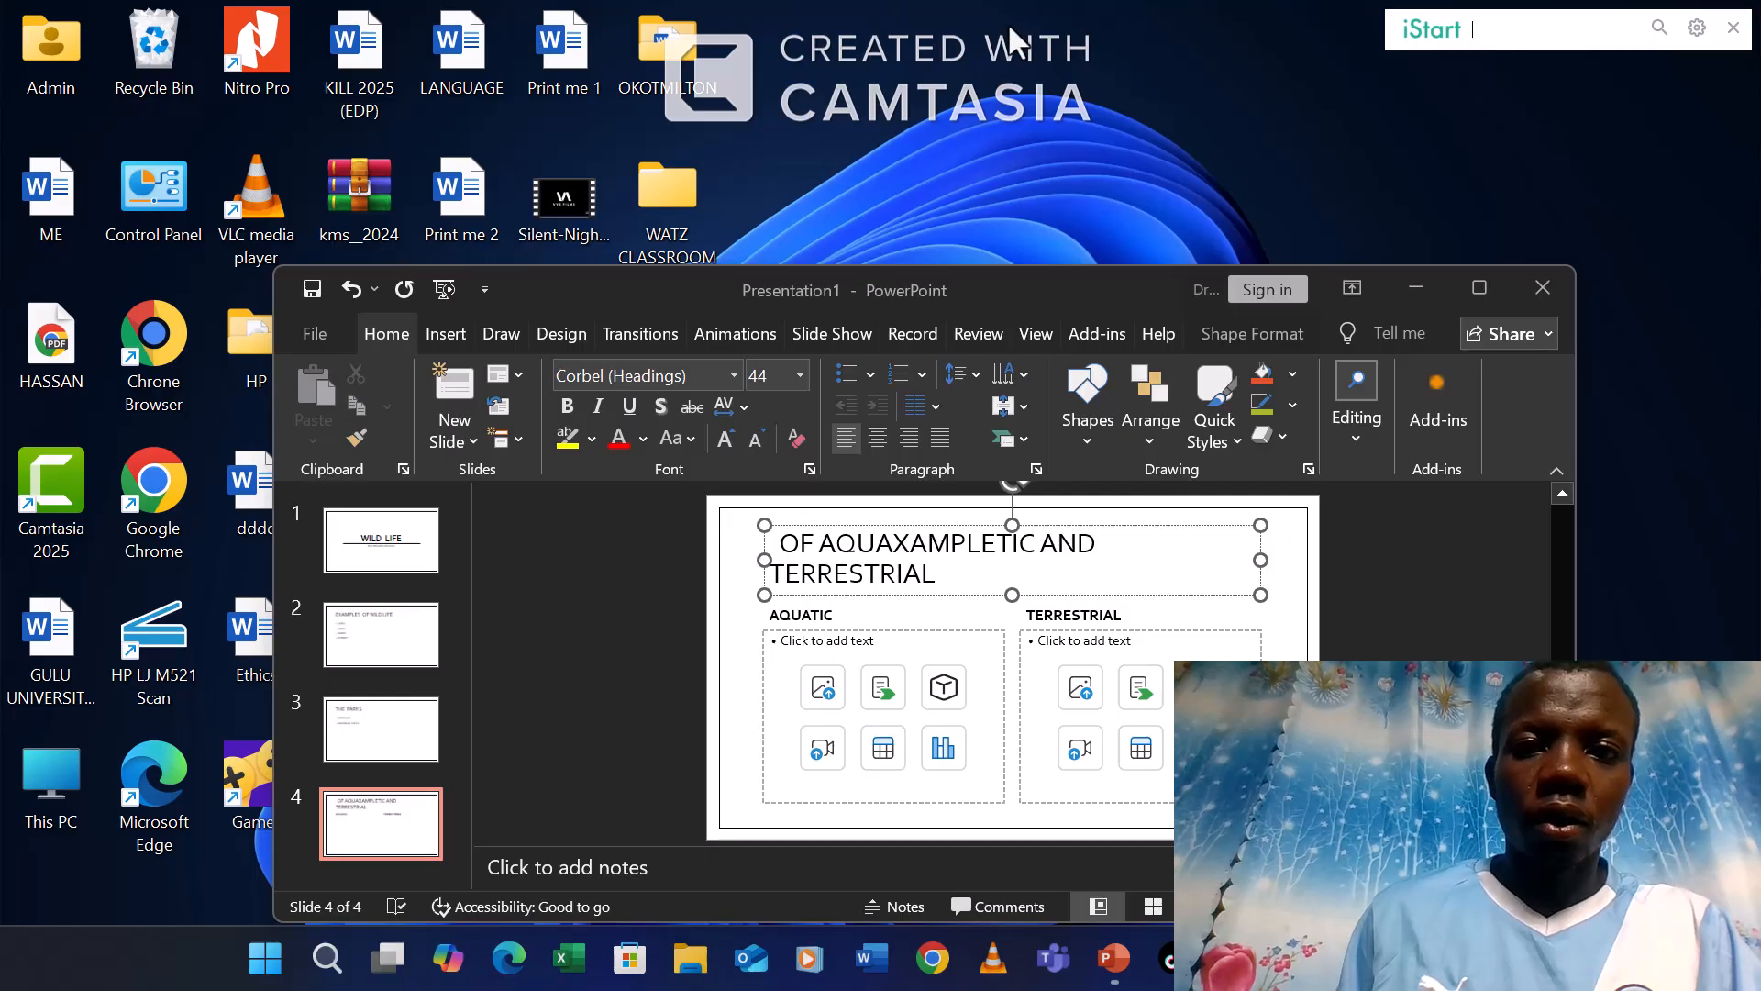
key("ctrl+z")
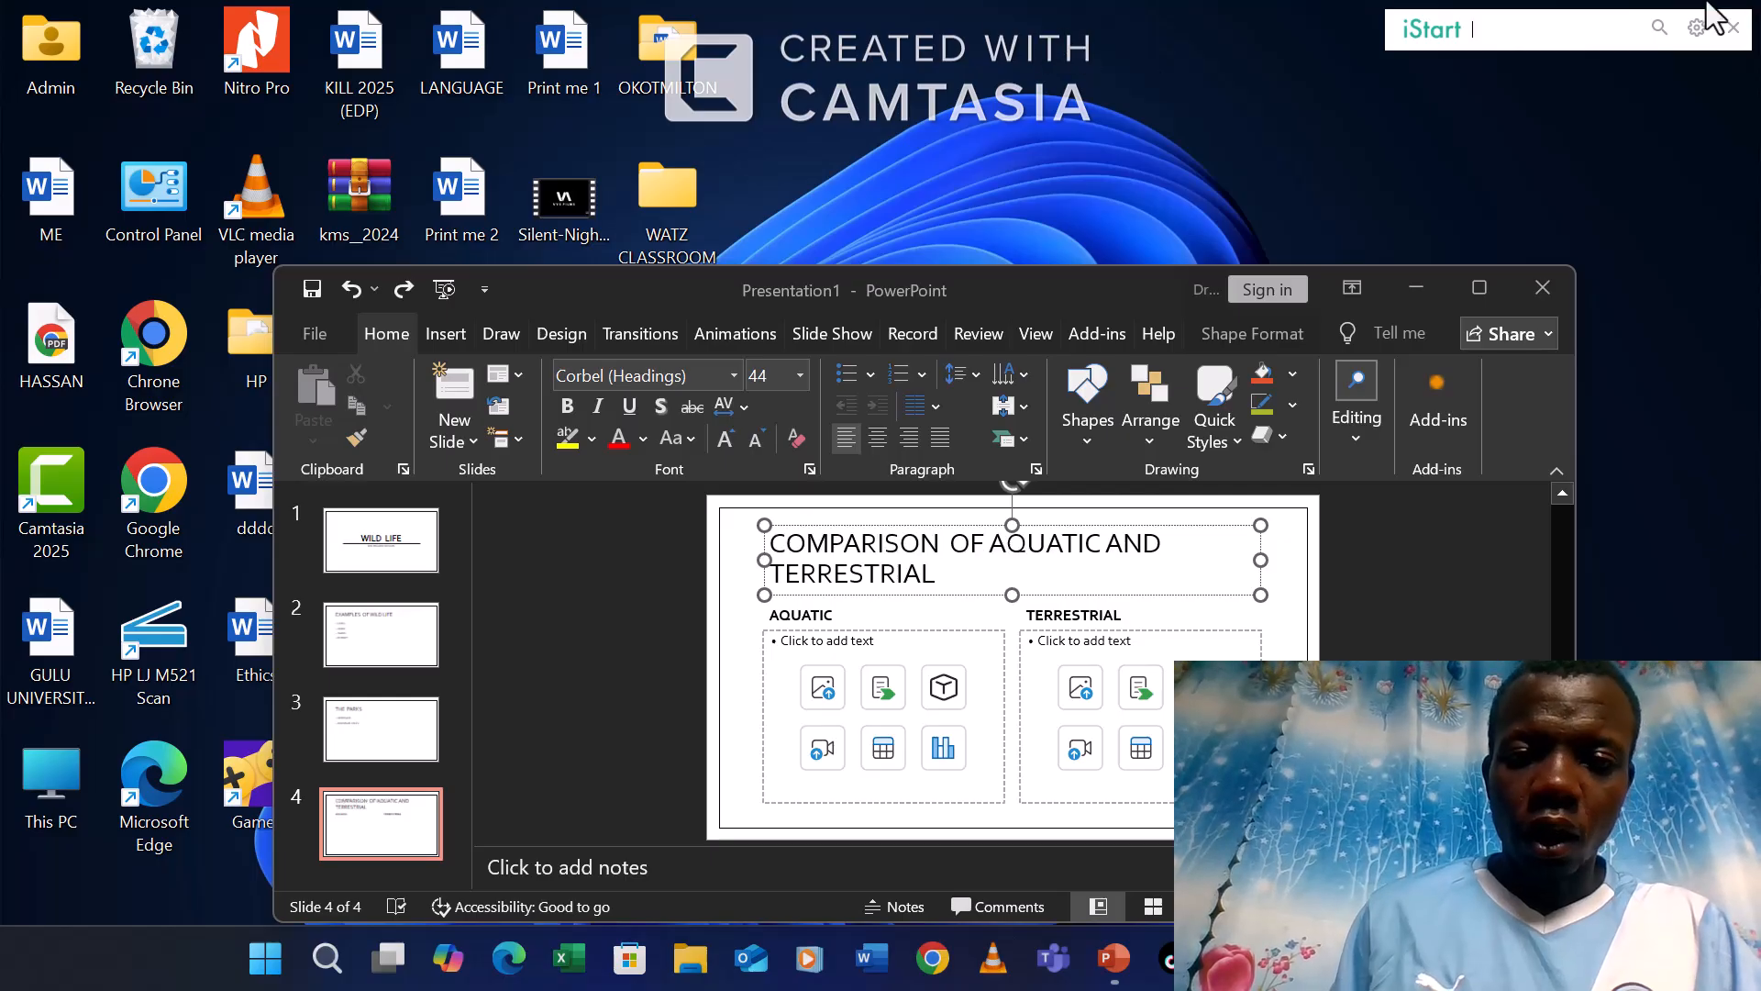
Replace the word COMPARISON with EXAMPLES in the fourth slide's title.
left_click(942, 542)
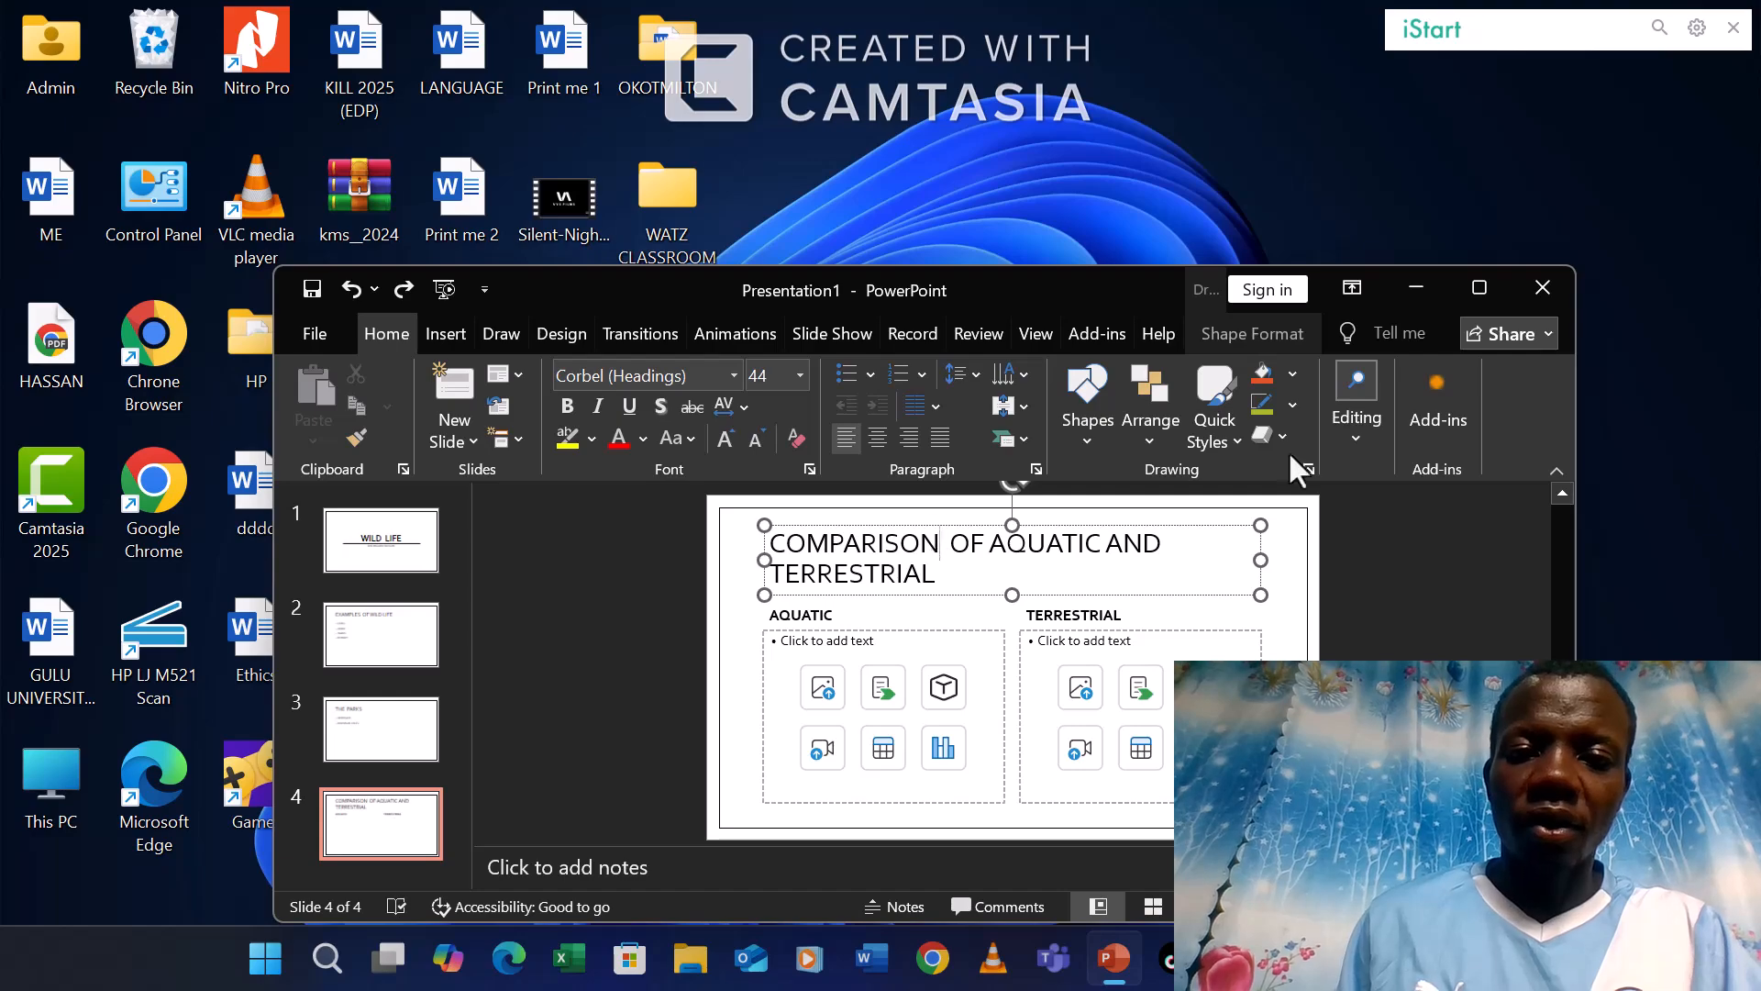
key("BackSpace")
key("BackSpace")
key("BackSpace")
key("BackSpace")
key("BackSpace")
key("BackSpace")
key("BackSpace")
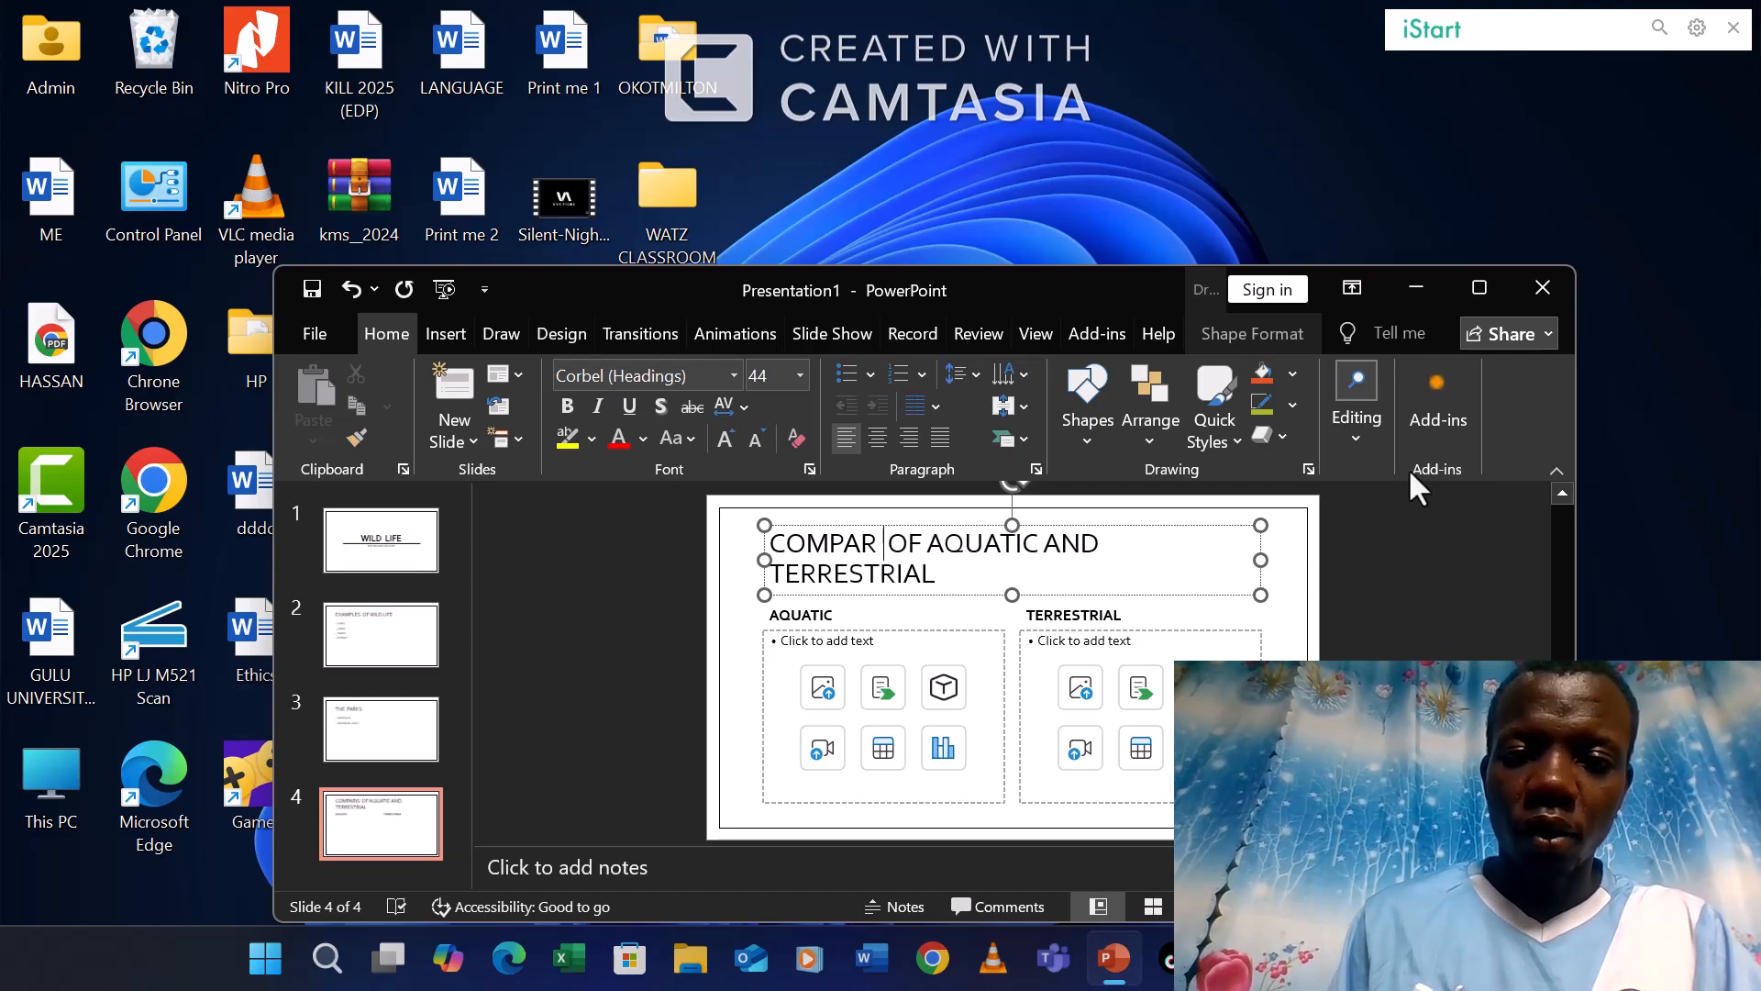
key("BackSpace")
key("BackSpace")
key("BackSpace")
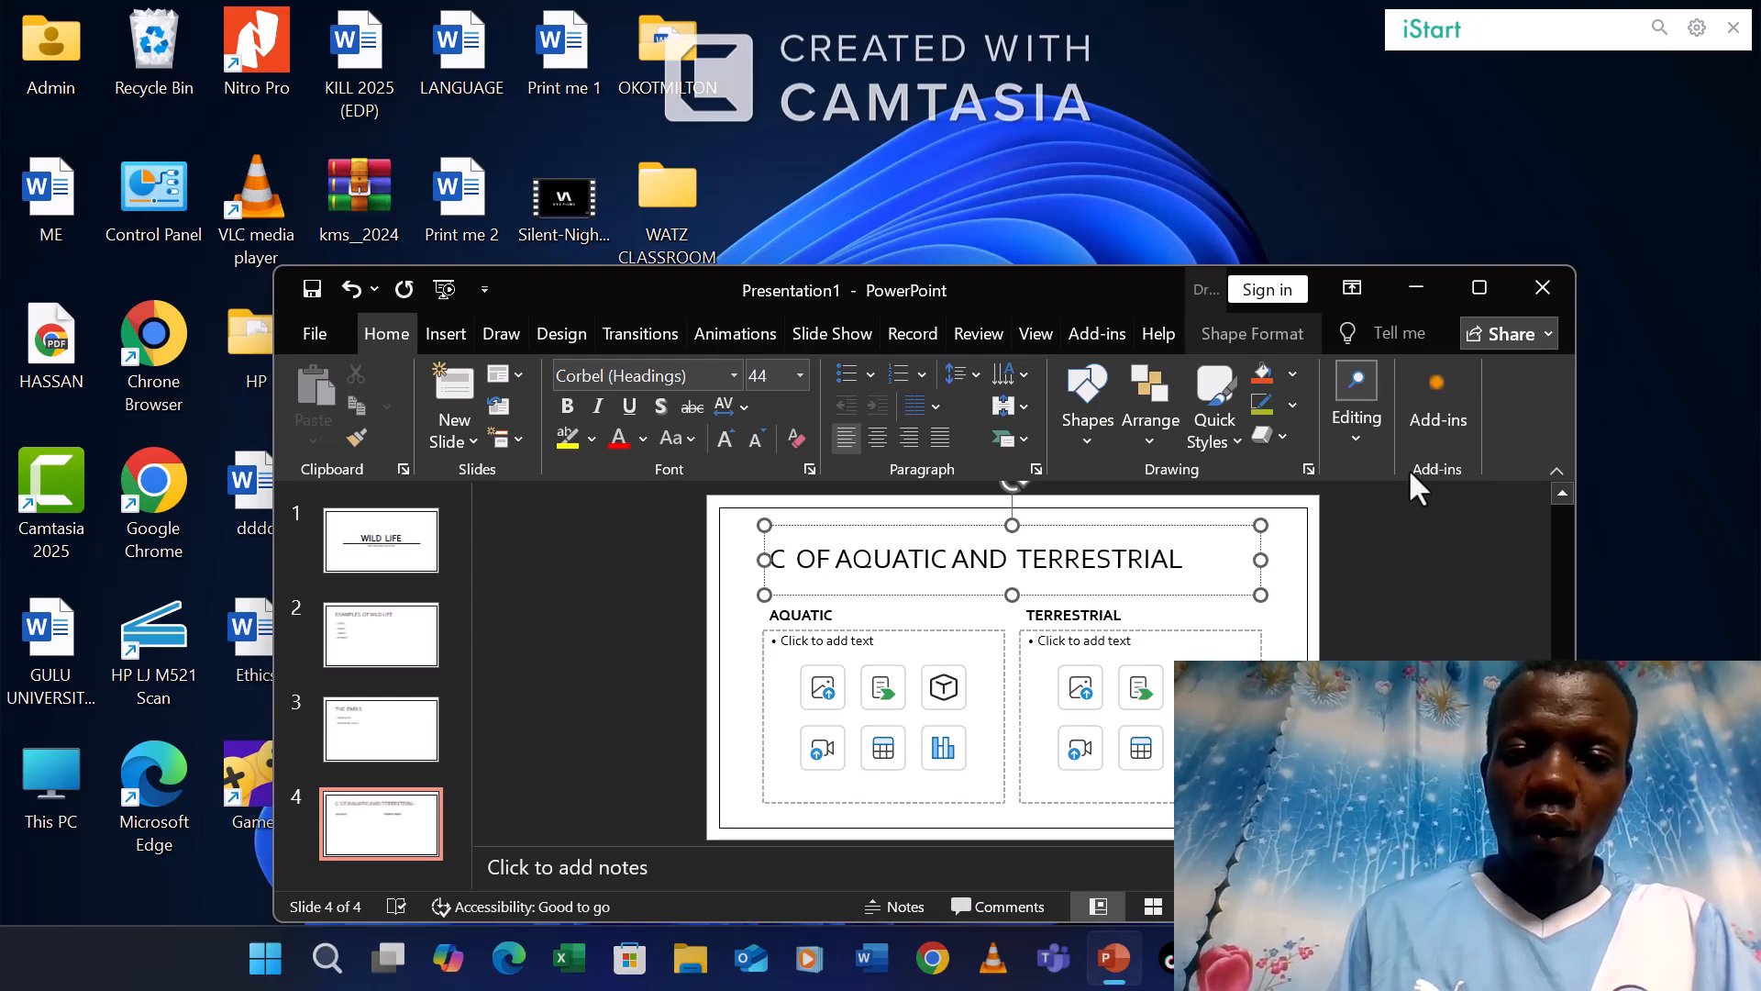
type("E")
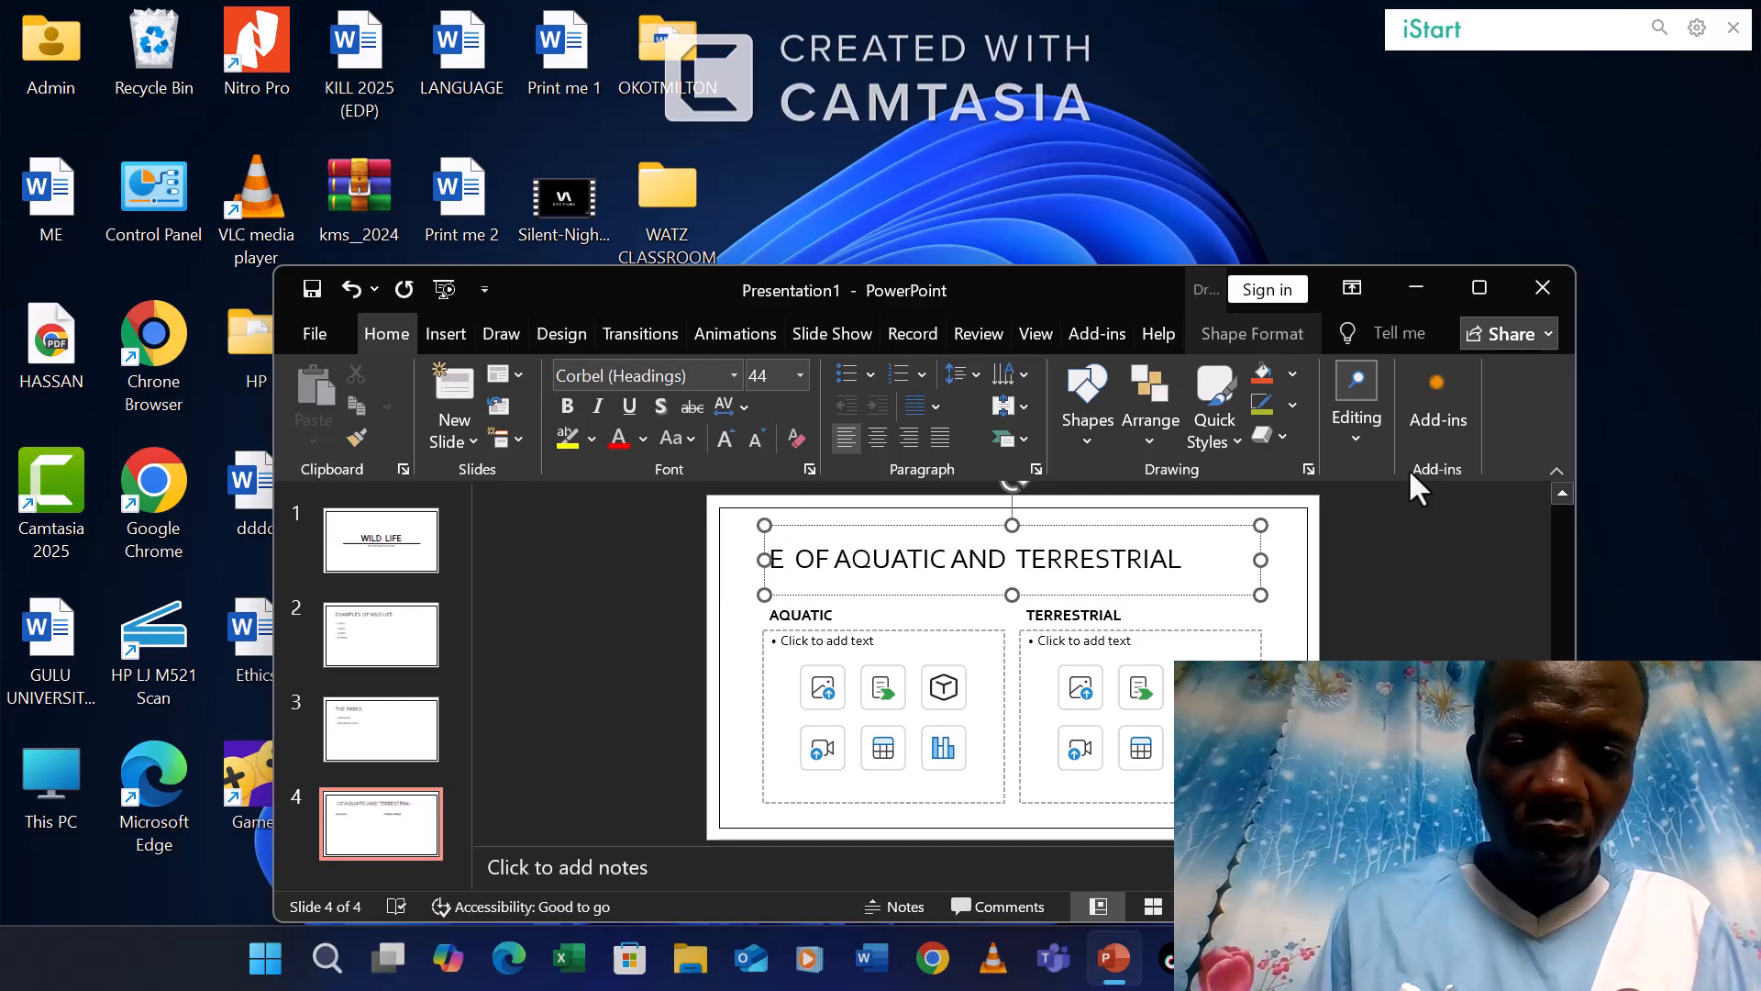
type("XAM")
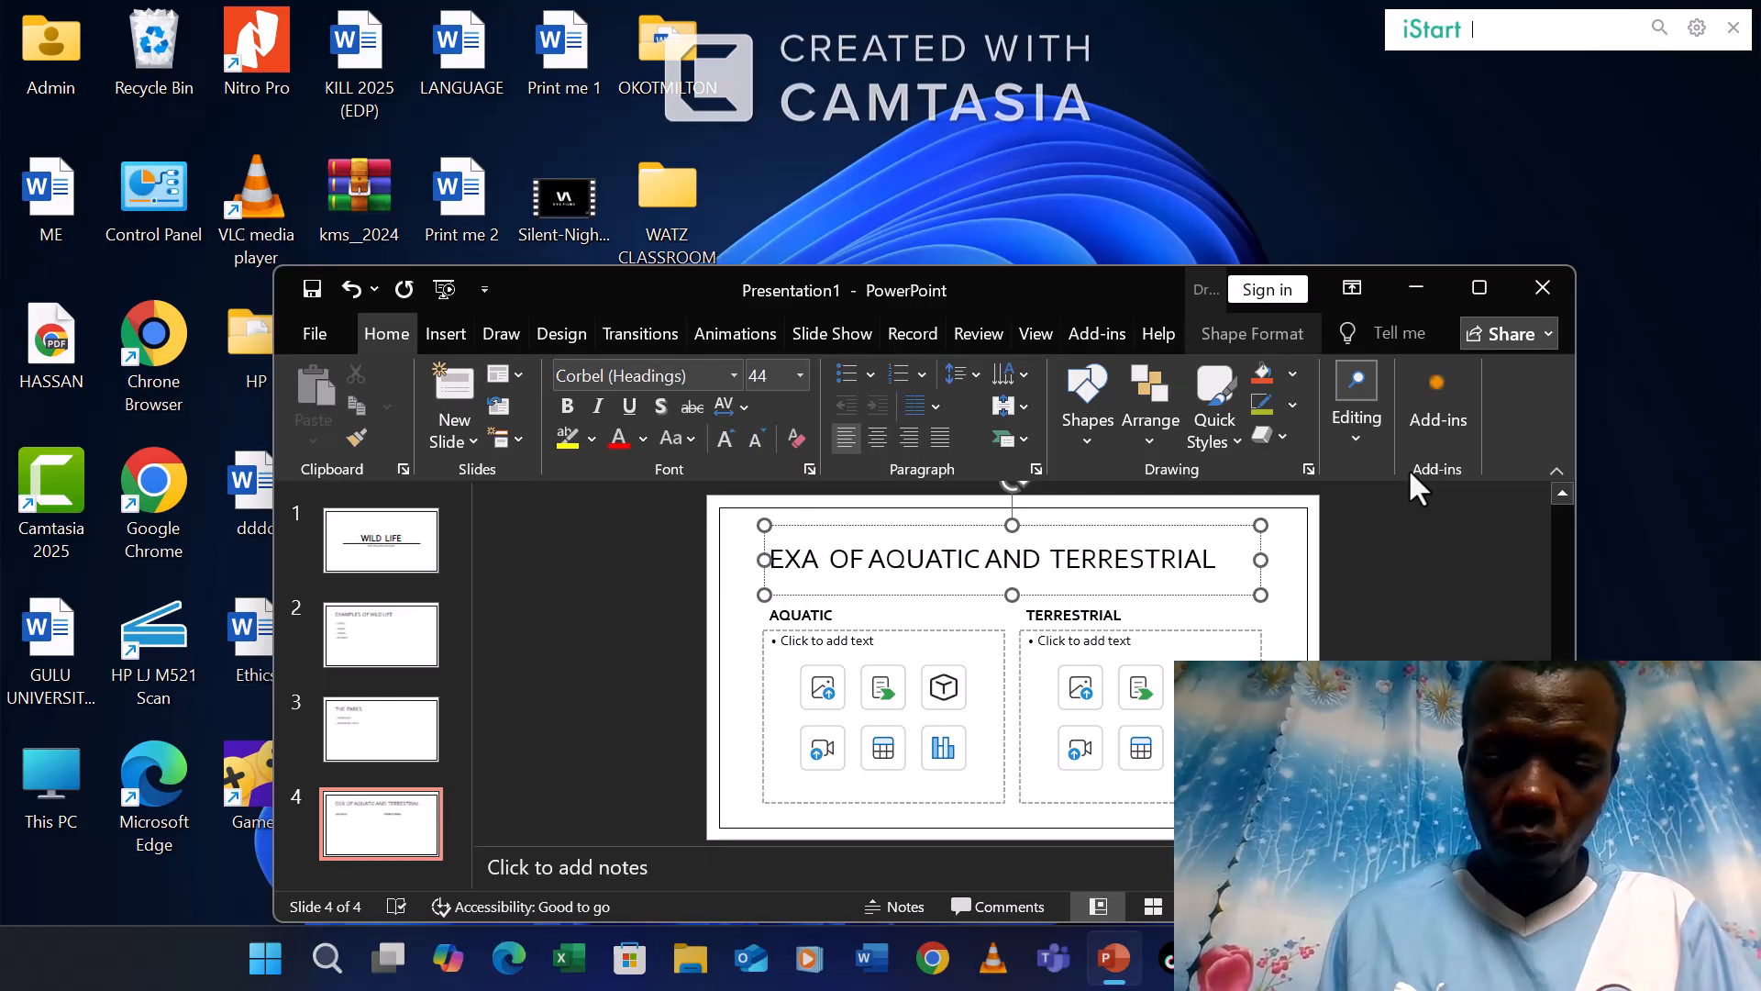
type("PLES")
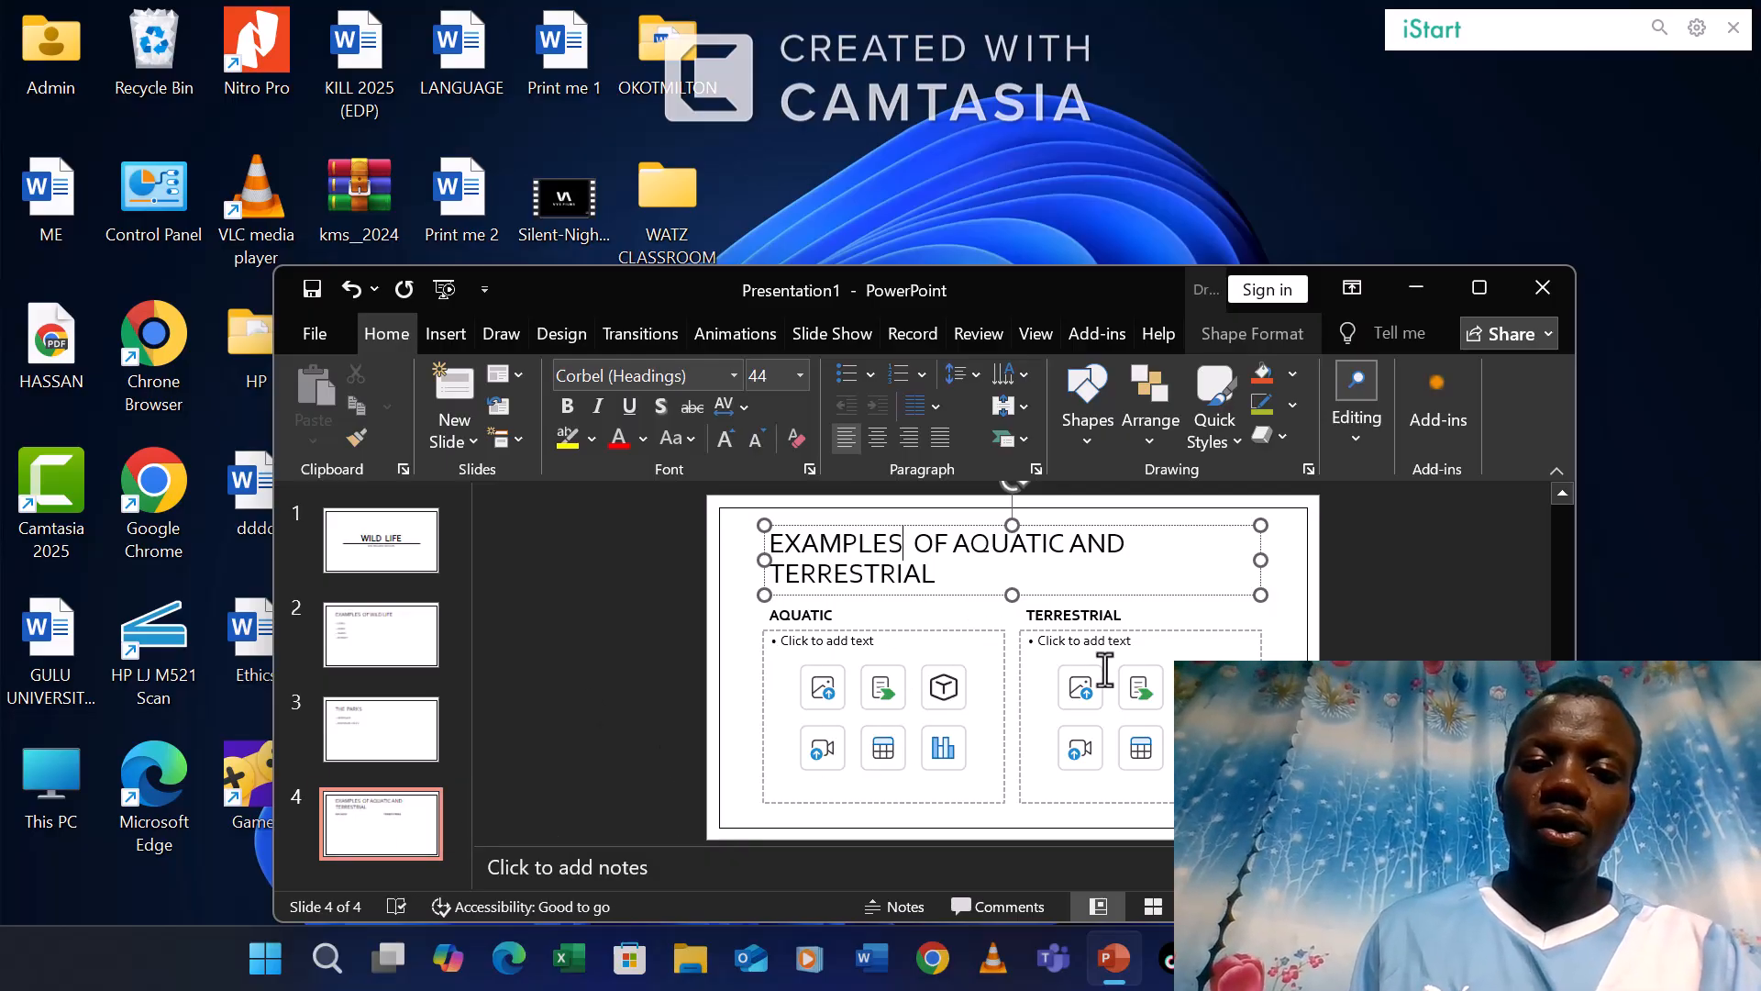
List HIPO, SNAKES and CROCODILES as separate bullets under the AQUATIC heading on the fourth slide.
left_click(855, 696)
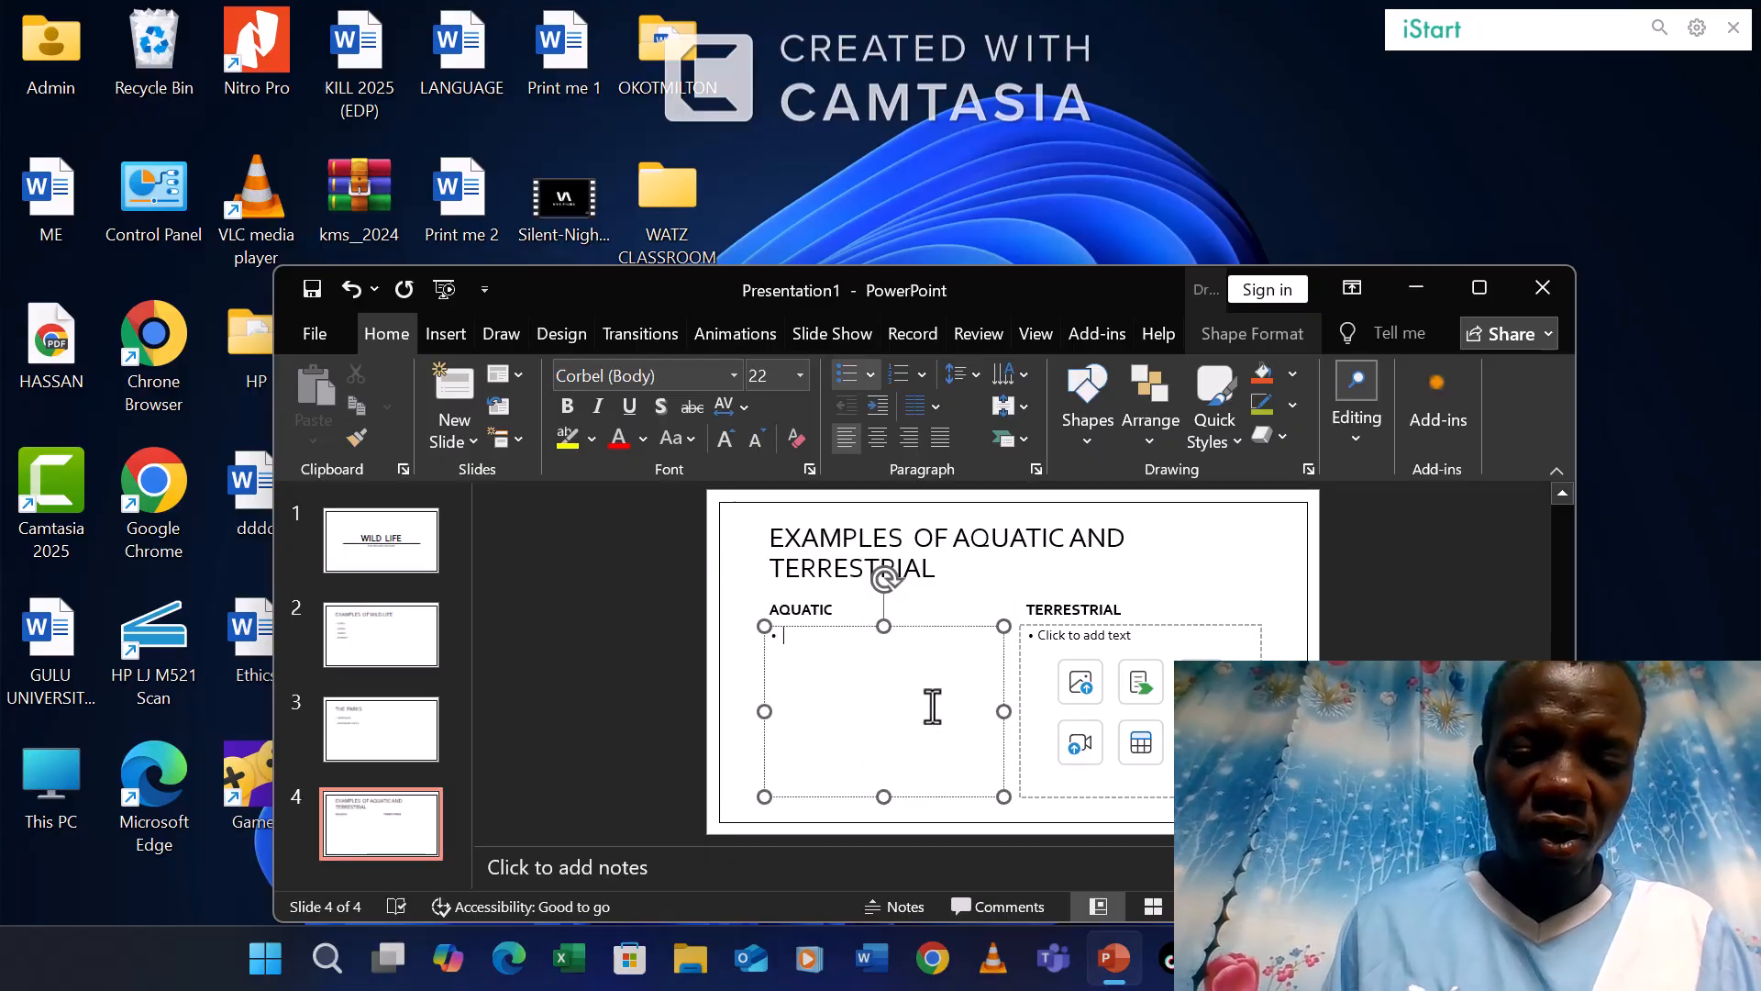
type("H")
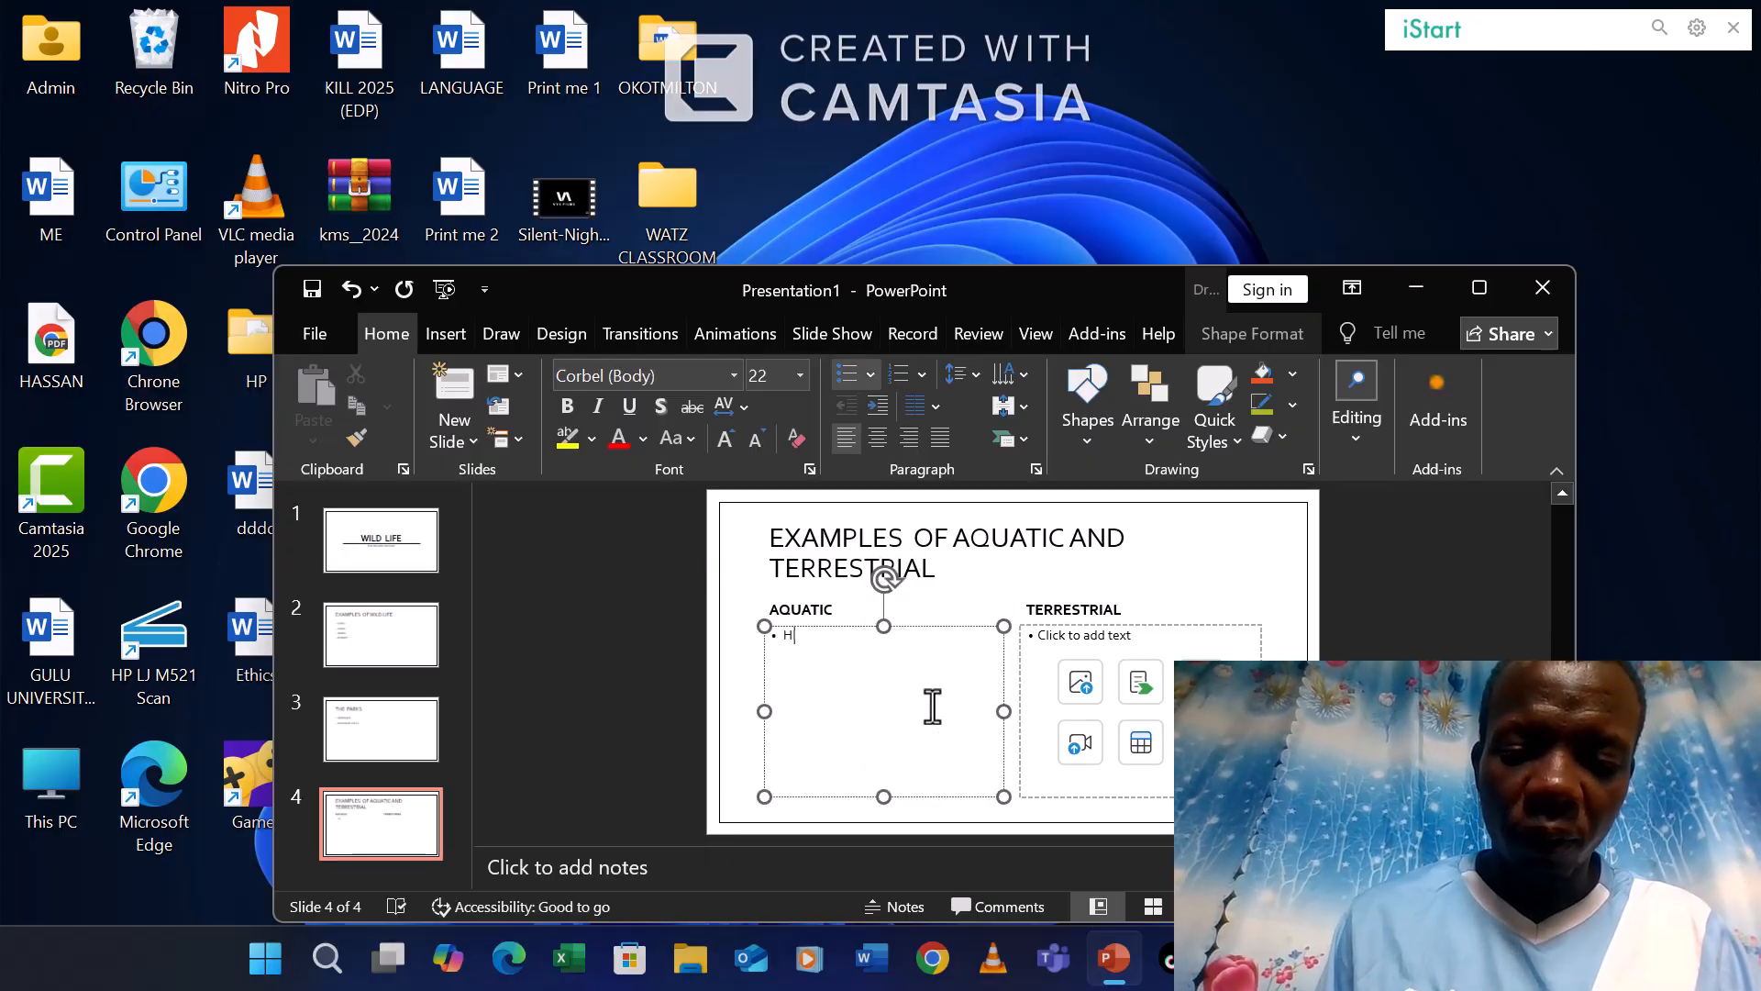
type("IPO")
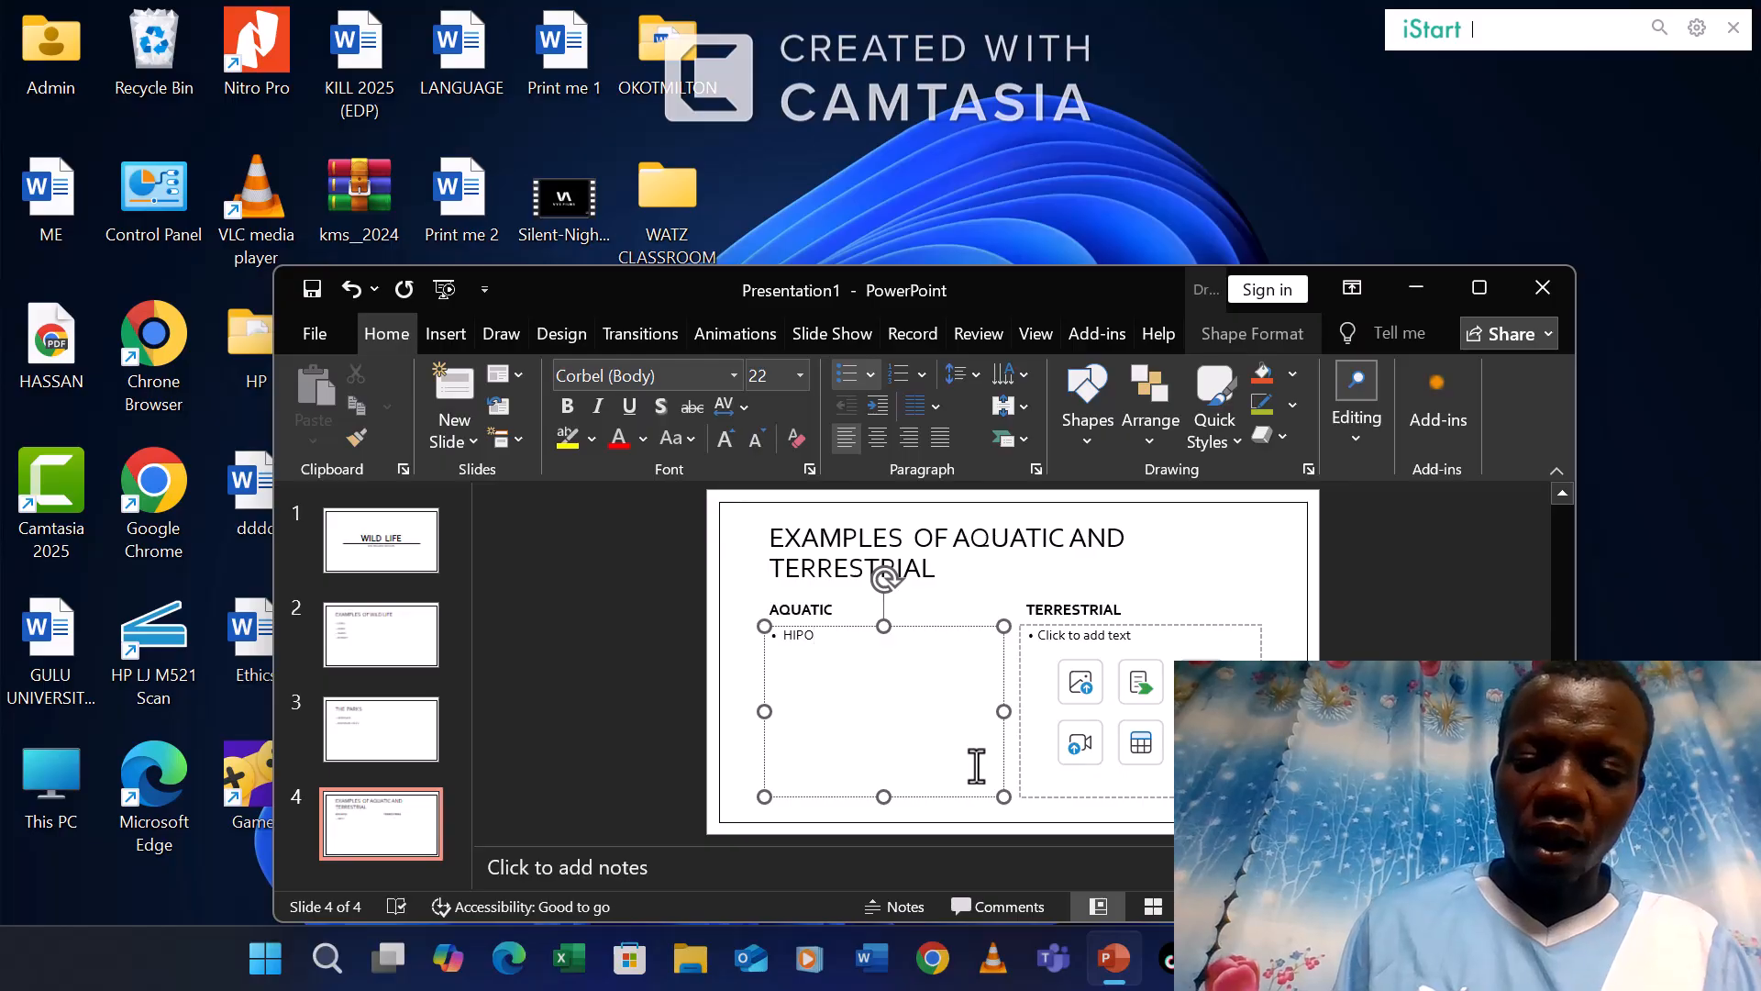
key("Return")
type("SN")
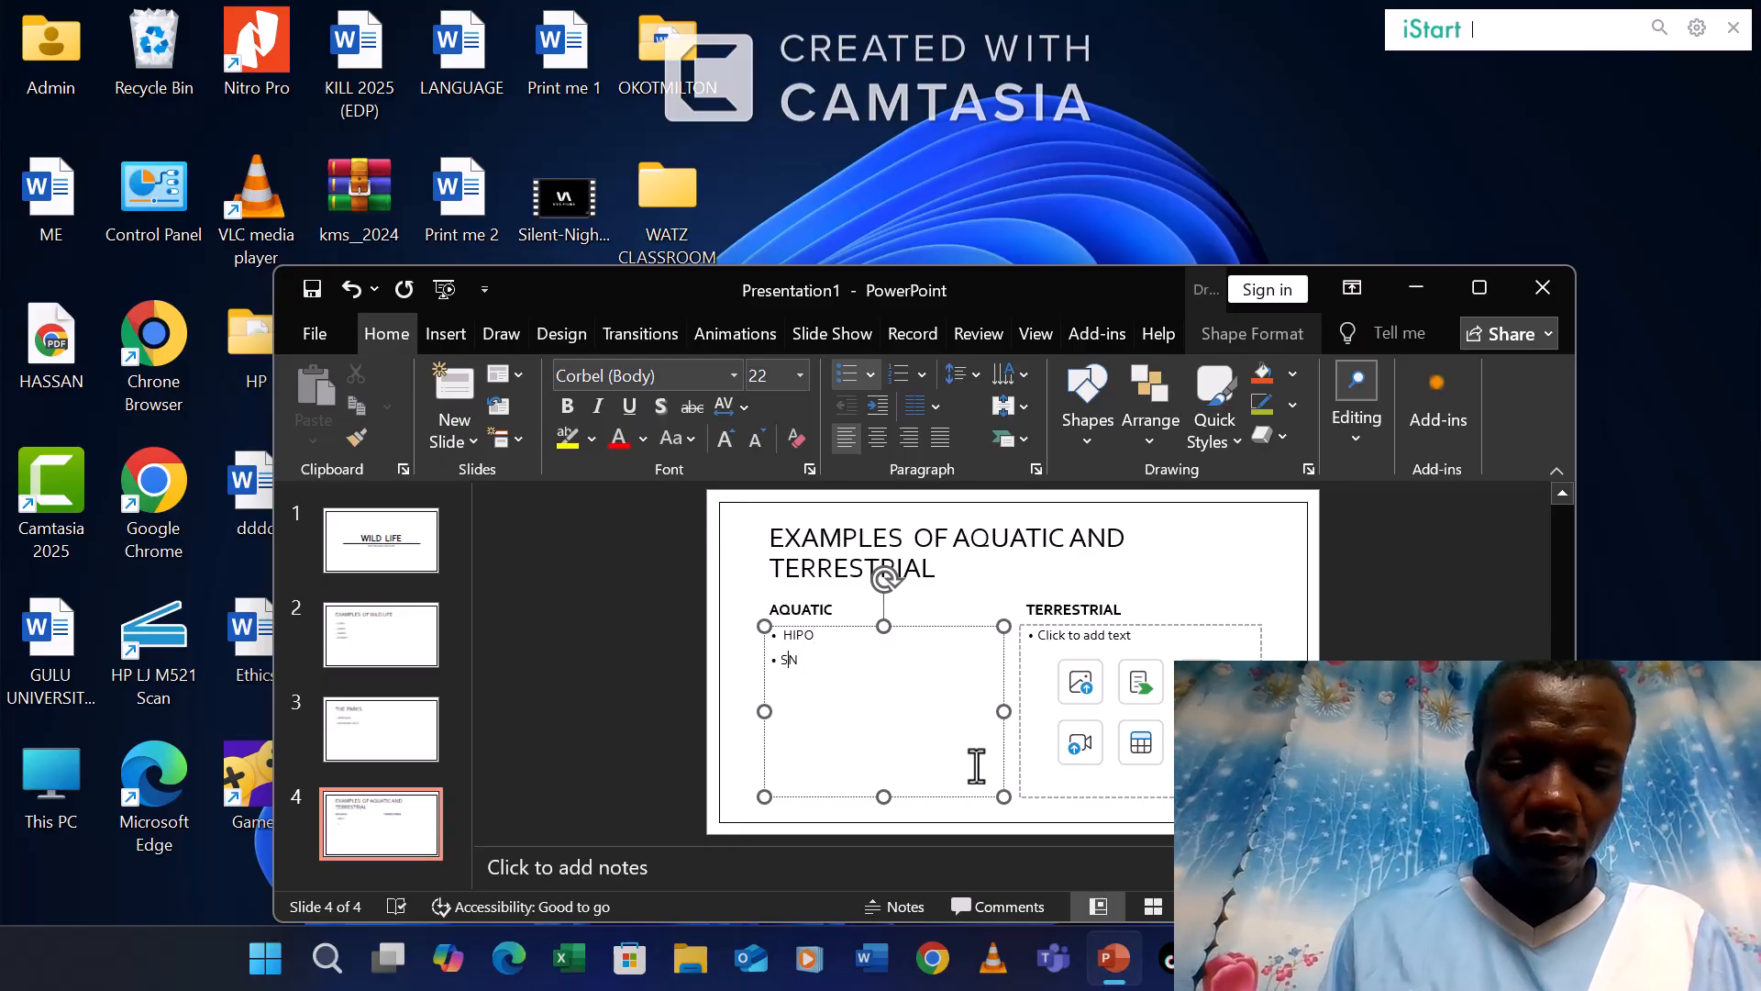
type("AKES")
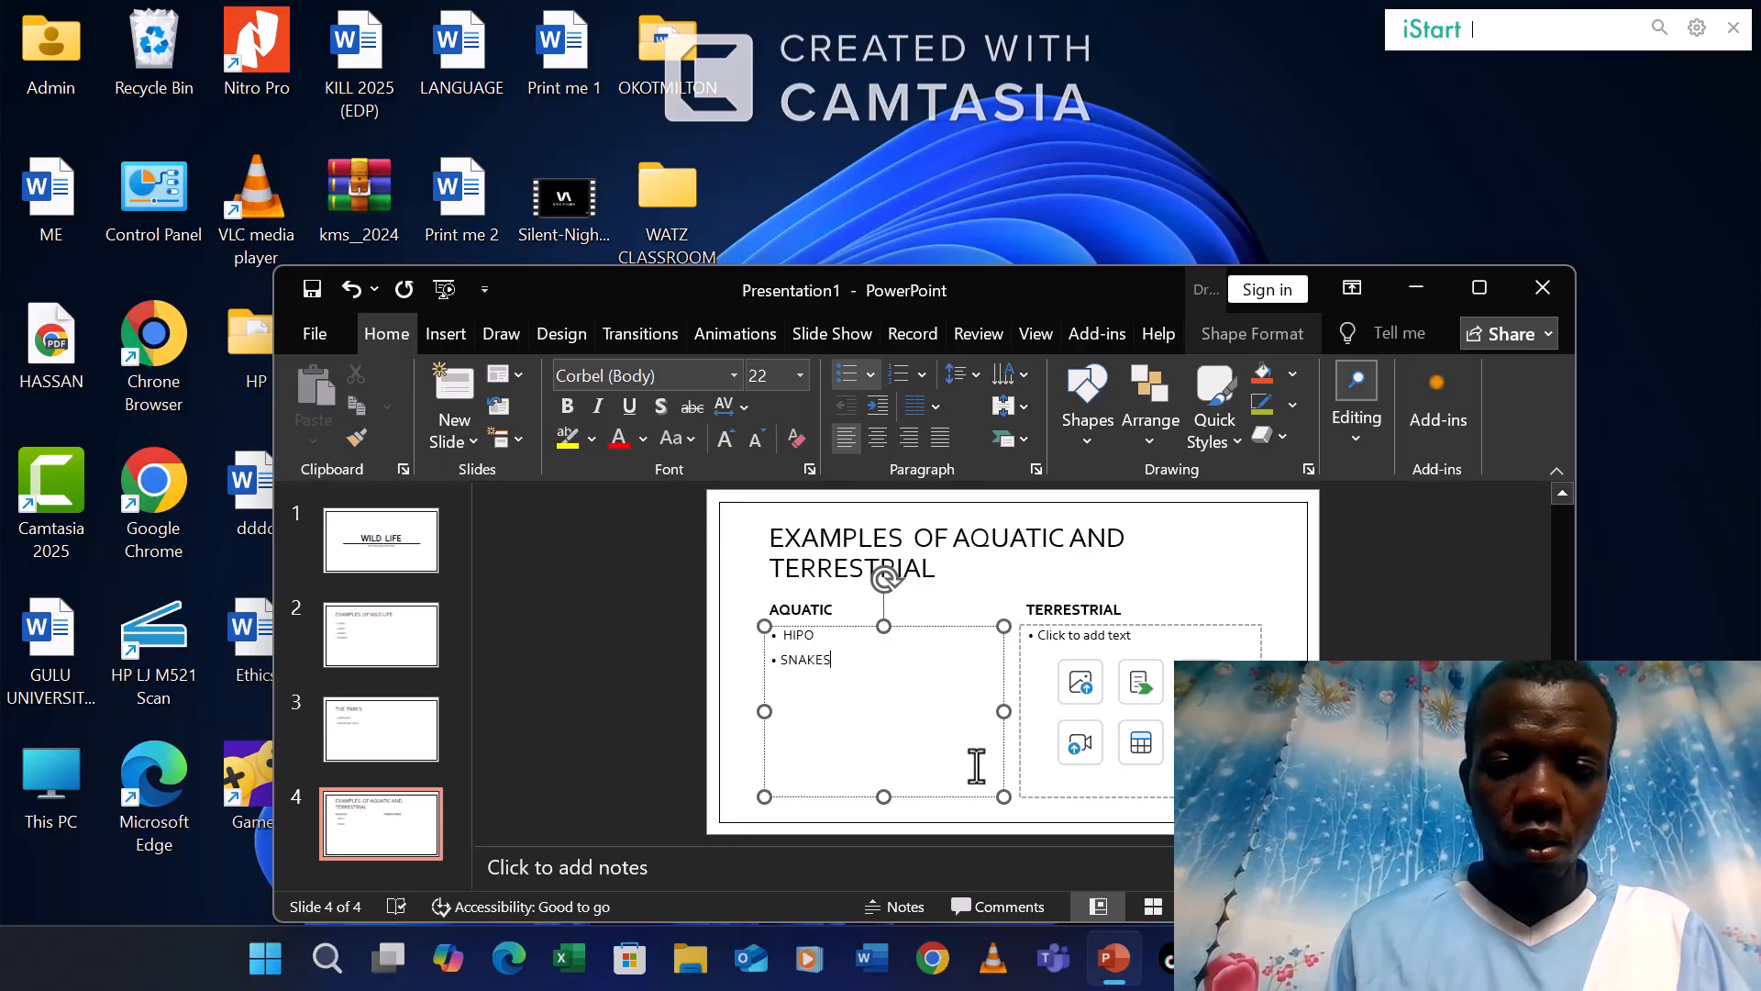
key("Return")
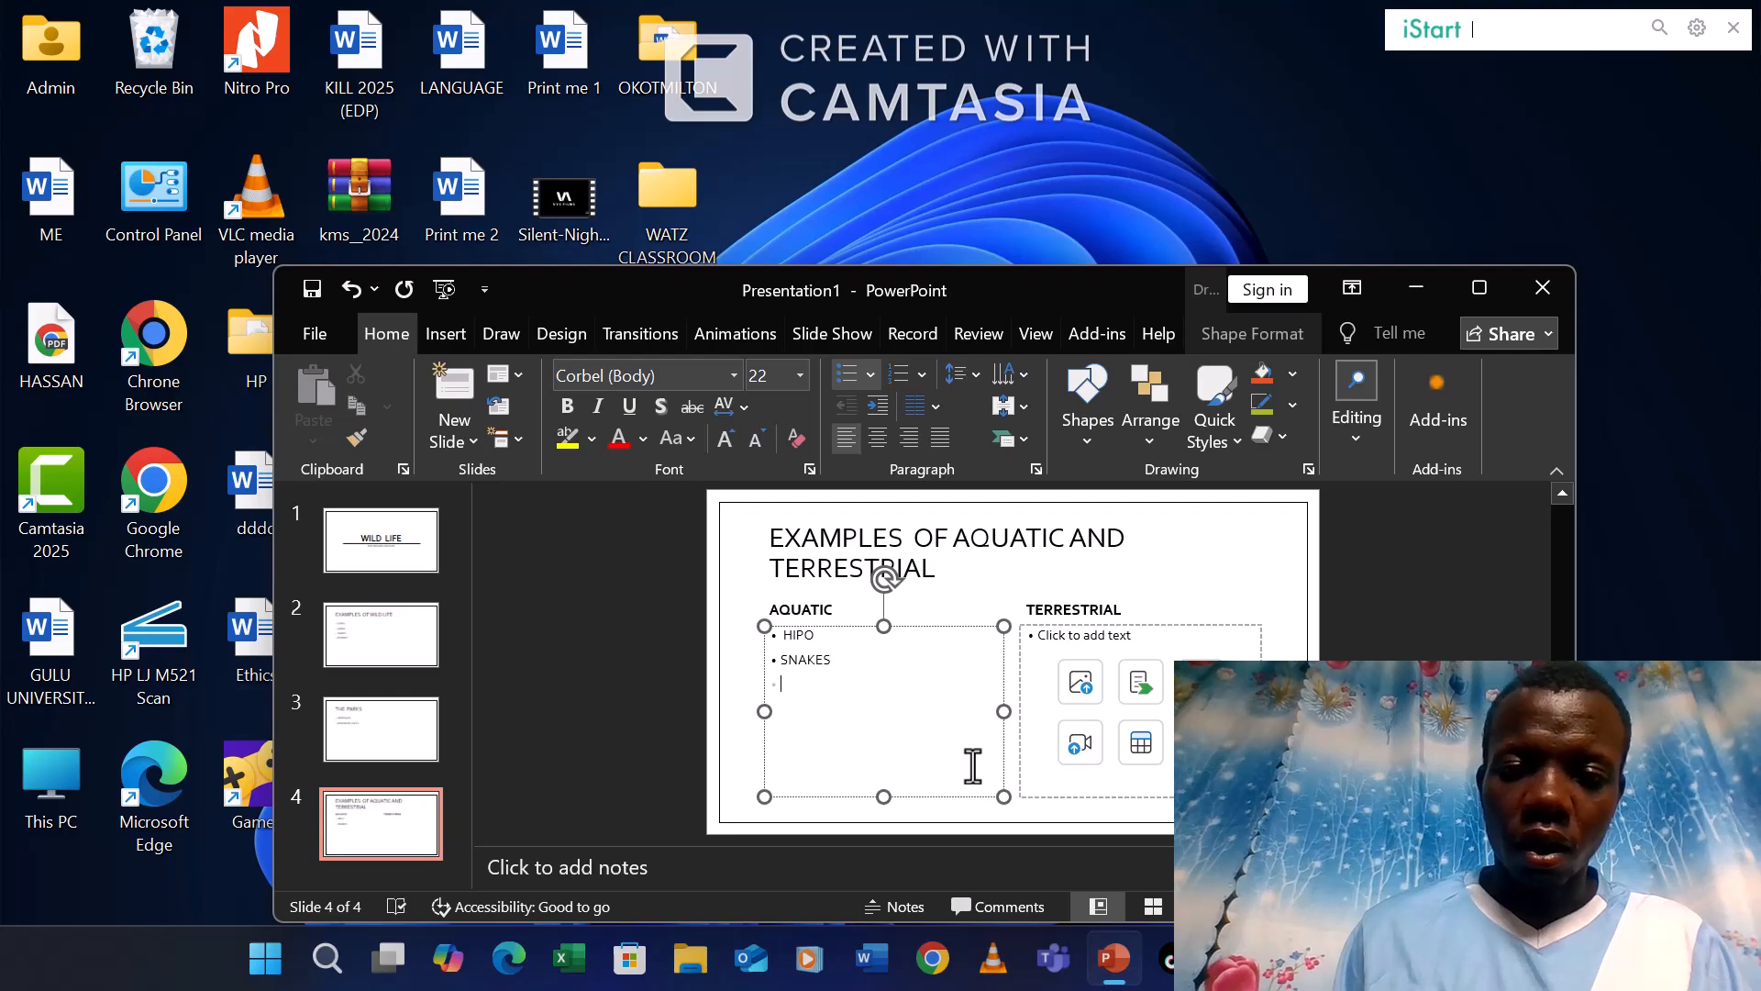
type("C")
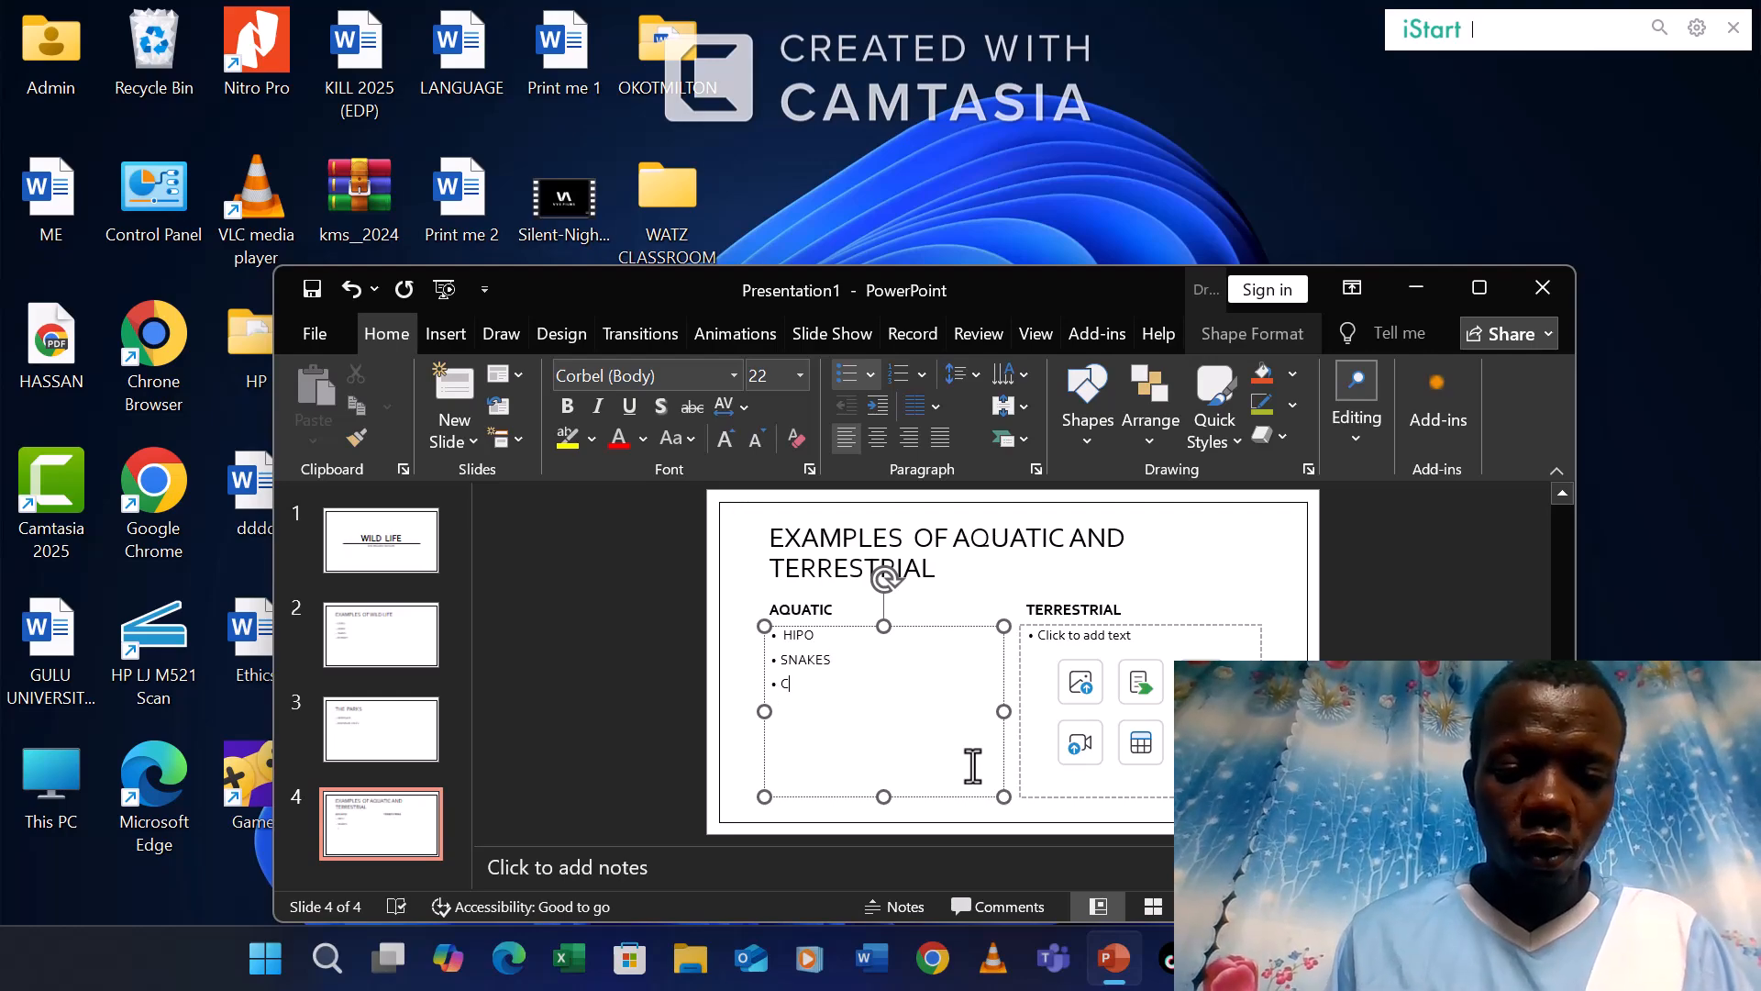
type("ROCO")
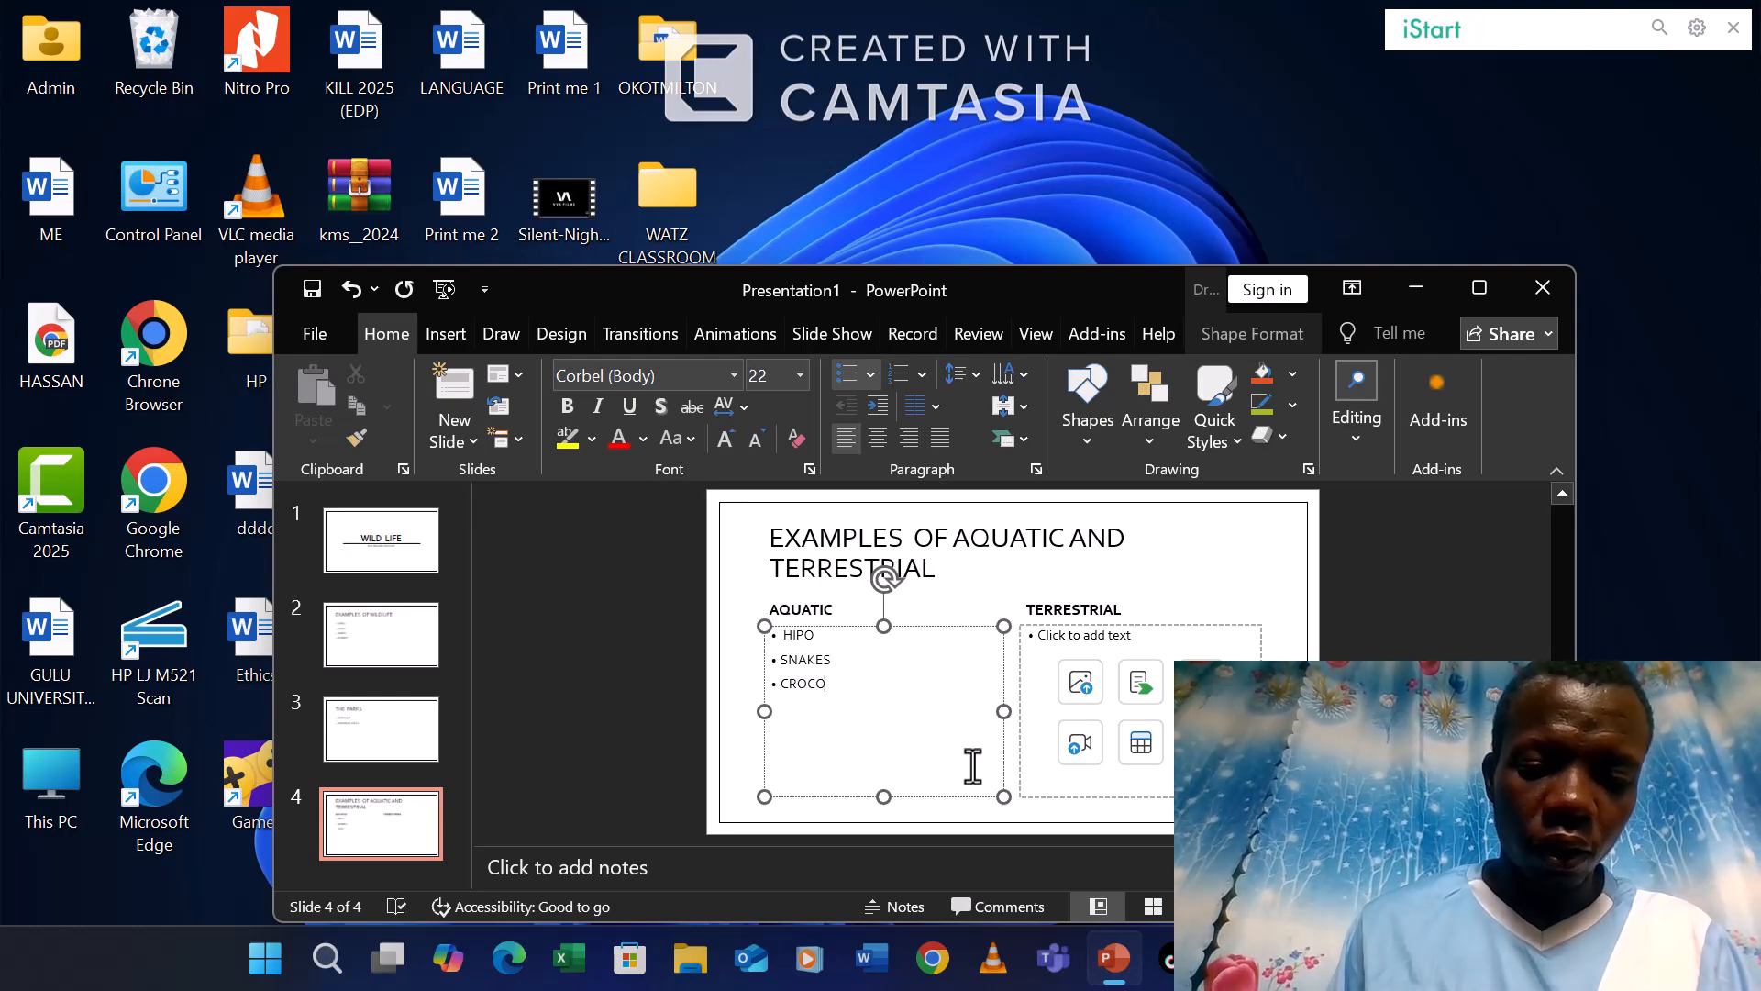
type("DILES")
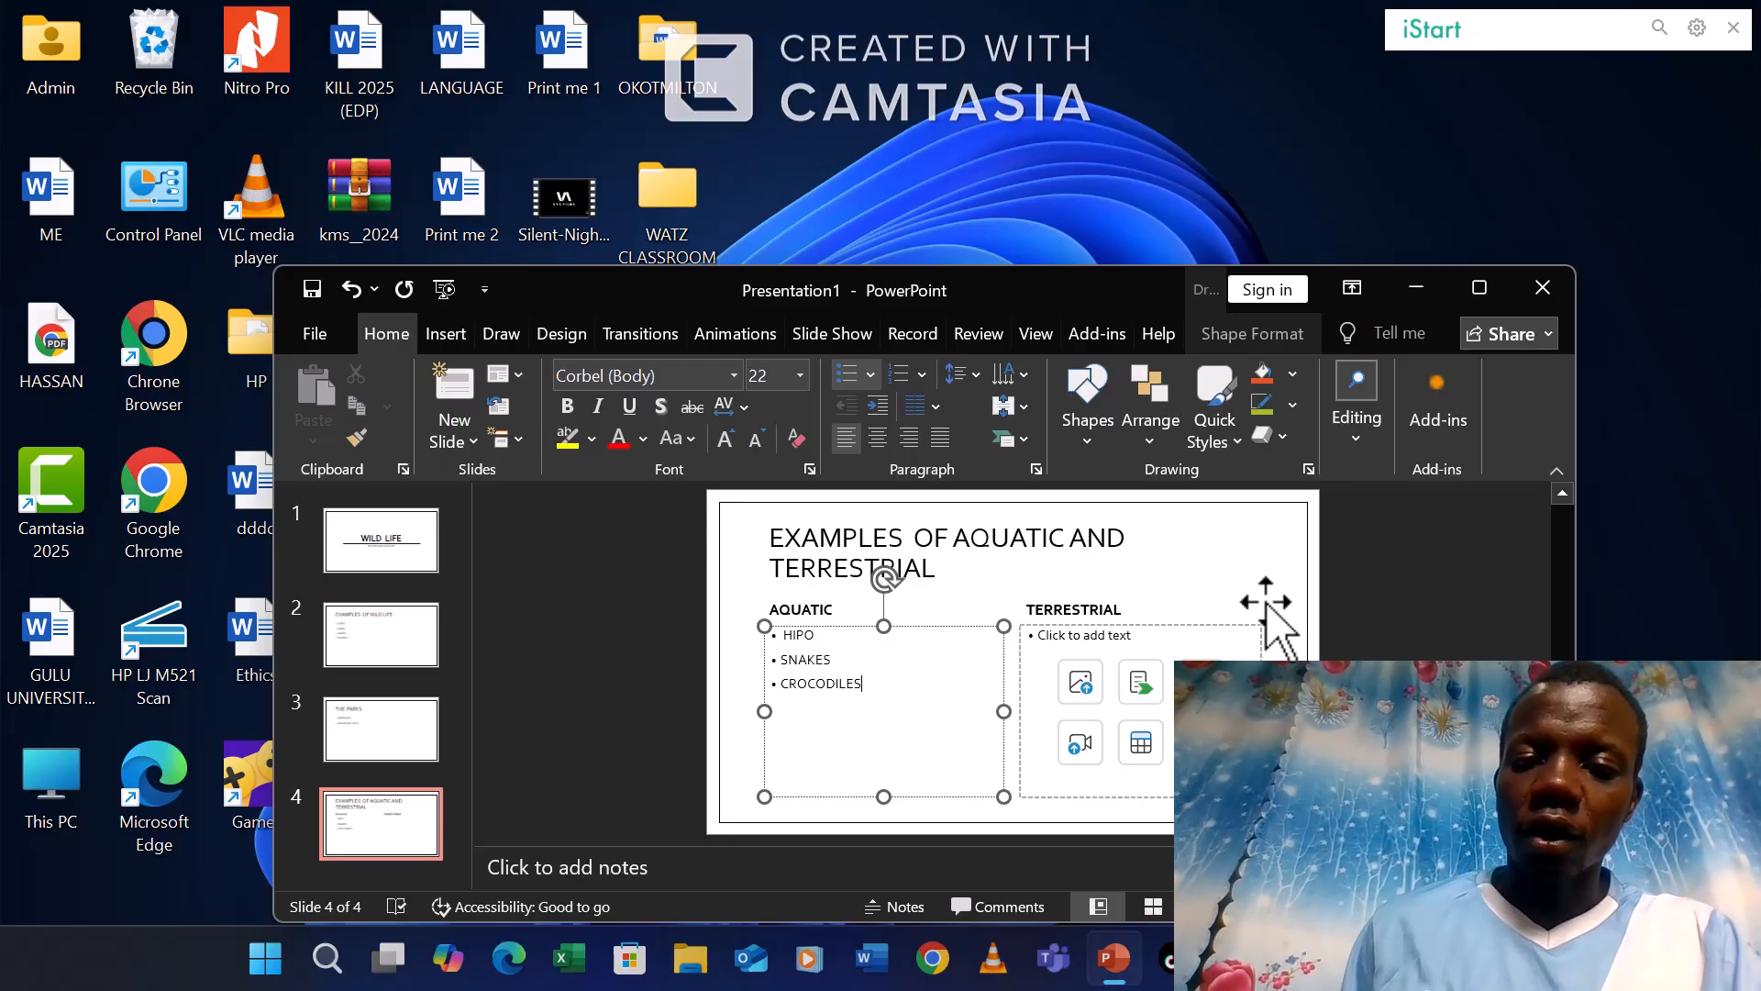
List LIONS and ZEBRA as separate bullets under the TERRESTRIAL heading on the fourth slide.
left_click(1128, 707)
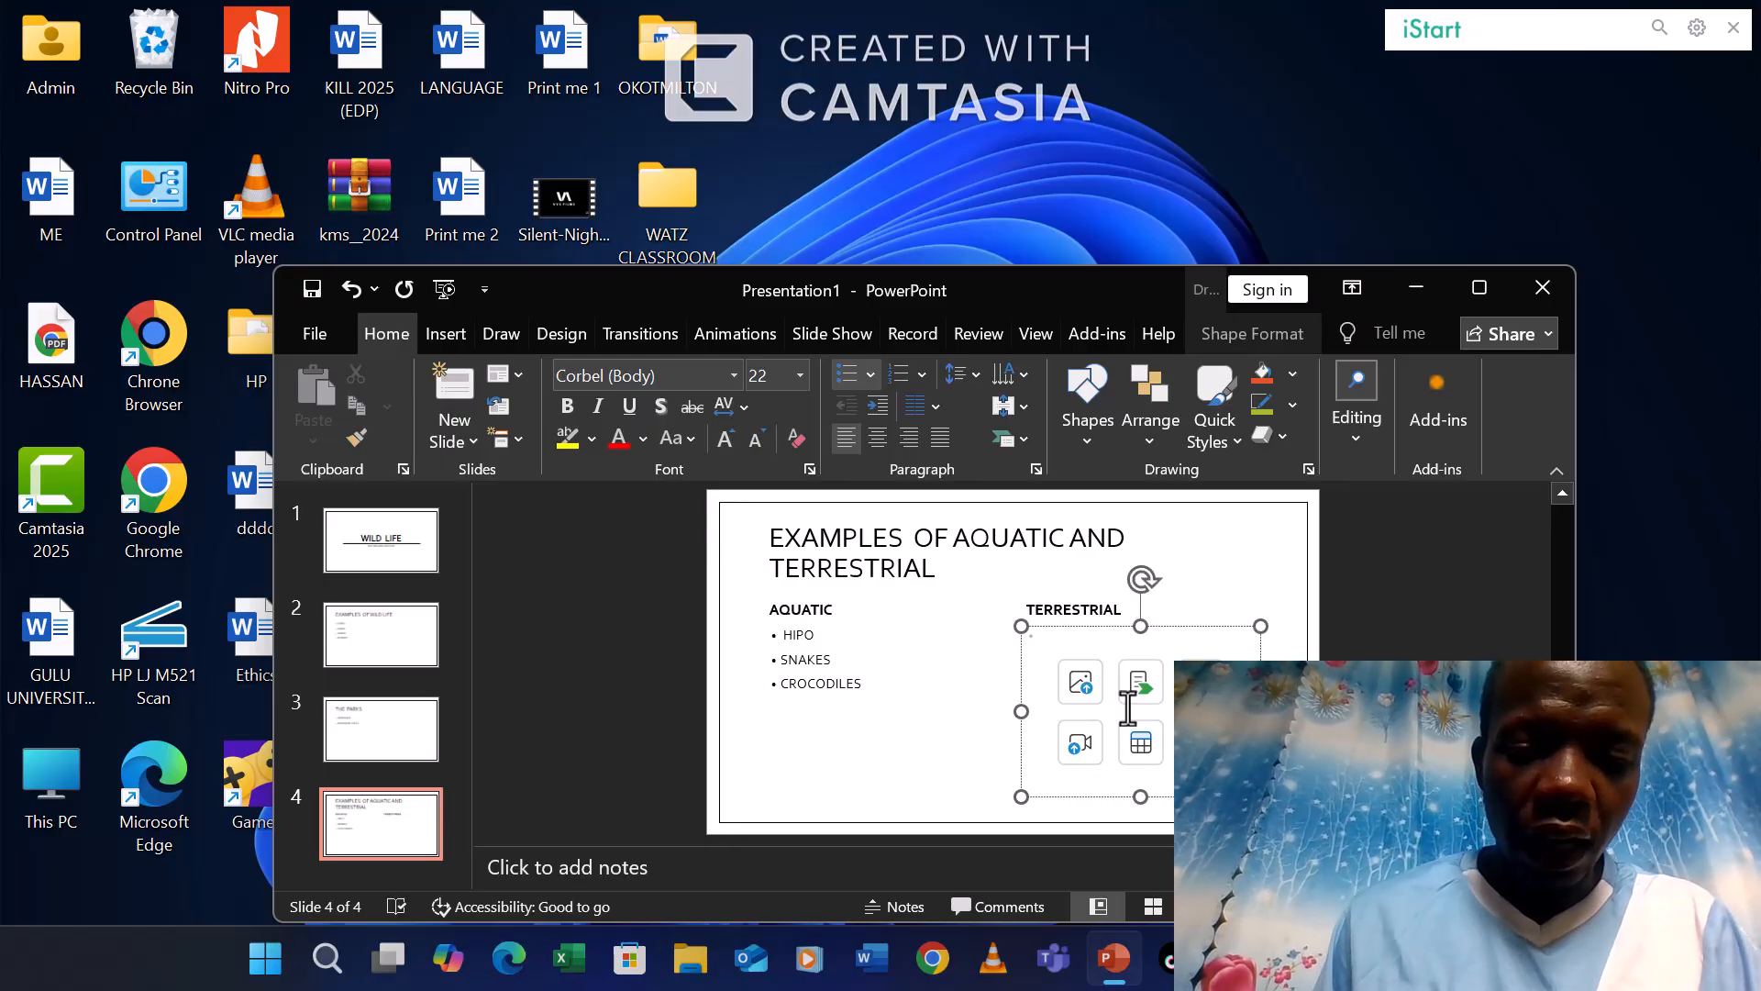
type("LIONS")
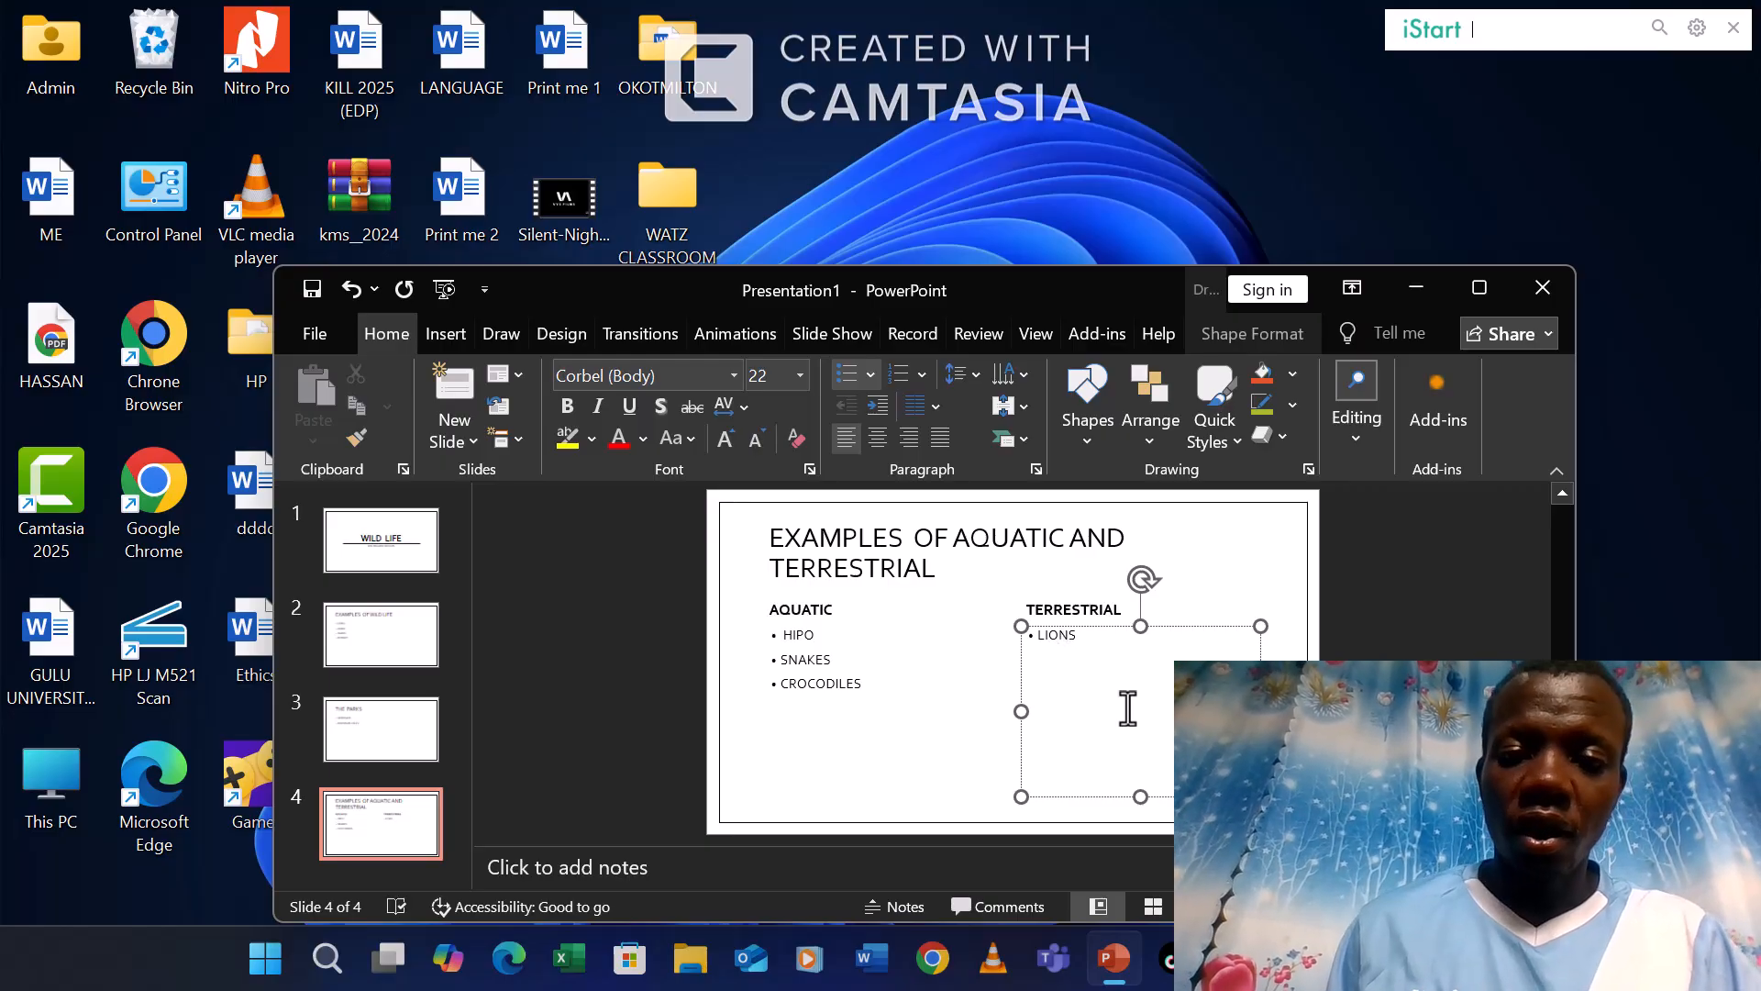
key("Return")
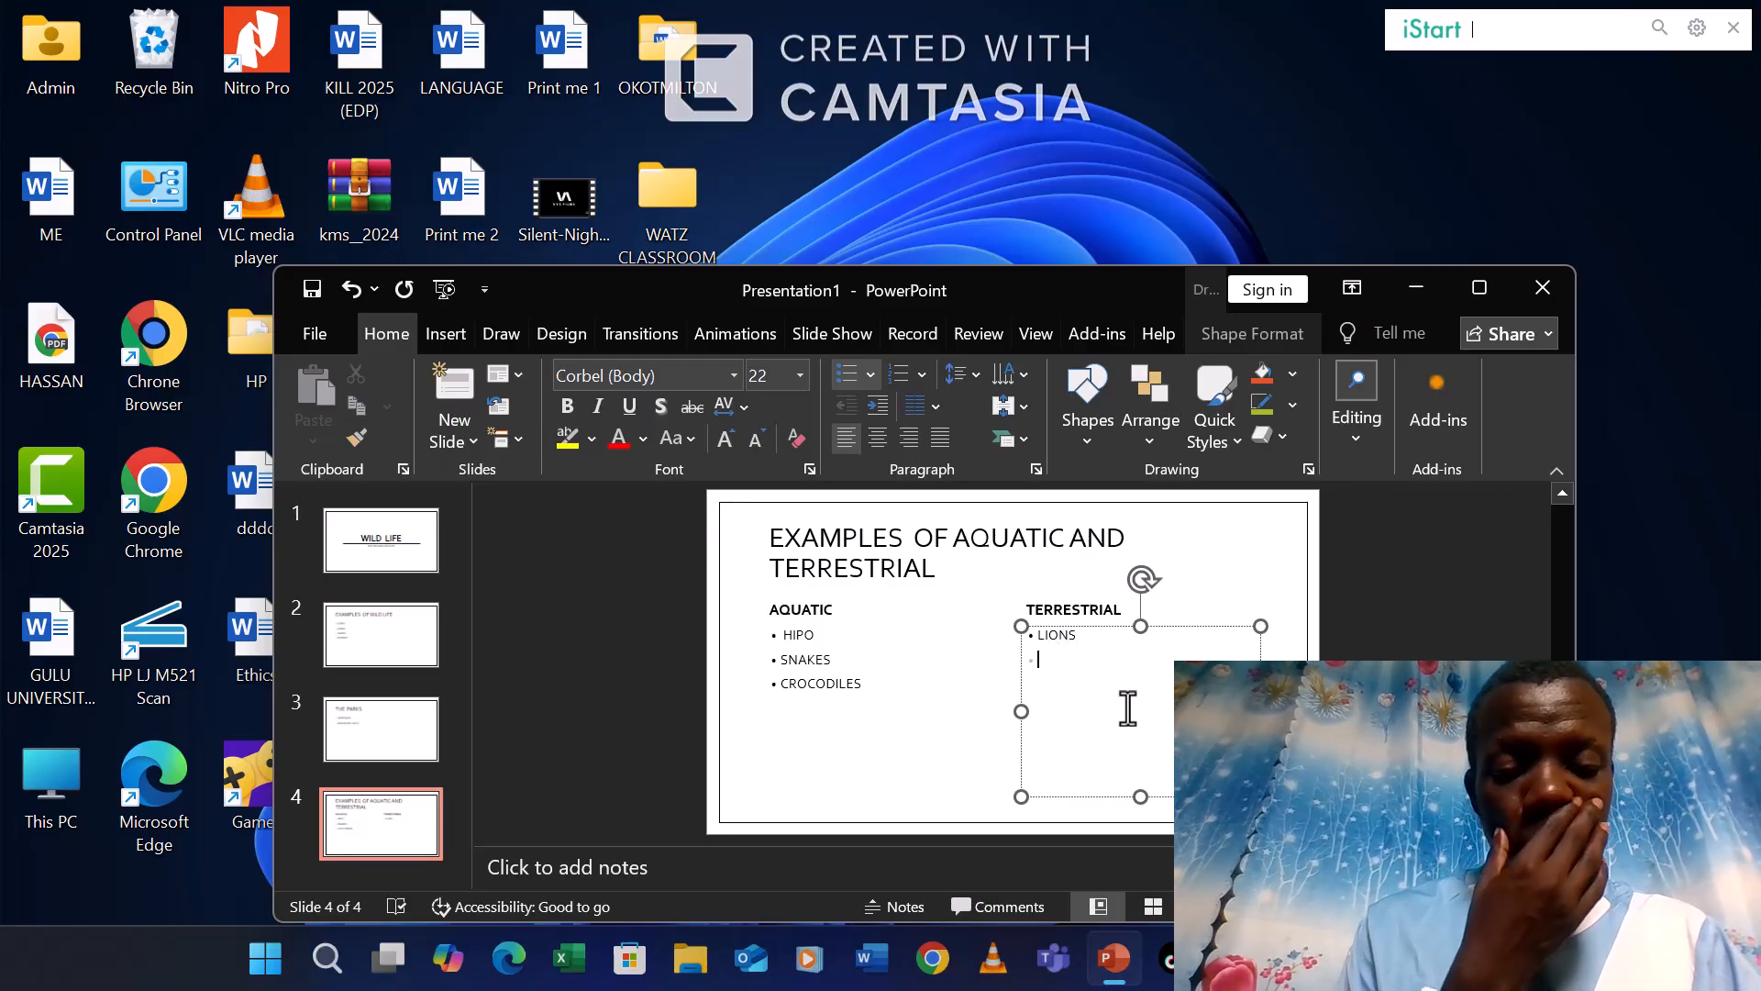
type("ZE")
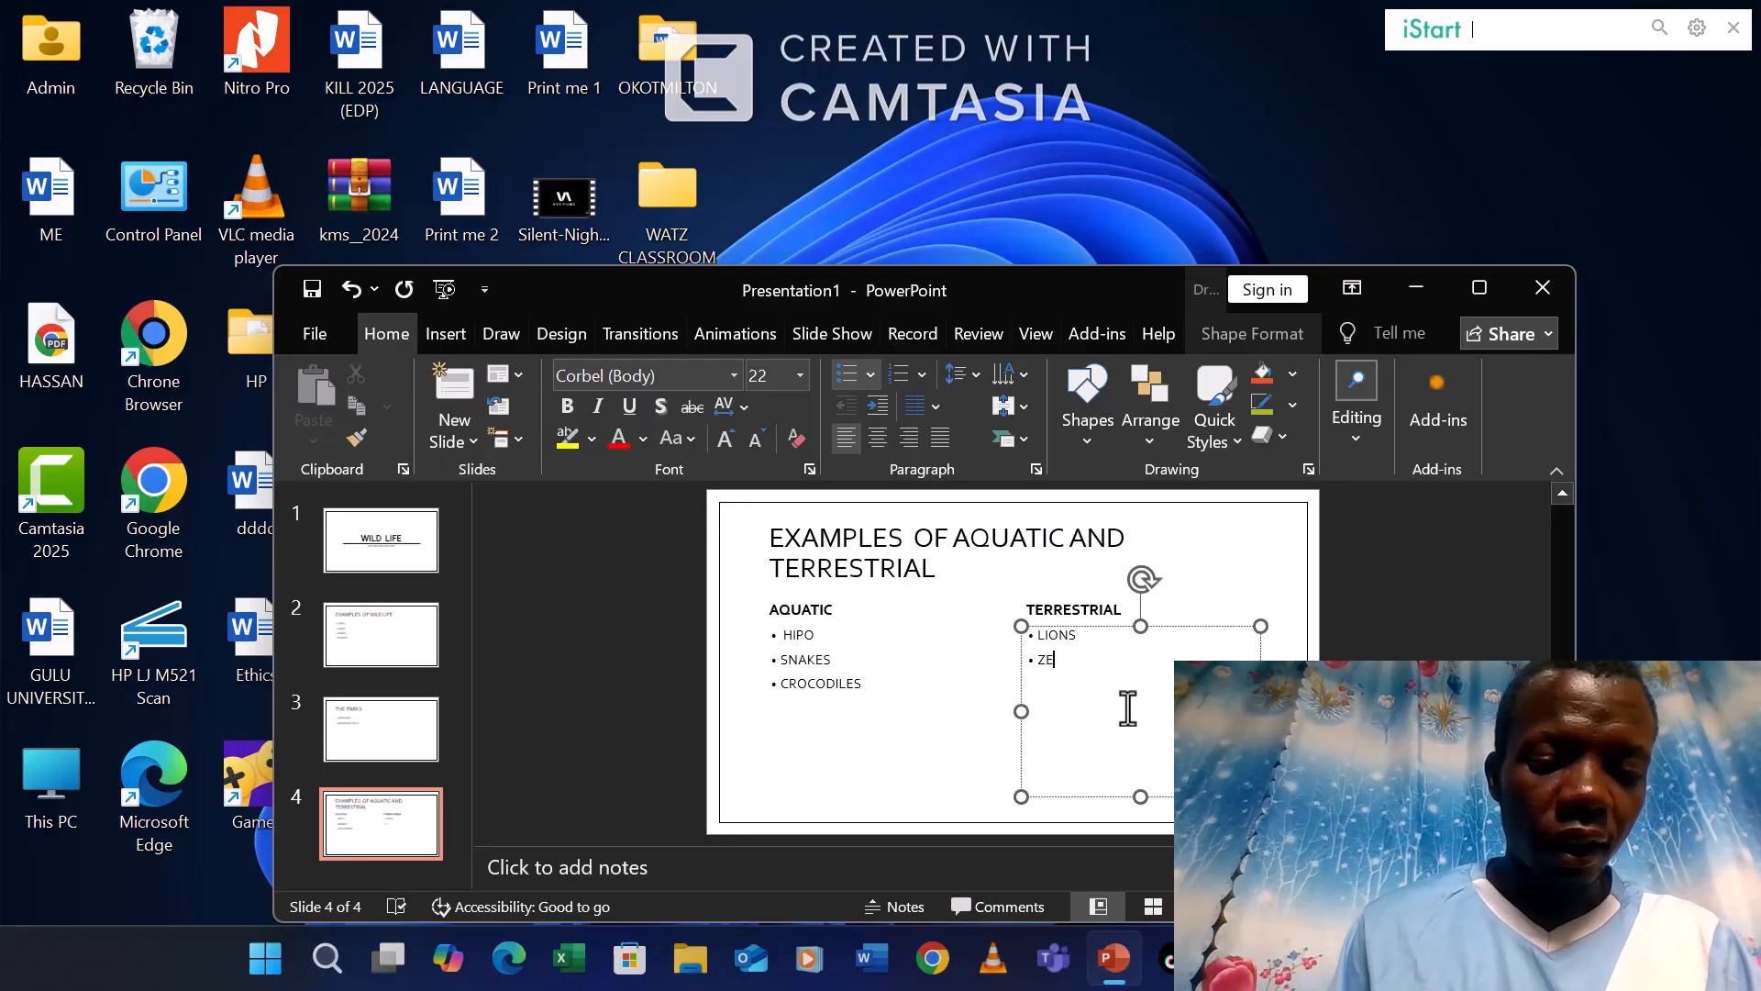
type("BRA")
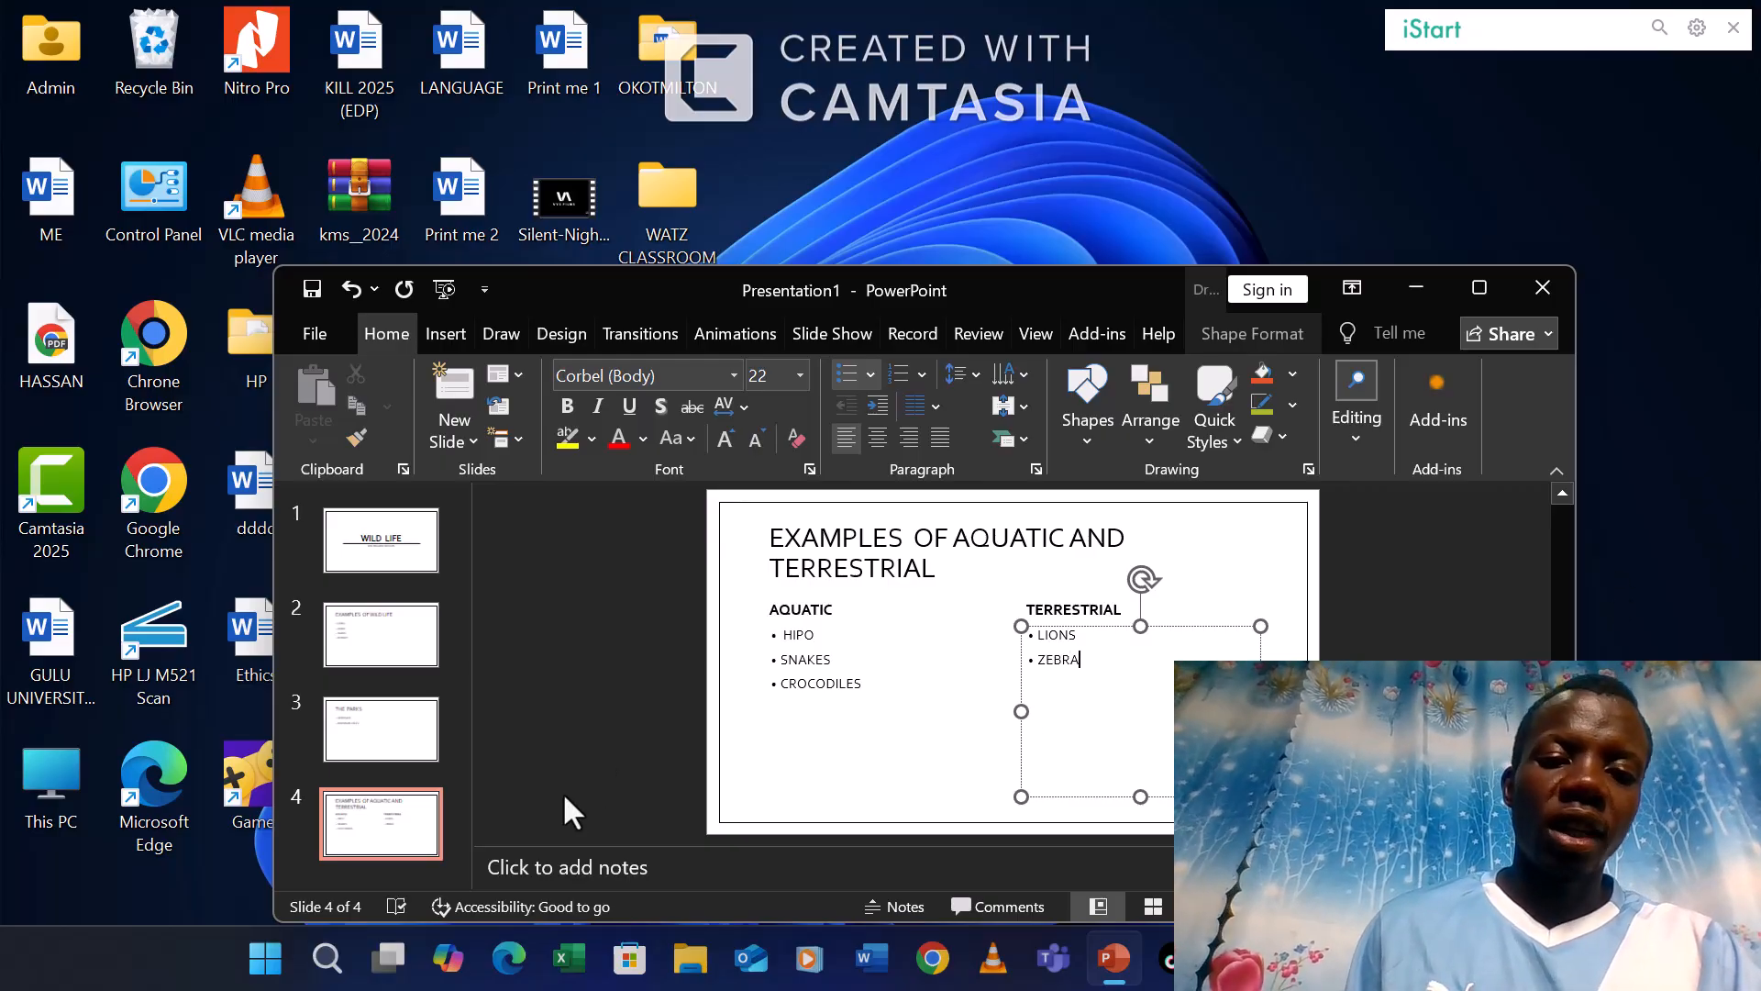
Apply the Gallery theme to the whole presentation and check it on the second and third slides.
left_click(423, 846)
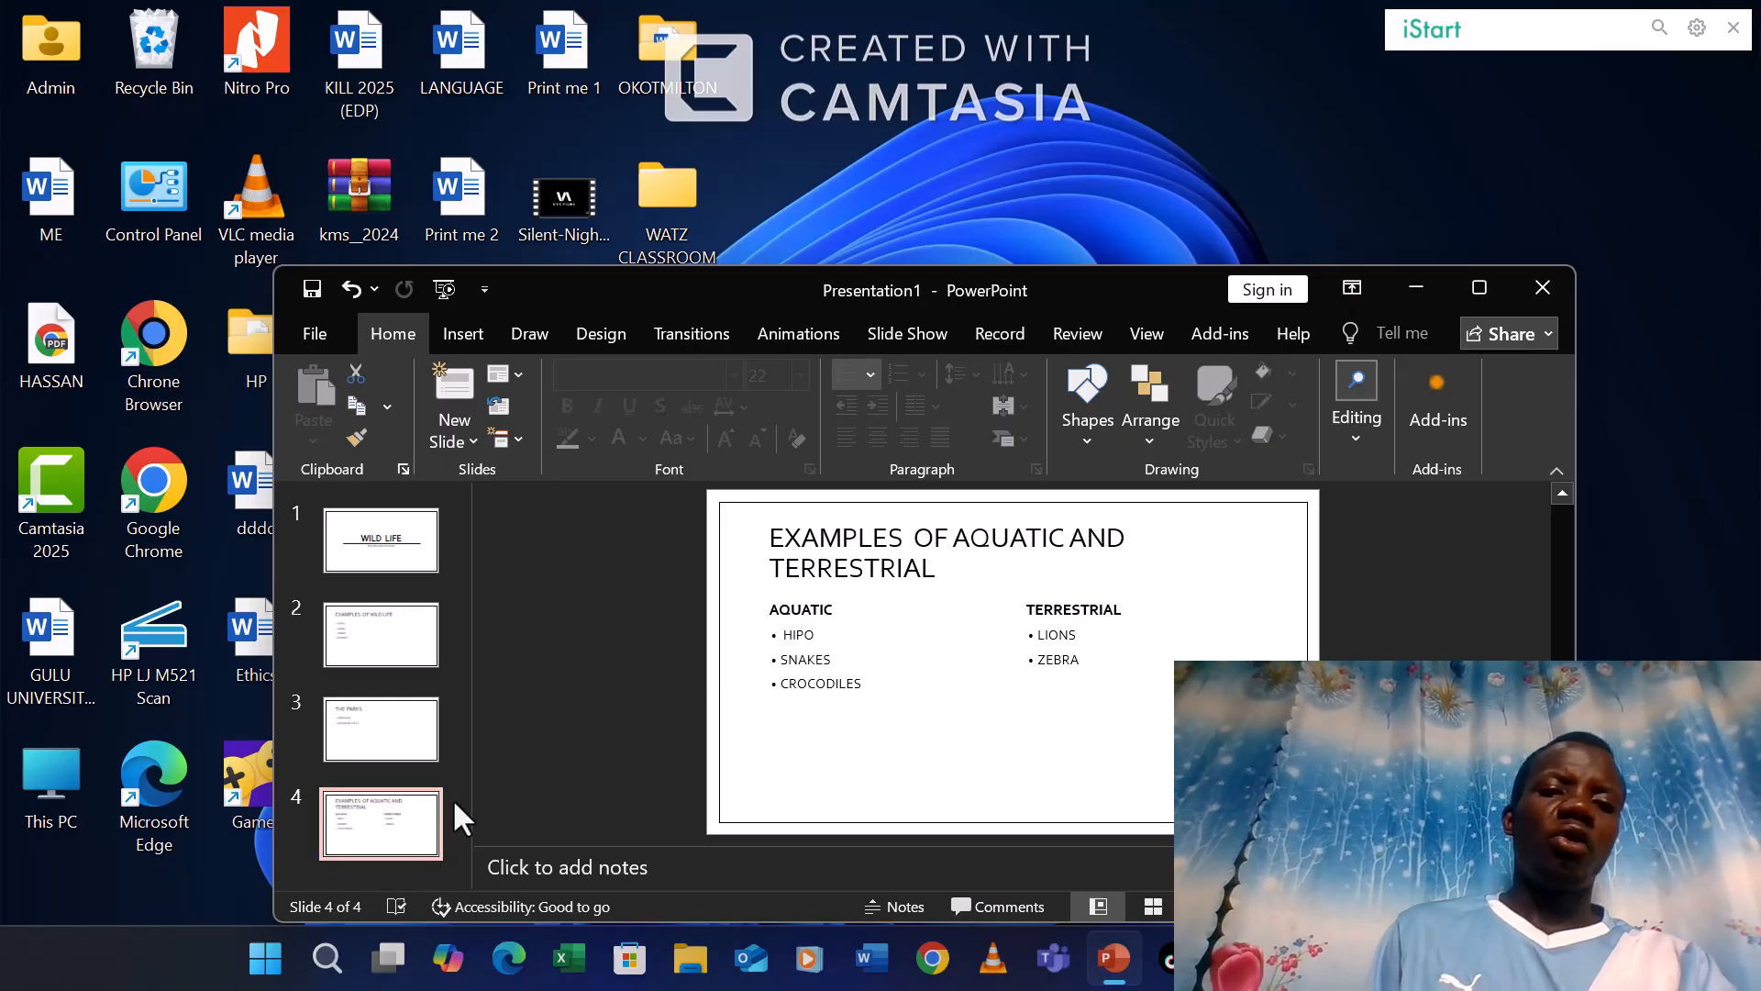
left_click(383, 525)
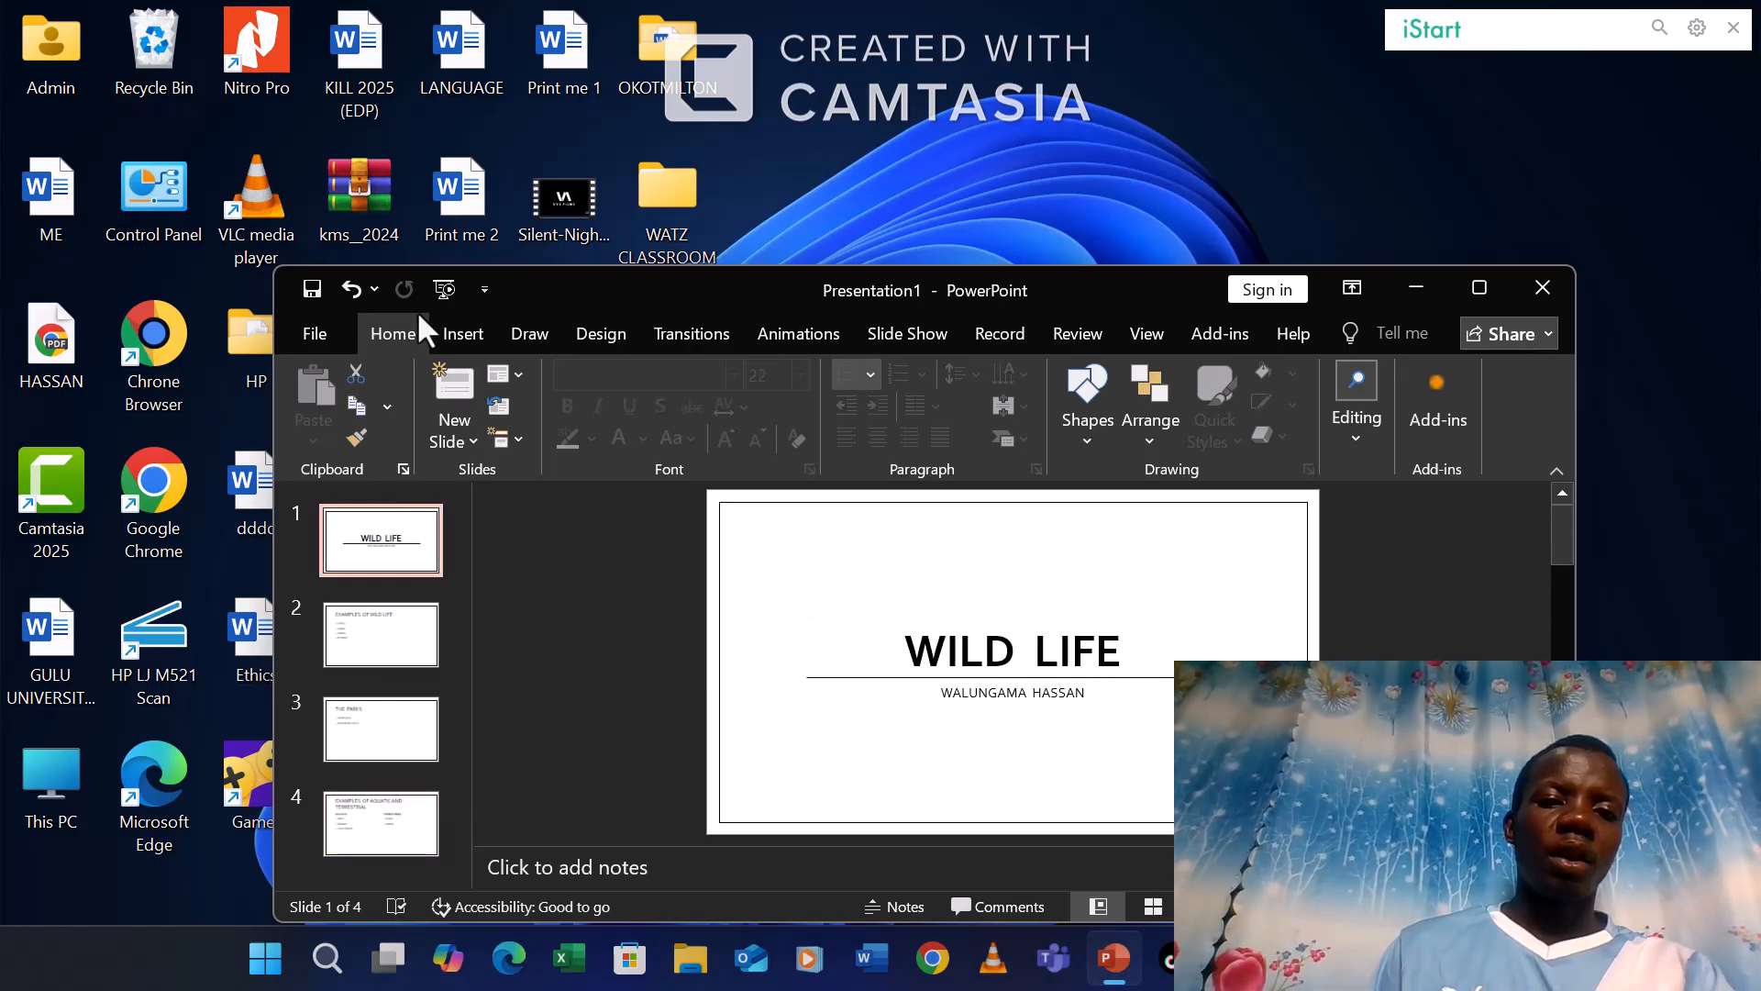
left_click(460, 330)
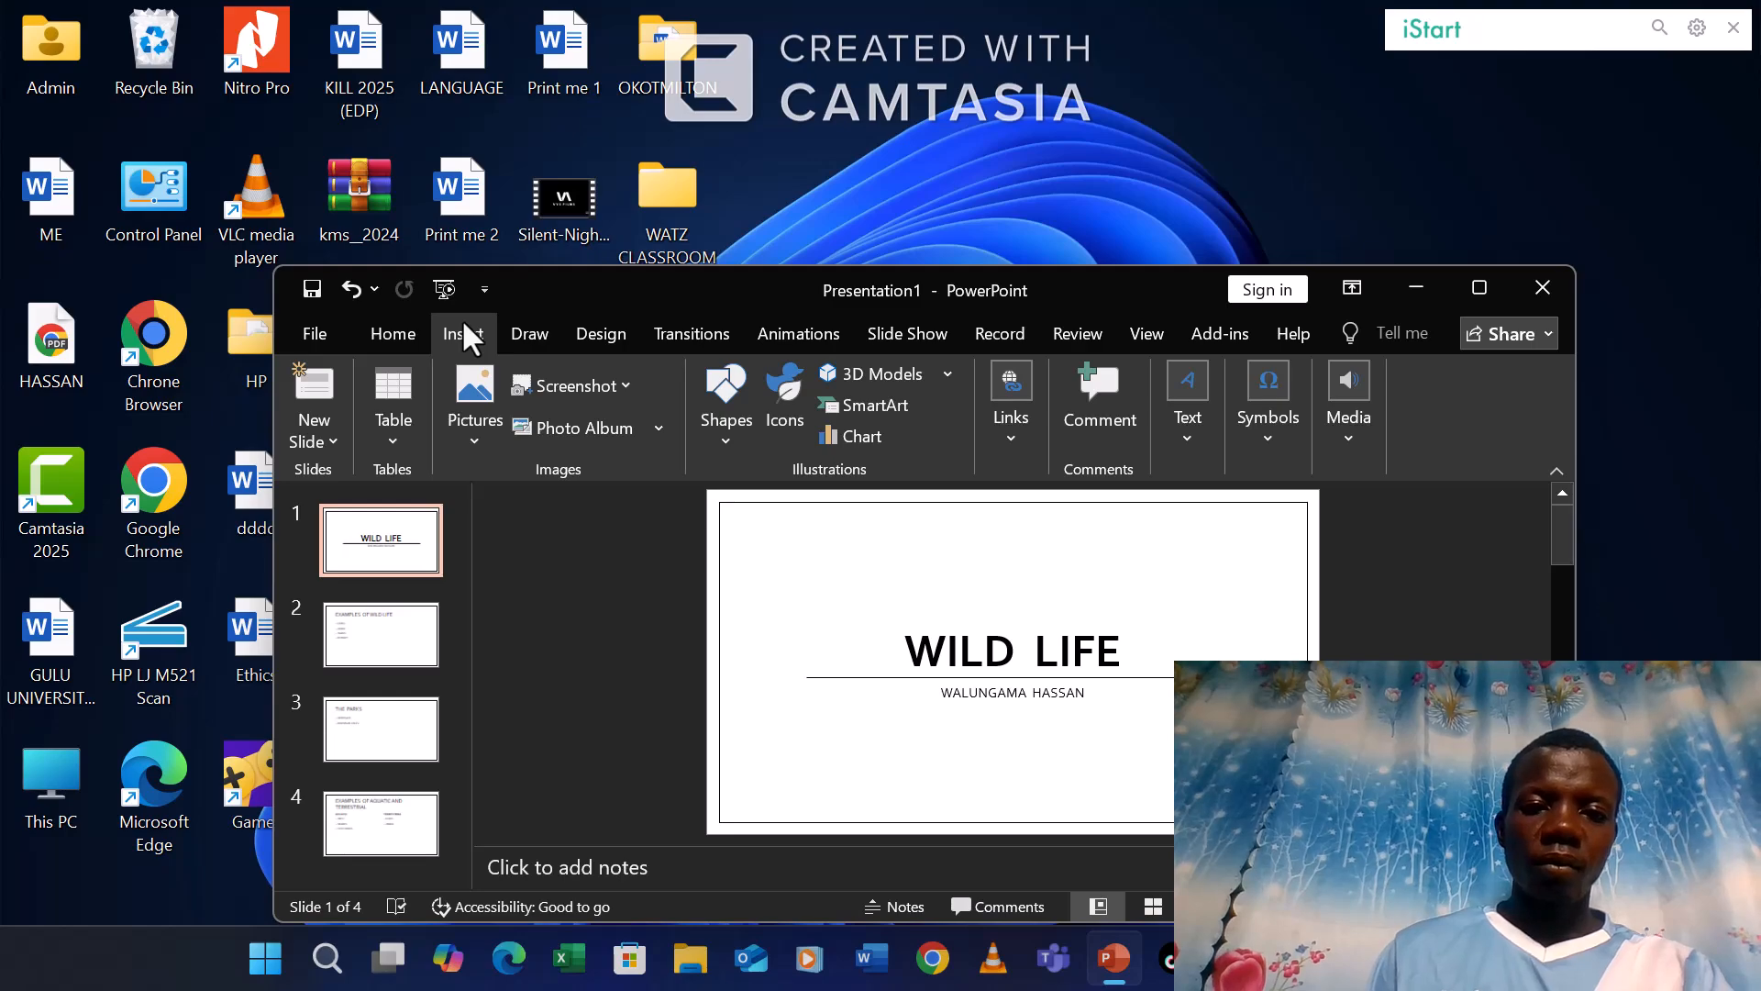
left_click(606, 334)
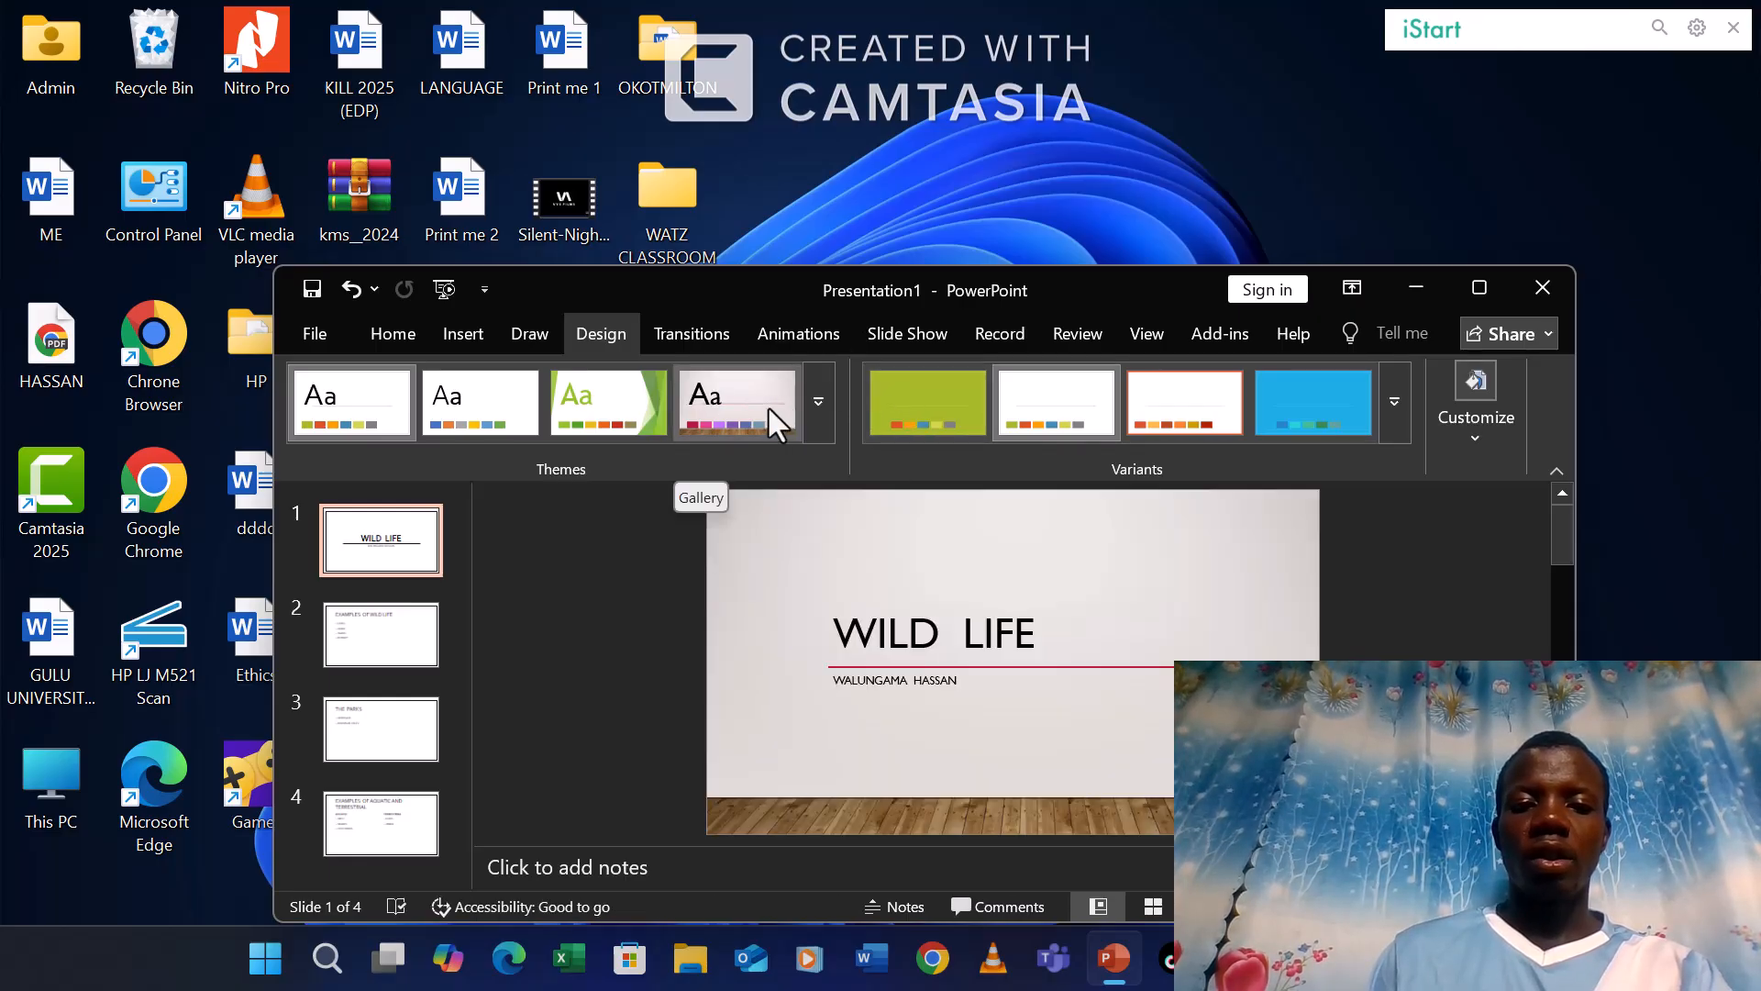
left_click(769, 409)
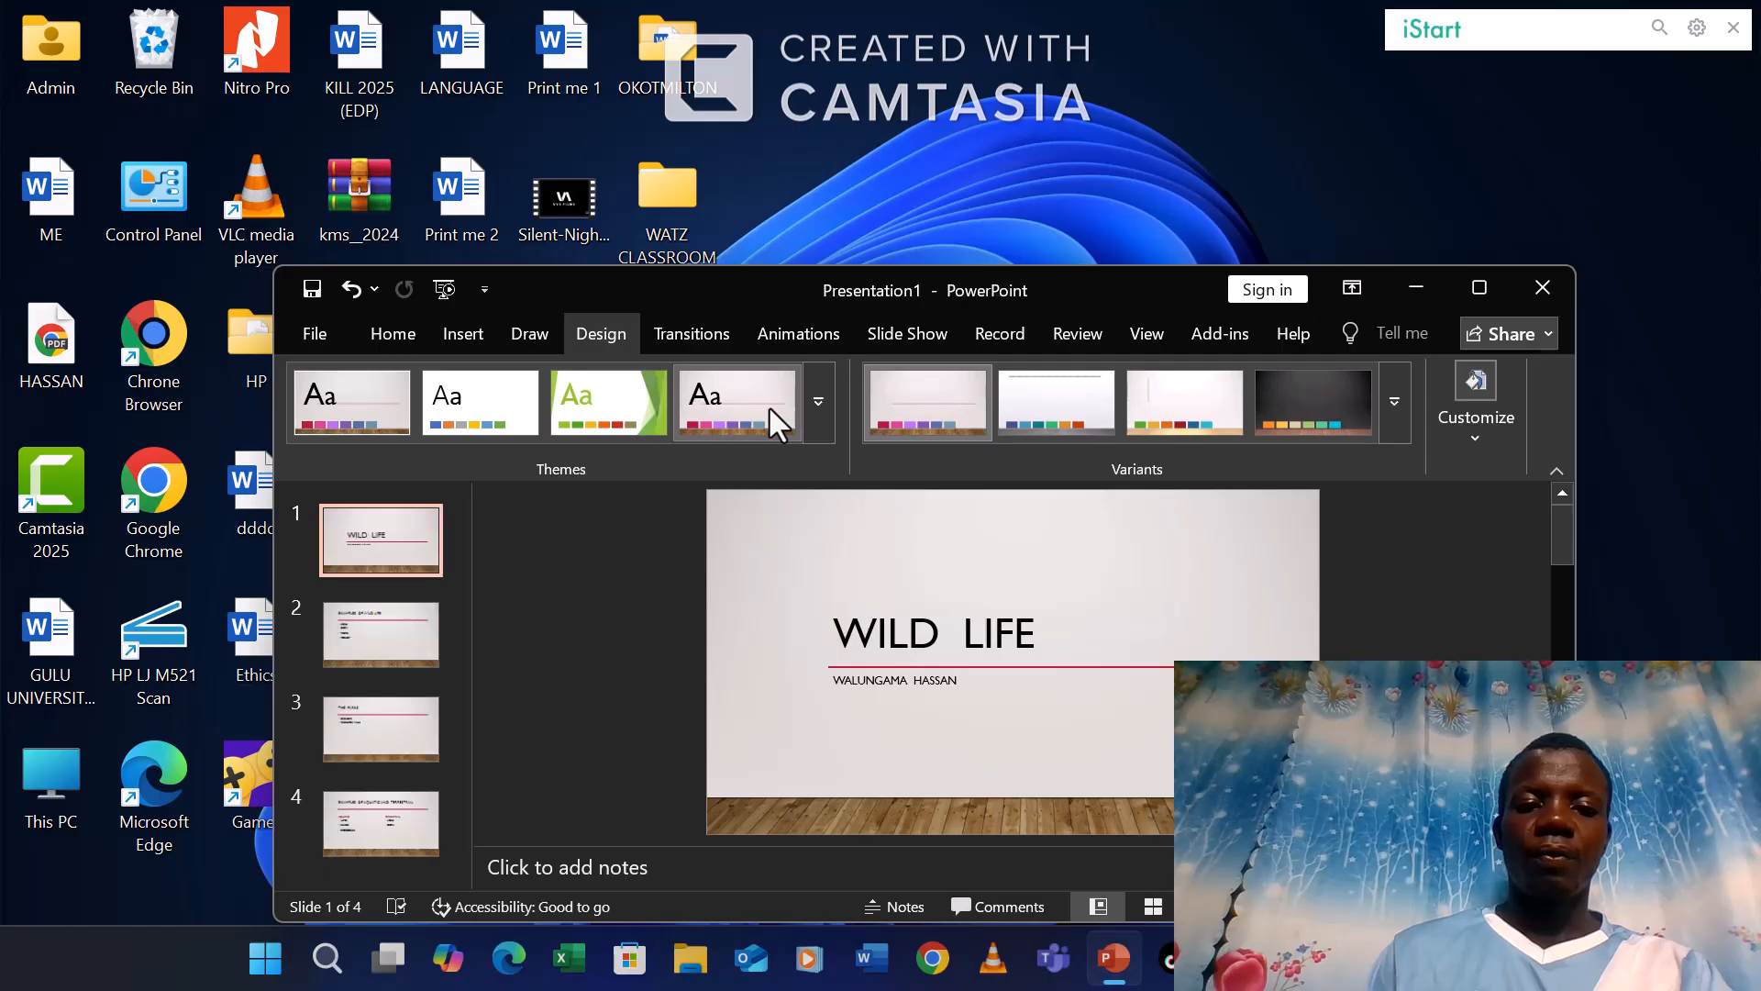
left_click_drag(393, 575, 393, 572)
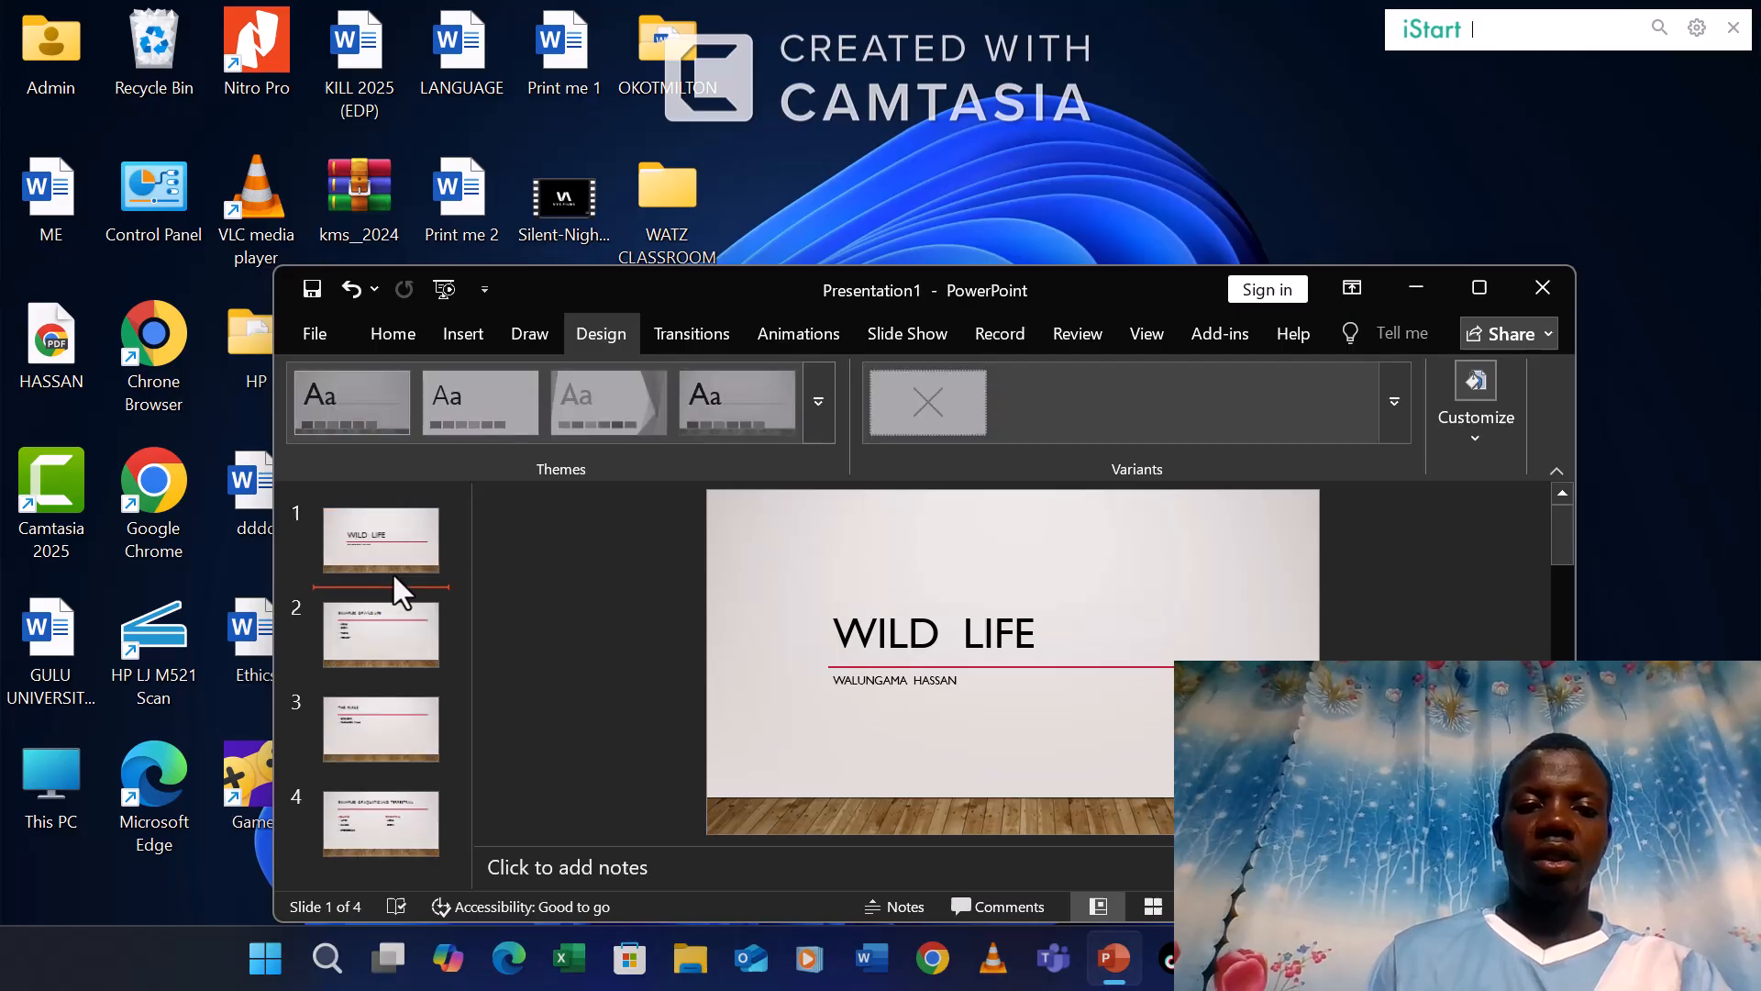
left_click(394, 657)
left_click(400, 703)
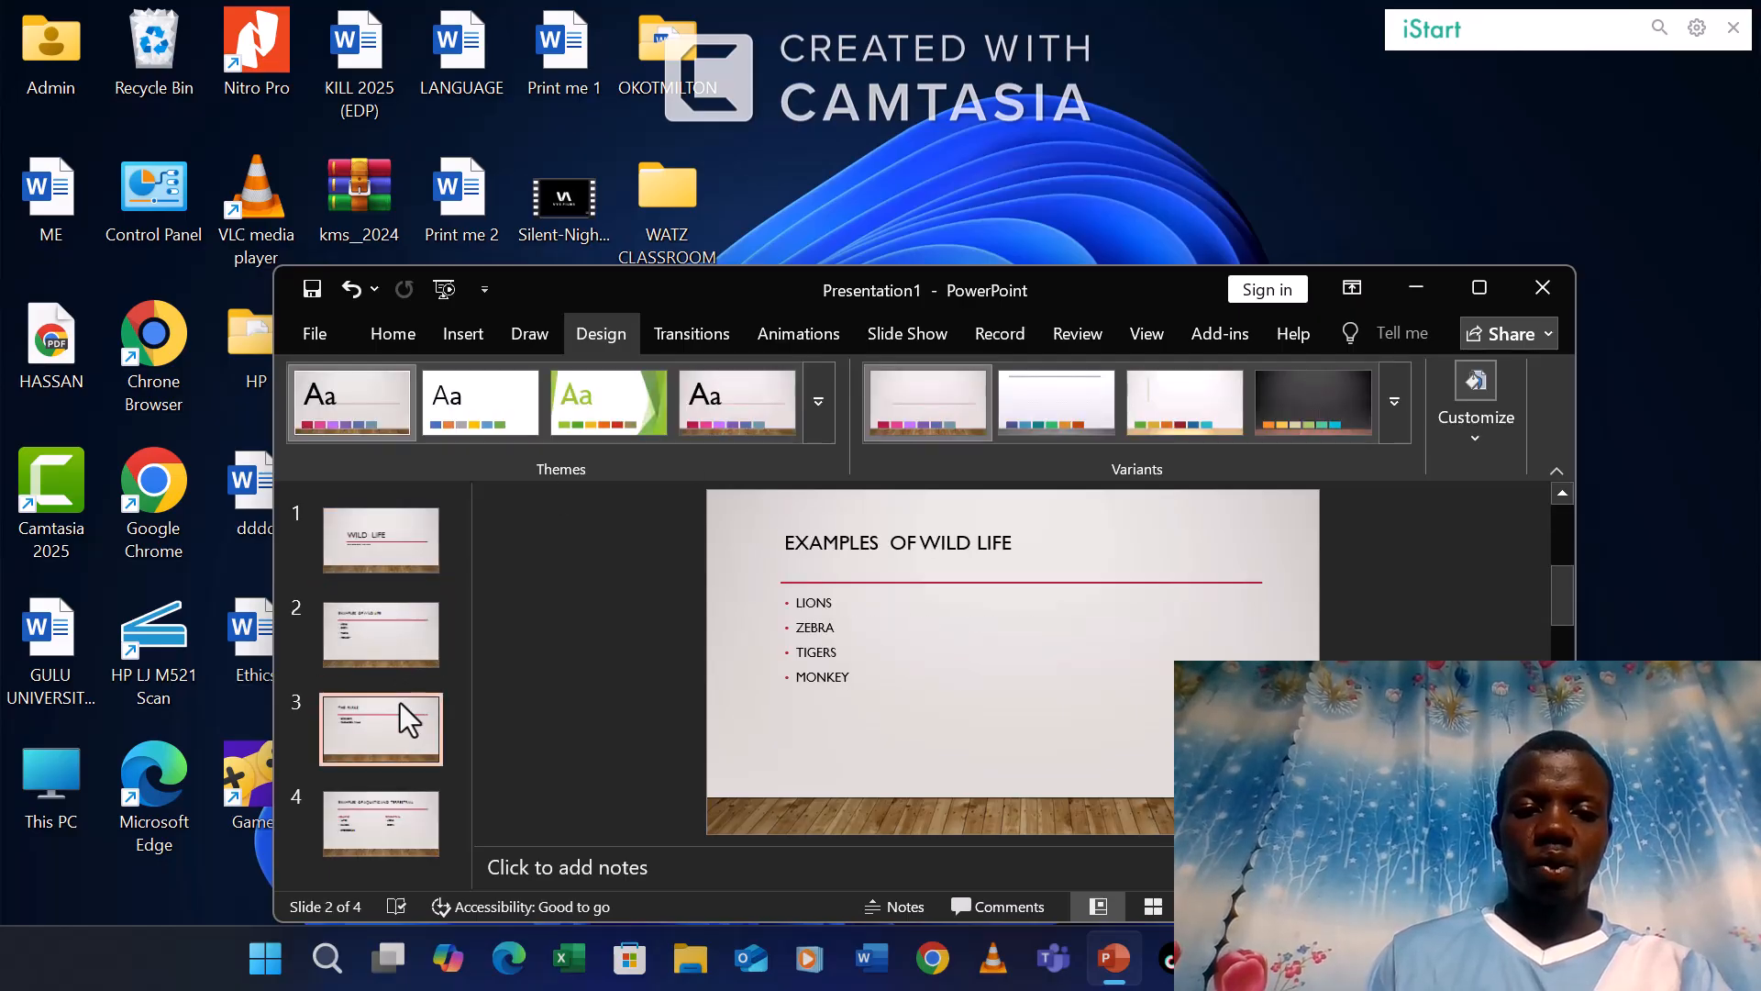
Check the applied Gallery theme on the fourth slide.
left_click(386, 798)
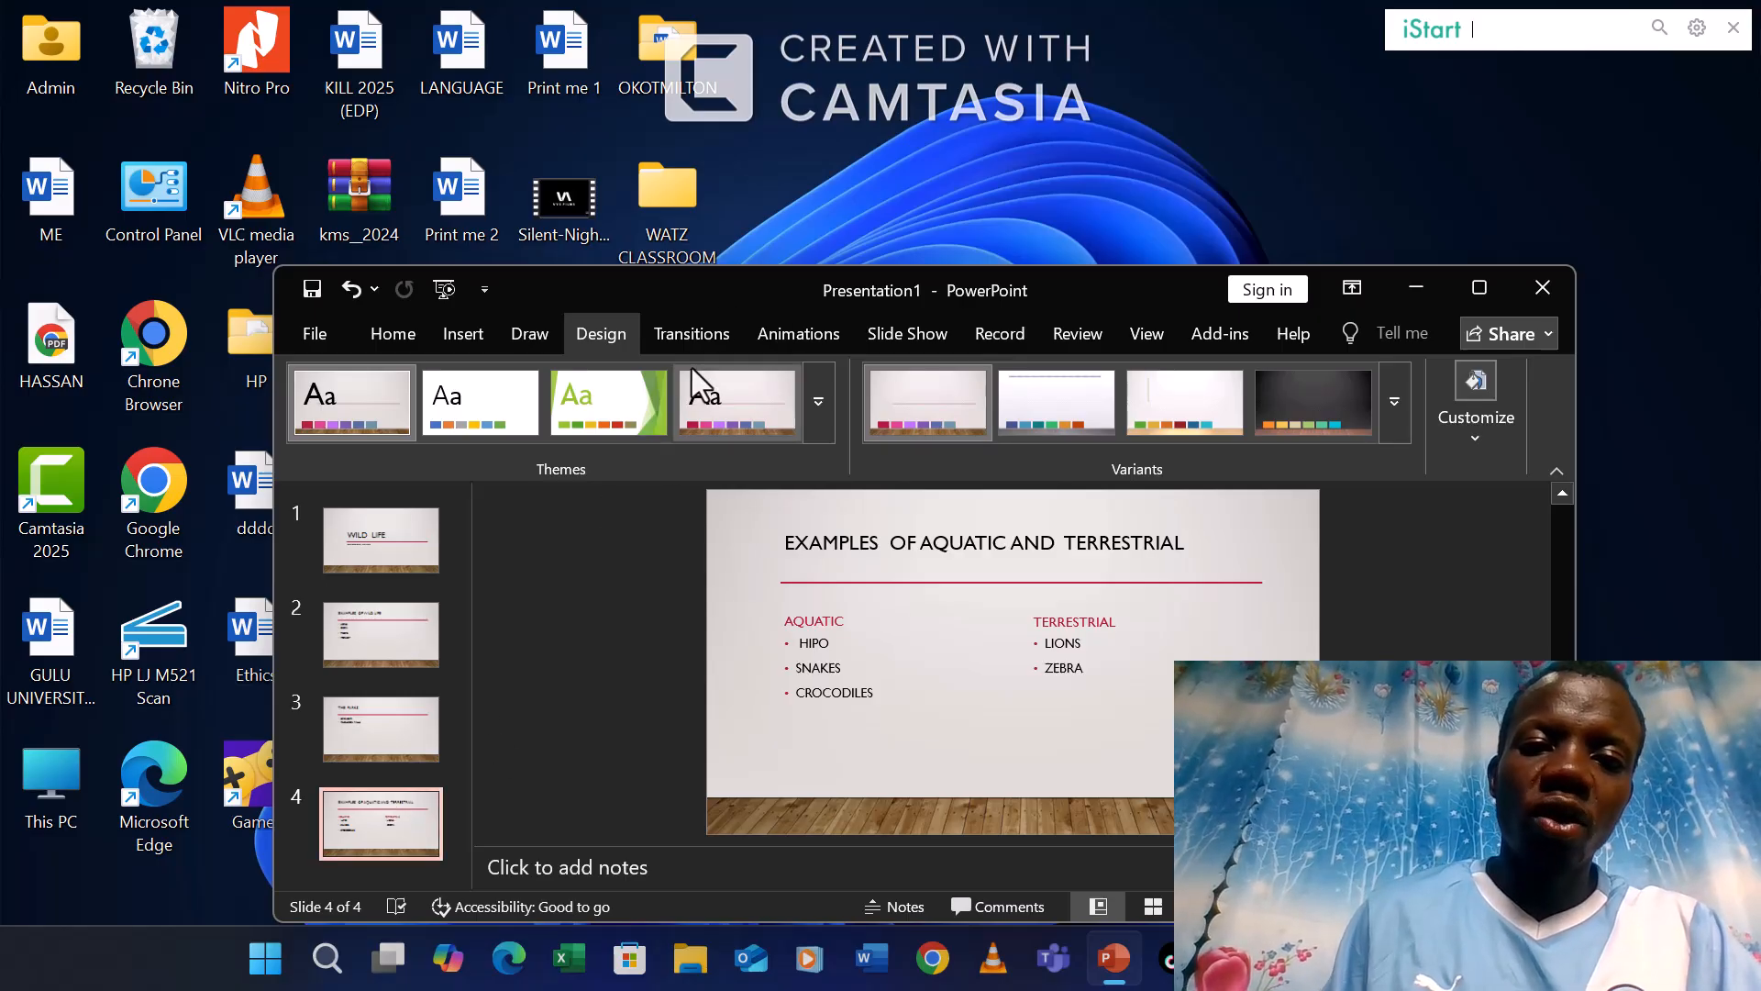
Try the Fade, Push and Wipe transitions on the title slide and settle on the Prestige transition.
left_click(683, 338)
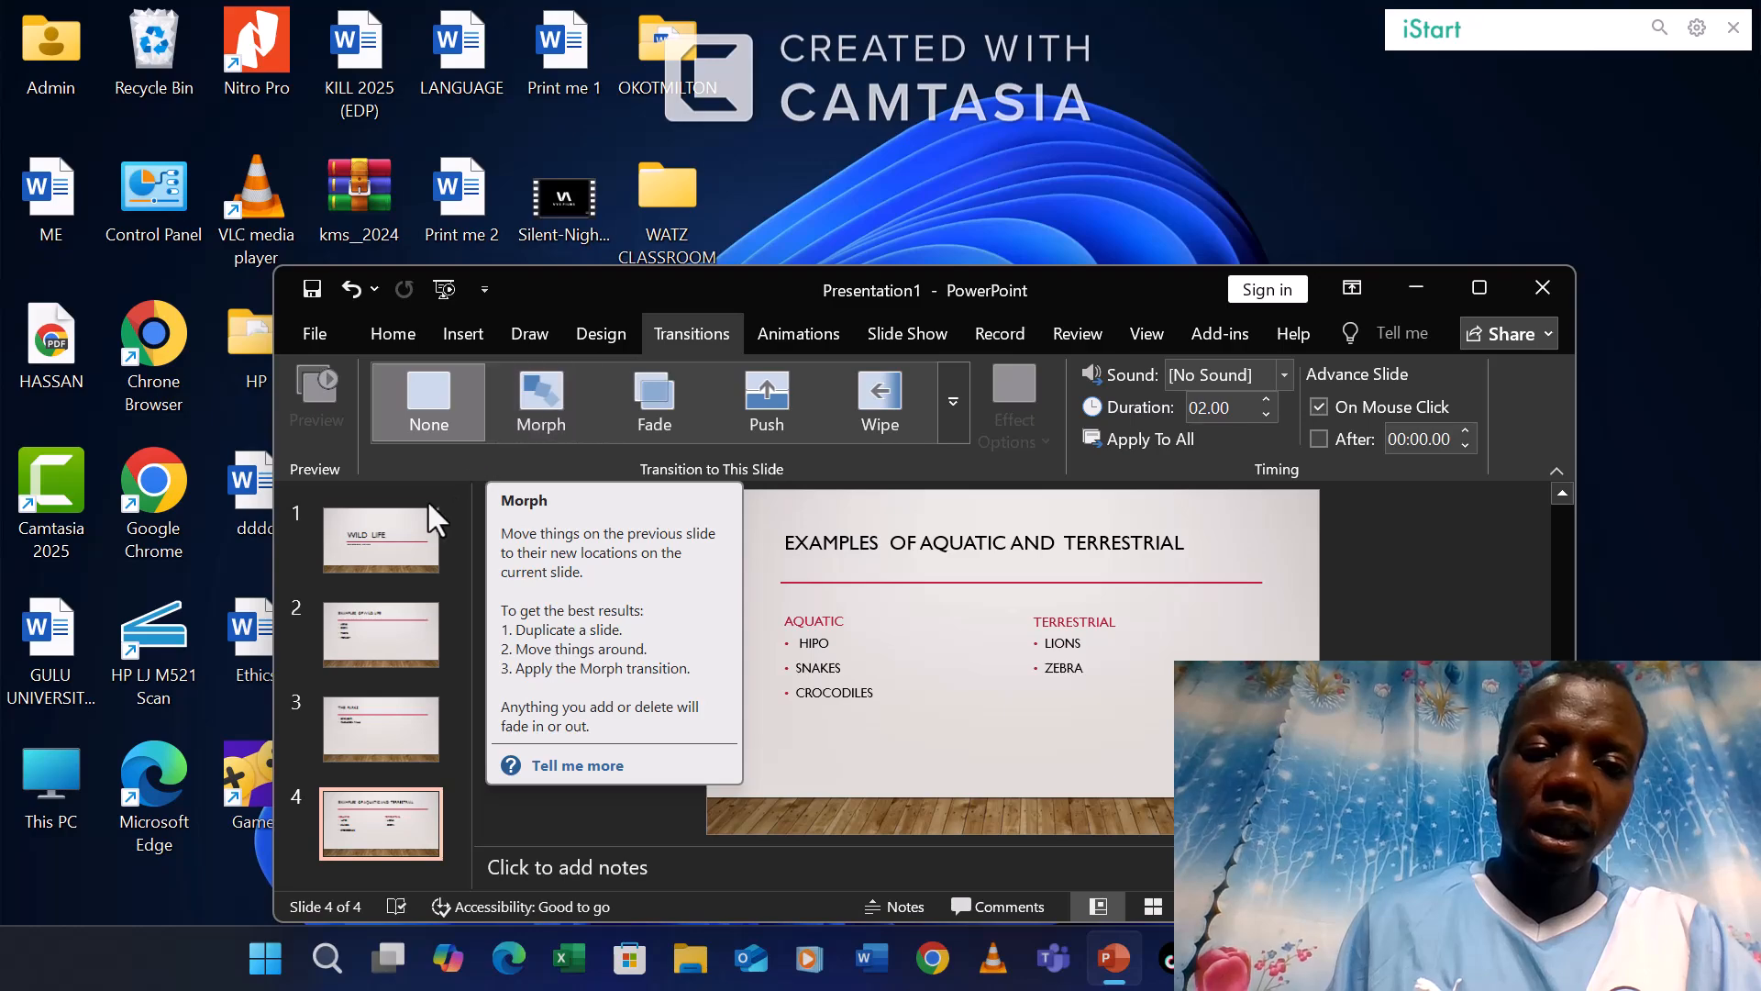
left_click(407, 519)
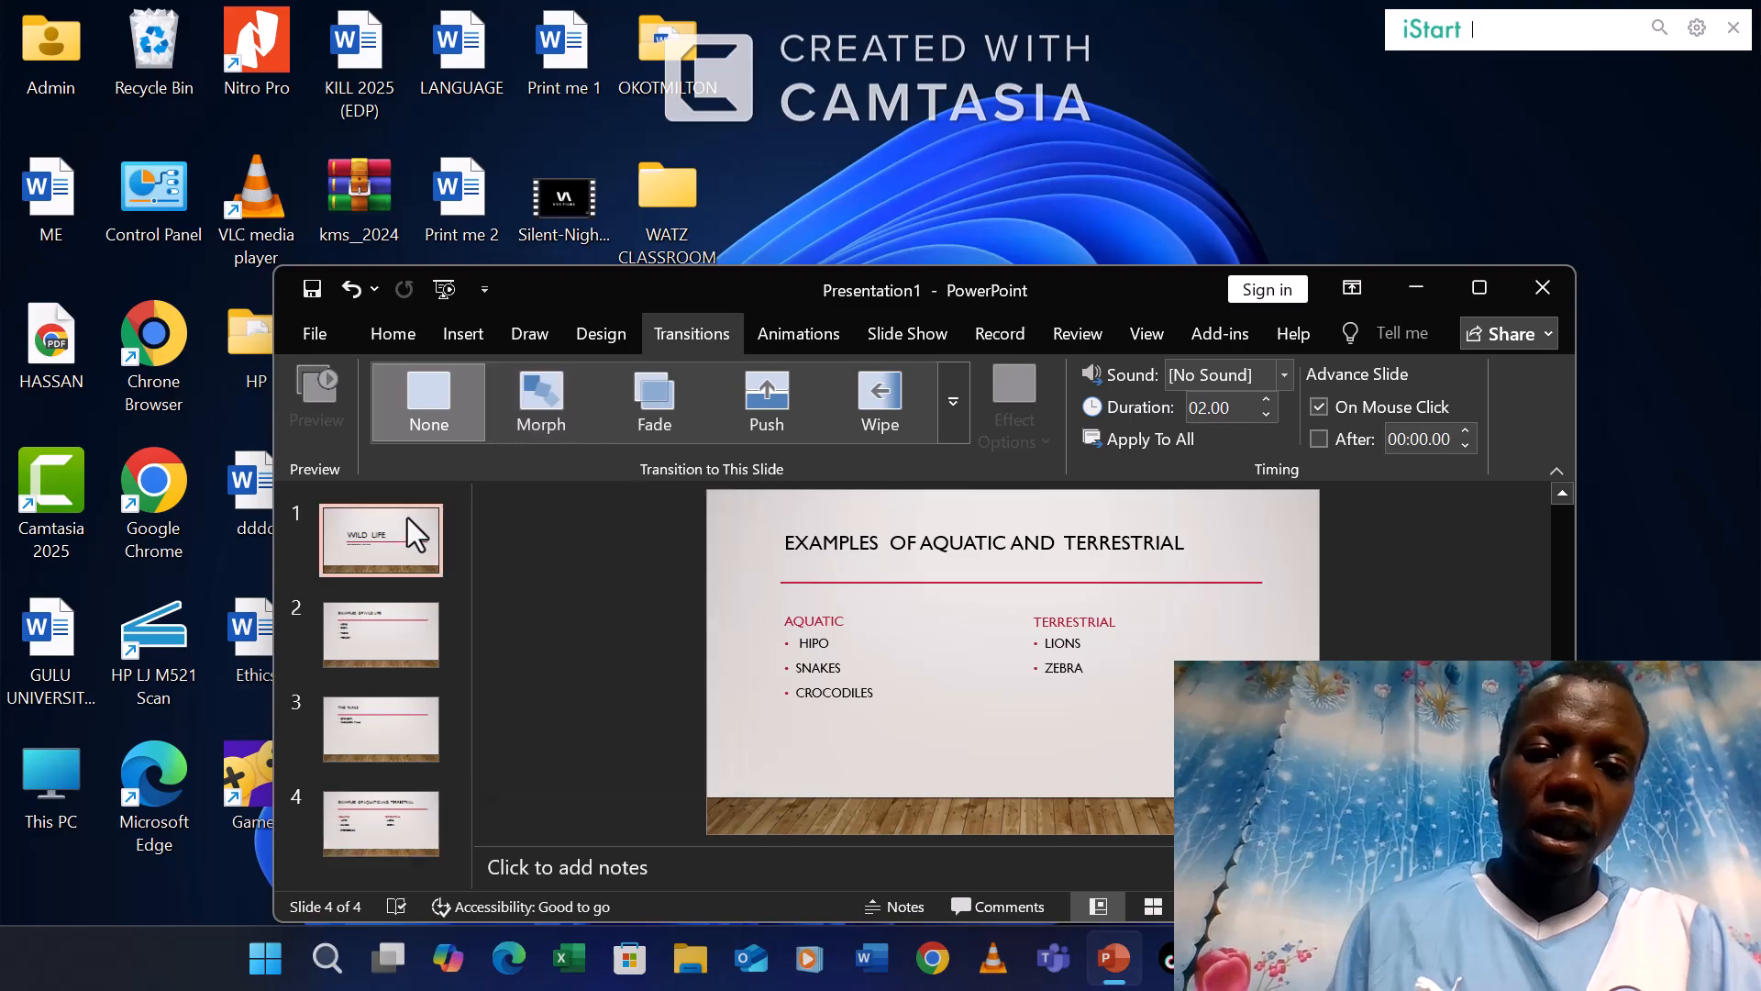
left_click(646, 393)
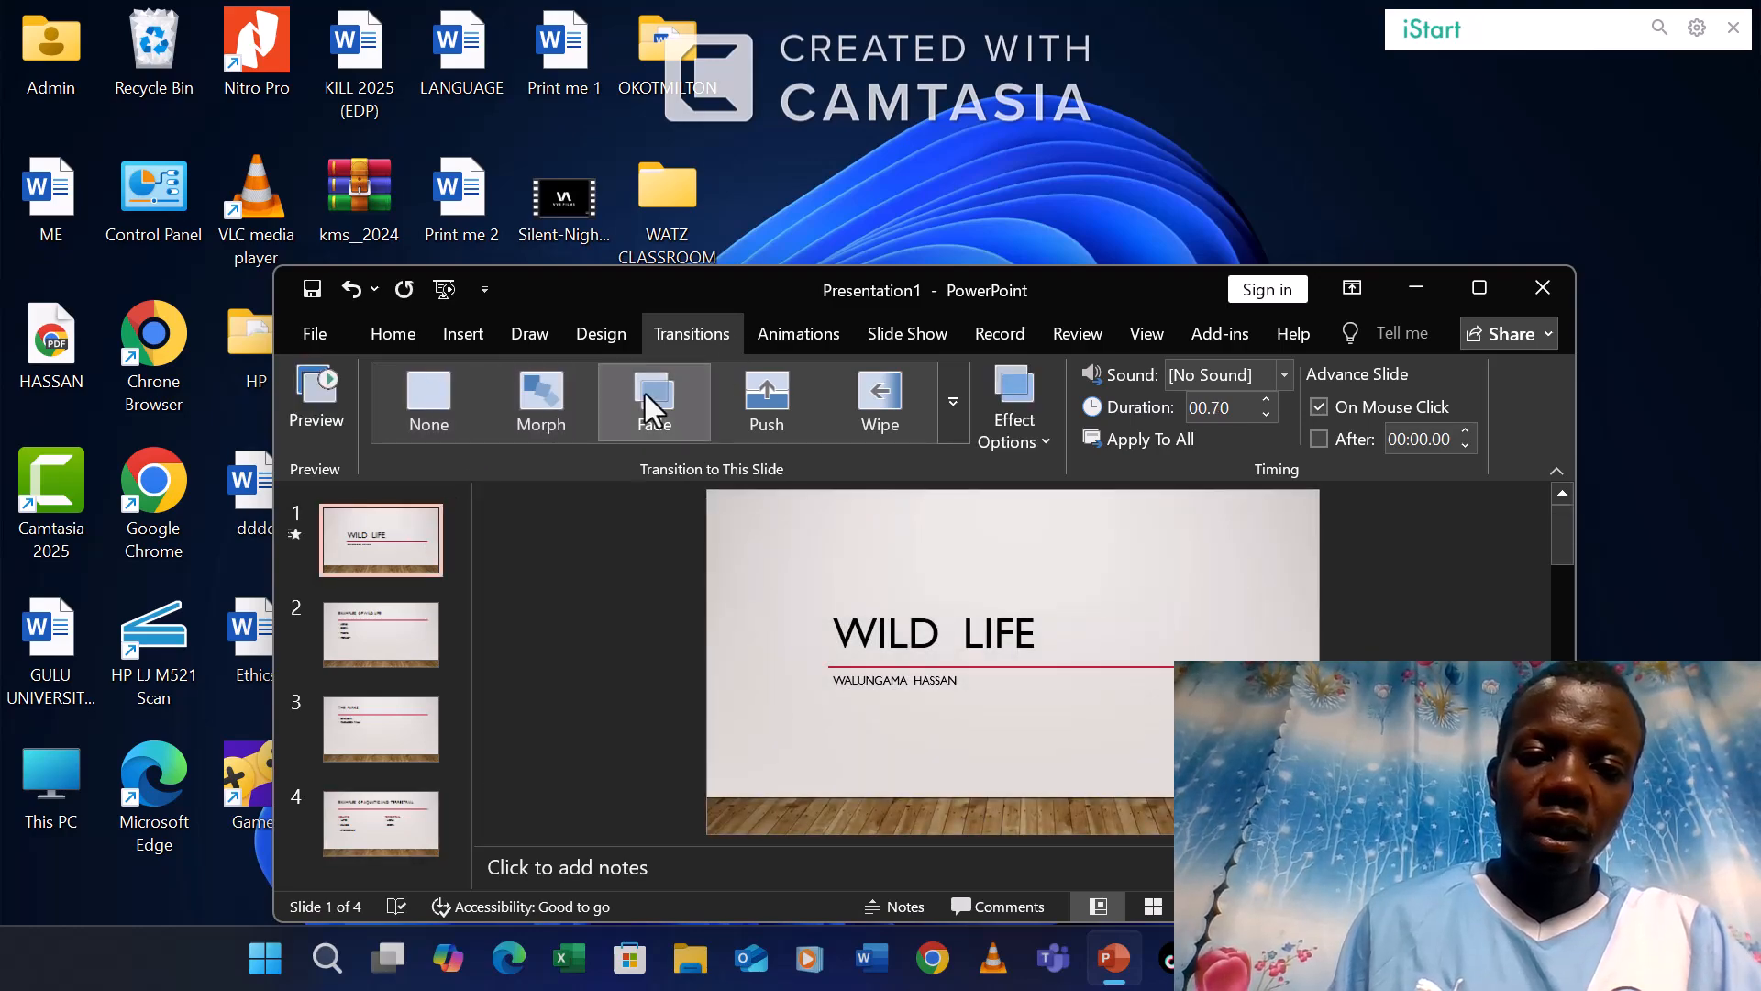
left_click(730, 396)
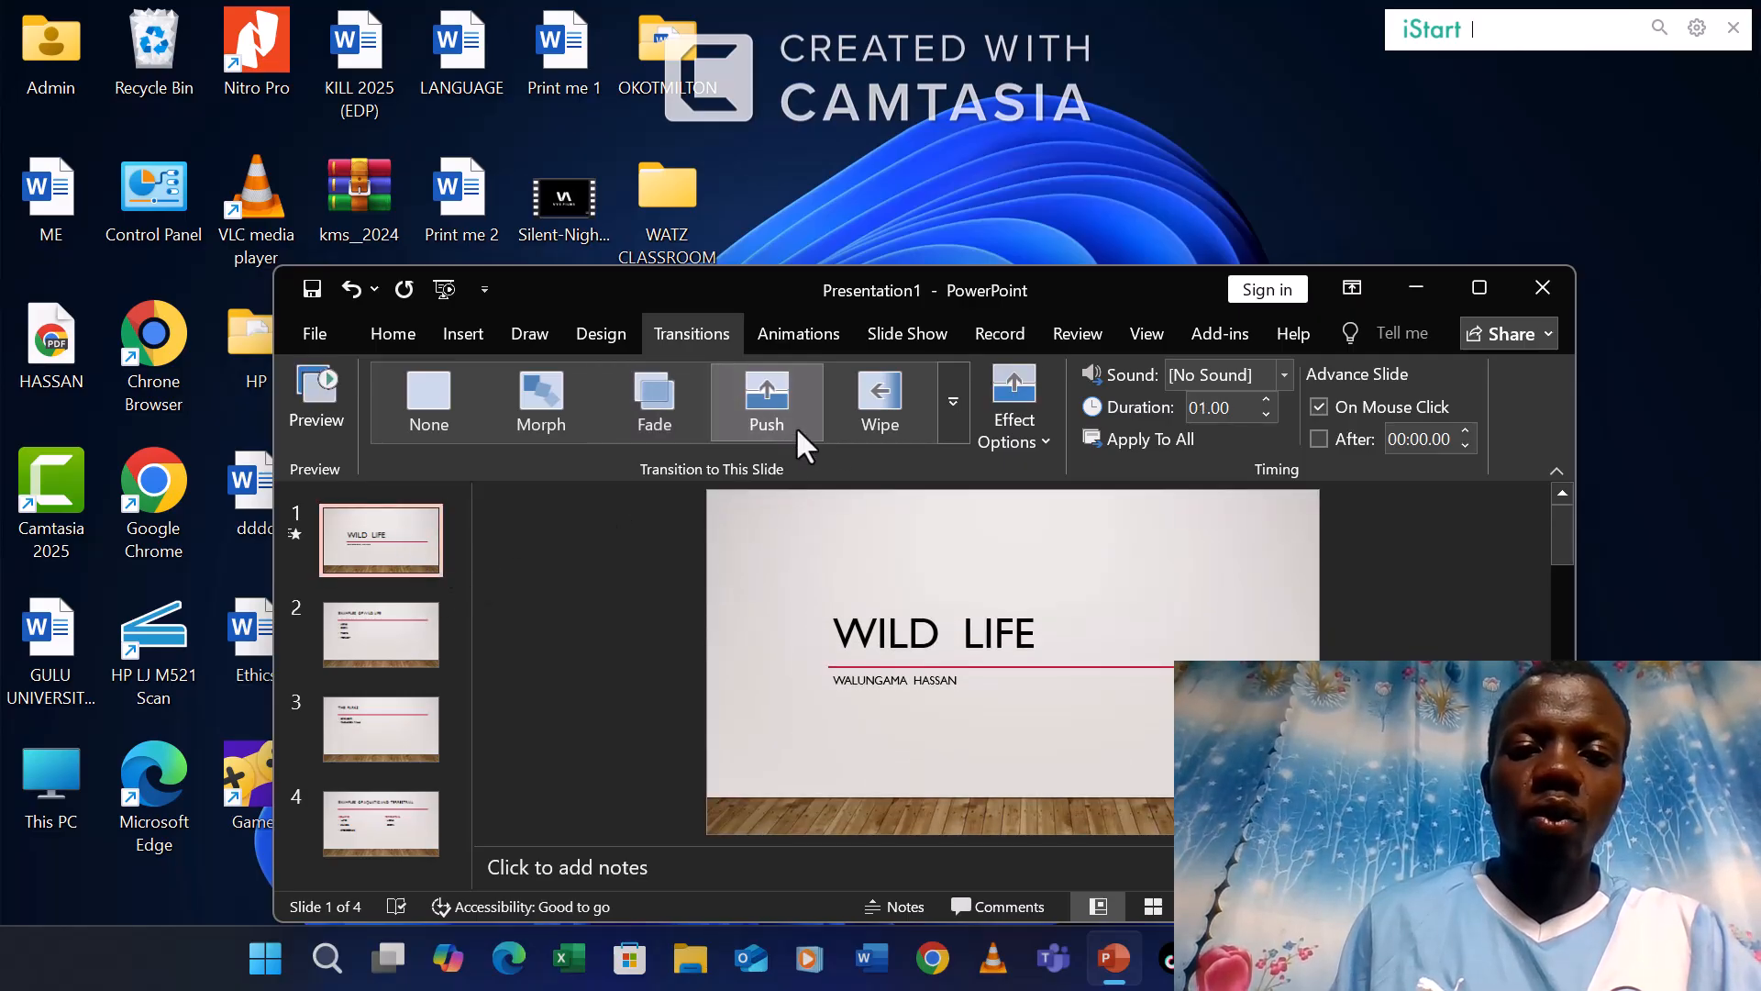
left_click(878, 418)
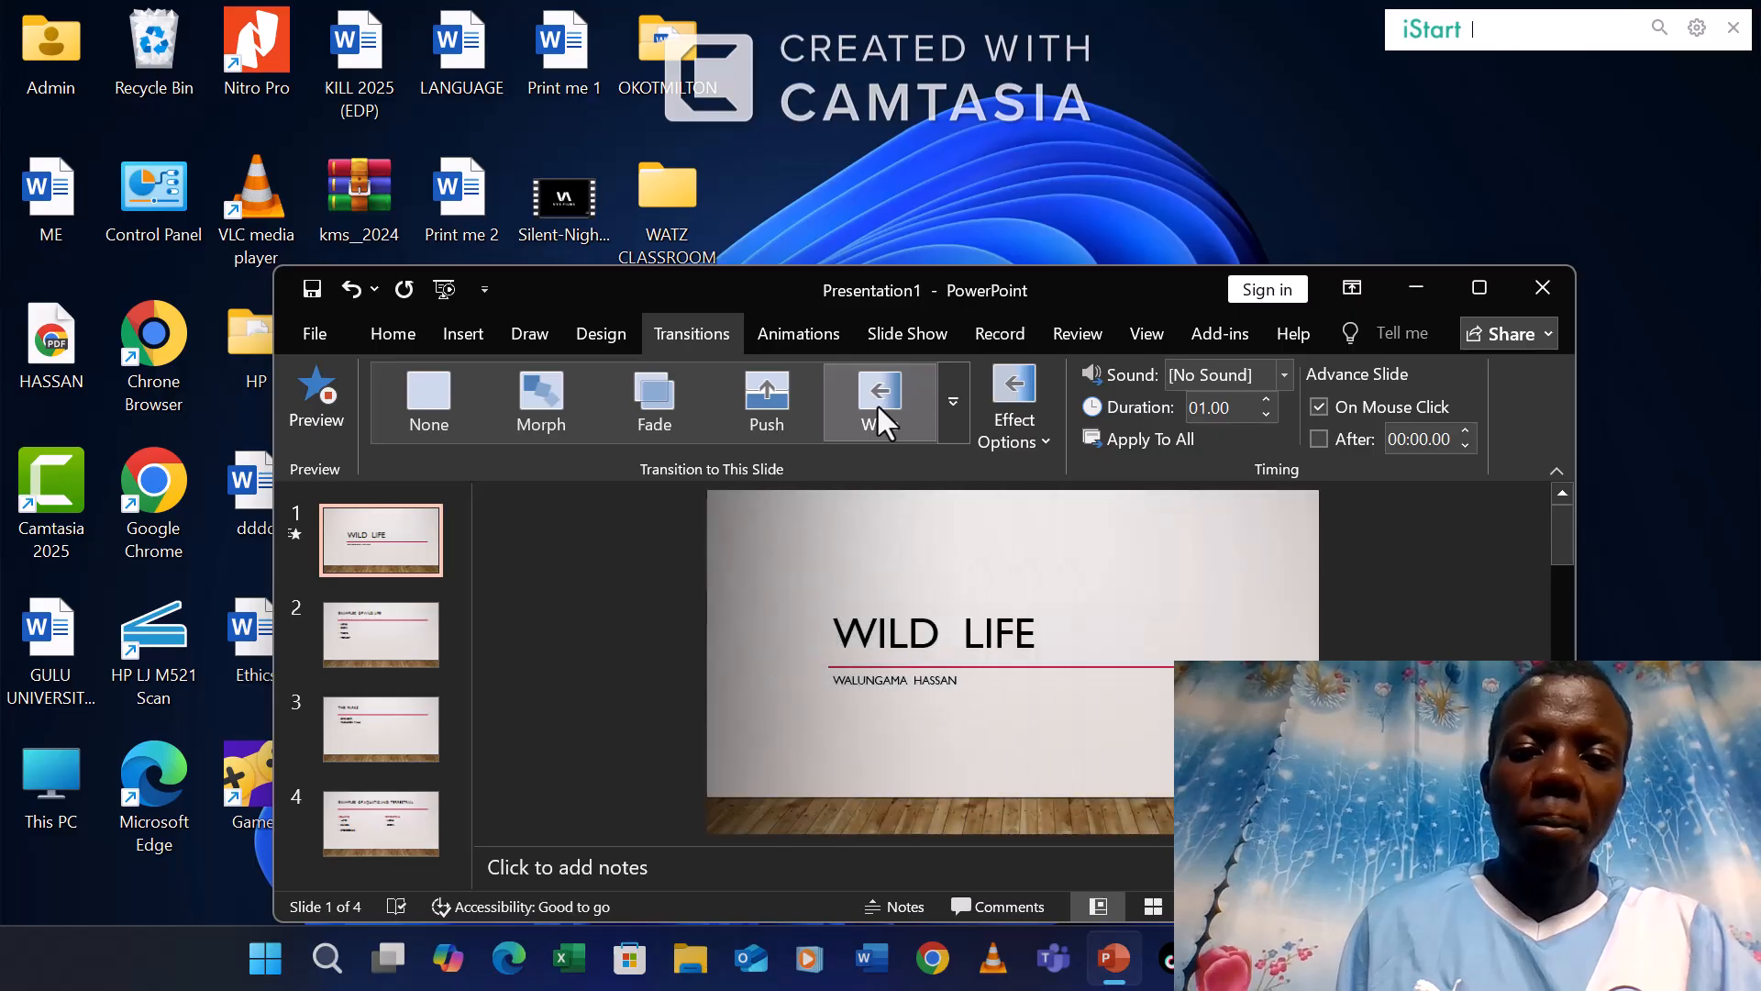
left_click(954, 406)
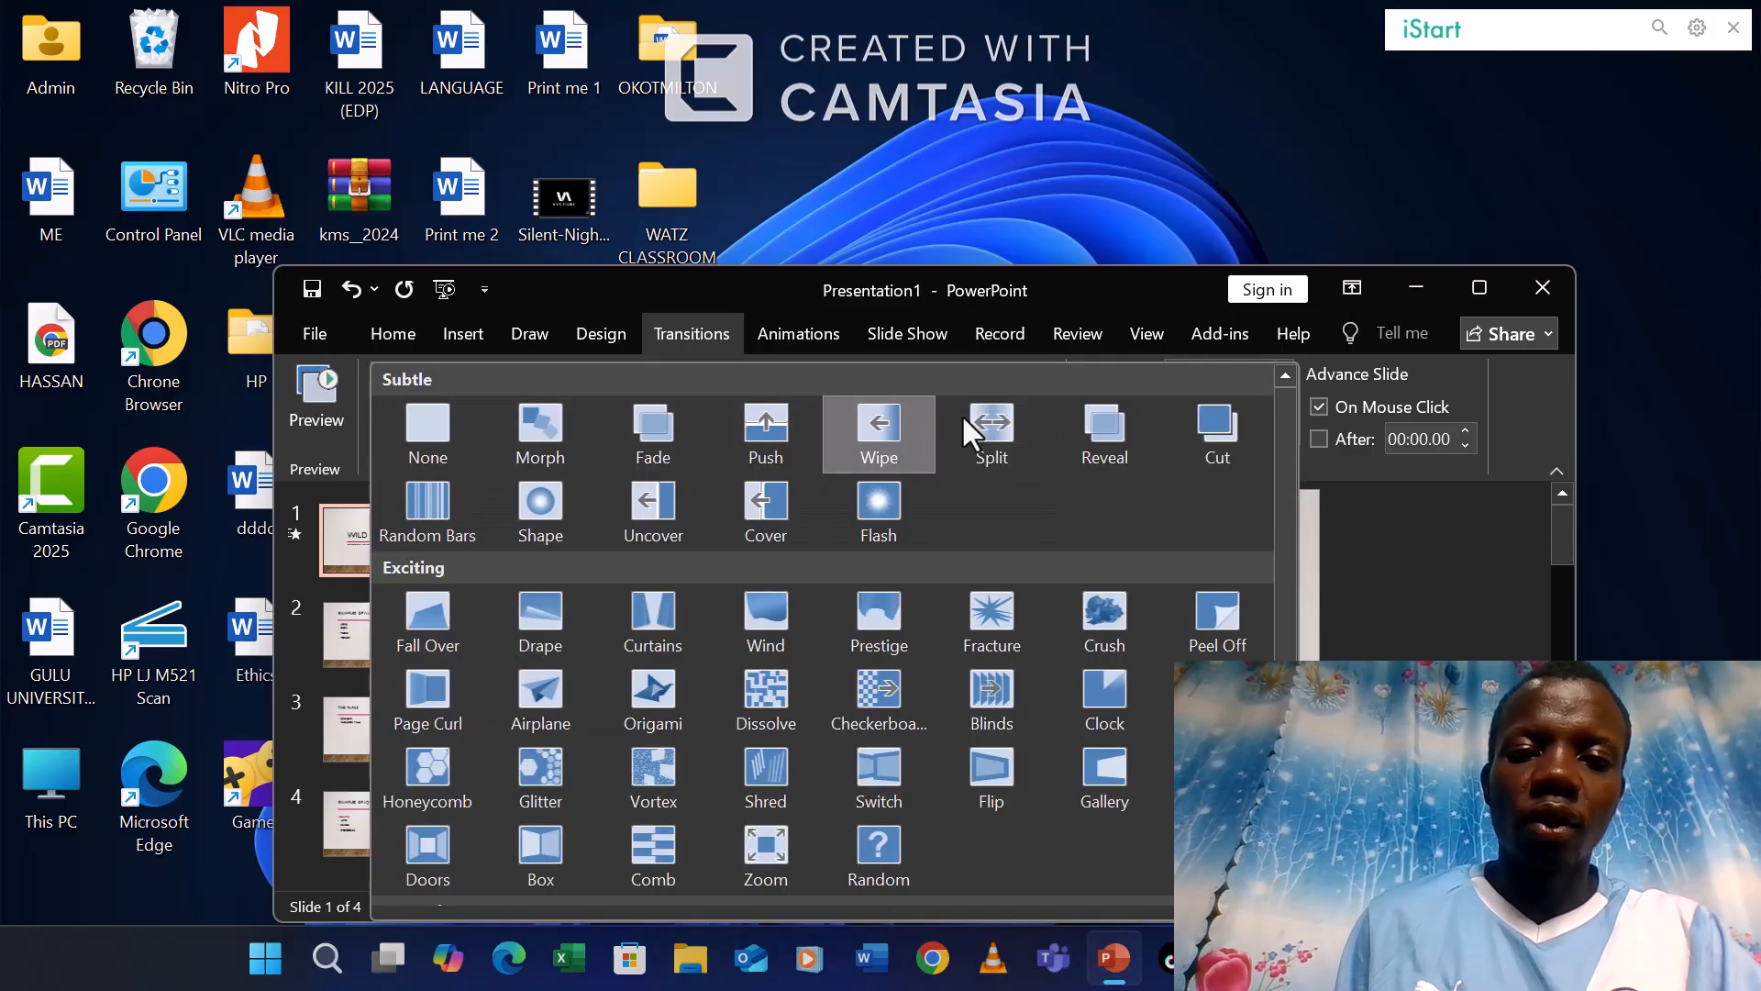
left_click(868, 622)
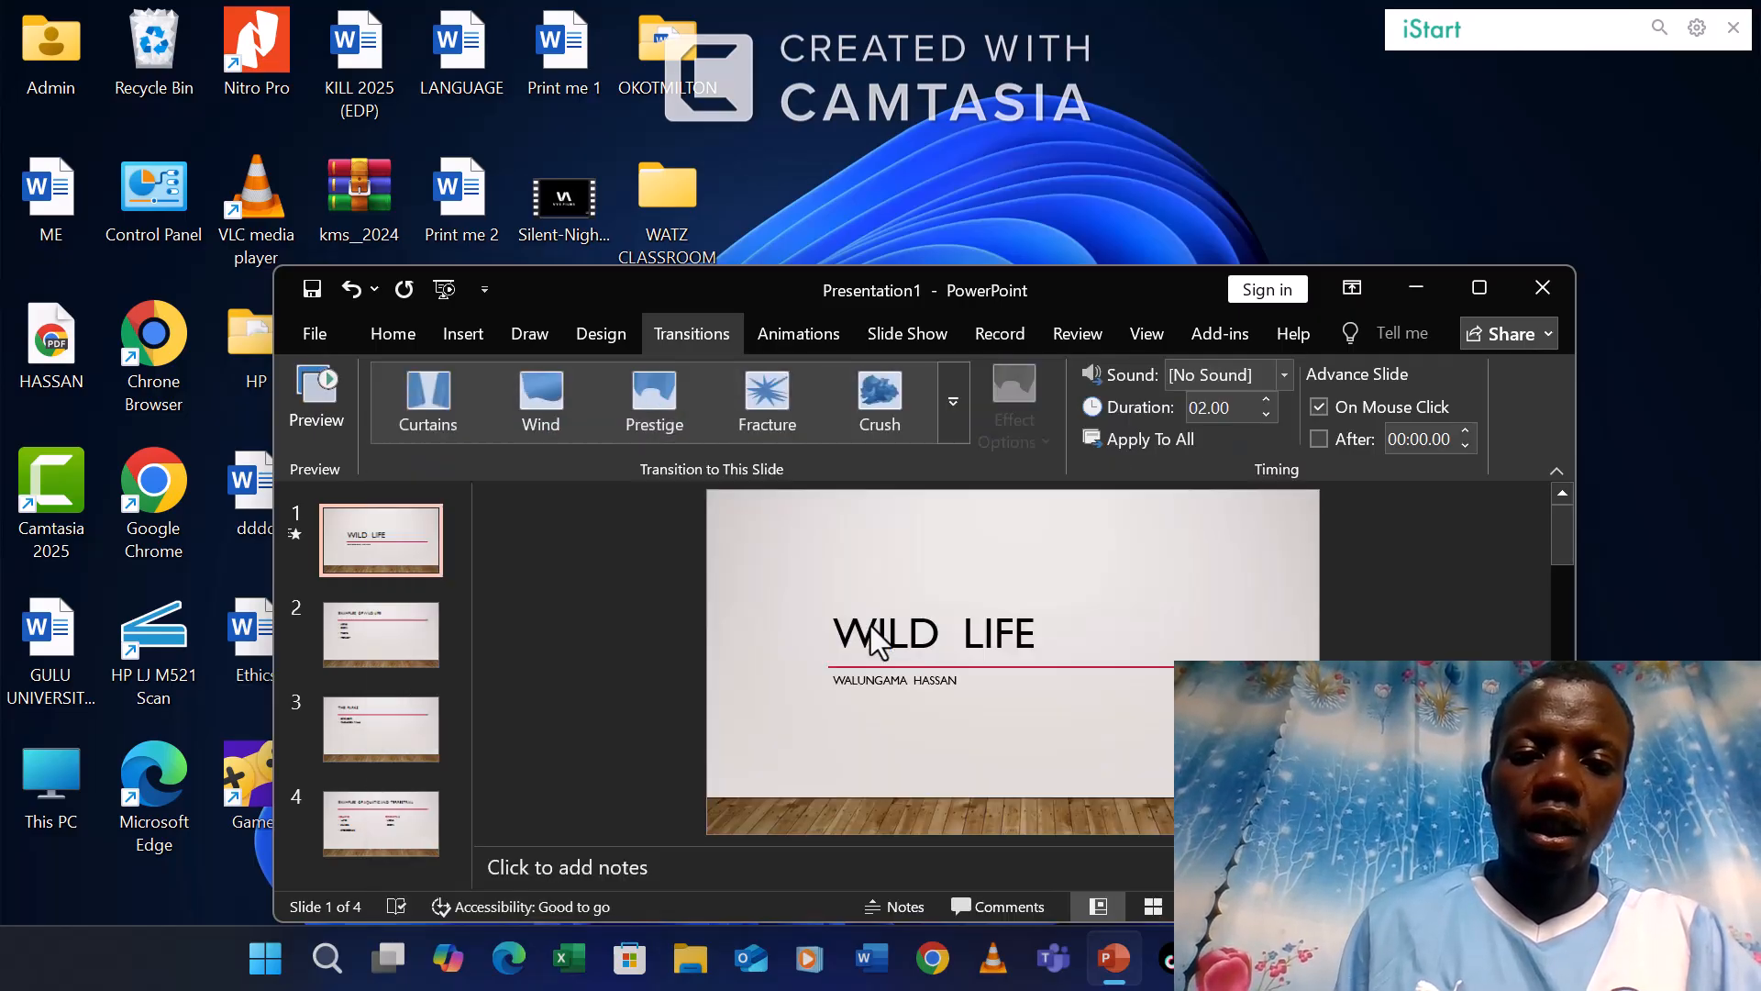